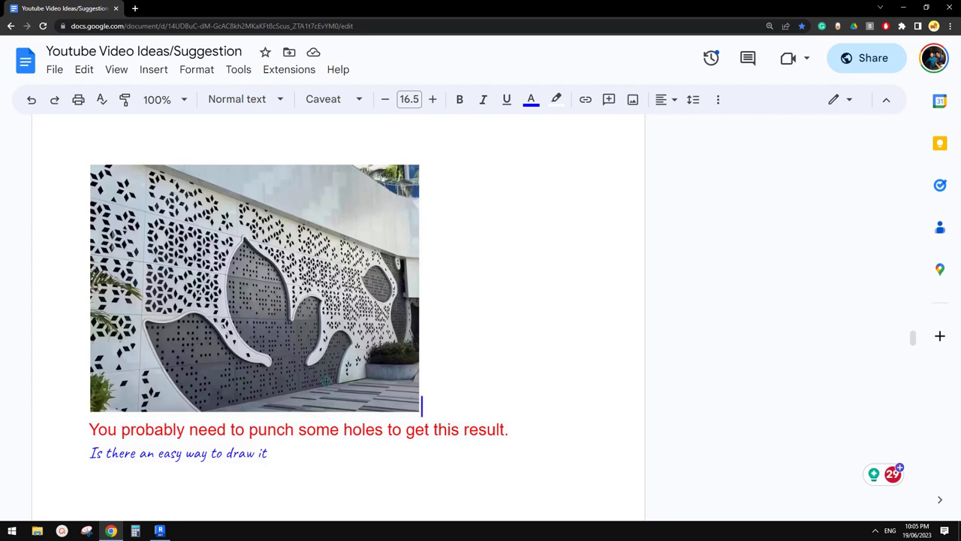
Step: Switch between the reference photo in Chrome and Revit, and create a new project in Revit
left_click(159, 531)
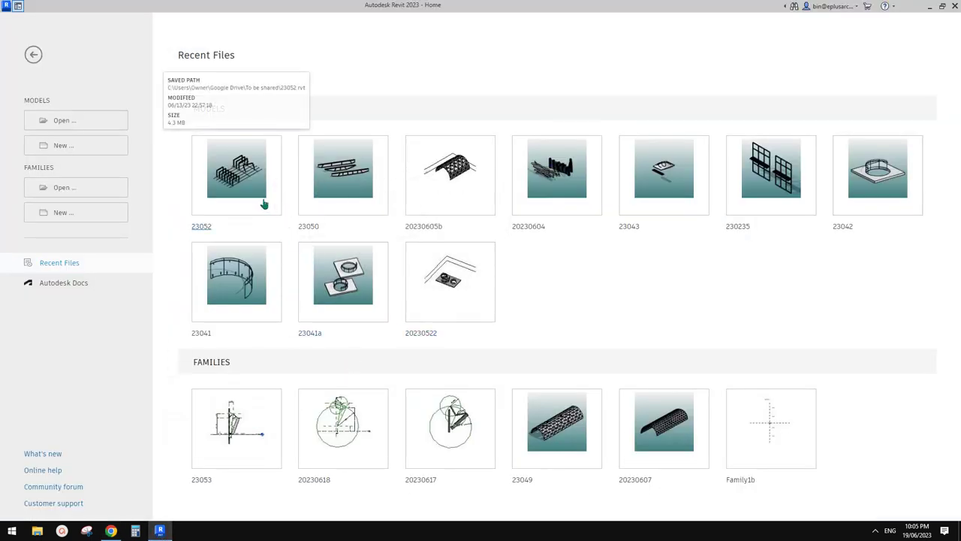
left_click(112, 530)
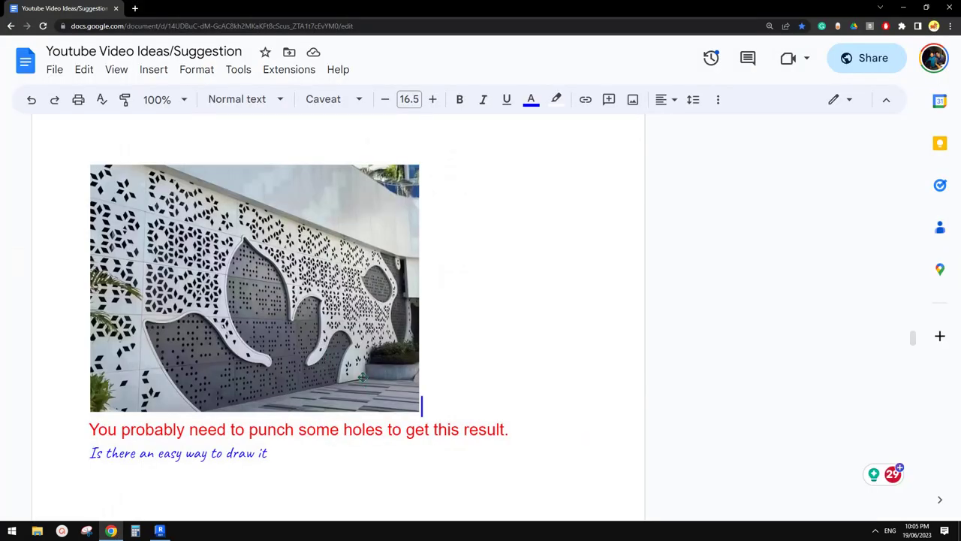
left_click(159, 530)
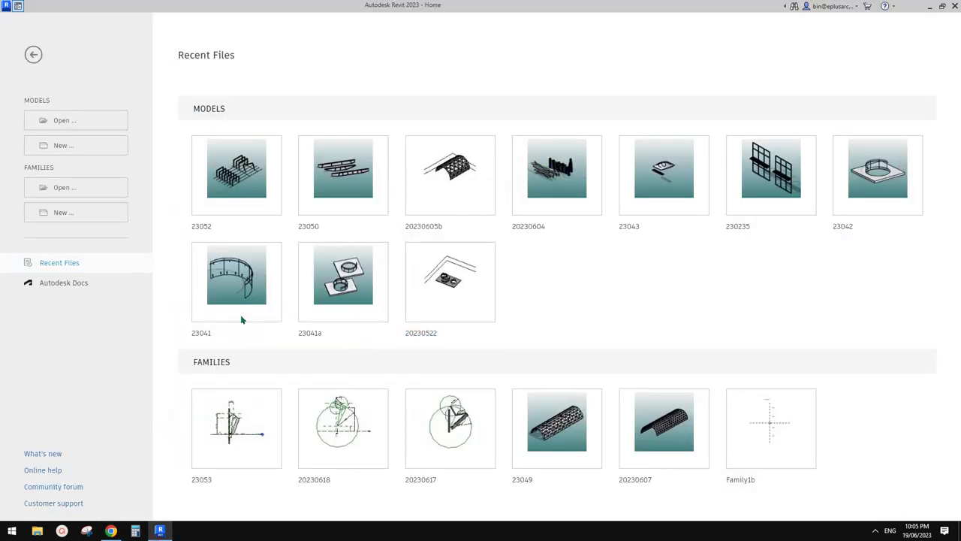
left_click(82, 147)
left_click(255, 212)
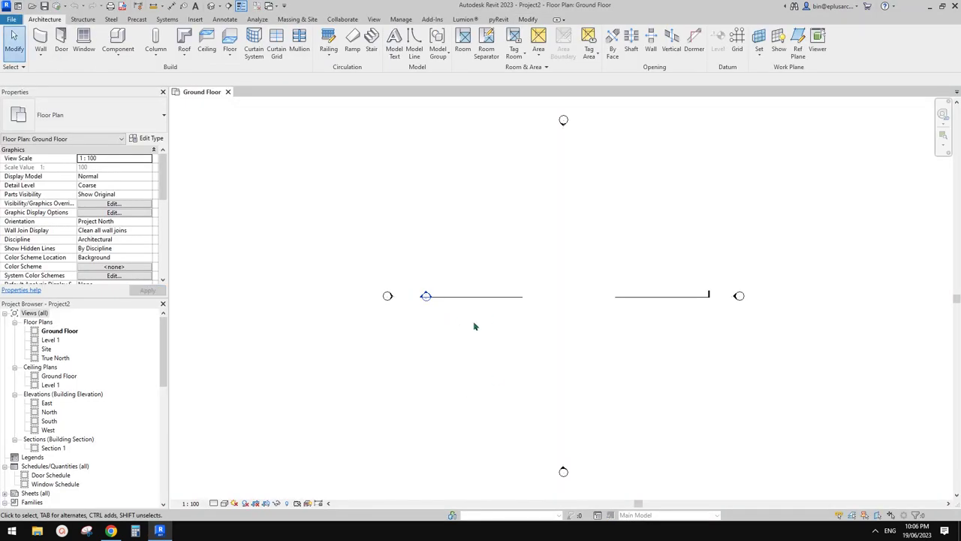
Step: Check the photo in Chrome, and draw a horizontal Generic 100mm Wall about 6000 mm long in Revit's Ground Floor plan
left_click(111, 530)
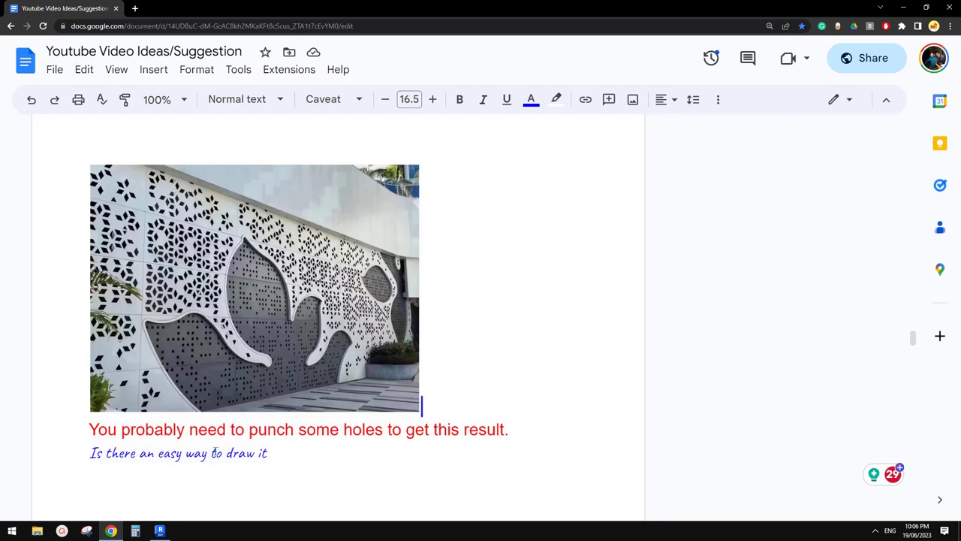
key("alt+Tab")
scroll(528, 330, "up", 5)
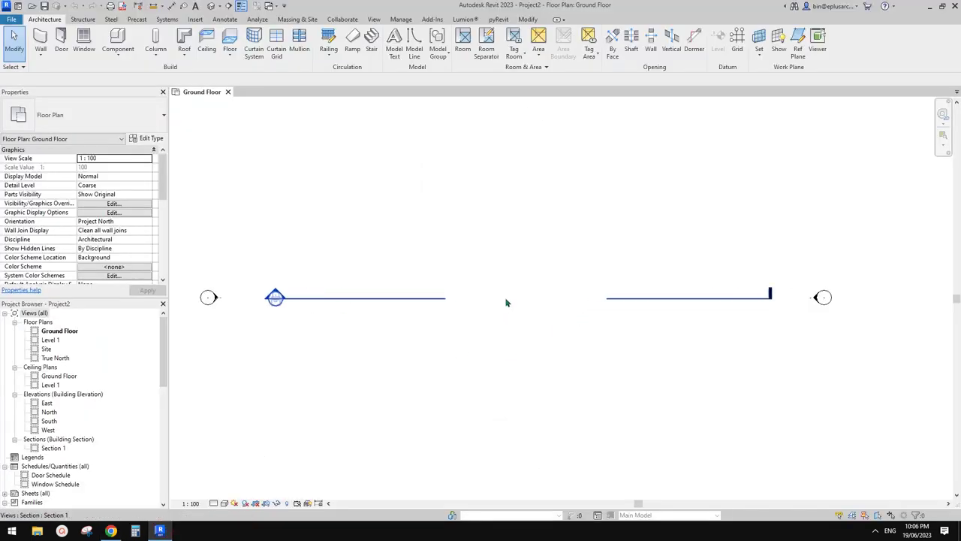
scroll(506, 320, "up", 1)
key("w")
key("a")
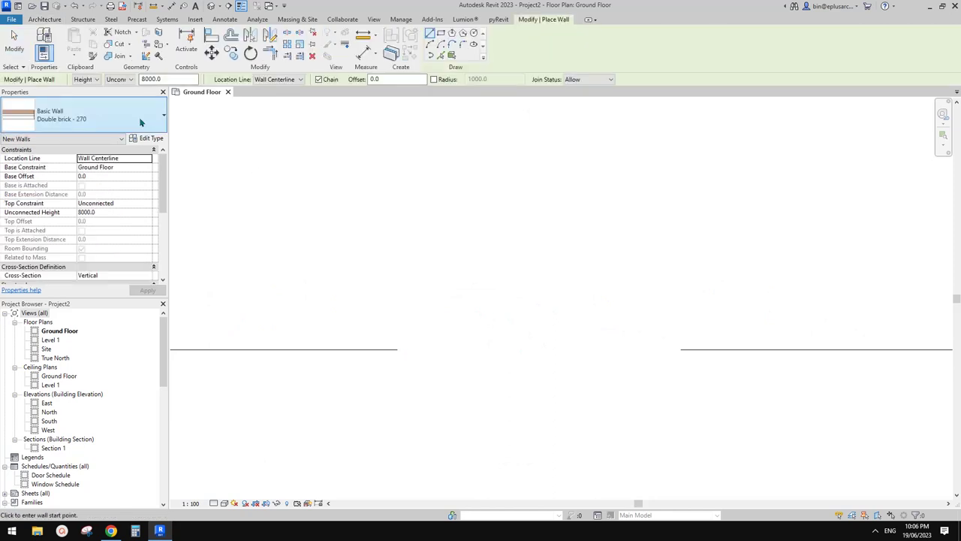
left_click(111, 113)
left_click(56, 193)
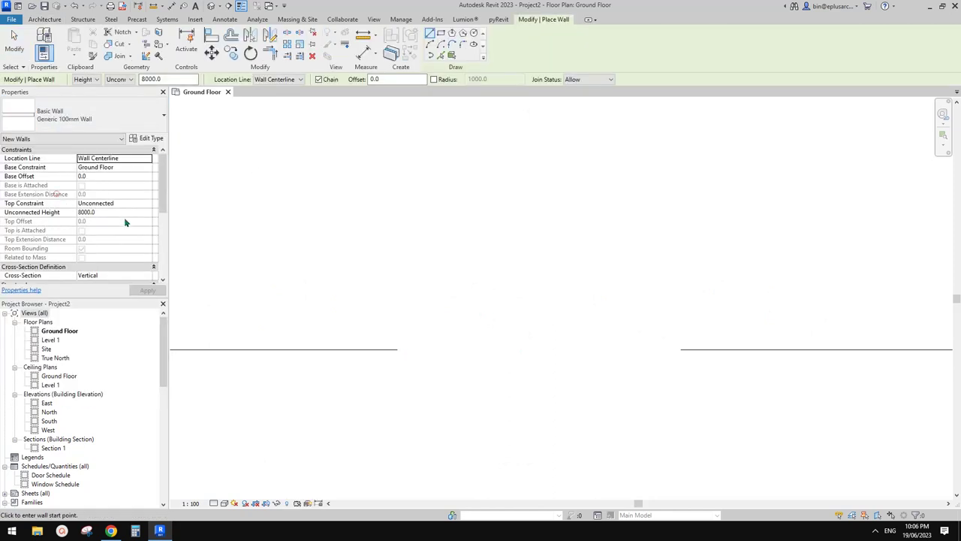
scroll(473, 308, "up", 2)
left_click(446, 321)
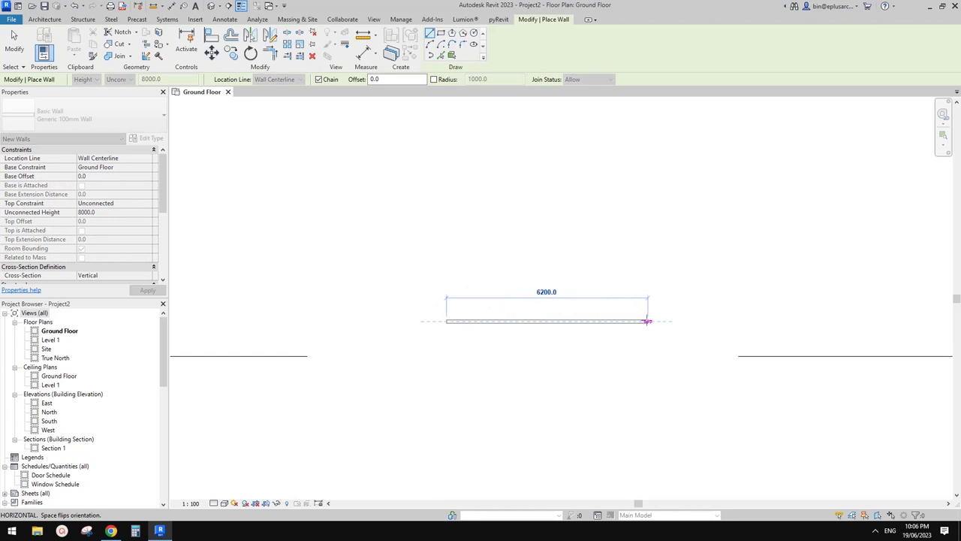
left_click(642, 321)
key("Escape")
key("Escape")
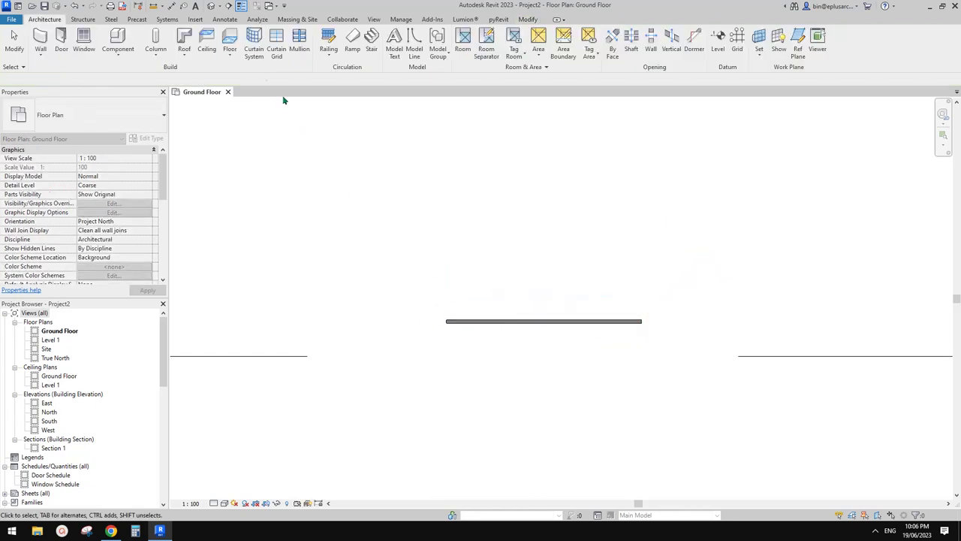
Step: Open the default 3D view to see the wall, and check the reference photo in Chrome before returning to Revit
left_click(213, 6)
left_click(576, 298)
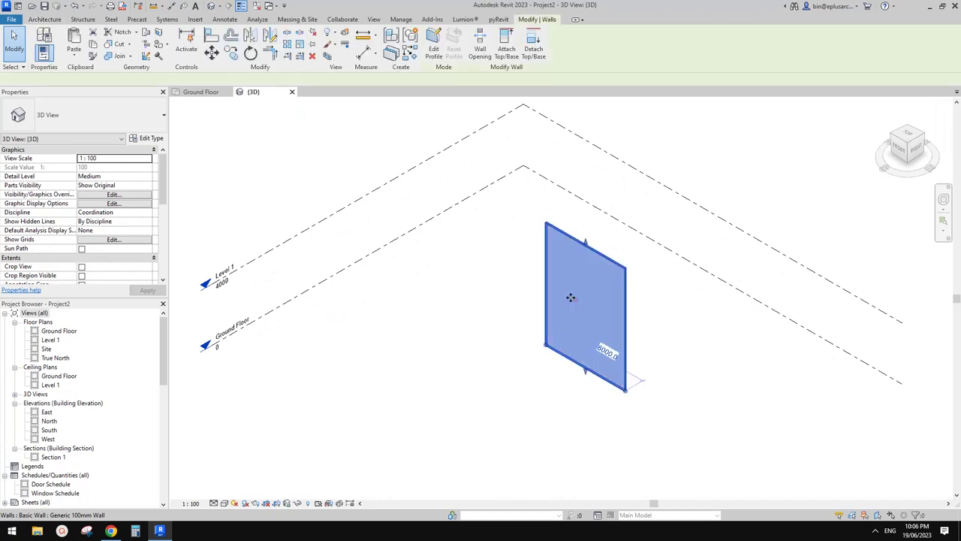
mouse_move(678, 310)
middle_mouse_down("shift")
mouse_move(719, 307)
mouse_move(691, 309)
middle_mouse_up("shift")
scroll(619, 327, "up", 2)
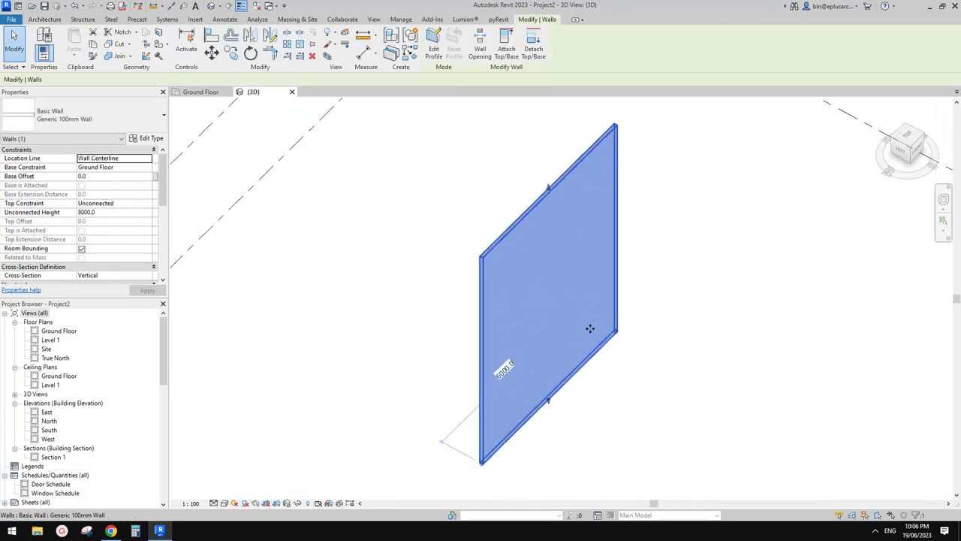
left_click(266, 310)
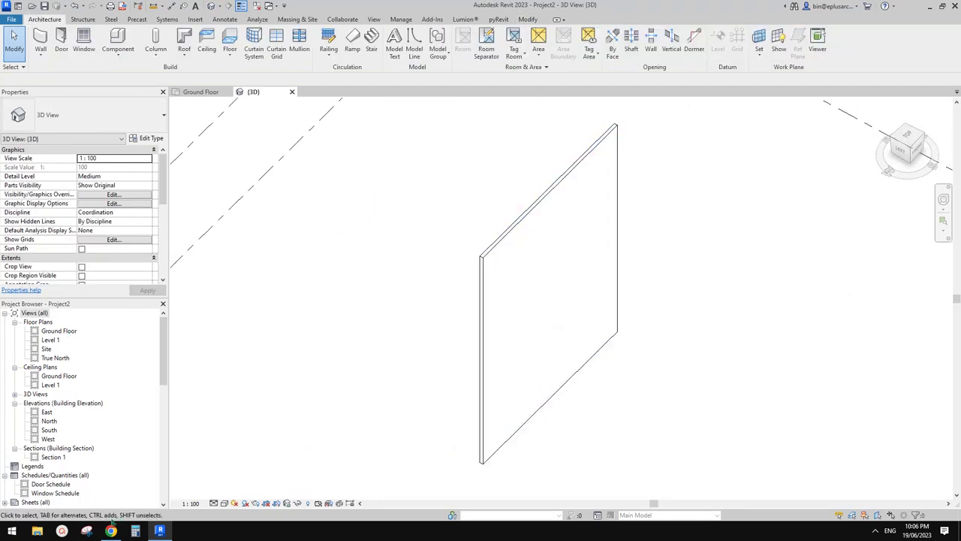
left_click(111, 531)
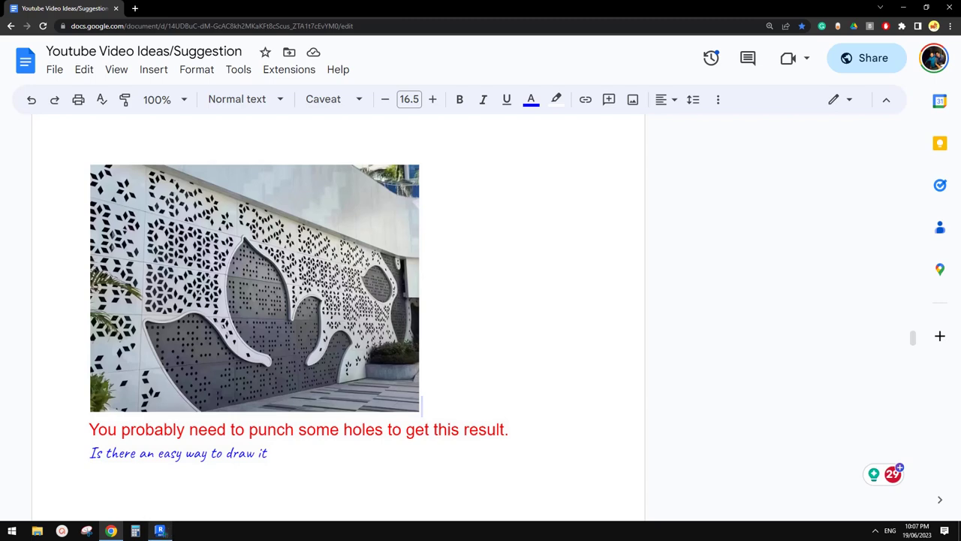
left_click(160, 530)
Step: Set the wall's unconnected height to 2500 mm
left_click(515, 337)
middle_click_drag(584, 305, 518, 292, "shift")
left_click(132, 214)
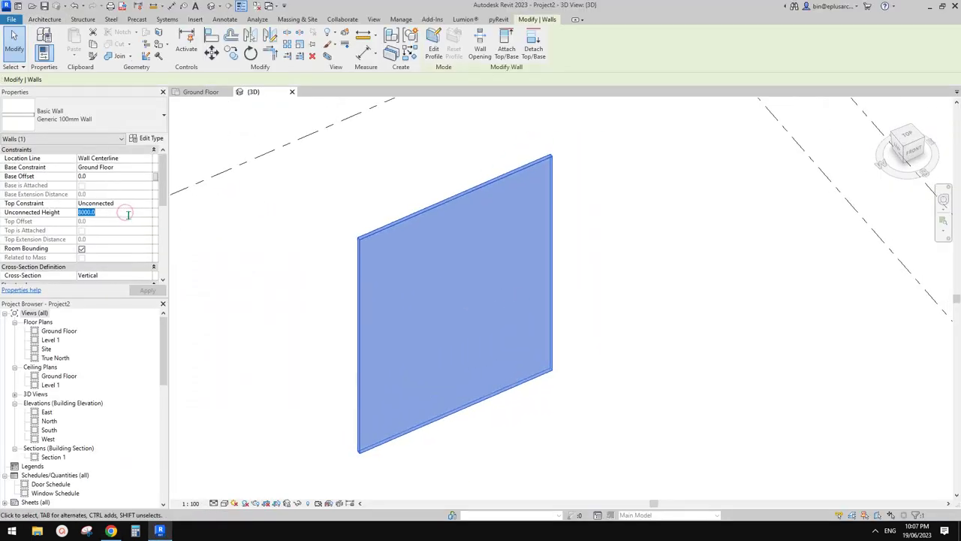
type("2500")
key("Return")
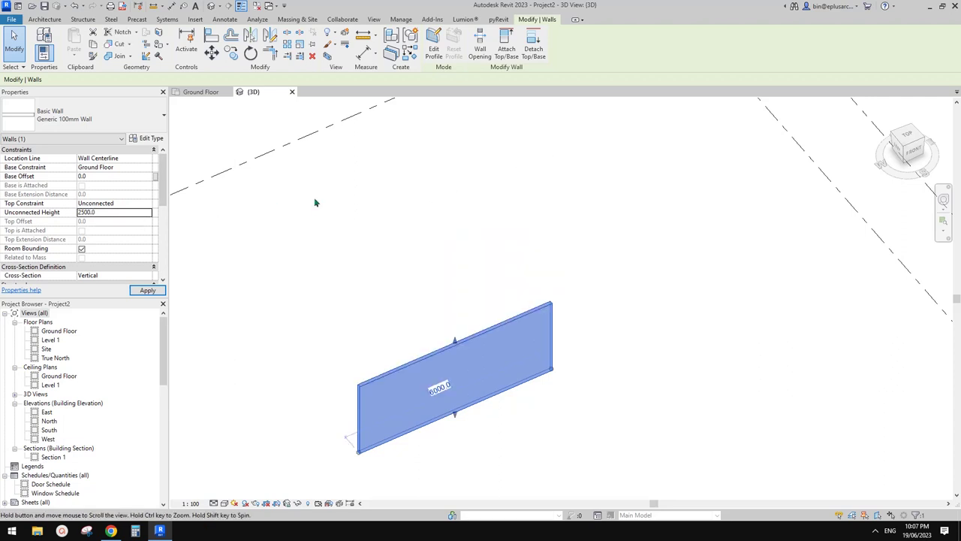
scroll(494, 347, "up", 5)
scroll(479, 292, "down", 1)
middle_click_drag(473, 326, 440, 293, "shift")
key("Escape")
scroll(487, 296, "down", 2)
left_click(420, 286)
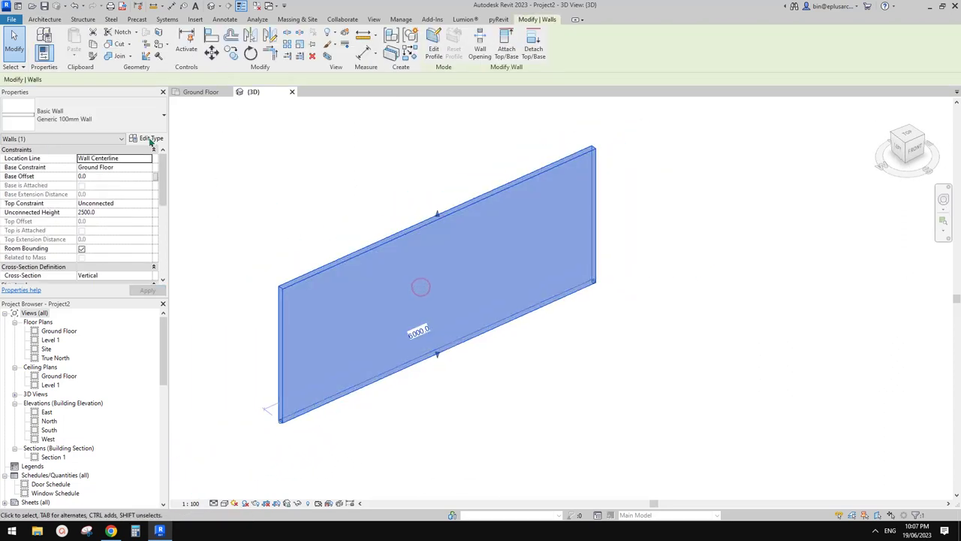
left_click(149, 139)
key("Escape")
key("Escape")
Step: Start a similar wall from the existing one and duplicate its type as Generic 100mm Wall 2
left_click(453, 289)
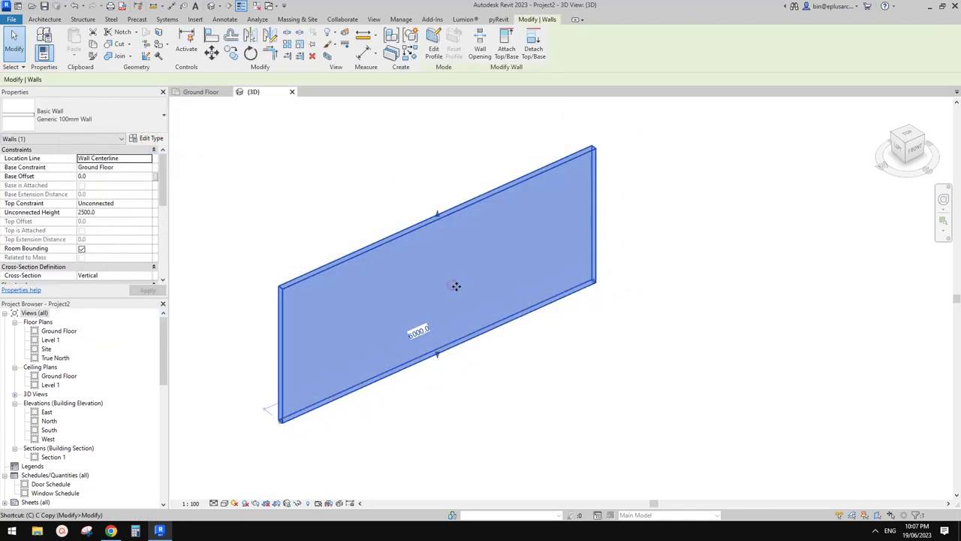
key("c")
key("s")
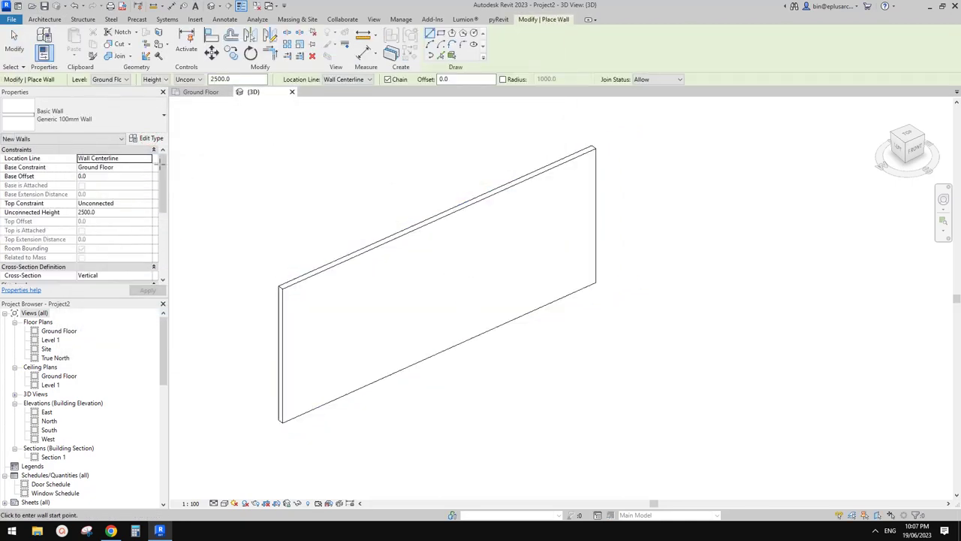
left_click(147, 138)
left_click(532, 99)
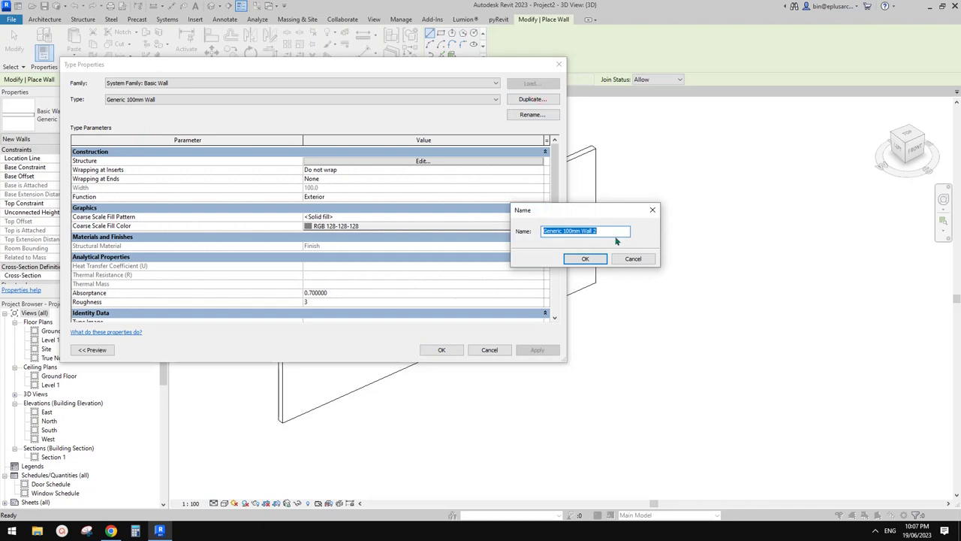
left_click(584, 258)
Step: Duplicate the structure layer's Finish material with its assets and name the copy Finish 2
left_click(391, 160)
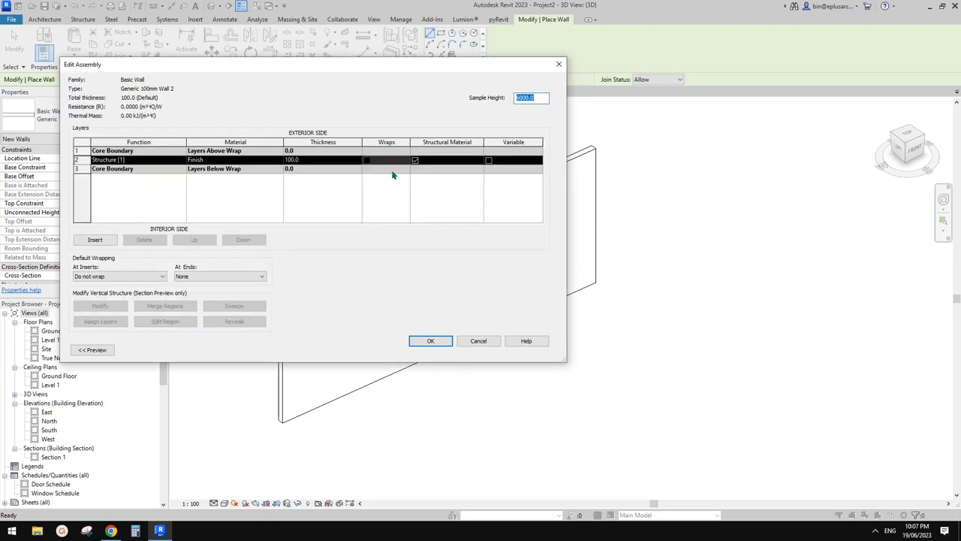
left_click(278, 161)
left_click(279, 160)
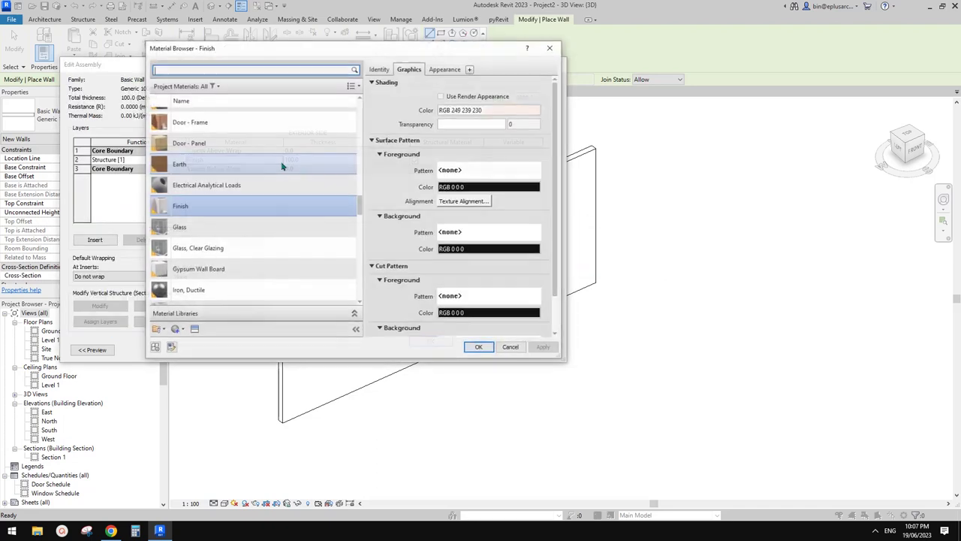
right_click(202, 205)
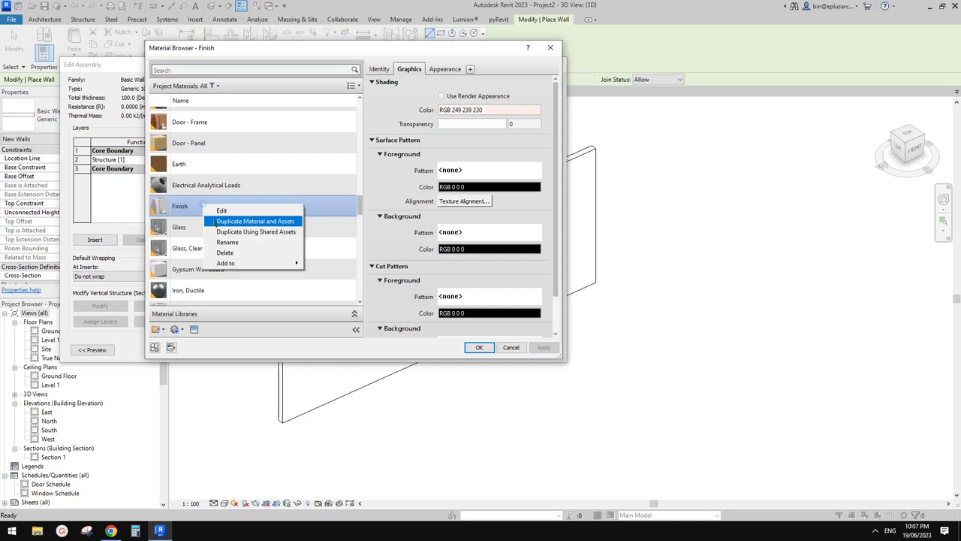
left_click(253, 222)
type("Finish 2")
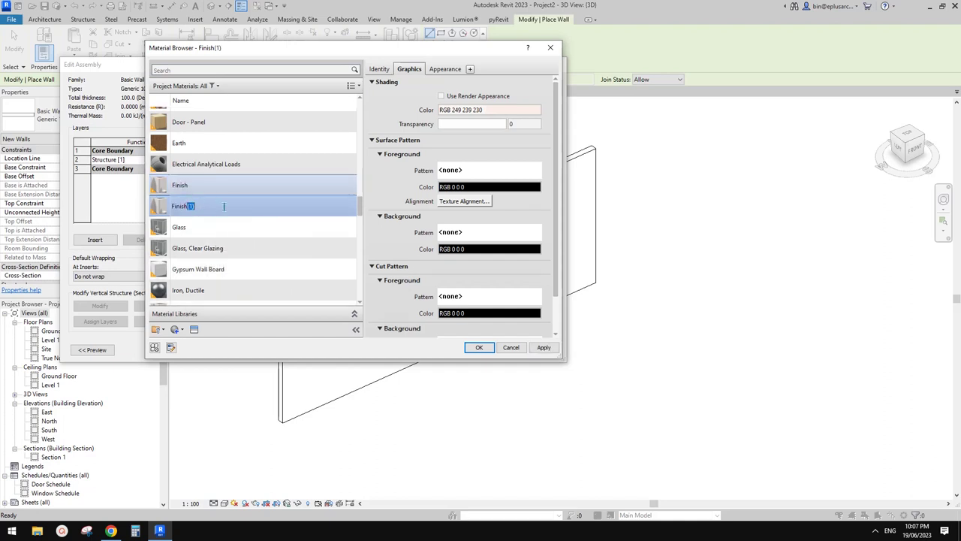
Step: Set the Finish 2 shading colour to RGB 128 128 128, confirm the wall type, and leave wall placement
left_click(488, 110)
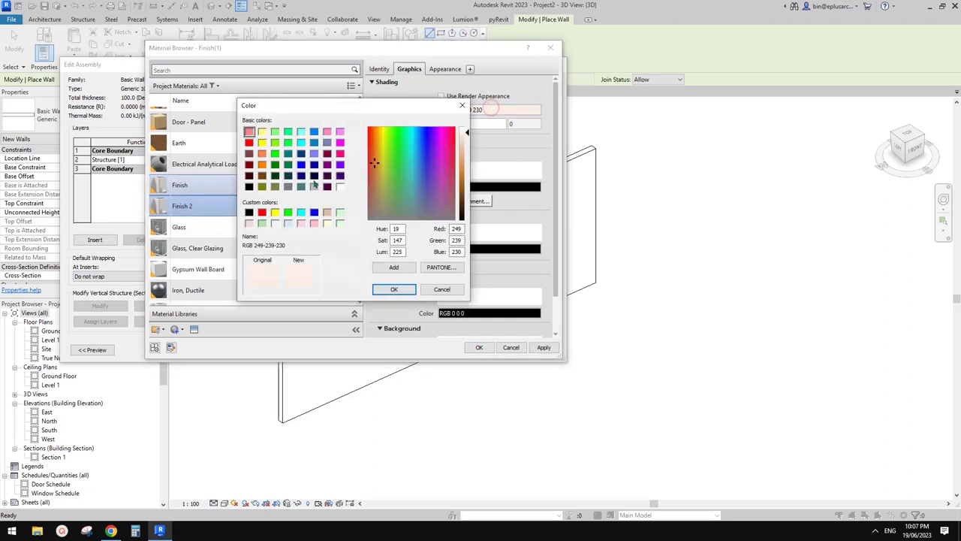
left_click(289, 186)
left_click(401, 292)
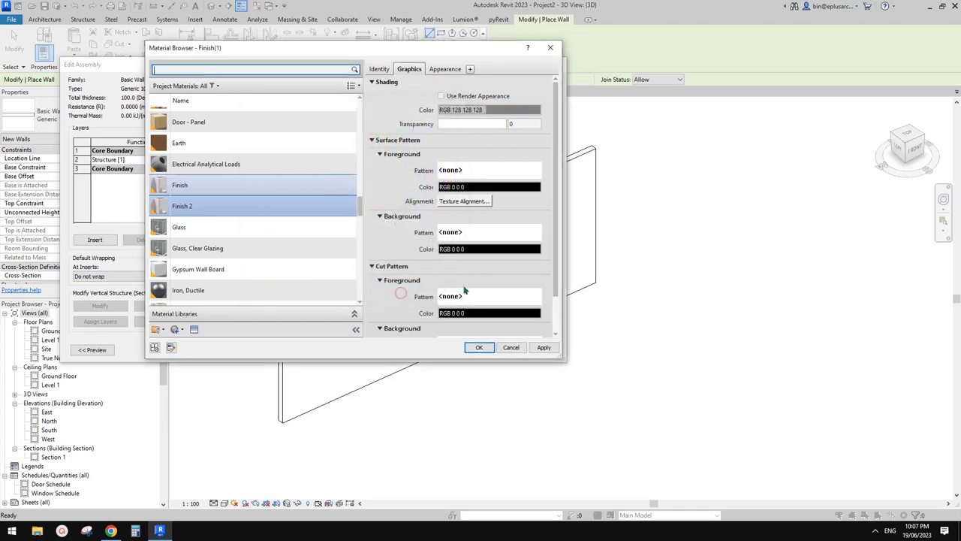
left_click(479, 347)
left_click(436, 343)
left_click(444, 350)
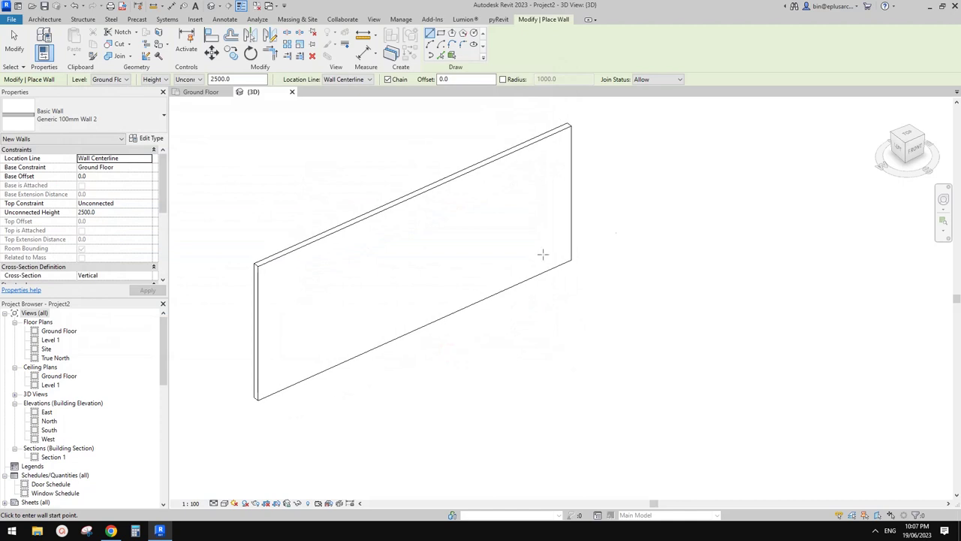
middle_click_drag(512, 315, 514, 327)
key("Escape")
key("Escape")
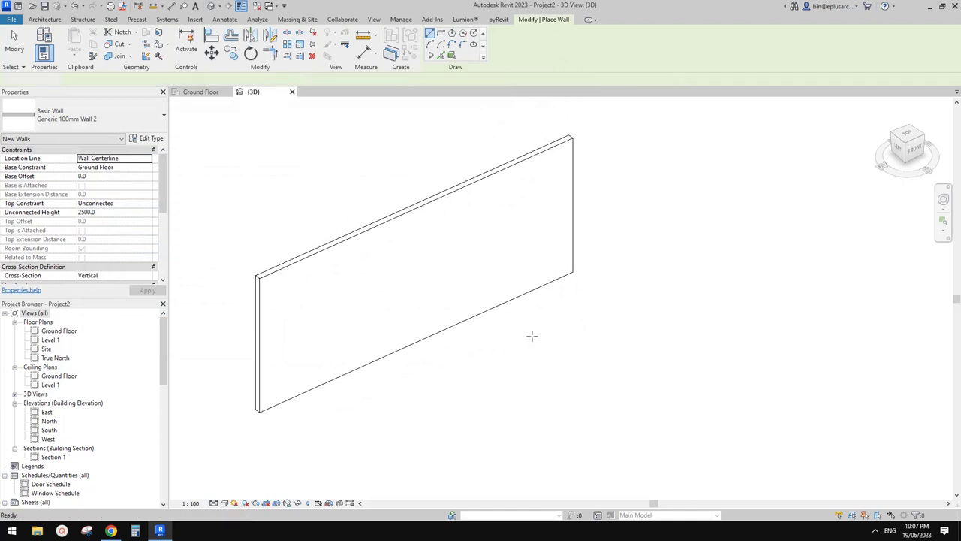
Step: Compare the wall with the reference photo in Chrome, and open the wall's profile for editing in Revit
scroll(517, 327, "up", 1)
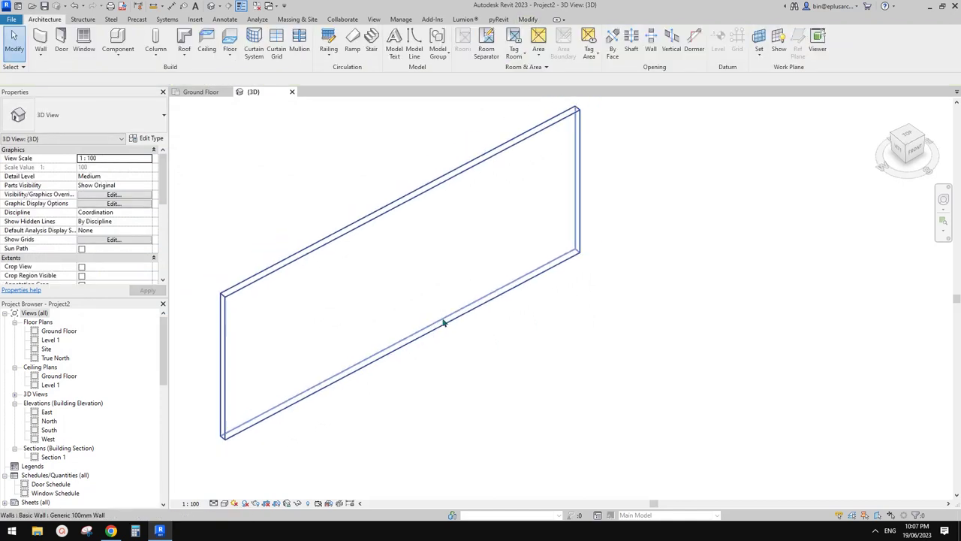
left_click(398, 300)
left_click(111, 531)
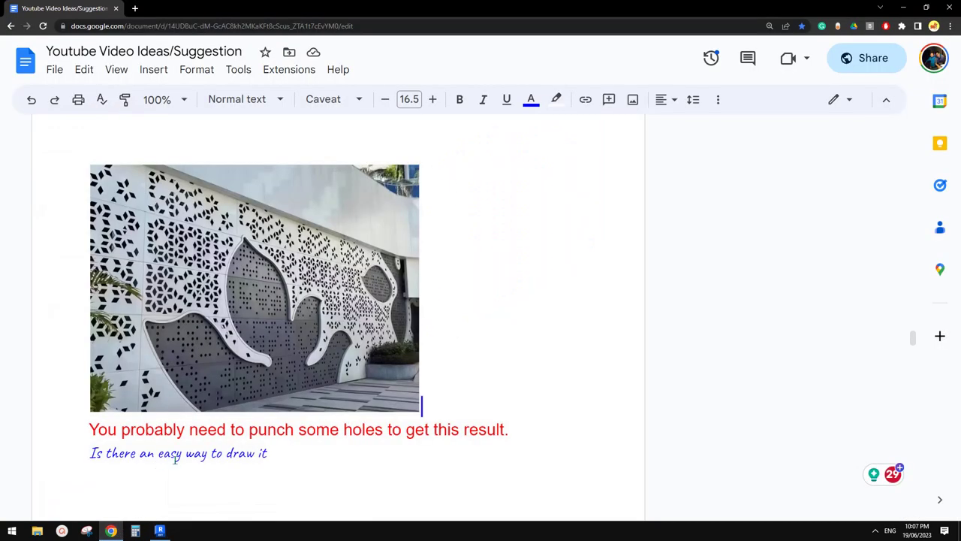
left_click(159, 531)
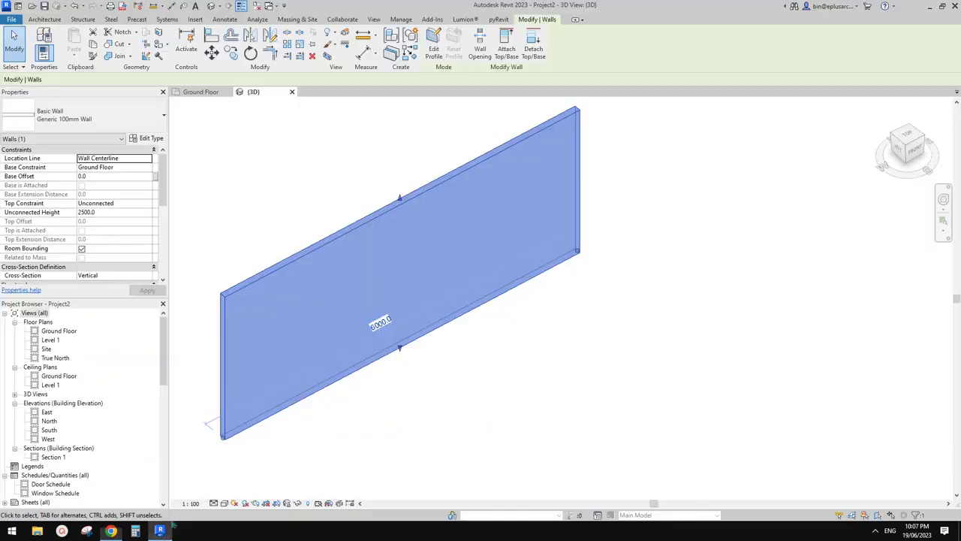
left_click(434, 52)
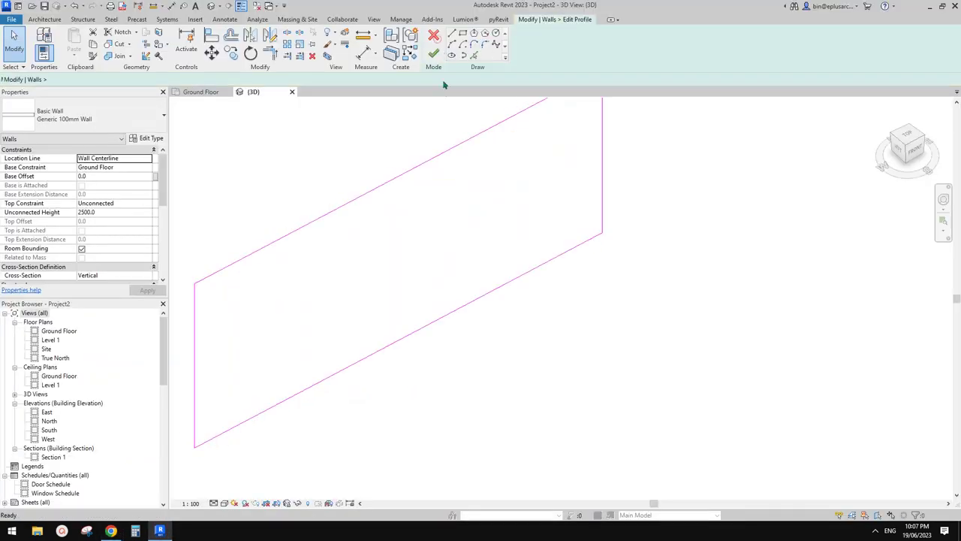
Step: Draw a wavy spline through the lower part of the wall profile, starting and ending on its bottom line
left_click(495, 44)
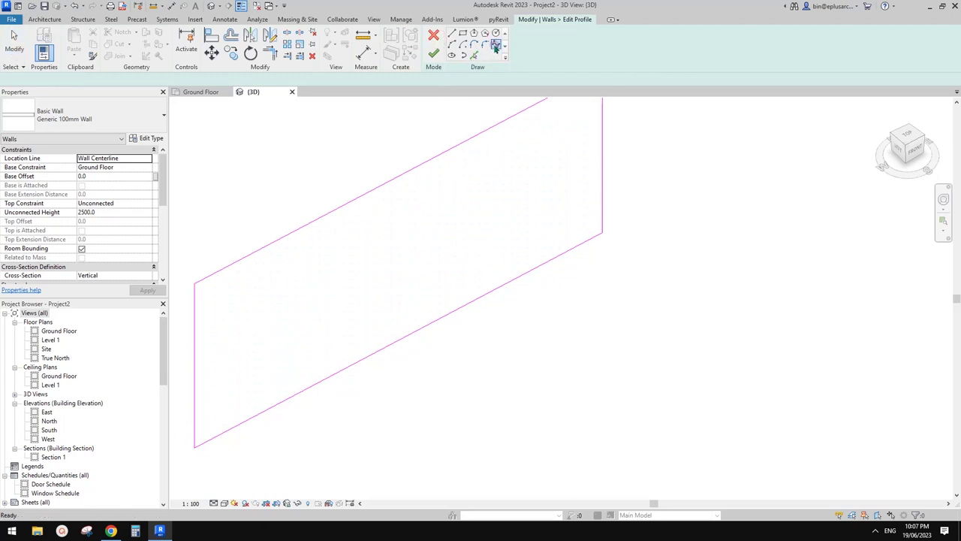
left_click(337, 373)
left_click(291, 361)
left_click(317, 331)
left_click(294, 290)
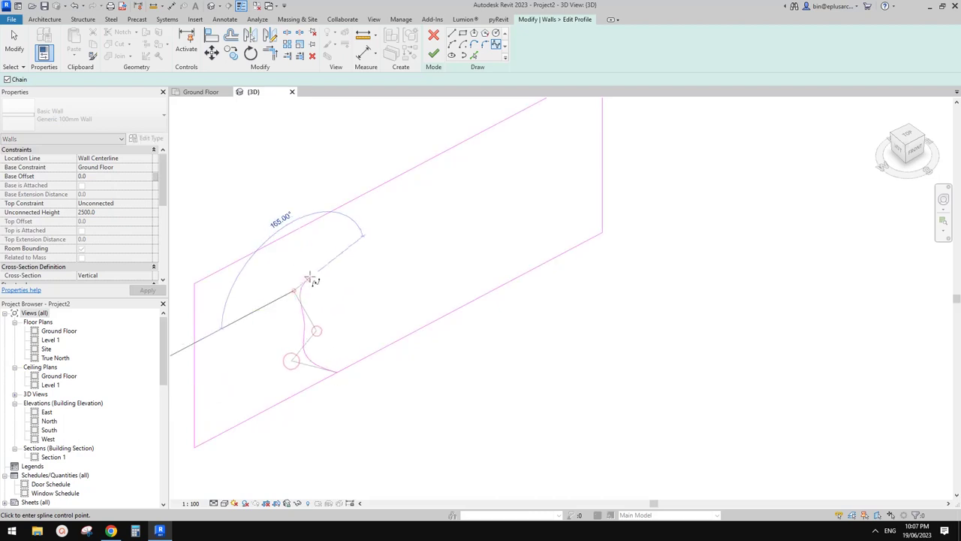
left_click(322, 271)
left_click(356, 318)
left_click(364, 242)
left_click(400, 309)
left_click(407, 235)
left_click(449, 232)
left_click(428, 279)
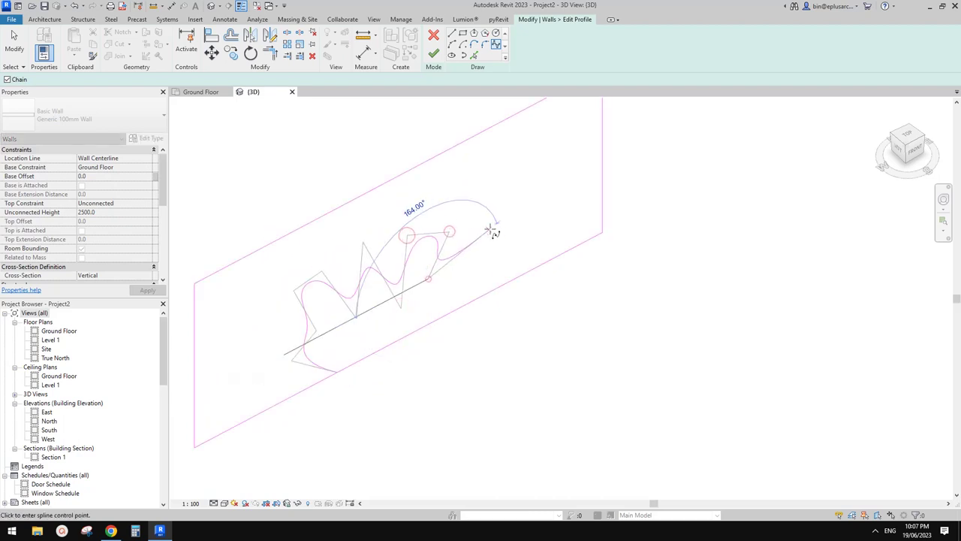
left_click(490, 229)
left_click(468, 272)
left_click(513, 249)
left_click(513, 281)
key("Escape")
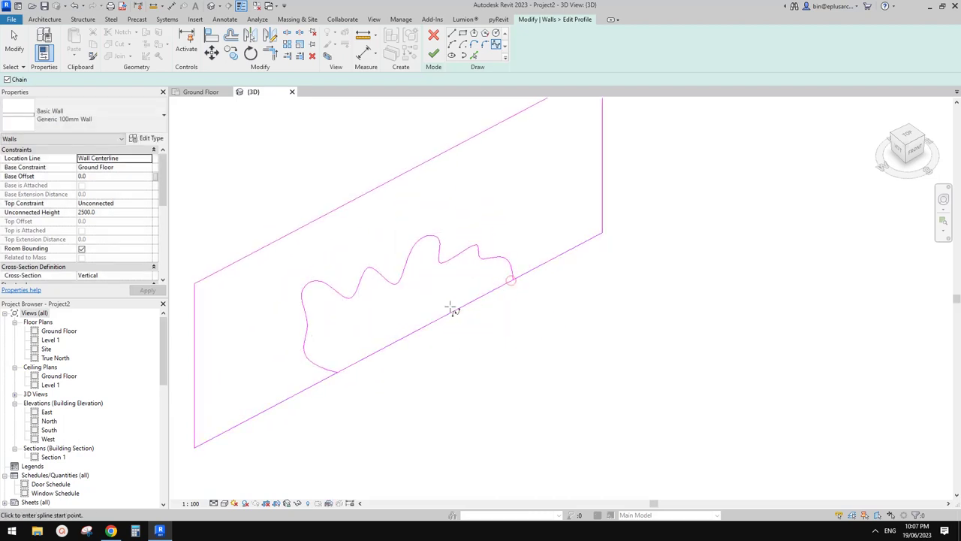
Step: Split the profile's bottom line at a point between the two ends of the spline
middle_click_drag(452, 334, 340, 260, "shift")
middle_click_drag(381, 358, 303, 460, "shift")
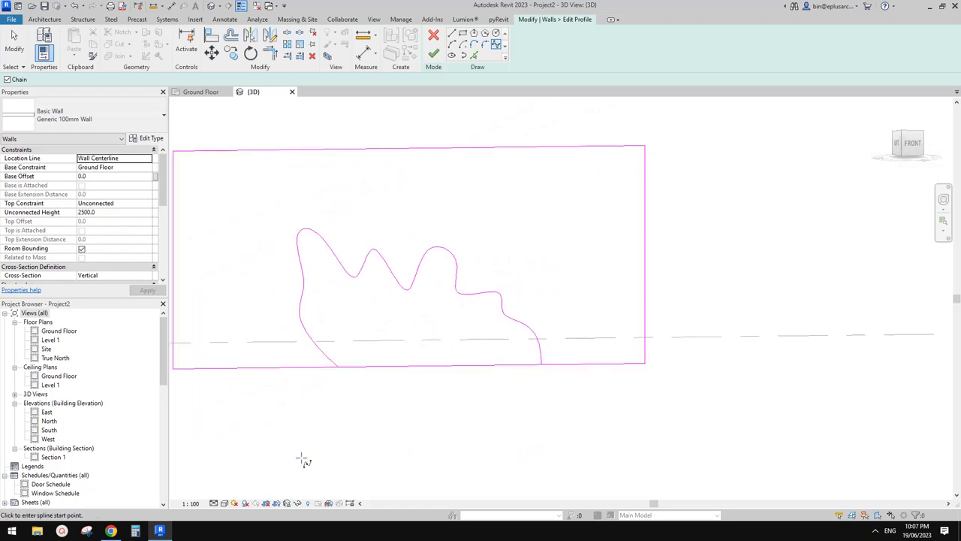
left_click(118, 528)
middle_click_drag(431, 386, 421, 327, "shift")
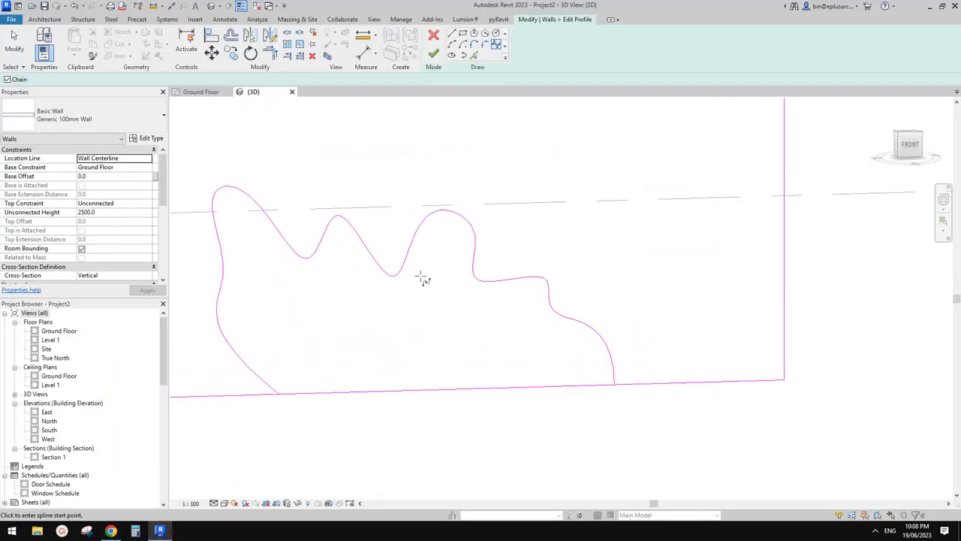
key("Escape")
middle_click_drag(438, 273, 478, 311, "shift")
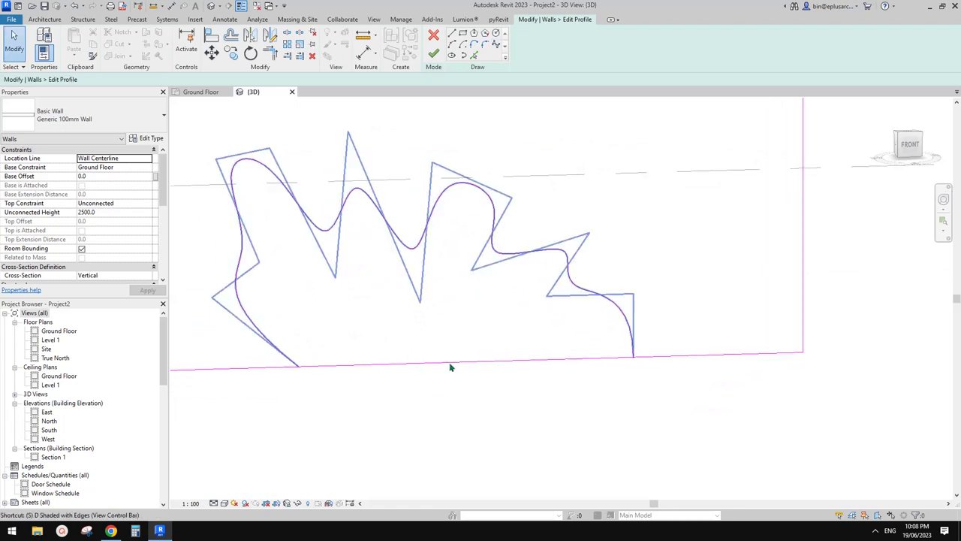
key("Escape")
key("d")
mouse_move(454, 362)
middle_mouse_down()
mouse_move(413, 357)
mouse_move(423, 350)
middle_mouse_up()
key("s")
key("l")
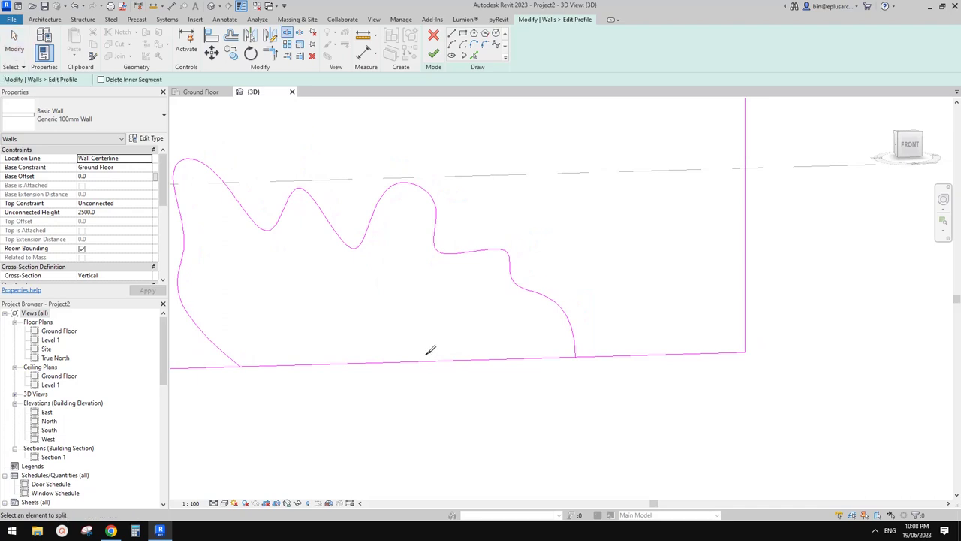
left_click(419, 361)
key("Escape")
Step: Shorten both pieces of the split bottom line to meet the spline's ends, and finish the wall profile
left_click(459, 364)
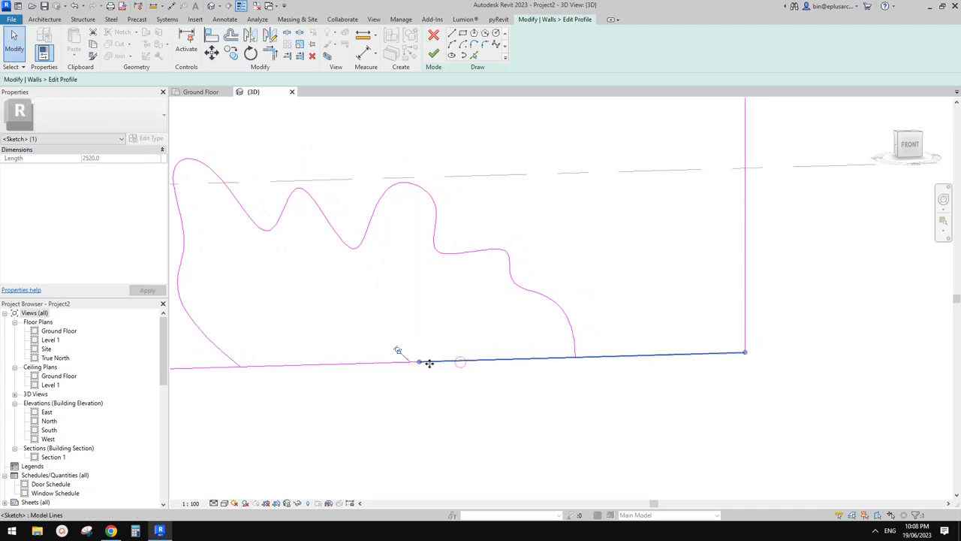
left_click_drag(421, 362, 575, 358)
middle_click_drag(364, 376, 453, 371)
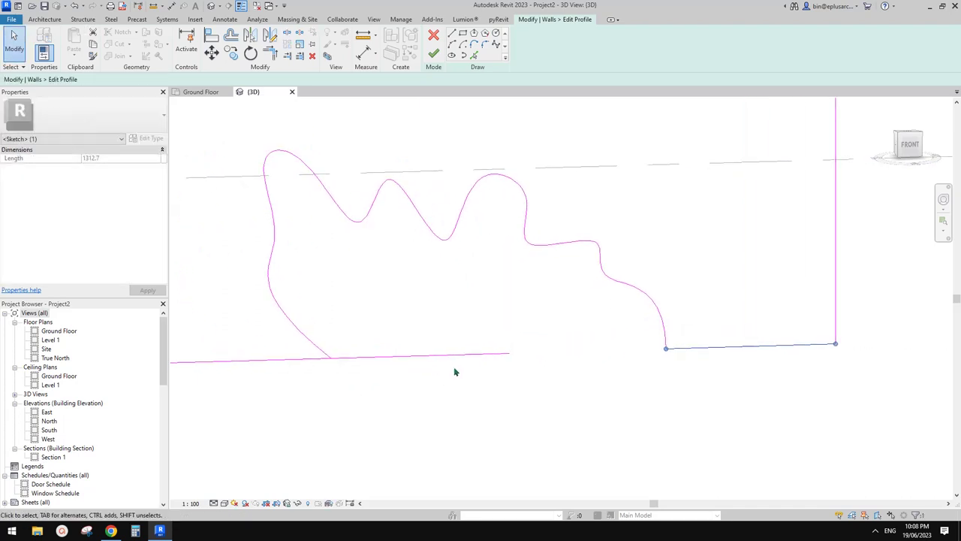
left_click(477, 353)
left_click(505, 382)
left_click(507, 355)
left_click(513, 389)
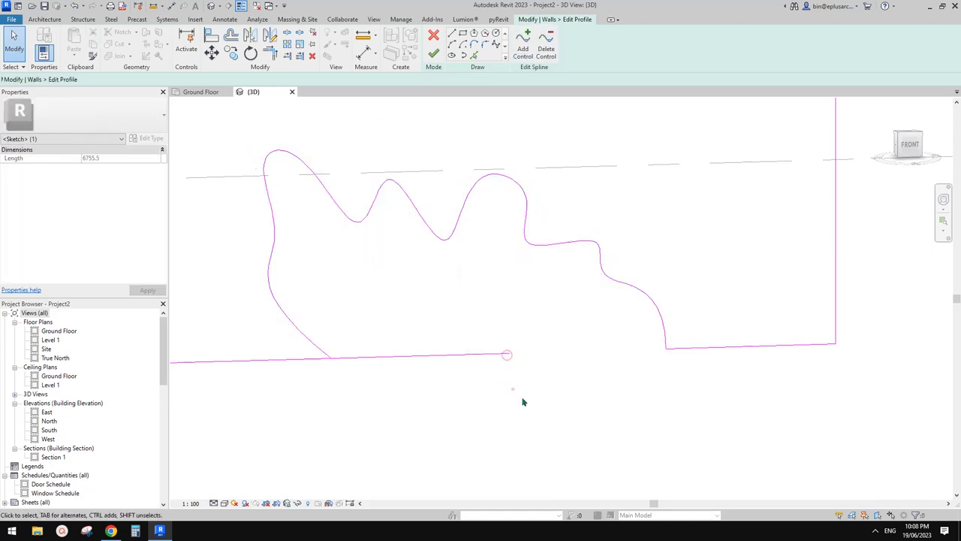
mouse_move(531, 408)
left_mouse_down()
mouse_move(493, 345)
mouse_move(331, 358)
left_mouse_up()
left_click(519, 397)
key("Tab")
left_click(458, 356)
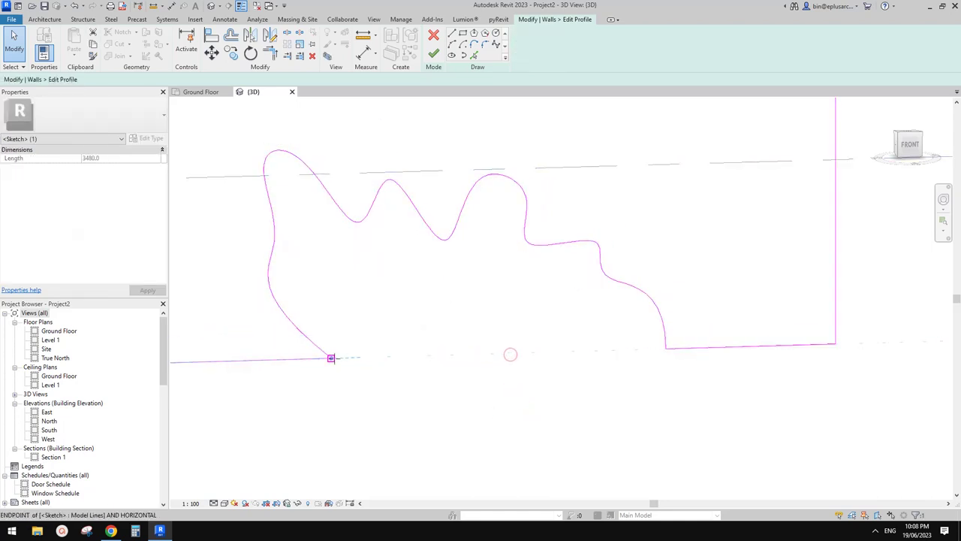
left_click(433, 53)
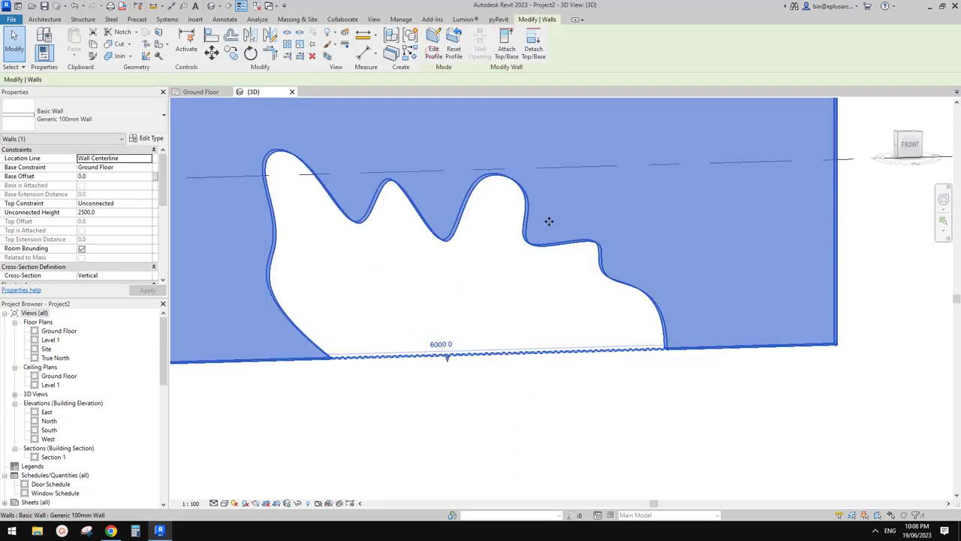
key("Escape")
Step: Set the 3D view's visual style to Shaded and compare the cut-out with the reference photo in Chrome
scroll(549, 221, "down", 3)
middle_click_drag(543, 304, 531, 363, "shift")
scroll(599, 337, "up", 1)
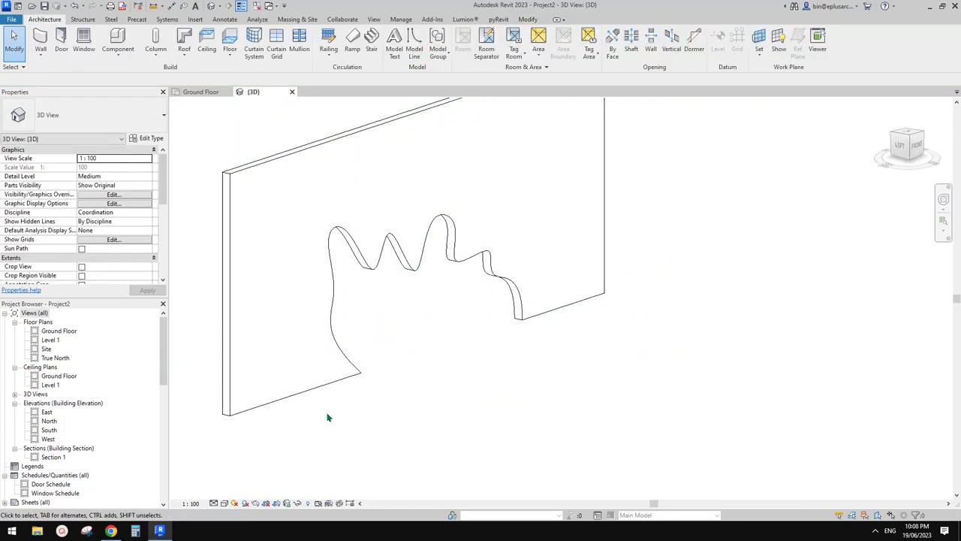
left_click(225, 502)
left_click(259, 472)
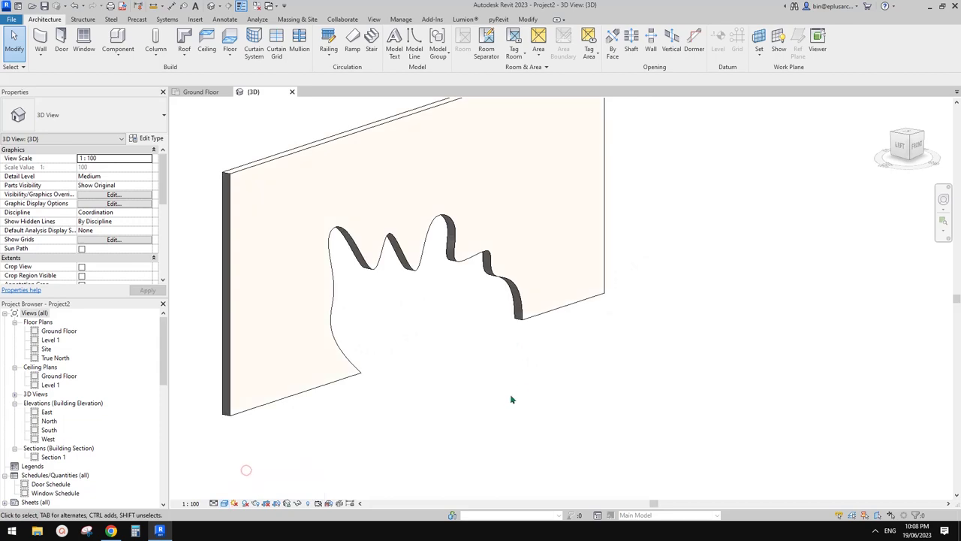
mouse_move(511, 399)
middle_mouse_down("shift")
mouse_move(394, 345)
mouse_move(590, 350)
mouse_move(391, 339)
middle_mouse_up("shift")
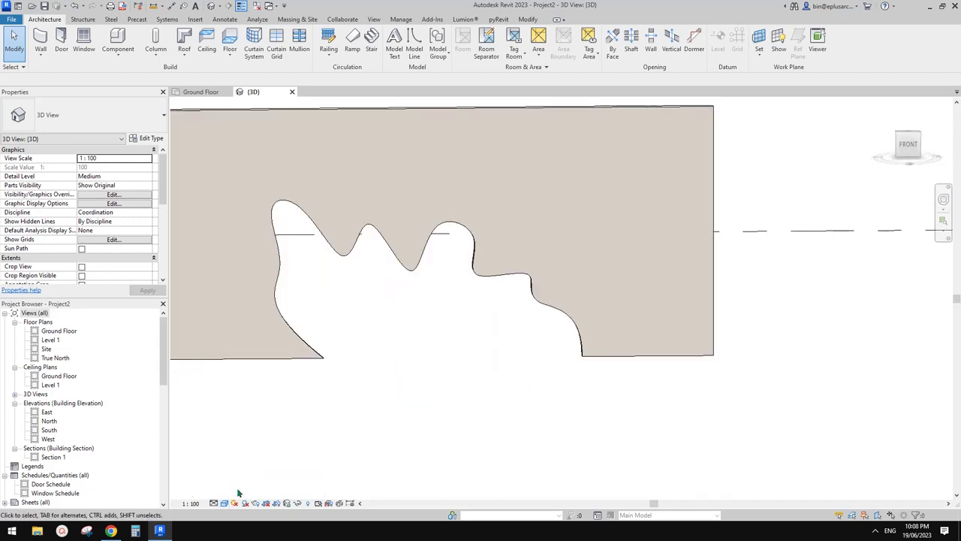
left_click(114, 534)
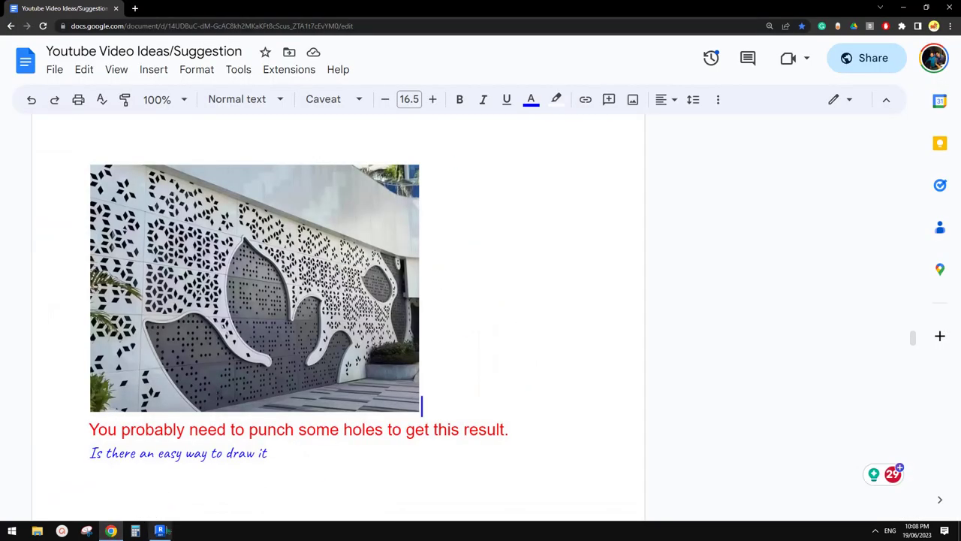
key("alt+Tab")
middle_click_drag(461, 399, 536, 326, "shift")
Step: Set the cut-out wall's location line to Finish Face: Exterior
left_click(530, 229)
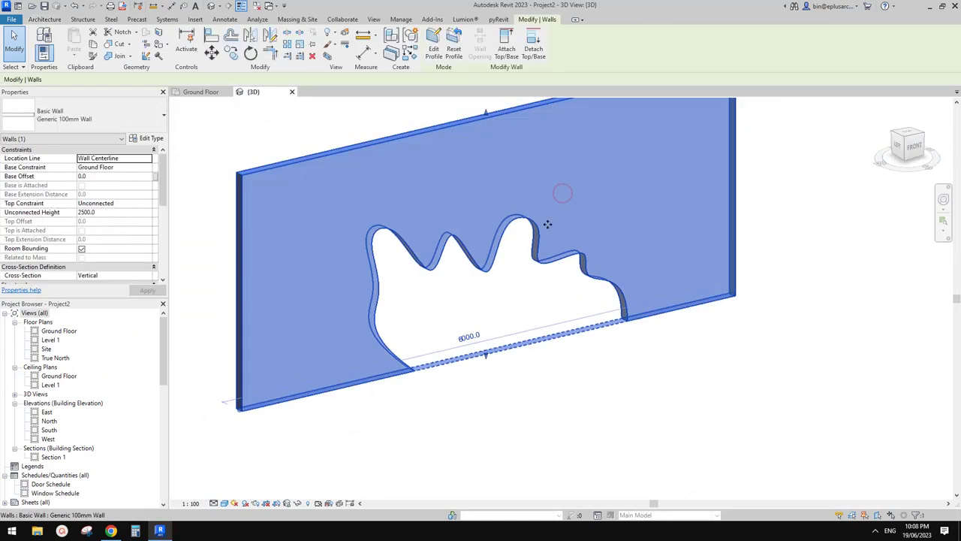
left_click(149, 160)
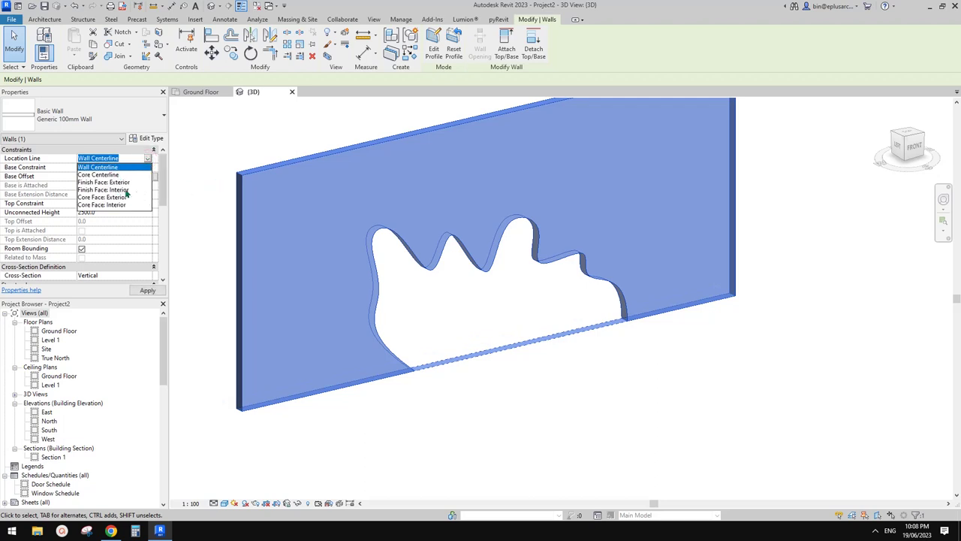
left_click(120, 182)
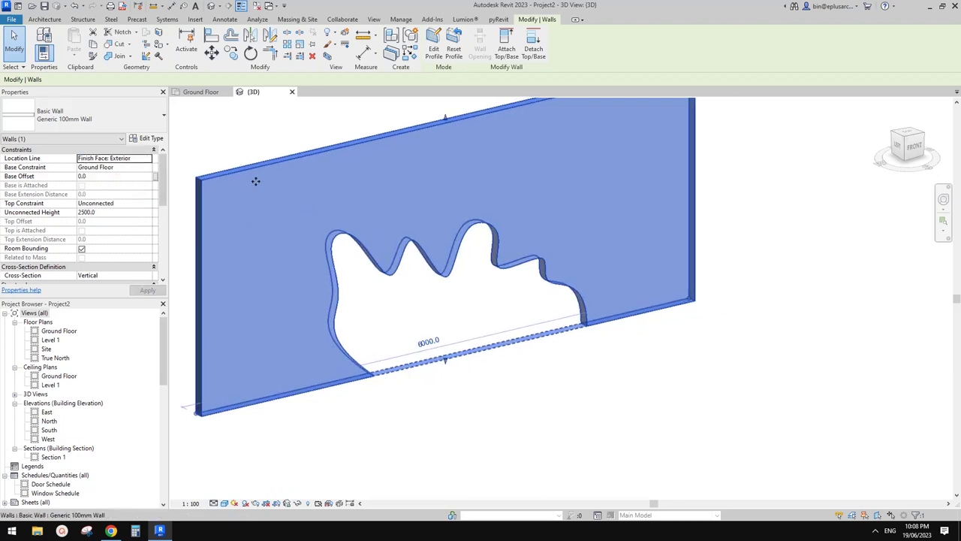
key("Escape")
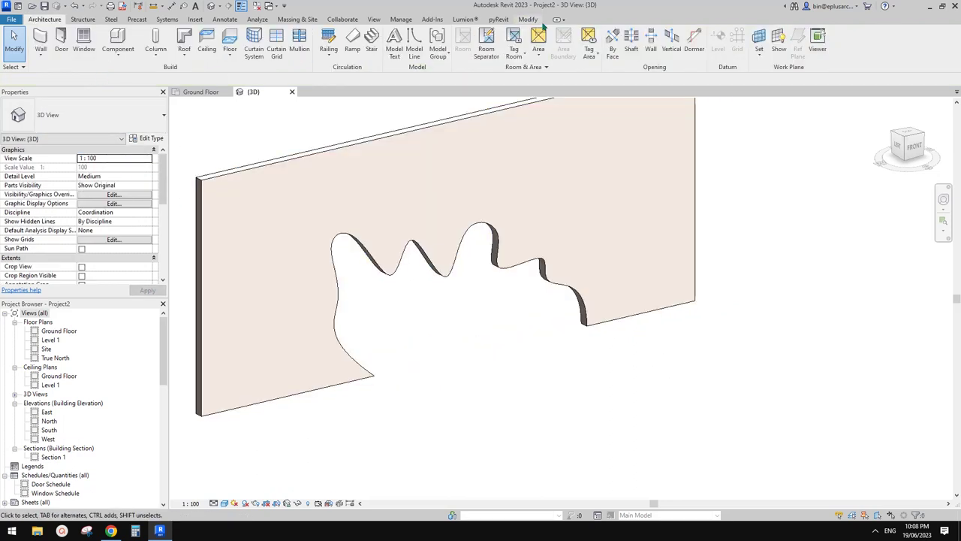
Step: Paste a copy of the wall aligned to the same place and change its type to Generic 100mm Wall 2
left_click(75, 60)
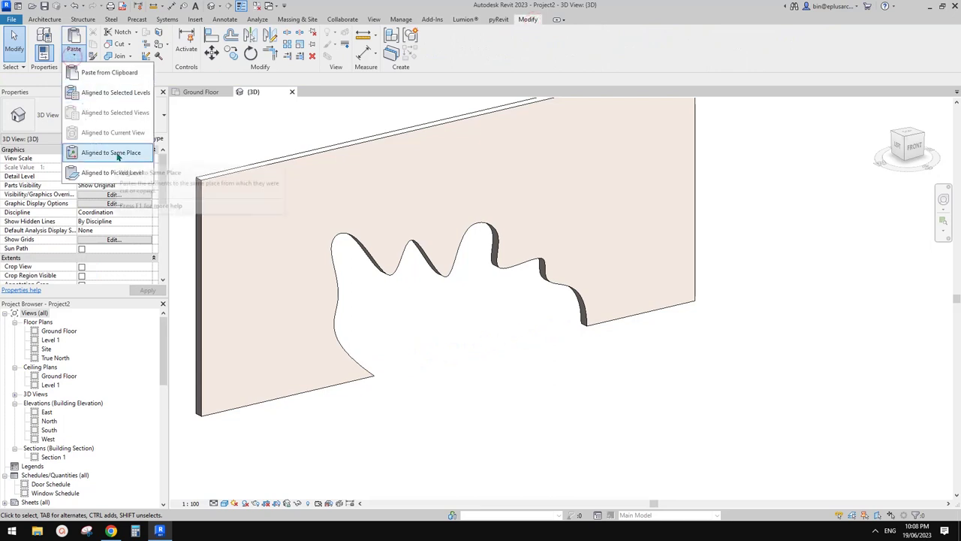
left_click(119, 155)
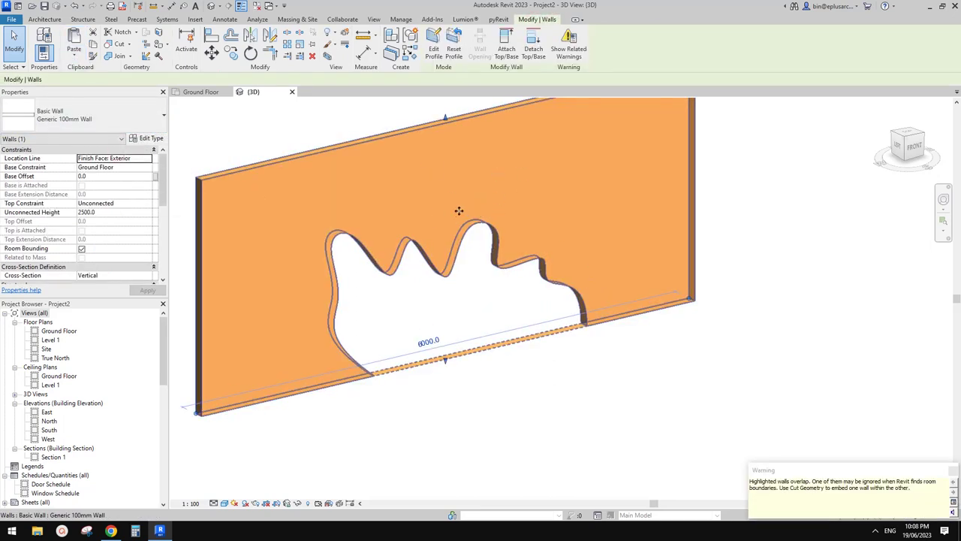
left_click(124, 118)
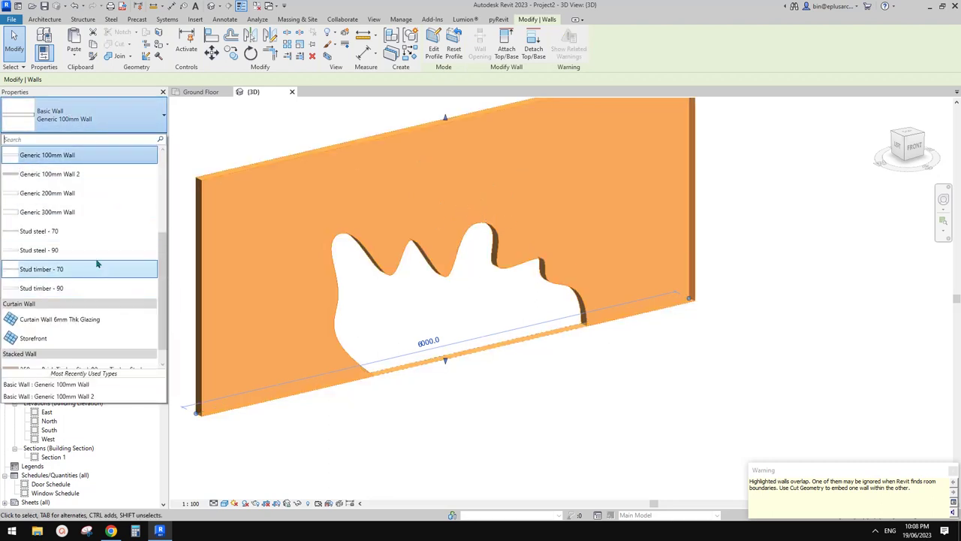
scroll(71, 278, "up", 2)
left_click(70, 287)
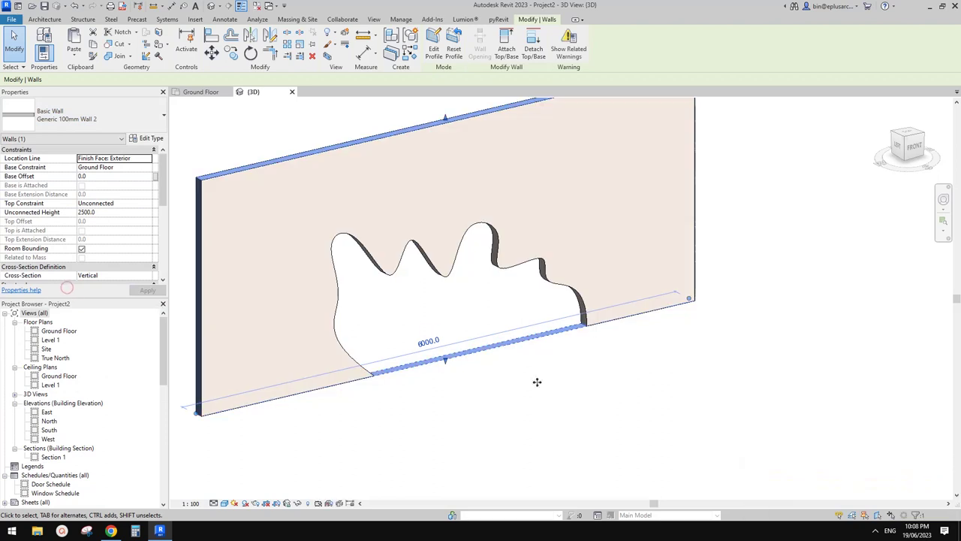
Step: Open the pasted wall's profile for editing and delete the side and top lines and the bottom piece beyond the spline's far end
middle_click_drag(575, 391, 354, 321, "shift")
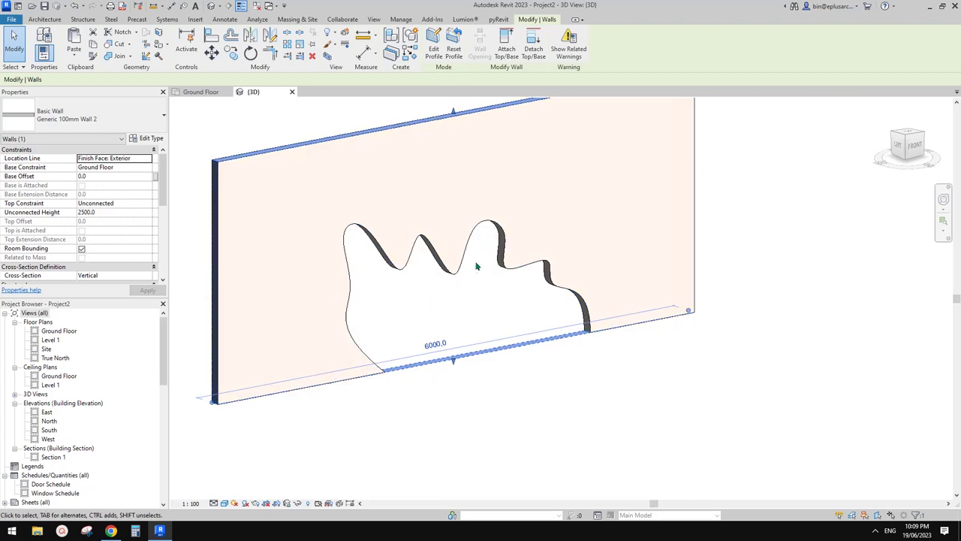
left_click(434, 48)
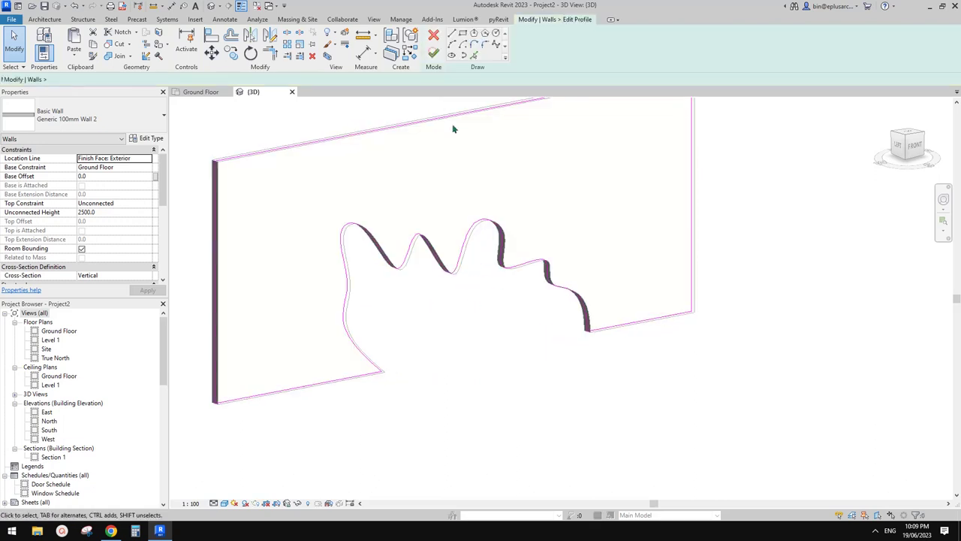
scroll(649, 339, "down", 4)
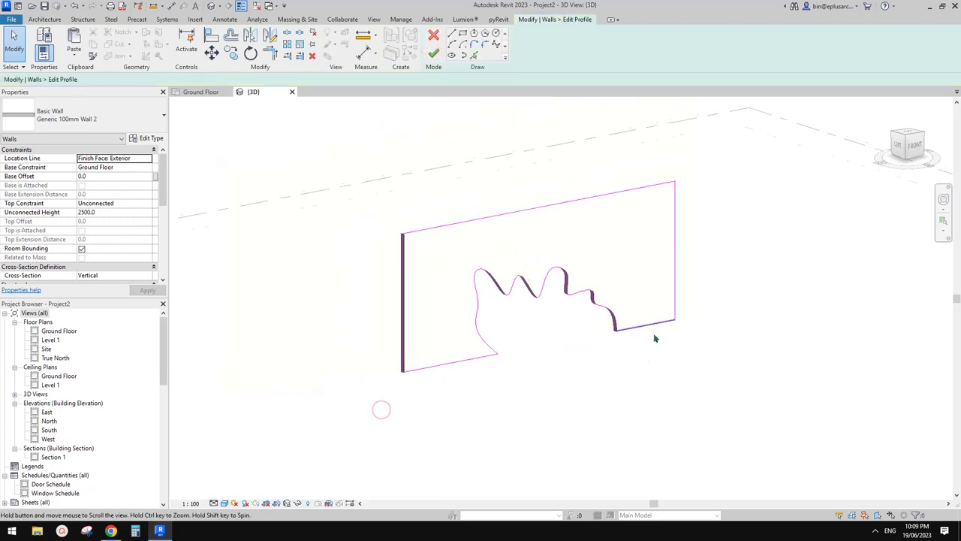
scroll(655, 337, "up", 1)
middle_click_drag(655, 337, 628, 372)
mouse_move(704, 373)
left_mouse_down()
mouse_move(657, 163)
mouse_move(639, 180)
left_mouse_up()
key("Delete")
left_click_drag(367, 213, 310, 308)
key("Delete")
Step: Stretch the remaining bottom line across the opening to close the spline into an infill shape, and finish the profile
left_click(374, 408)
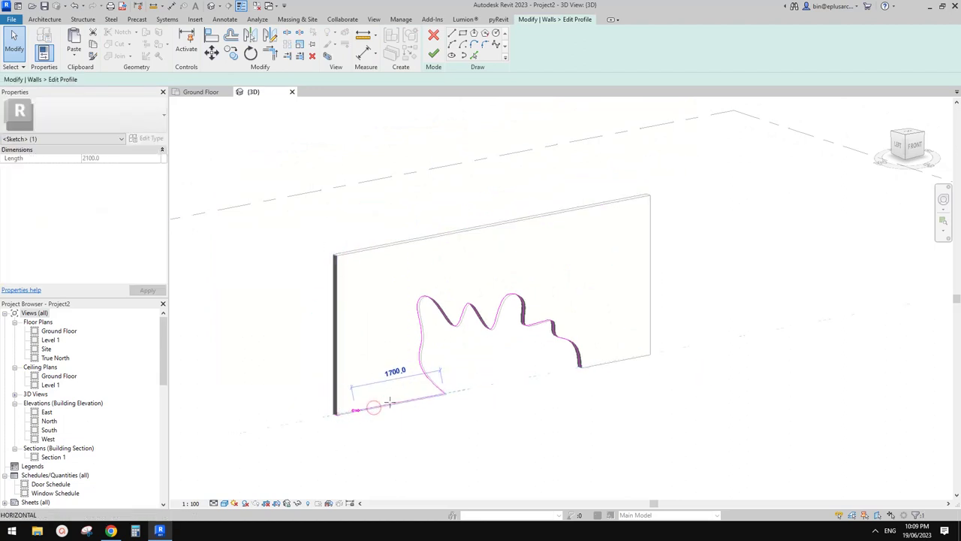
left_click_drag(348, 413, 581, 369)
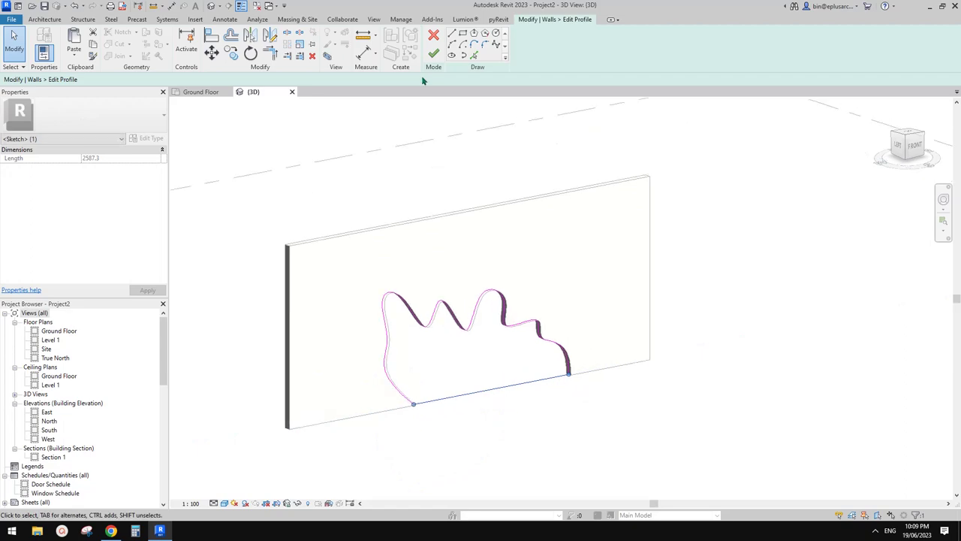
left_click(433, 54)
Step: Change the Finish 2 structure layer's thickness in the infill wall's type, Generic 100mm Wall 2, and confirm the type
scroll(723, 349, "up", 2)
middle_click_drag(598, 406, 181, 398, "shift")
left_click(385, 379)
middle_click_drag(421, 357, 383, 385, "shift")
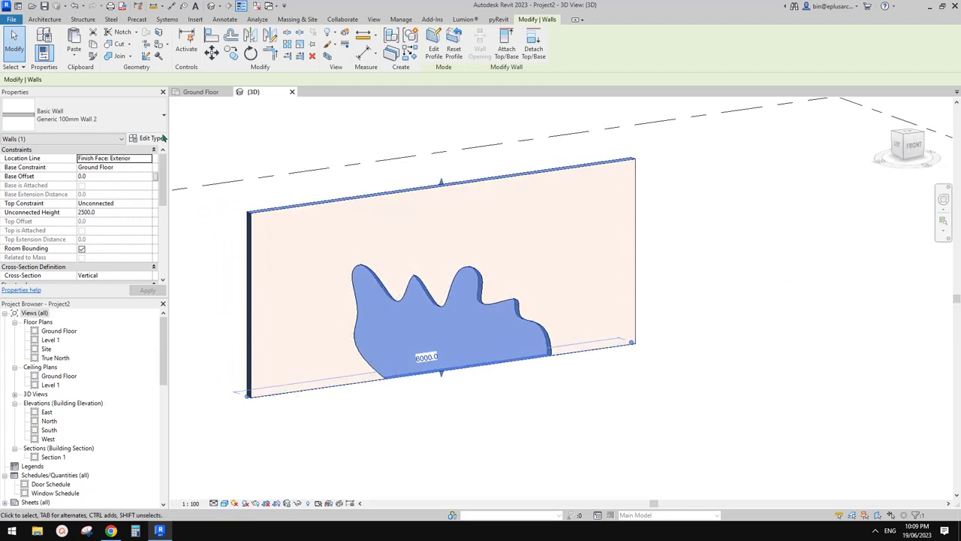
left_click(145, 139)
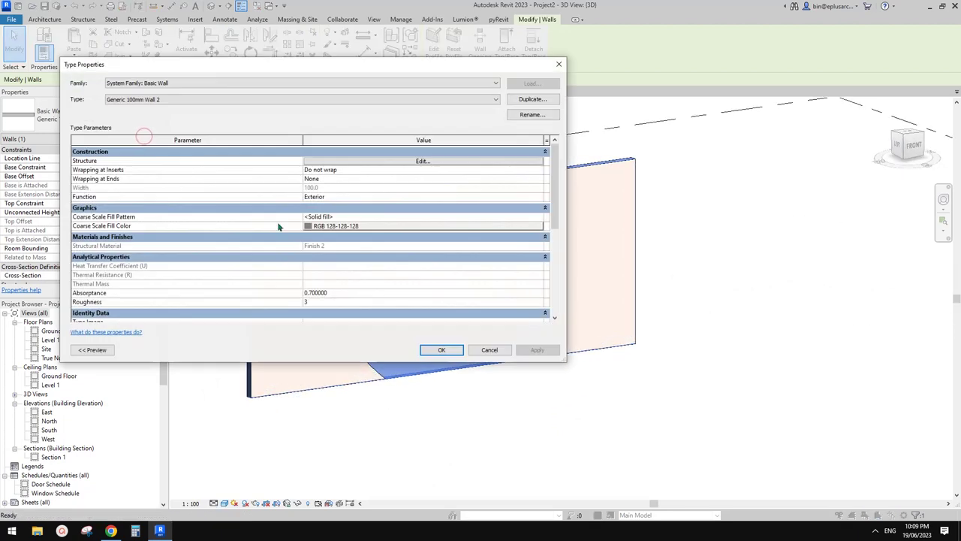
left_click(418, 162)
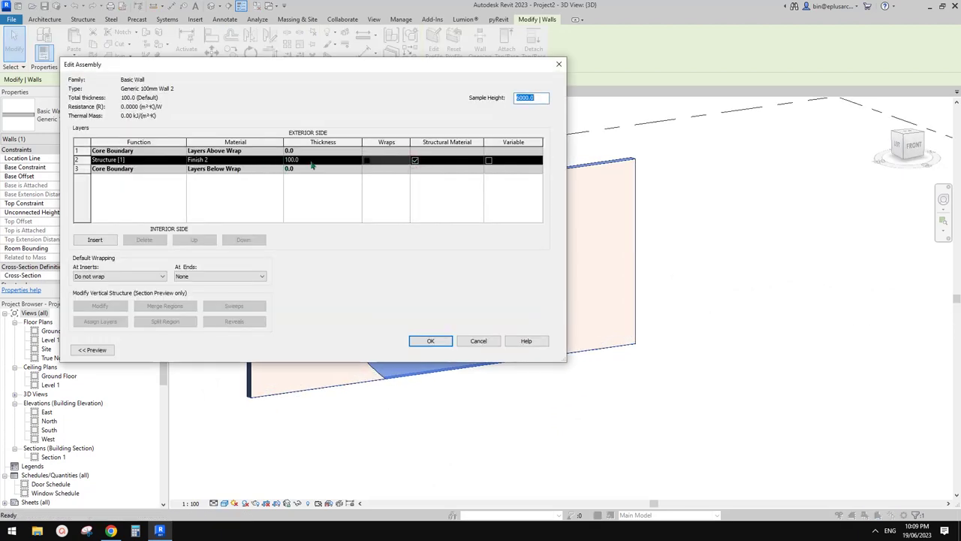
left_click(310, 161)
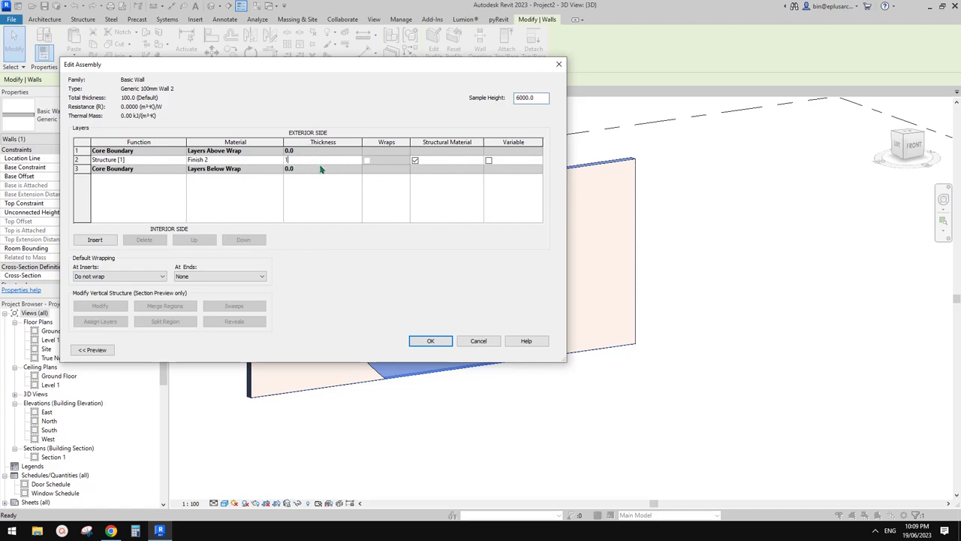
left_click(430, 341)
left_click(433, 344)
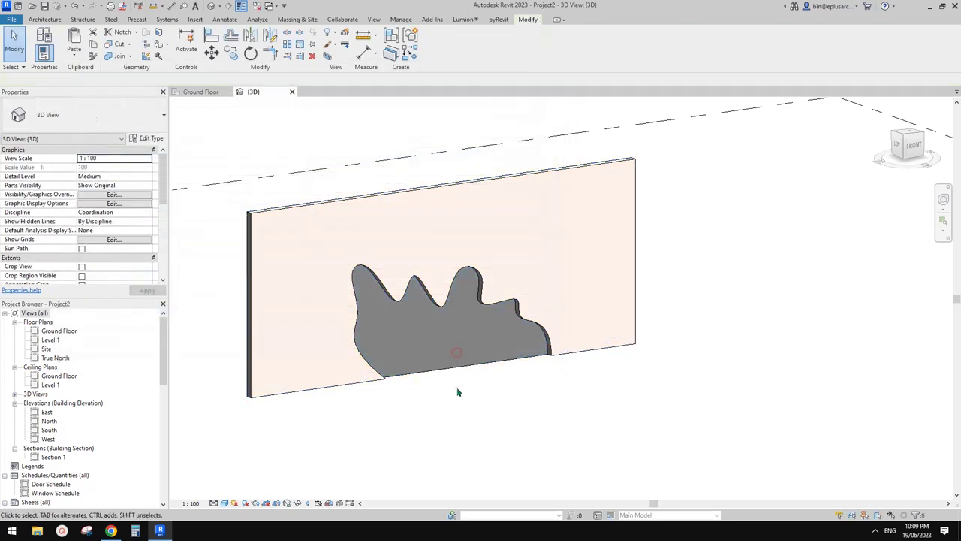
Step: Examine the back and front of the main wall and its grey infill, selecting the infill wall to check its extent
middle_click_drag(456, 392, 580, 371, "shift")
left_click(579, 371)
scroll(519, 306, "up", 1)
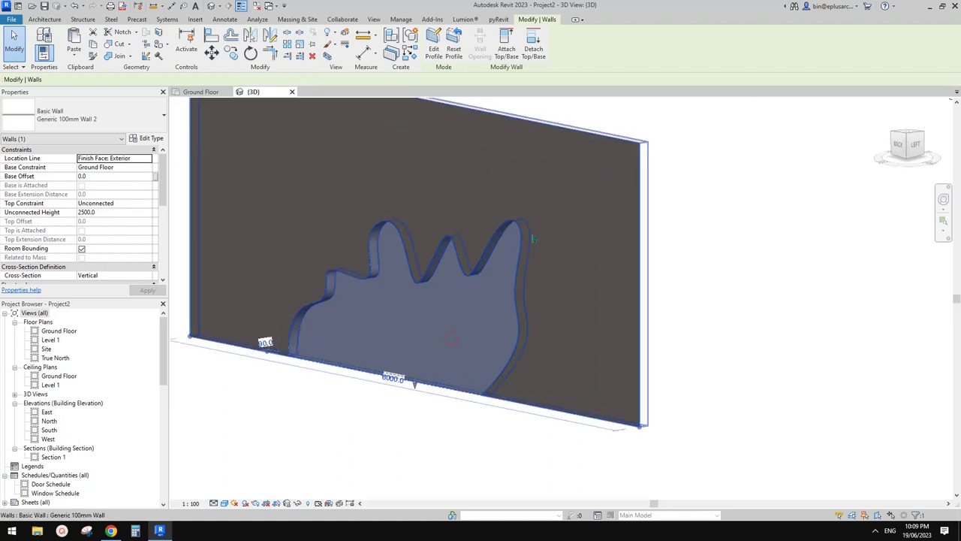
middle_click_drag(582, 263, 531, 275, "shift")
key("Escape")
left_click(445, 344)
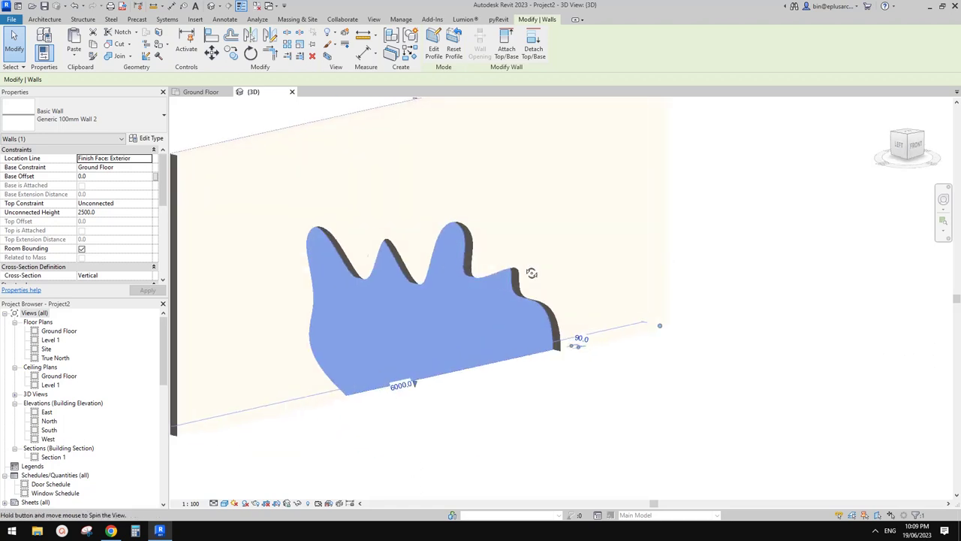
left_click(615, 367)
middle_click_drag(615, 368, 559, 393, "shift")
middle_click_drag(276, 446, 257, 485, "shift")
Step: Compare the two-tone wall model with the perforated wall photo in the Google Docs document in Chrome, and return to Revit
left_click(111, 531)
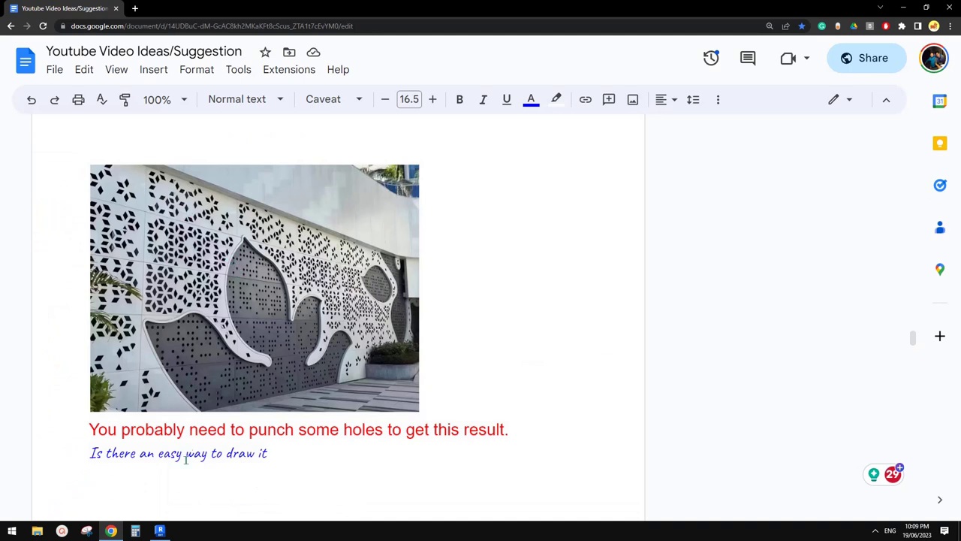
key("alt+Tab")
middle_click_drag(393, 410, 215, 467, "shift")
left_click(112, 532)
left_click(160, 530)
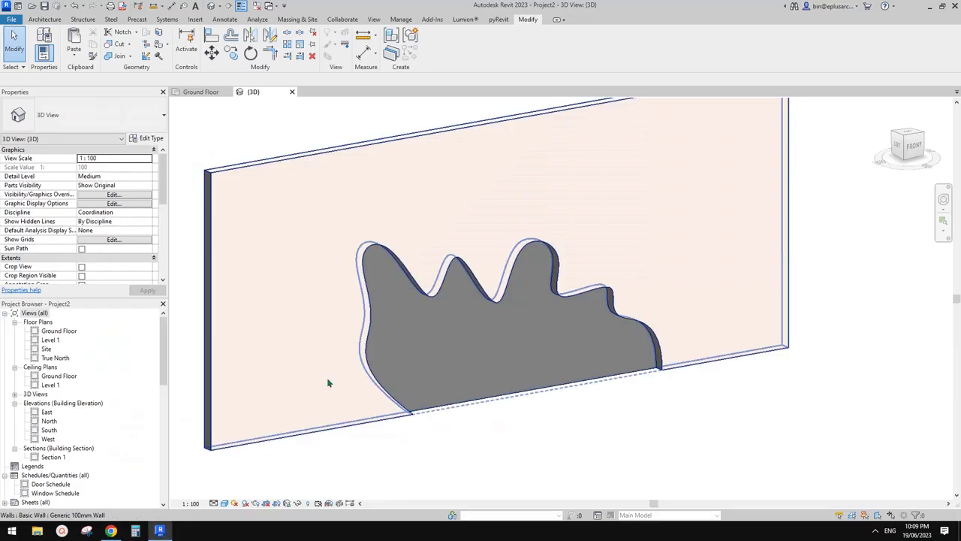
left_click(45, 20)
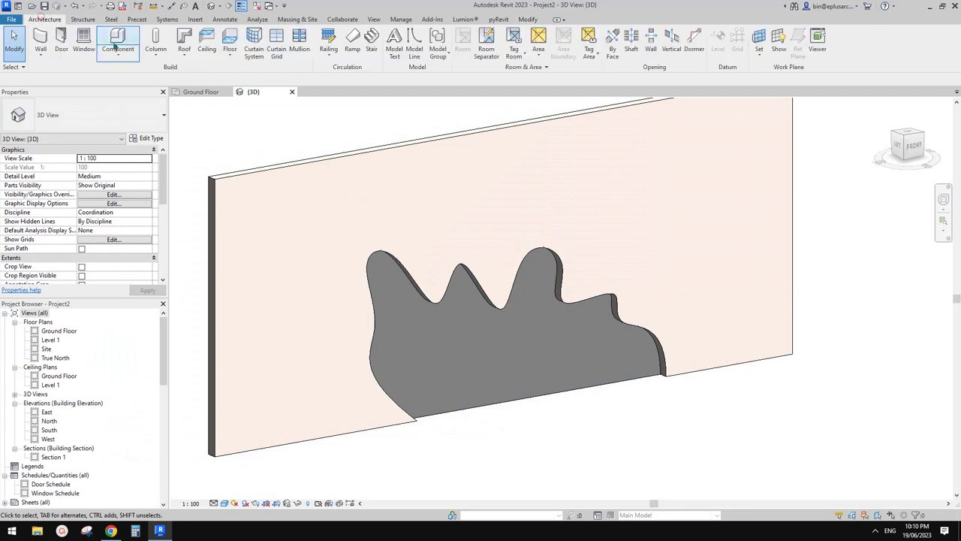
left_click(118, 53)
left_click(119, 55)
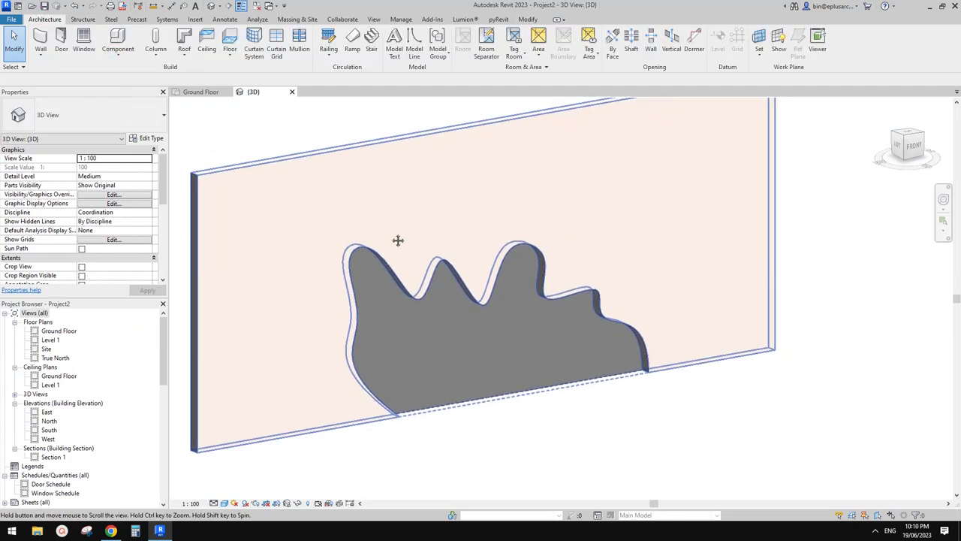
left_click(110, 530)
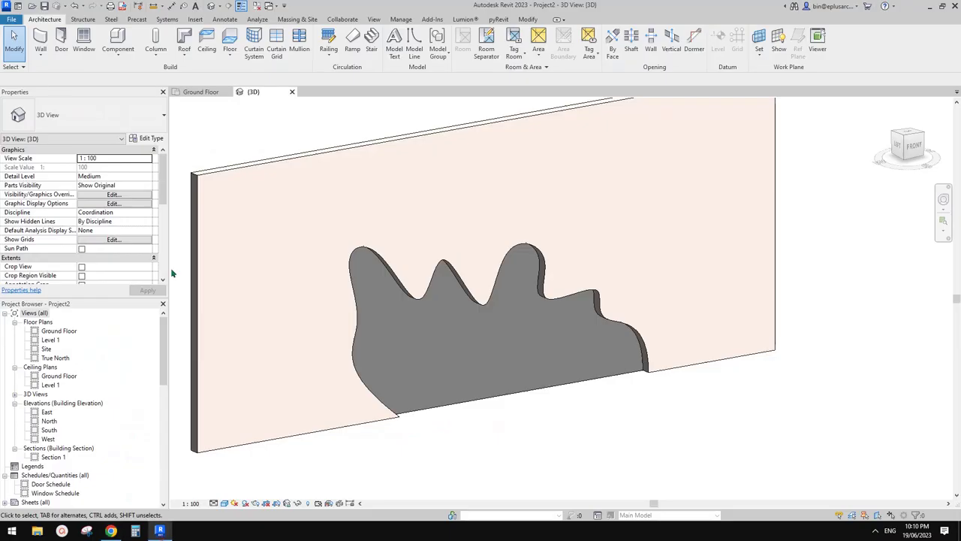
left_click(159, 530)
Step: Create a new family from the Metric Generic Model.rft template
left_click(11, 19)
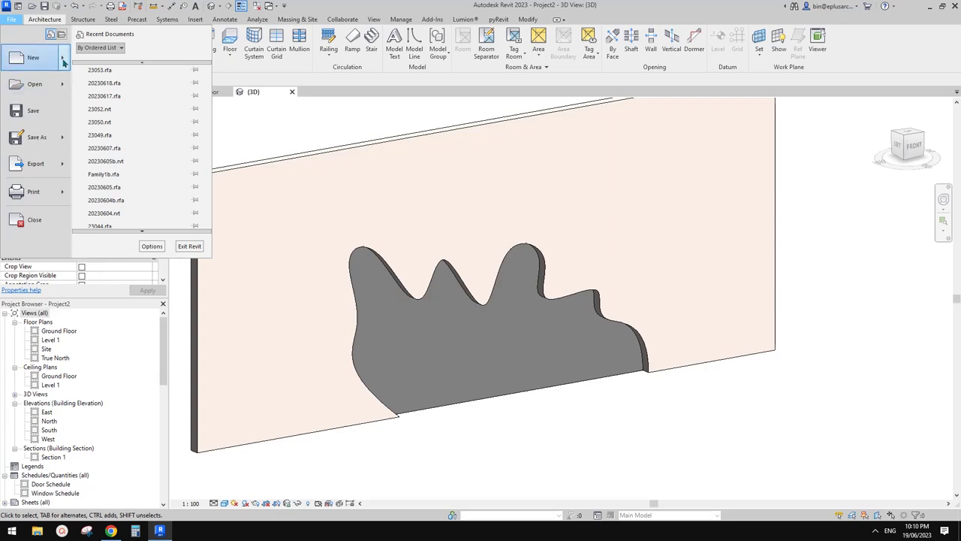
mouse_move(65, 64)
left_click(120, 84)
left_click_drag(474, 150, 478, 233)
left_click(300, 254)
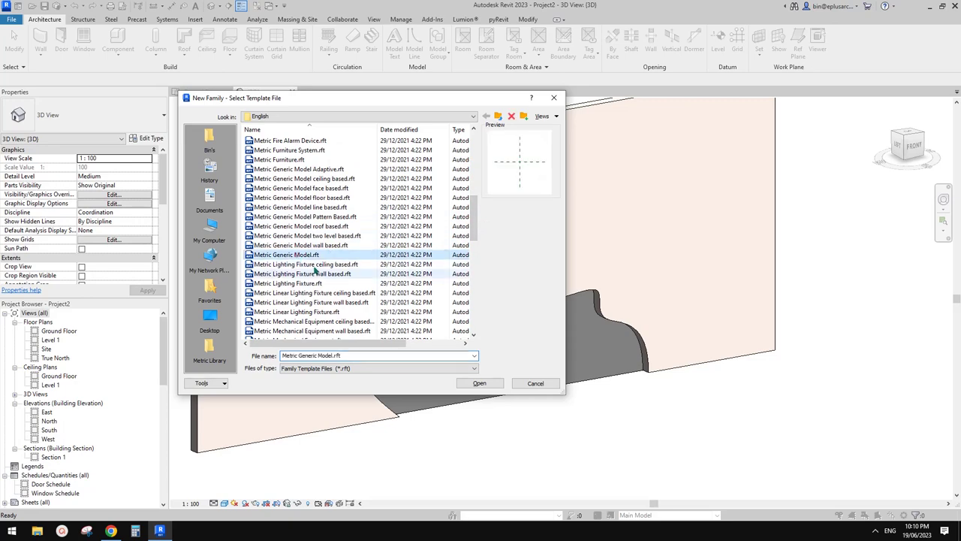
left_click(479, 383)
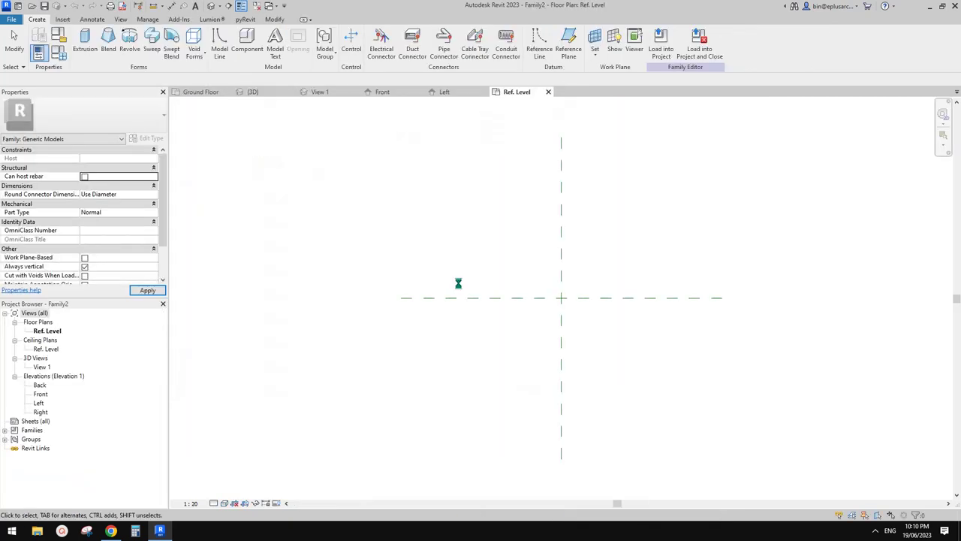
Step: Enable Cut with Voids When Loaded and Work Plane-Based for the family, and disable Always vertical
scroll(95, 267, "down", 1)
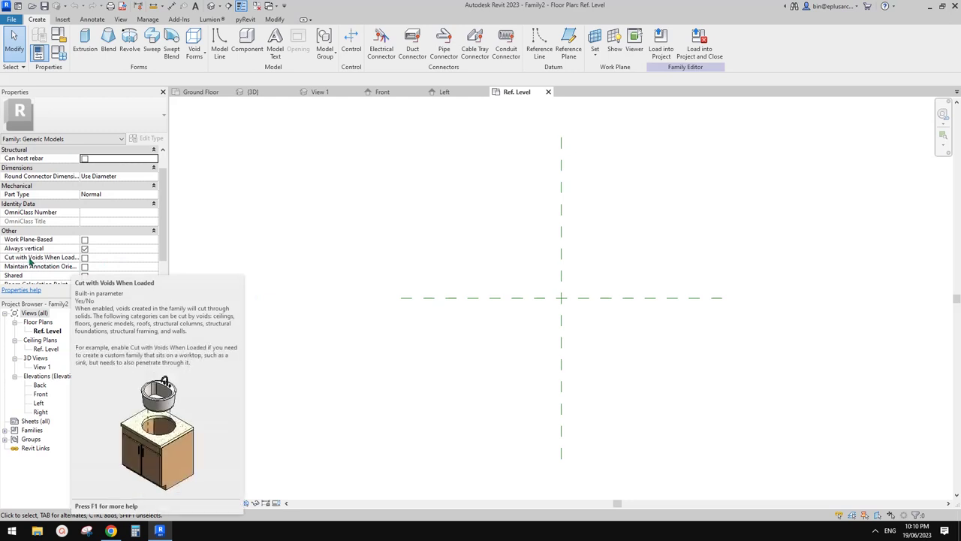
left_click(84, 258)
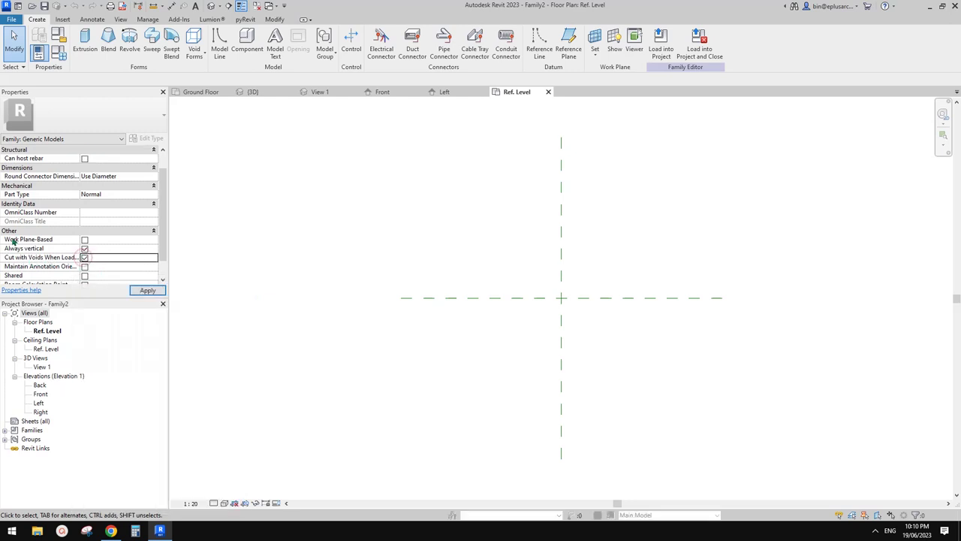
left_click(84, 239)
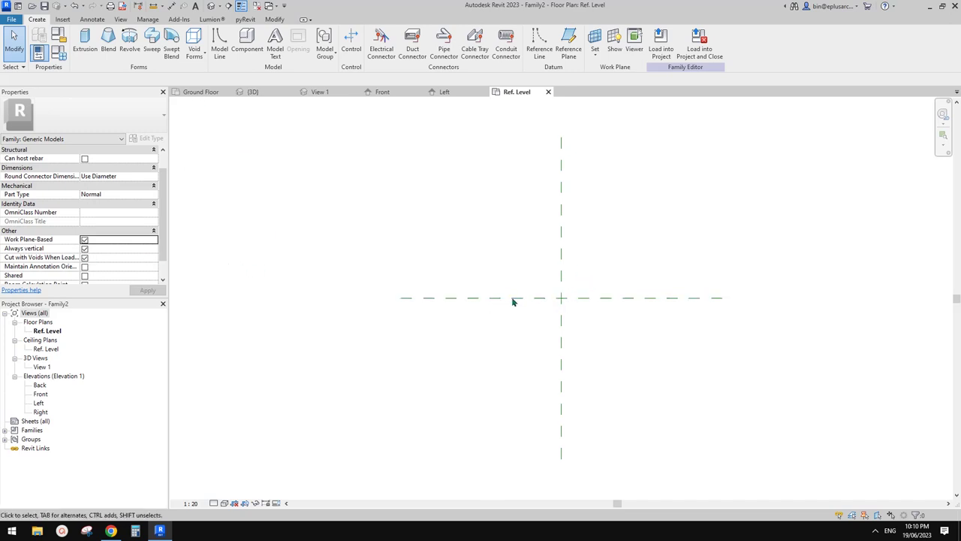
left_click(84, 249)
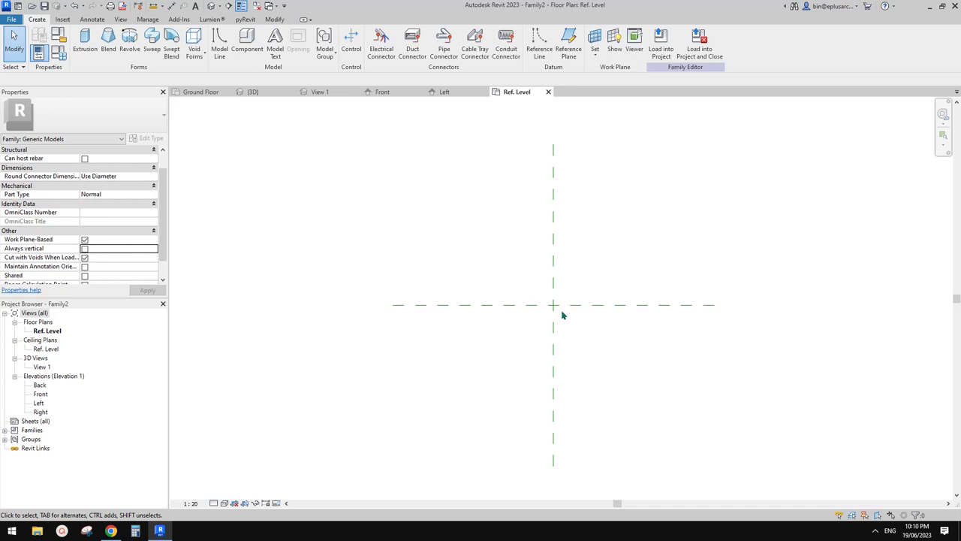
Step: Draw two vertical reference planes, about 721 mm left and about 560 mm right of the vertical centre plane
mouse_move(562, 313)
middle_mouse_down()
mouse_move(541, 313)
mouse_move(564, 305)
middle_mouse_up()
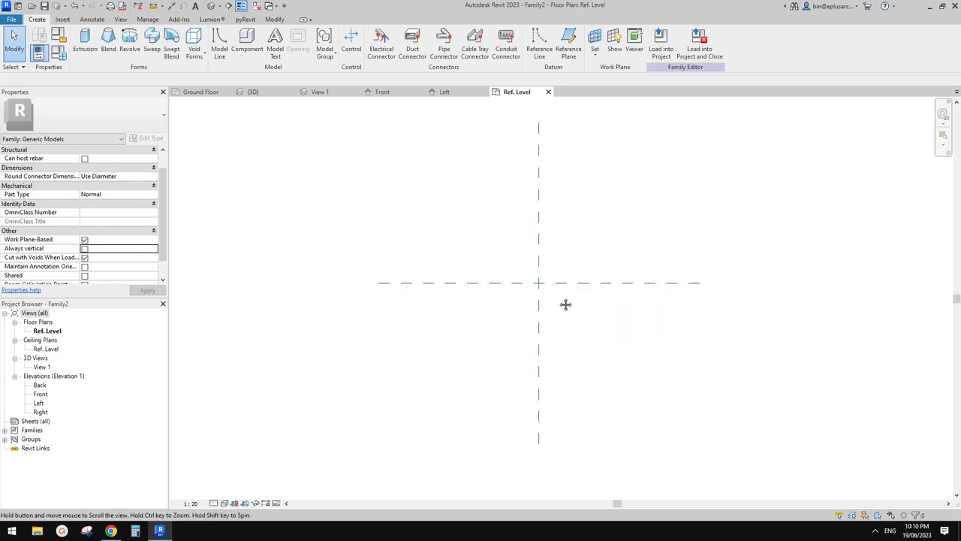
scroll(542, 275, "up", 3)
middle_click_drag(622, 293, 617, 305)
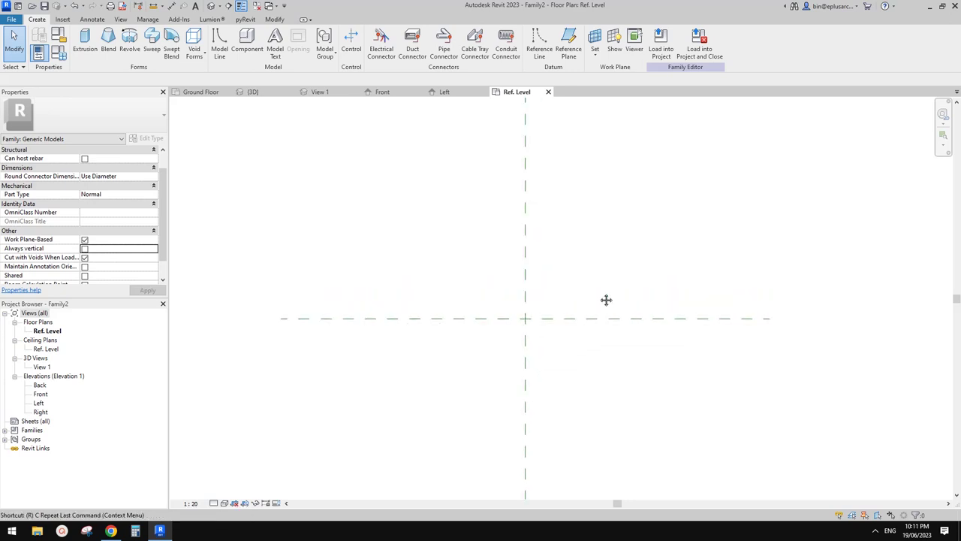
key("r")
key("p")
left_click(437, 375)
left_click(437, 224)
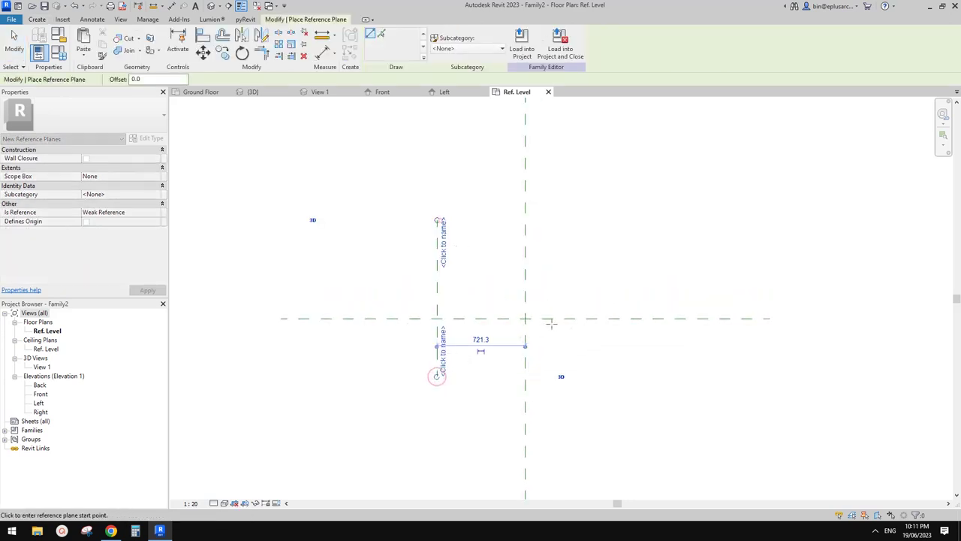
left_click(594, 376)
left_click(594, 228)
Step: Draw two horizontal reference planes, one about 444 mm above the horizontal centre plane and one below it
left_click(632, 263)
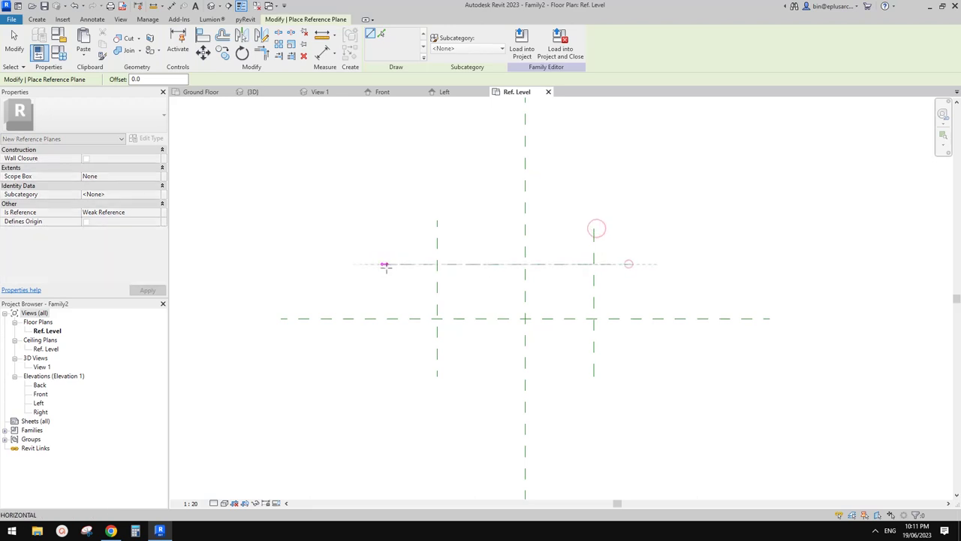
left_click(391, 263)
left_click(406, 358)
left_click(635, 358)
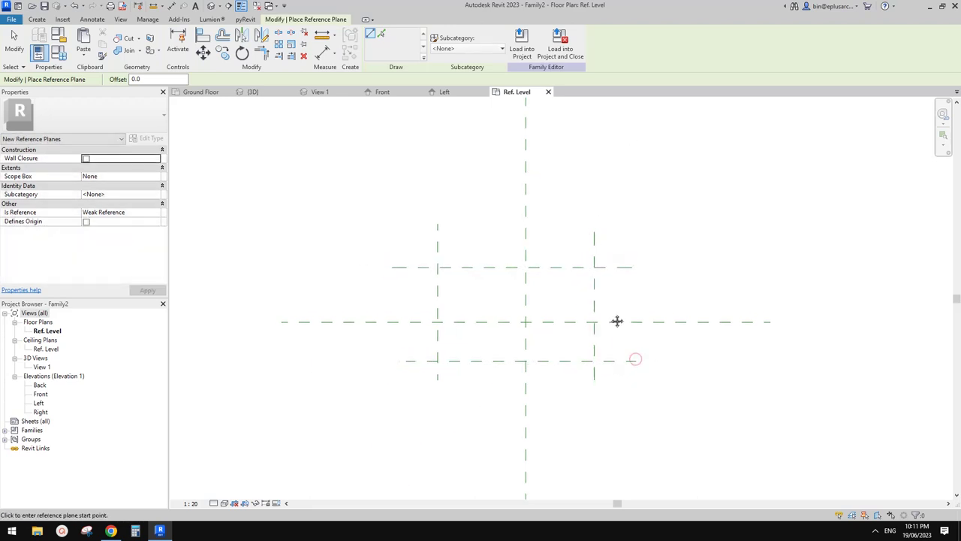
Step: Dimension the three horizontal reference planes in one aligned string and apply the equality constraint to it
key("d")
key("i")
scroll(609, 314, "up", 1)
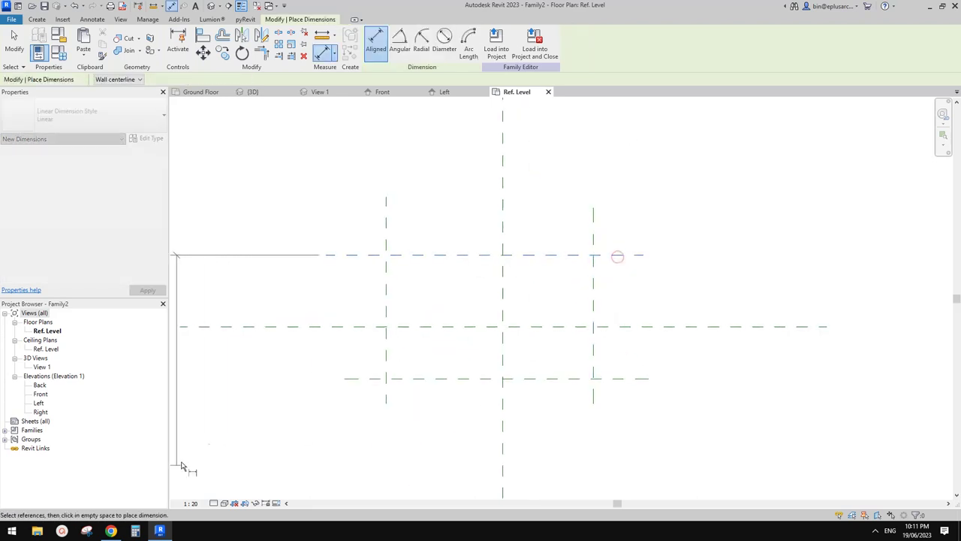
left_click(110, 530)
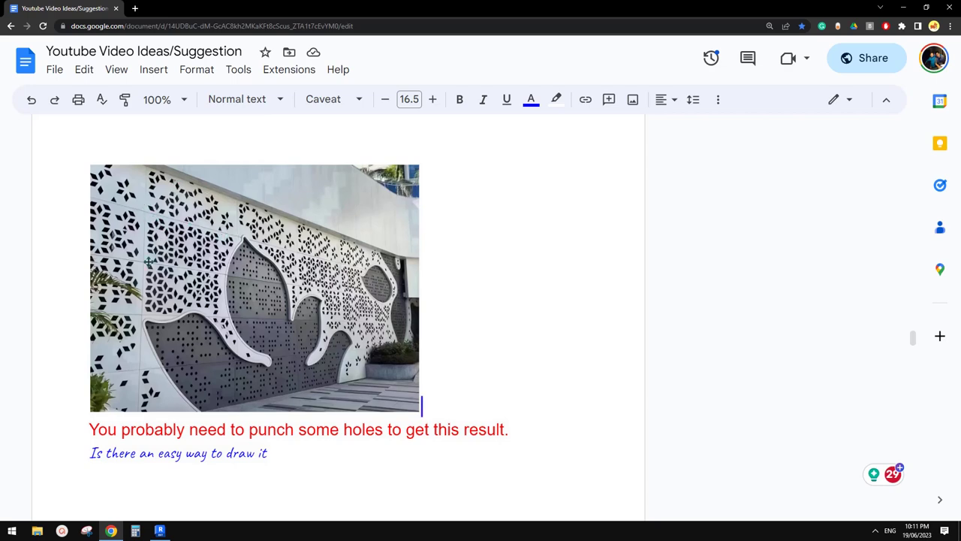
left_click(159, 530)
left_click(159, 530)
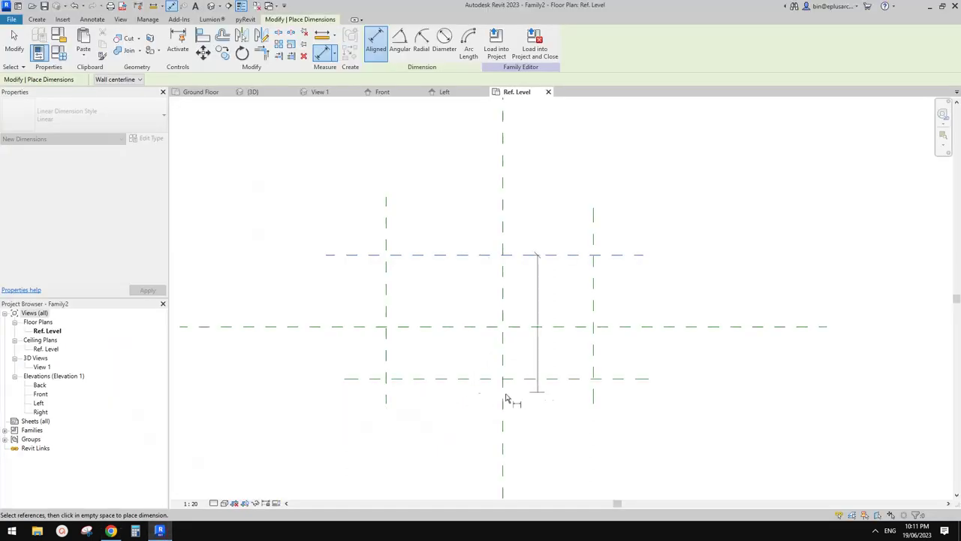
scroll(518, 307, "down", 1)
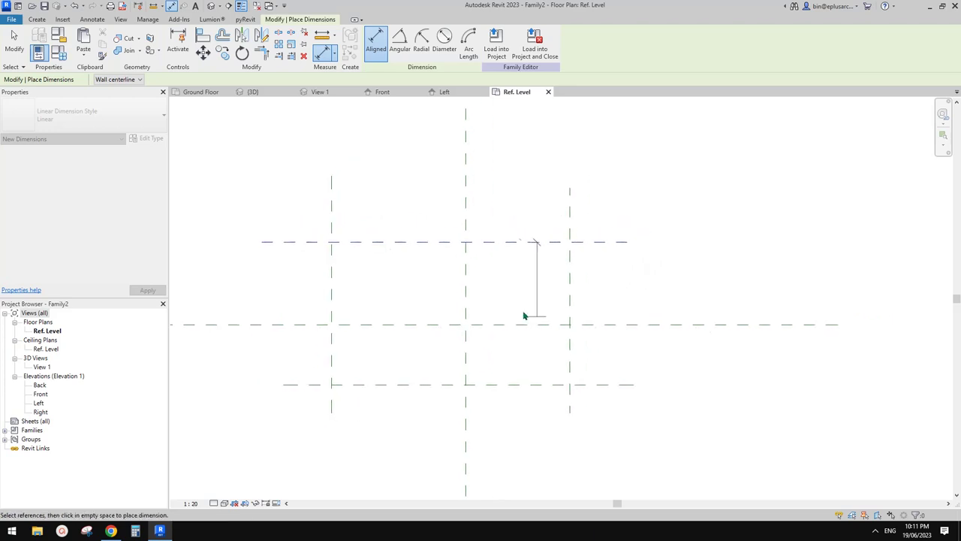
left_click(585, 330)
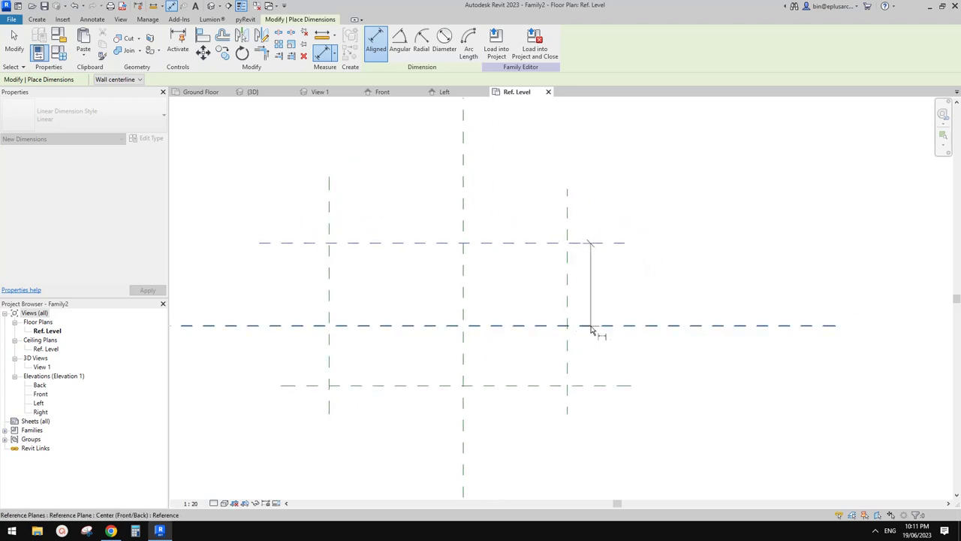
left_click(608, 386)
left_click(650, 359)
left_click(602, 315)
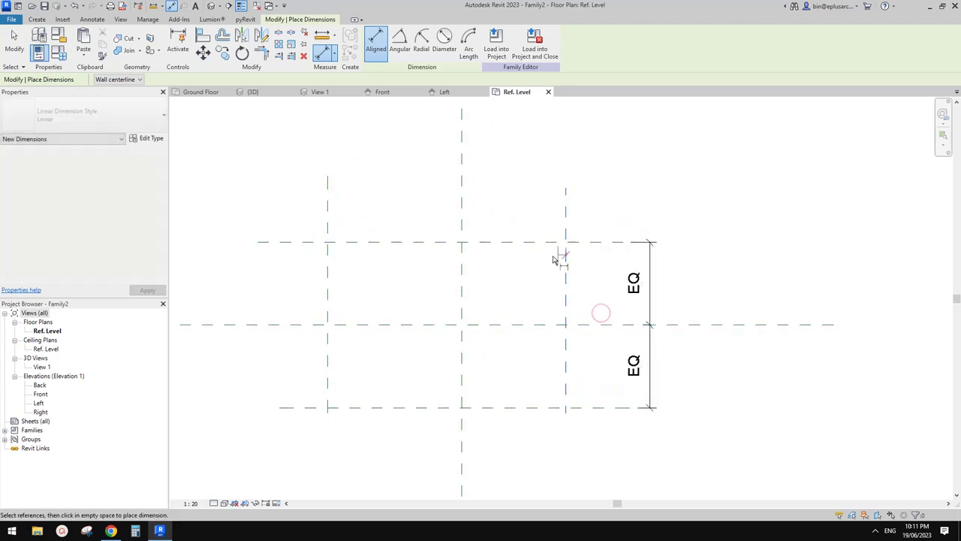
Step: Dimension the three vertical reference planes in one aligned string above them and constrain the spacing as equal
left_click(566, 259)
left_click(462, 268)
left_click(330, 272)
left_click(429, 182)
left_click(443, 137)
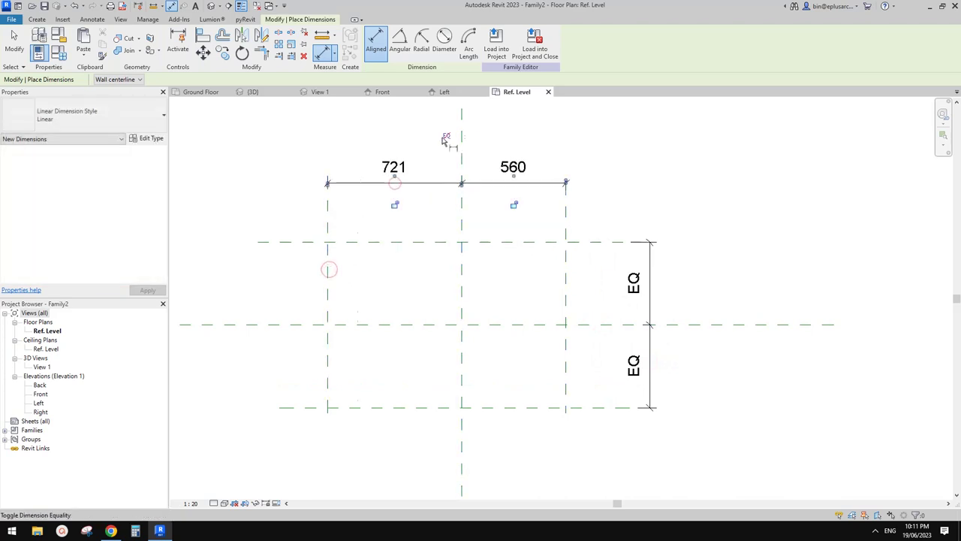
key("Escape")
key("Escape")
Step: Set the right reference plane's distance from the vertical centre plane to 500 mm
left_click(569, 279)
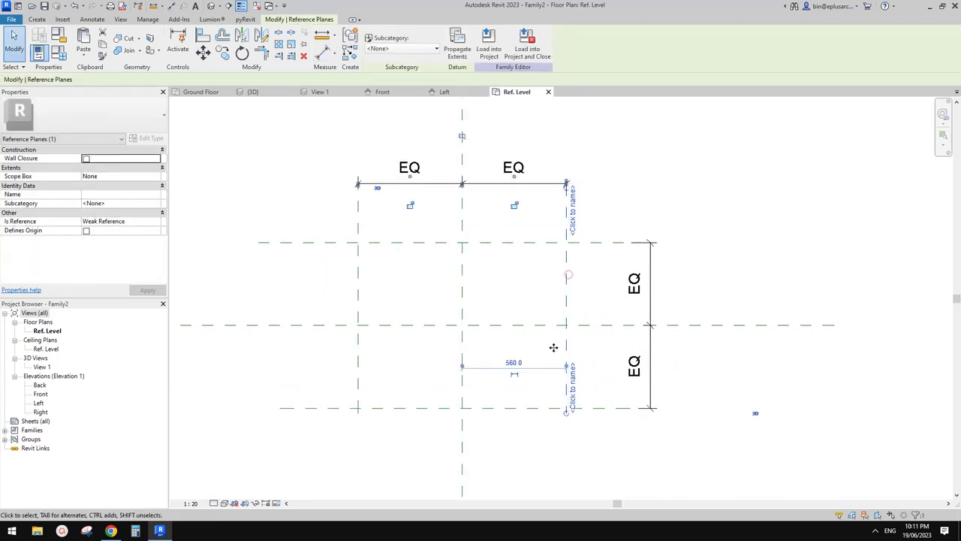
left_click(510, 366)
type("500")
key("Return")
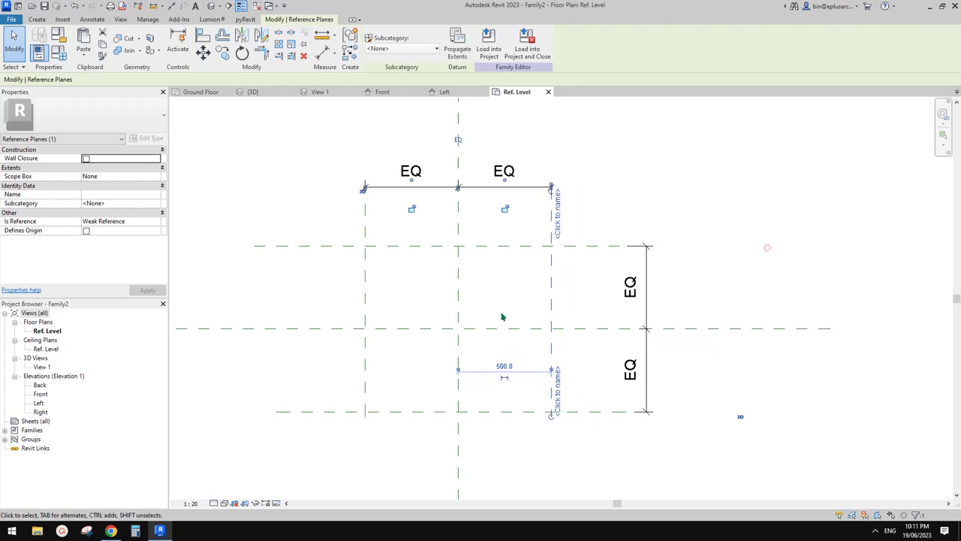
Step: Set the upper reference plane's distance from the horizontal centre plane to 250 mm
left_click(590, 247)
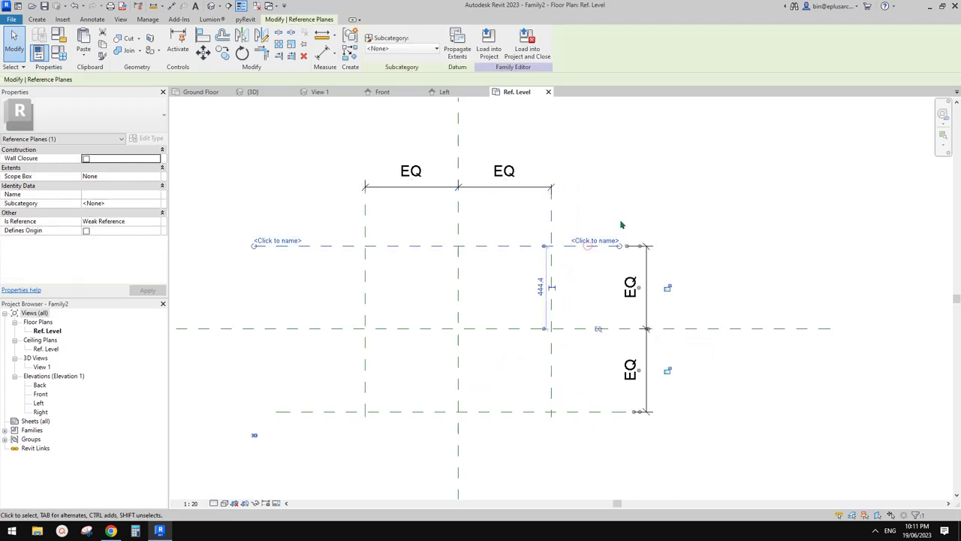
left_click(540, 287)
type("25")
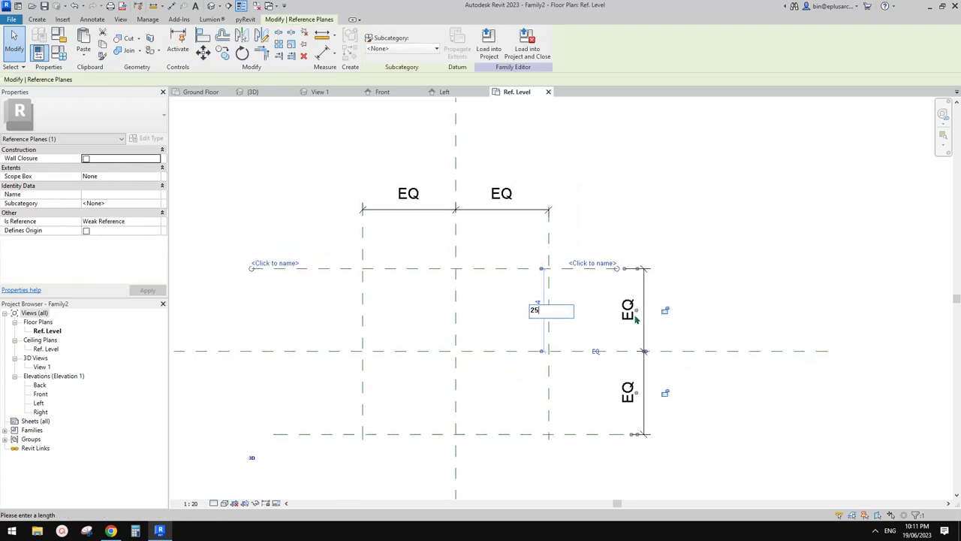
type("0")
key("Return")
Step: Examine the reference plane grid and the hole shapes in the perforated wall photo in Chrome, and return to the Revit family
middle_click_drag(494, 365, 518, 276)
scroll(523, 262, "down", 1)
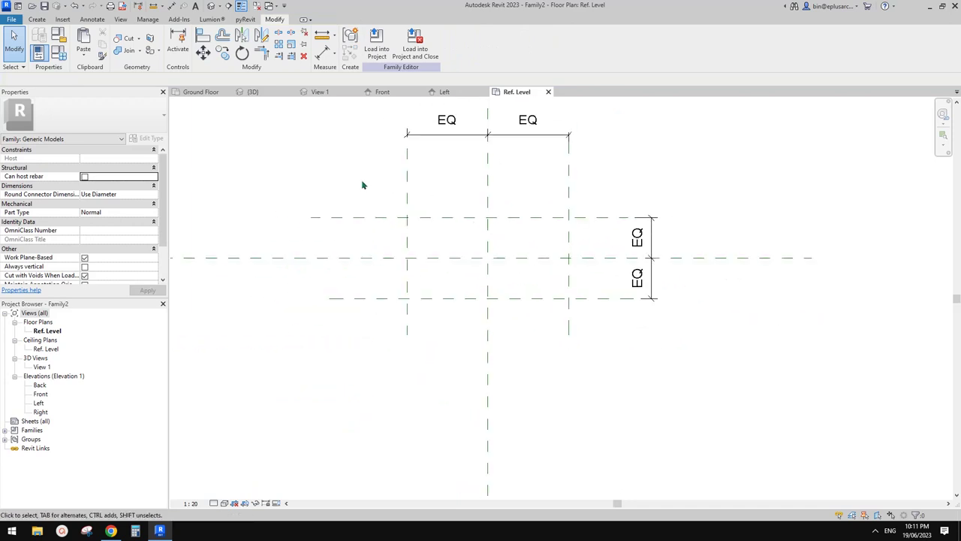
scroll(540, 241, "up", 3)
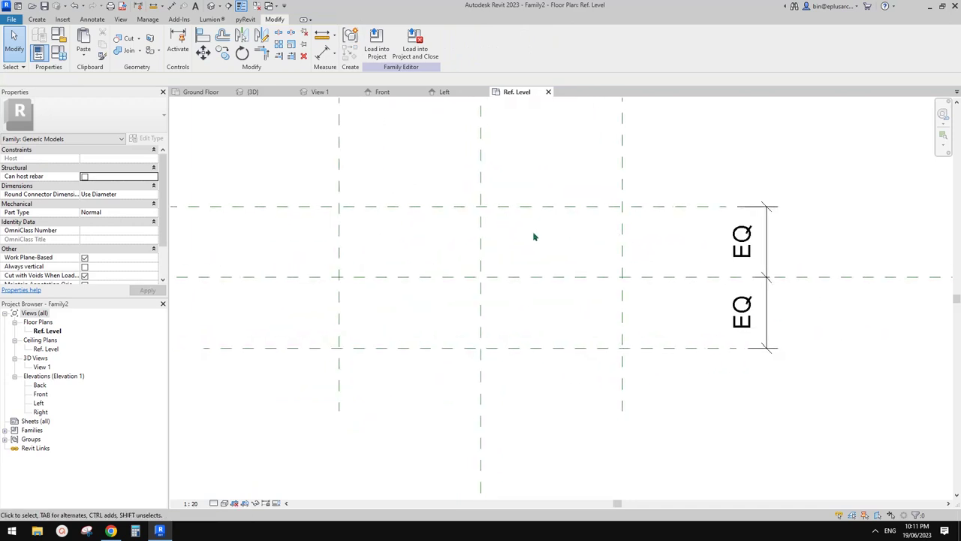
middle_click_drag(526, 236, 530, 237)
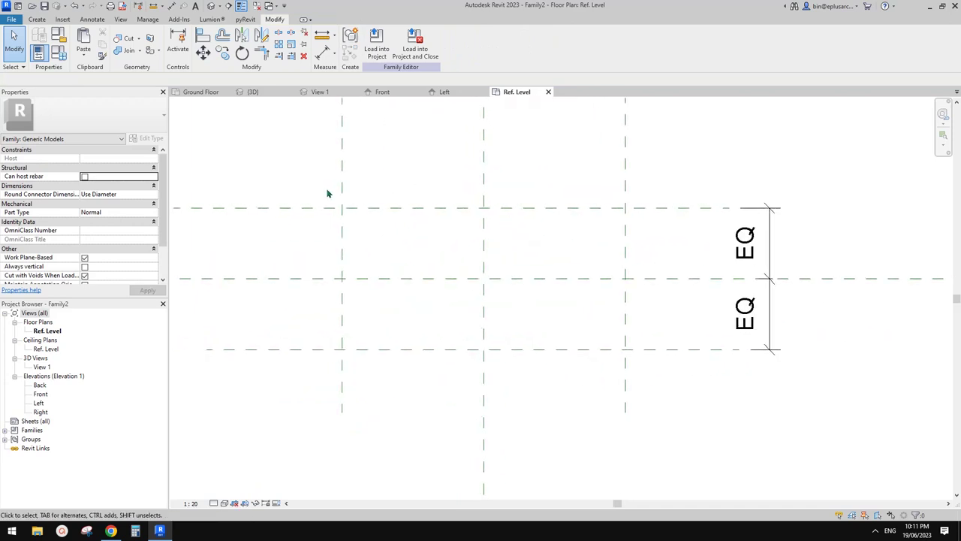
left_click(110, 531)
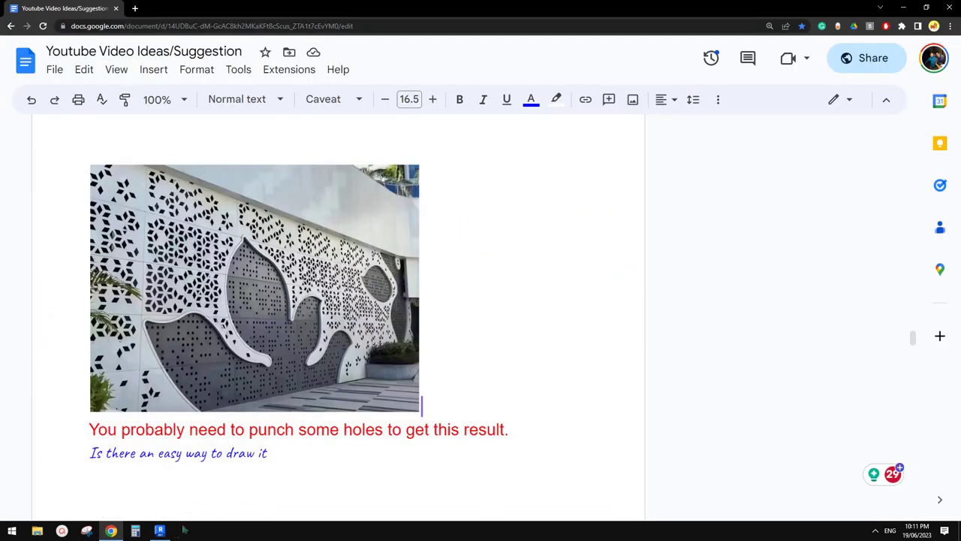
left_click(159, 530)
scroll(461, 259, "up", 2)
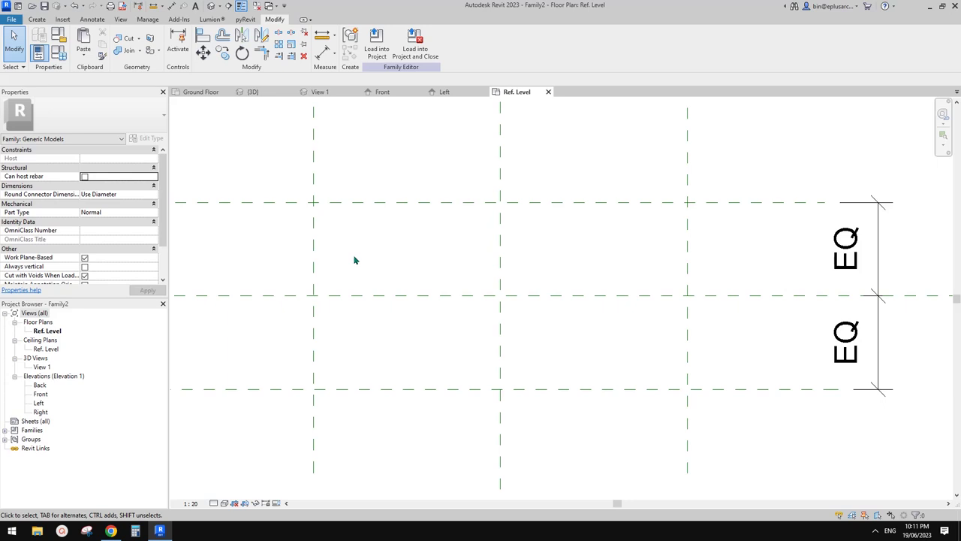
Step: Start a void extrusion and sketch a 50 mm horizontal line inside the upper left cell of the reference plane grid
left_click(115, 531)
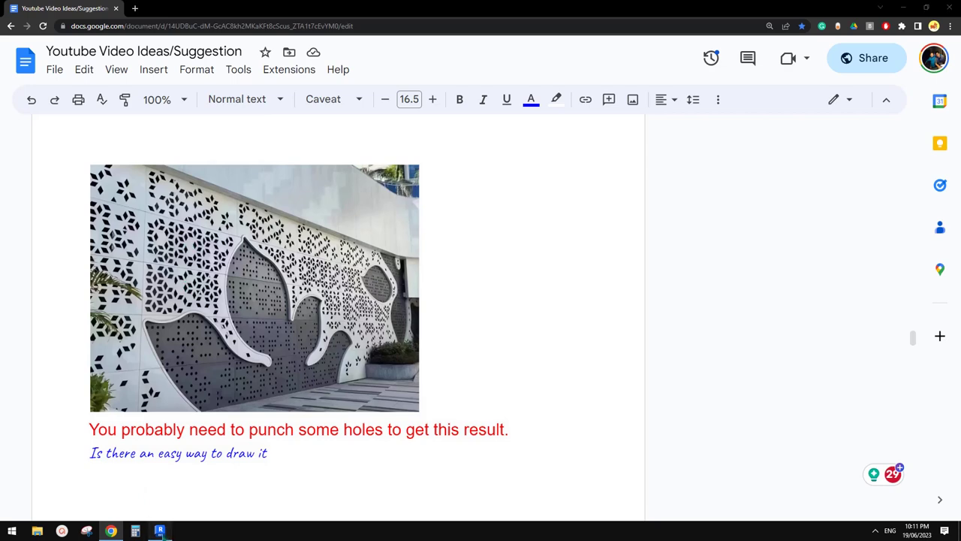
key("alt+Tab")
left_click(38, 20)
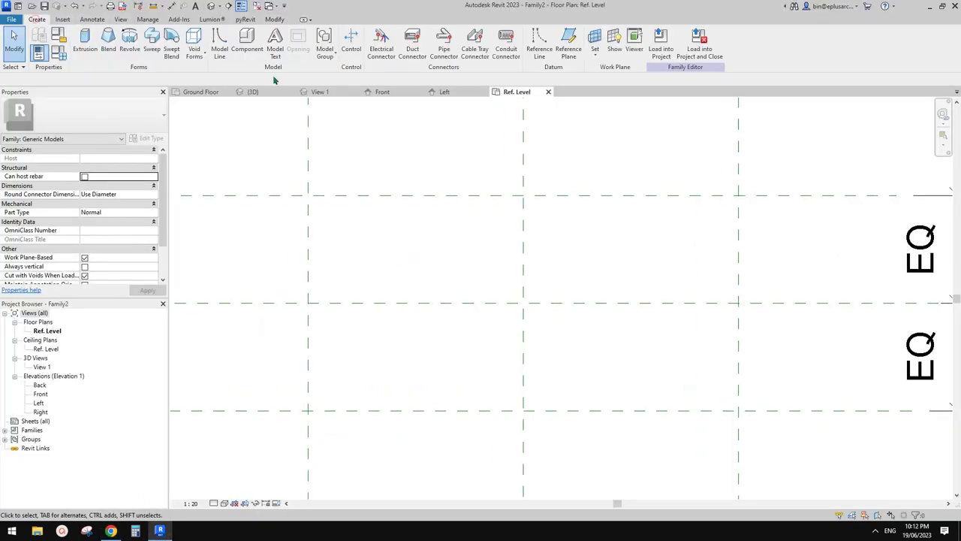
left_click(194, 45)
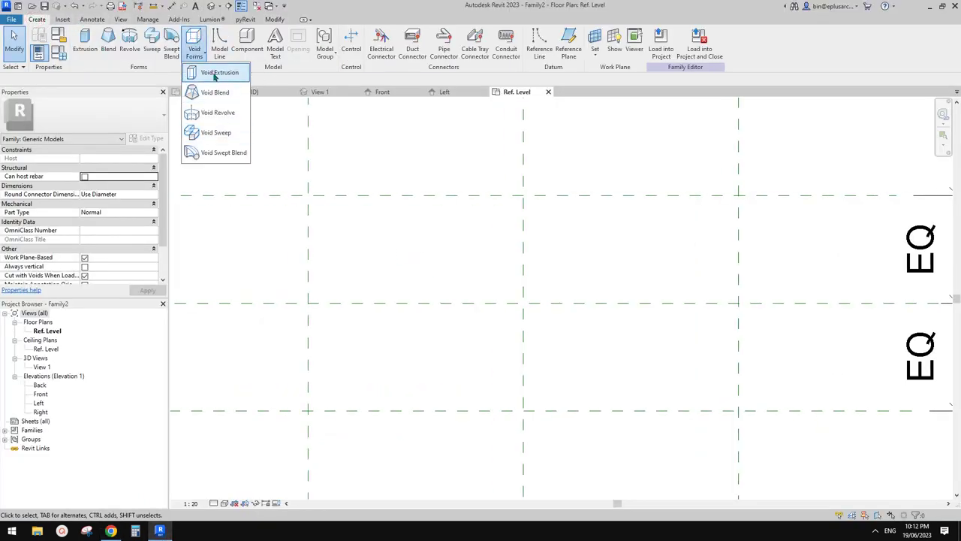
left_click(215, 73)
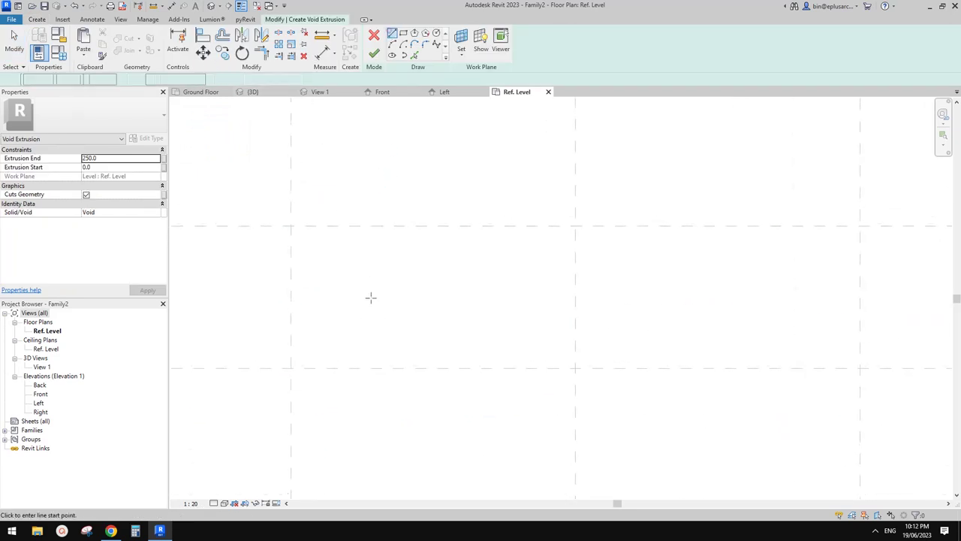
scroll(366, 283, "up", 2)
left_click(347, 260)
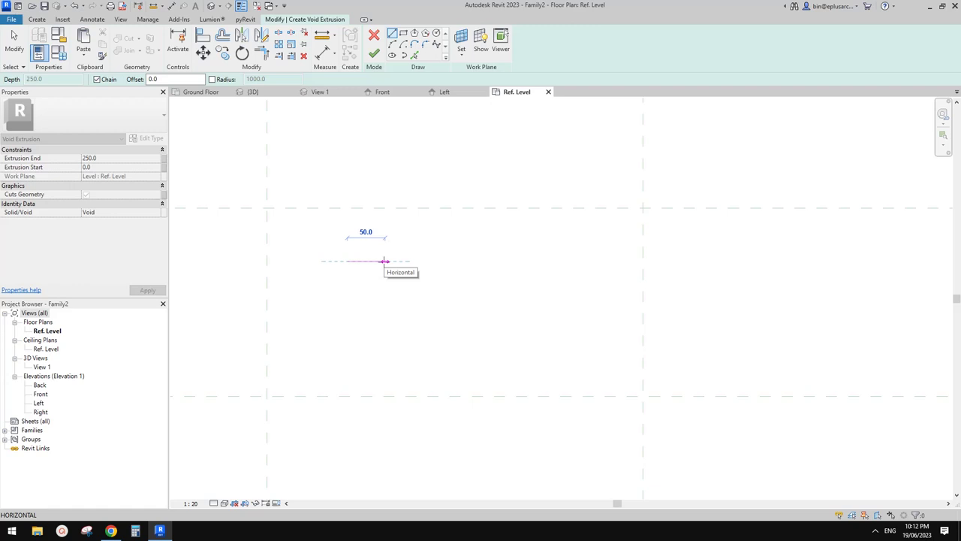
left_click(384, 261)
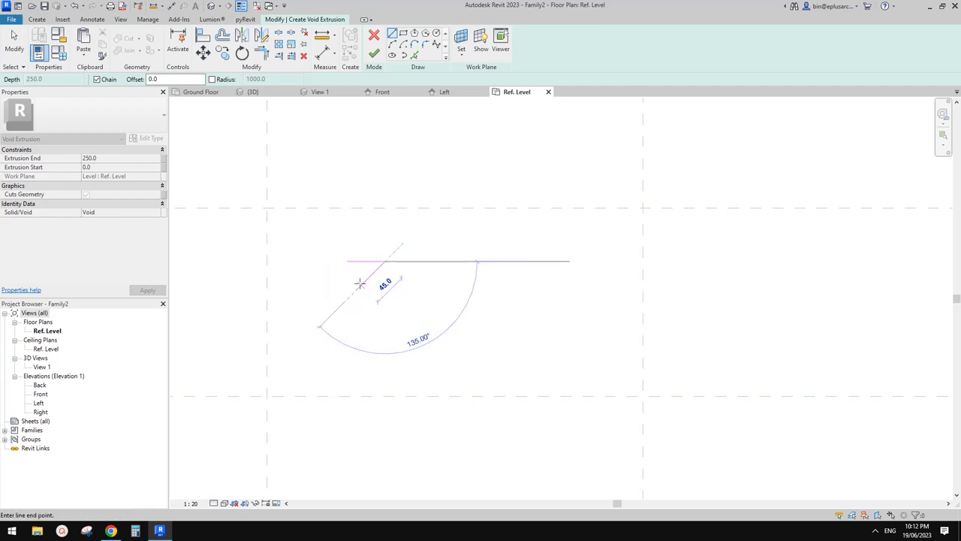
key("Escape")
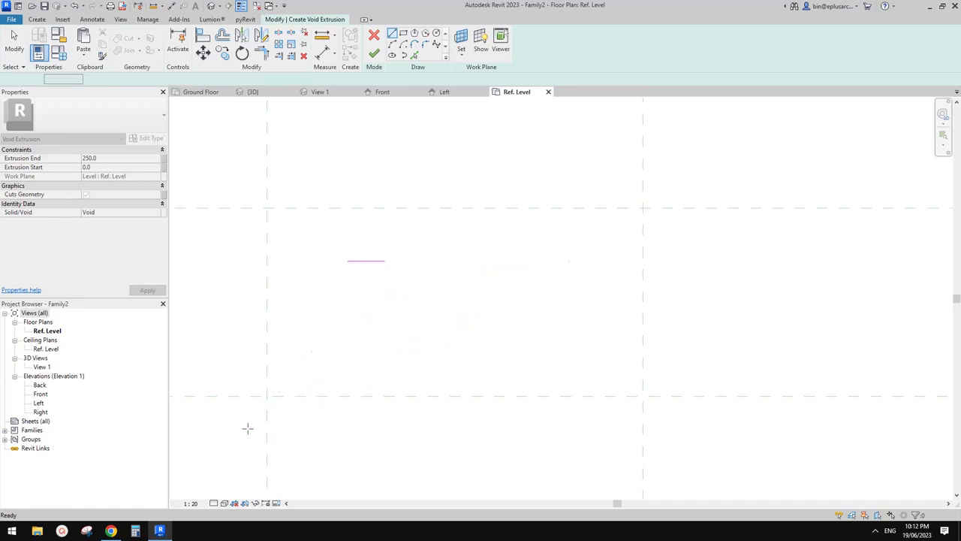
Step: Check the hole shape in the wall photo and complete a closed rhombus from the line, with 50 mm sides and a 120° corner
left_click(111, 531)
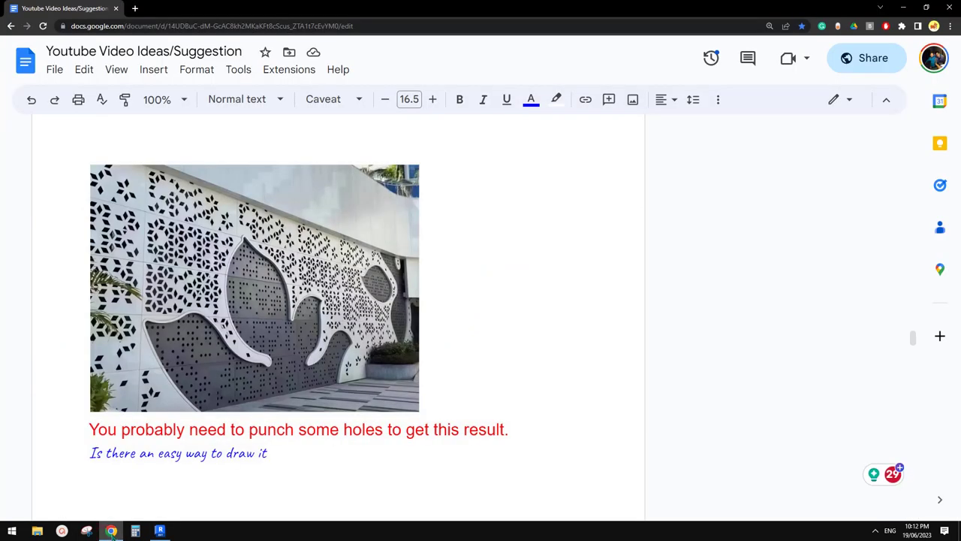
left_click(159, 531)
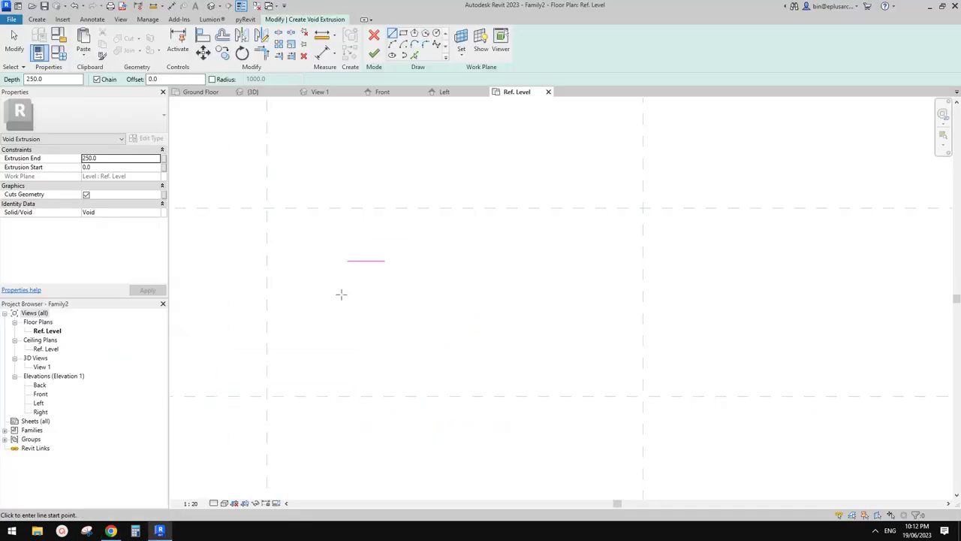
left_click(350, 245)
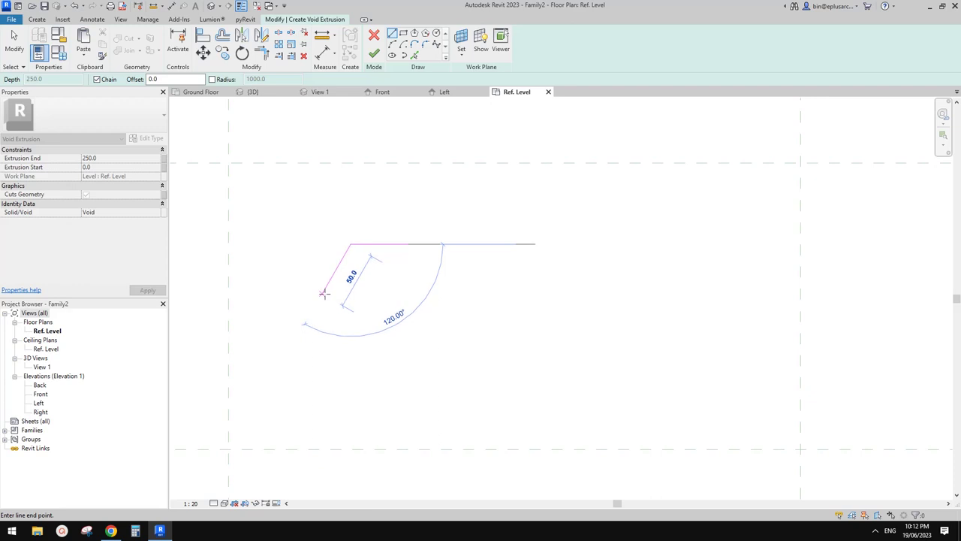
left_click(323, 293)
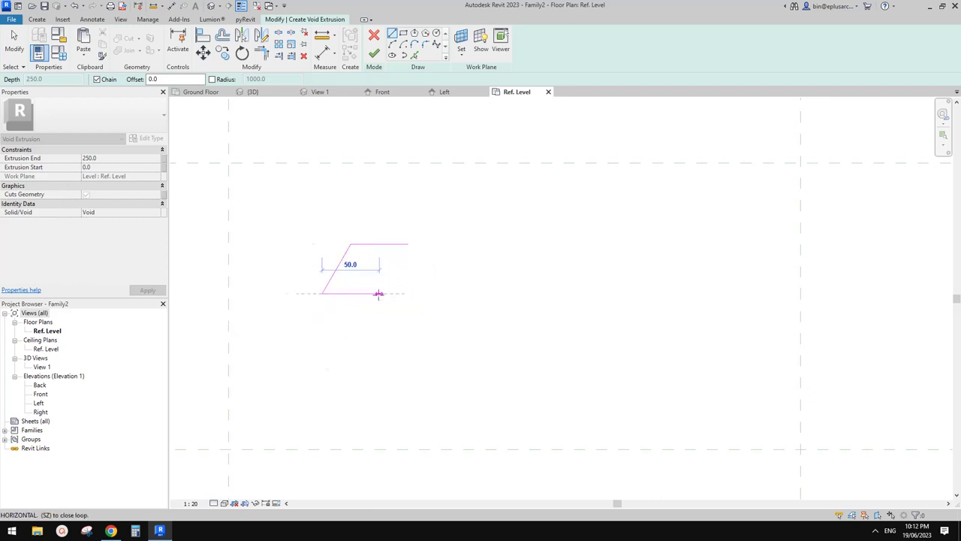
left_click(379, 293)
left_click(408, 244)
scroll(465, 296, "down", 2)
key("Escape")
key("Escape")
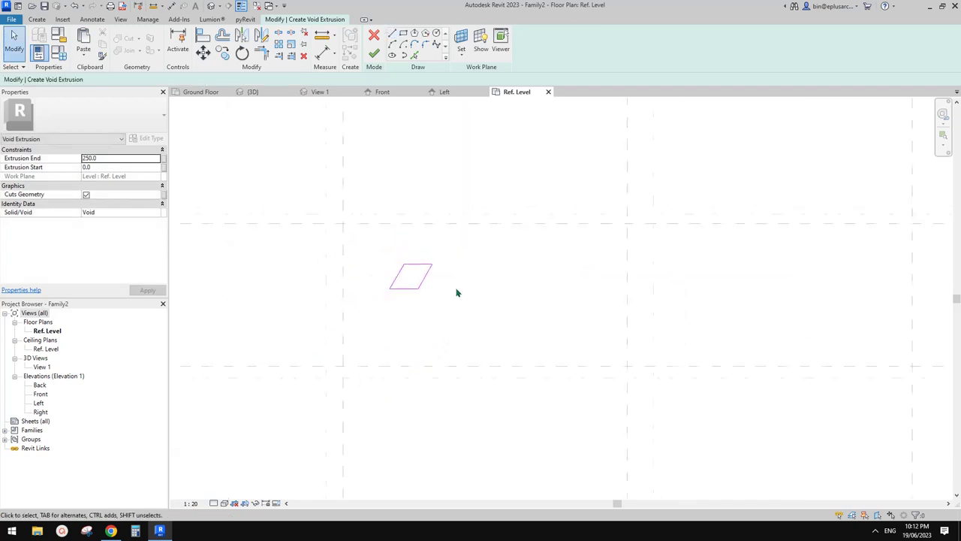
Step: Move the whole rhombus so its upper right corner sits on the intersection of the upper and right reference planes
key("Tab")
left_click(419, 286)
mouse_move(451, 287)
middle_mouse_down()
mouse_move(494, 251)
mouse_move(729, 301)
mouse_move(500, 270)
middle_mouse_up()
left_click(512, 233)
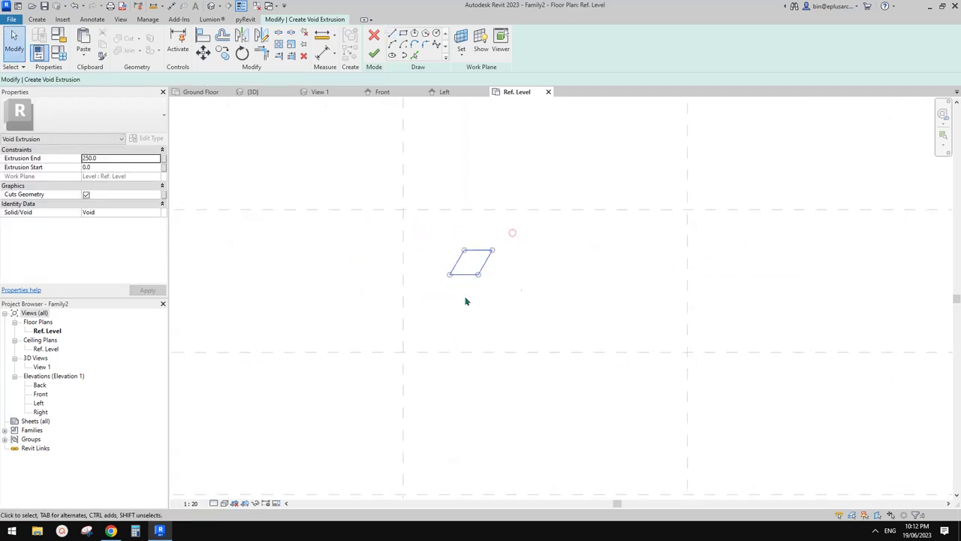
left_click_drag(467, 301, 431, 311)
key("m")
key("v")
left_click(475, 276)
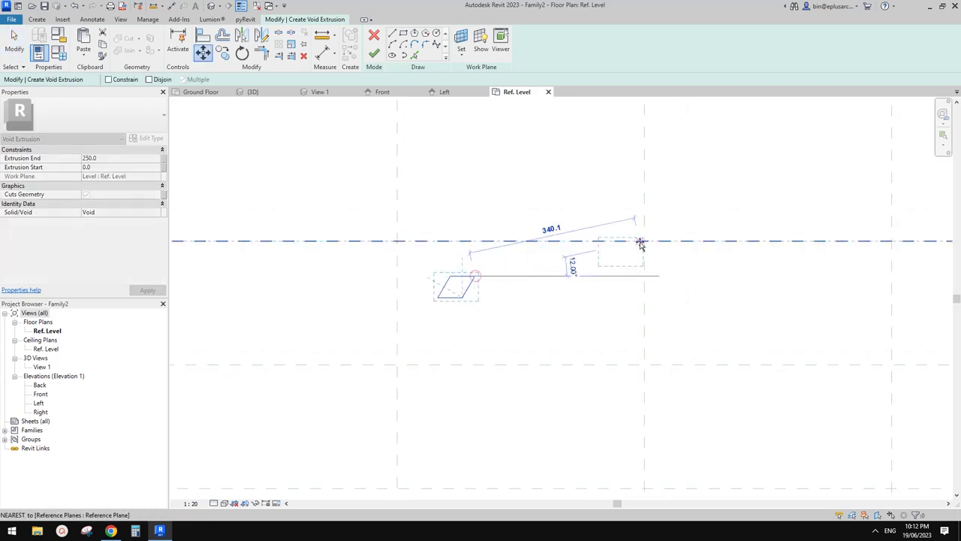
scroll(640, 244, "down", 3)
scroll(684, 240, "up", 3)
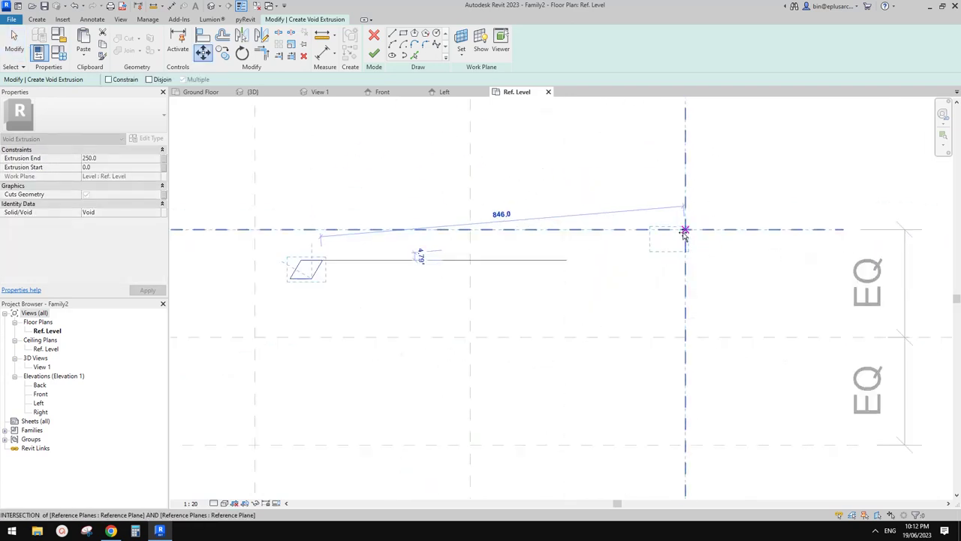
left_click(685, 231)
middle_click_drag(674, 231, 648, 248)
Step: Move the rhombus 50 mm down from the upper reference plane and 50 mm left from the right reference plane
key("m")
key("v")
left_click(691, 266)
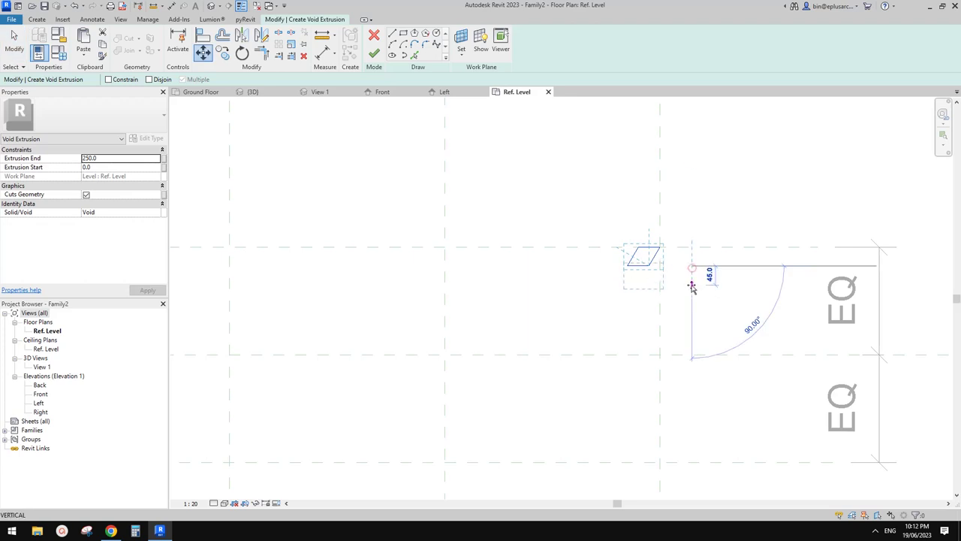
type("50")
key("Return")
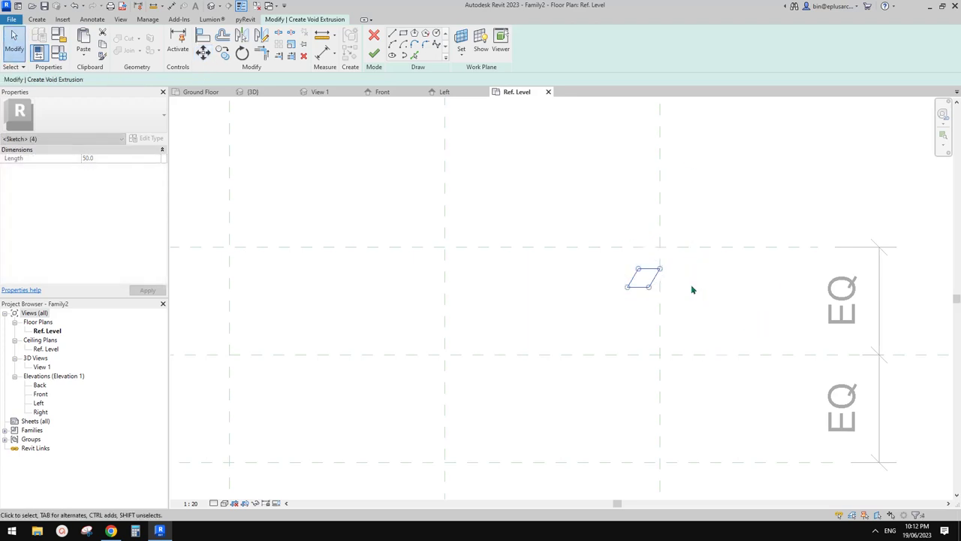
middle_click_drag(693, 292, 686, 294)
left_click_drag(686, 293, 682, 294)
key("m")
key("v")
left_click(712, 286)
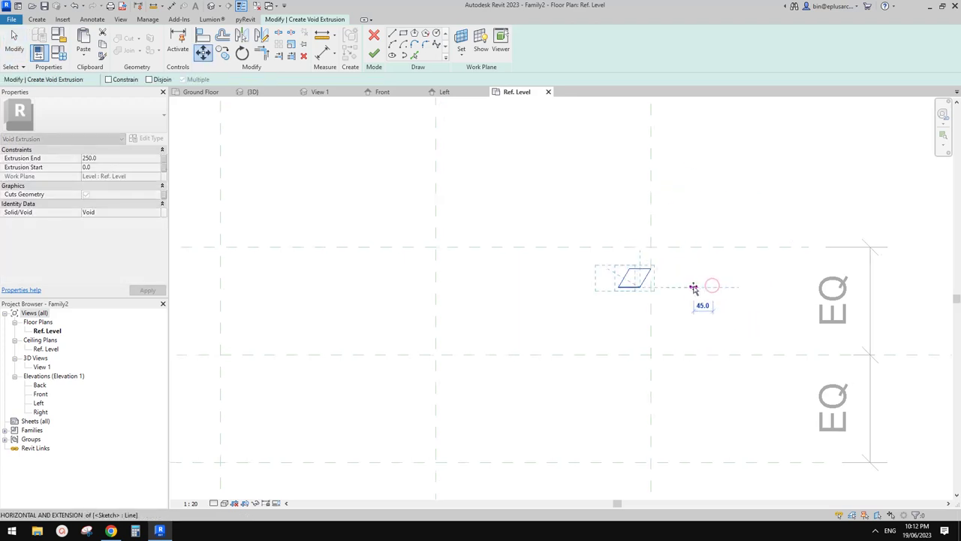
type("50")
key("Return")
Step: Mirror a copy of the rhombus downwards about a horizontal axis 10 mm below its lower edge, leaving a 20 mm gap
scroll(639, 285, "up", 3)
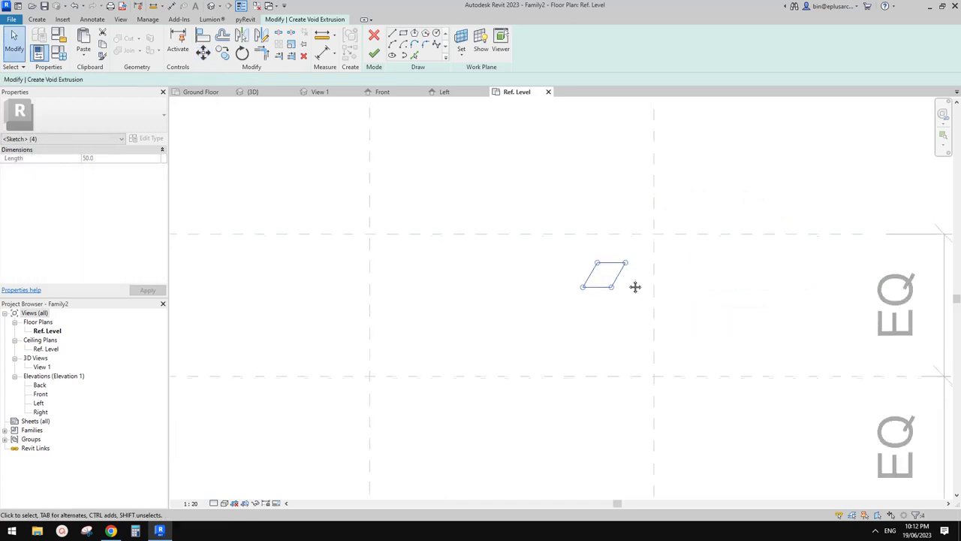
key("d")
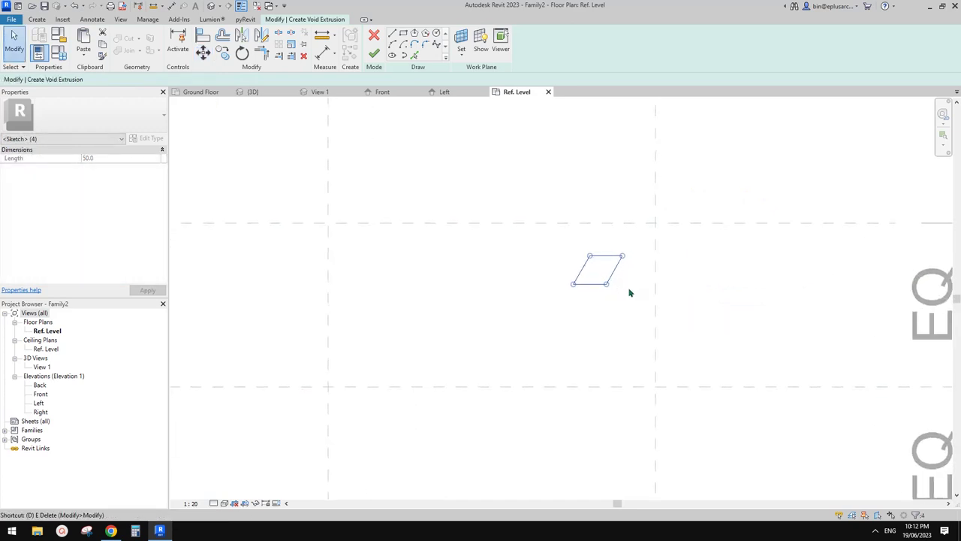
scroll(608, 287, "up", 1)
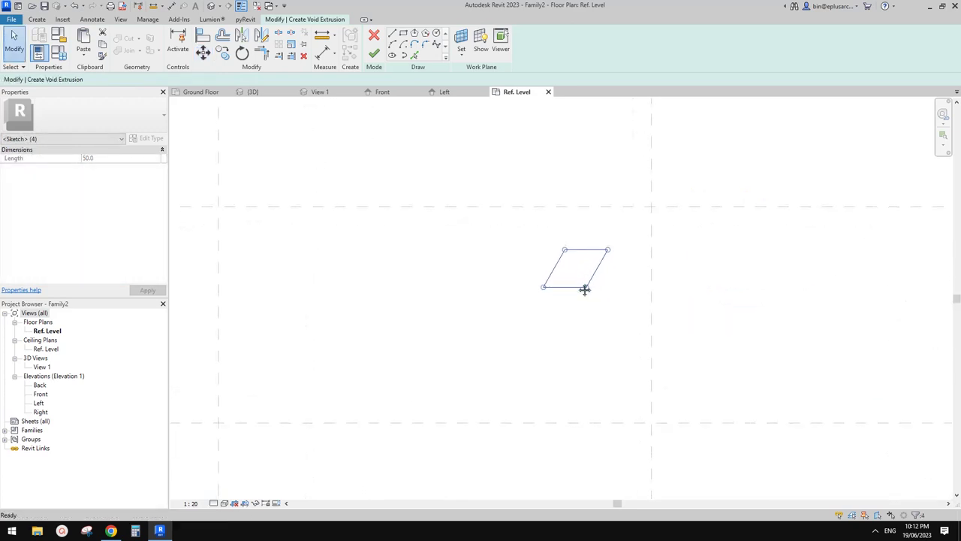
key("d")
key("m")
scroll(570, 286, "up", 1)
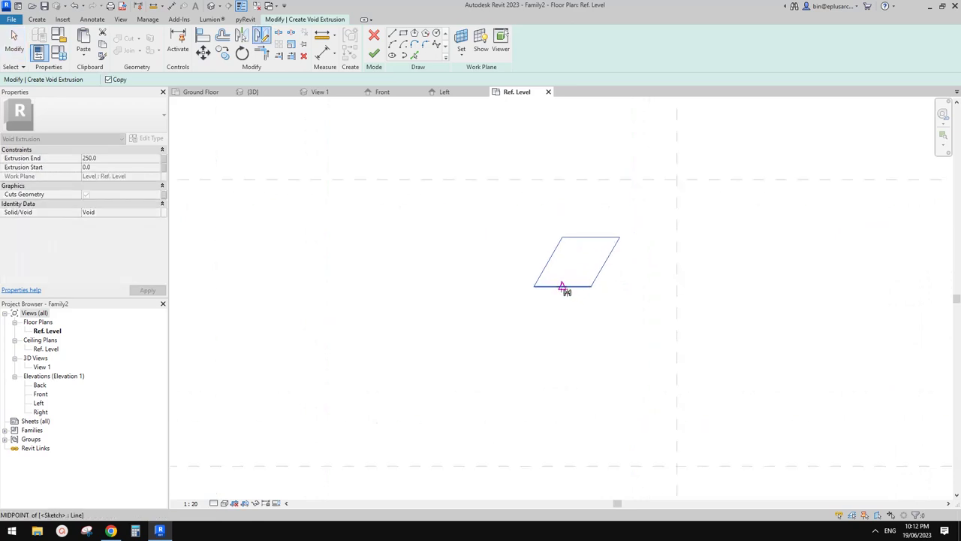
scroll(542, 286, "up", 1)
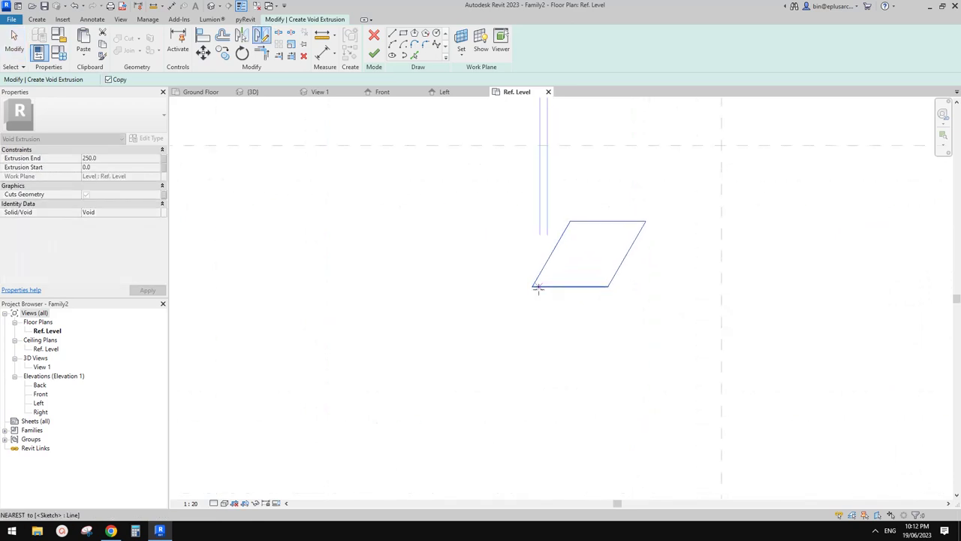
left_click(533, 287)
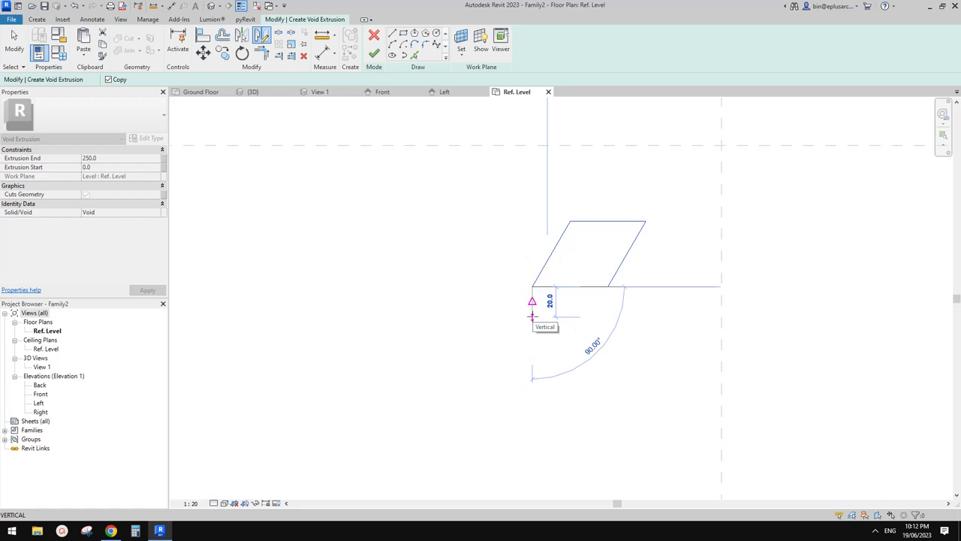
left_click(533, 316)
left_click(619, 302)
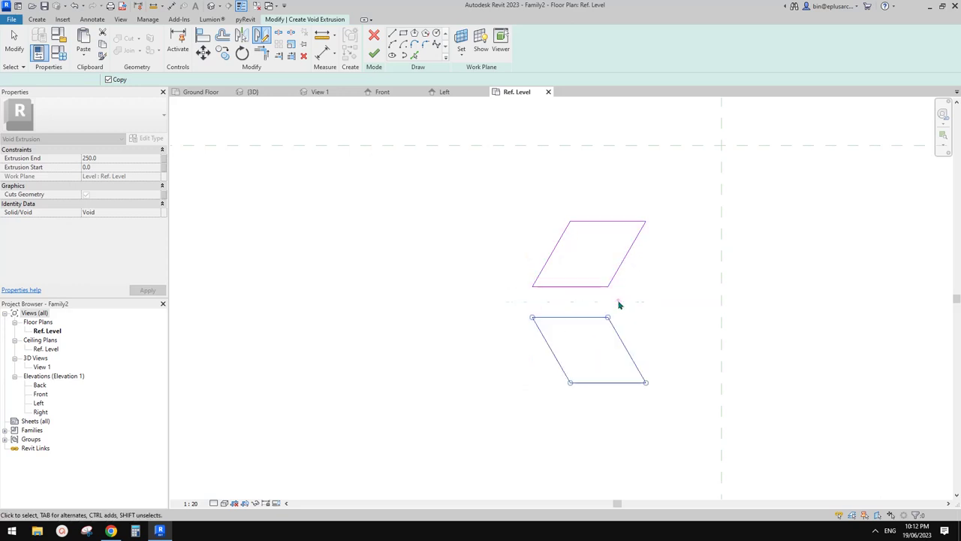
scroll(596, 247, "down", 2)
middle_click_drag(605, 292, 606, 250)
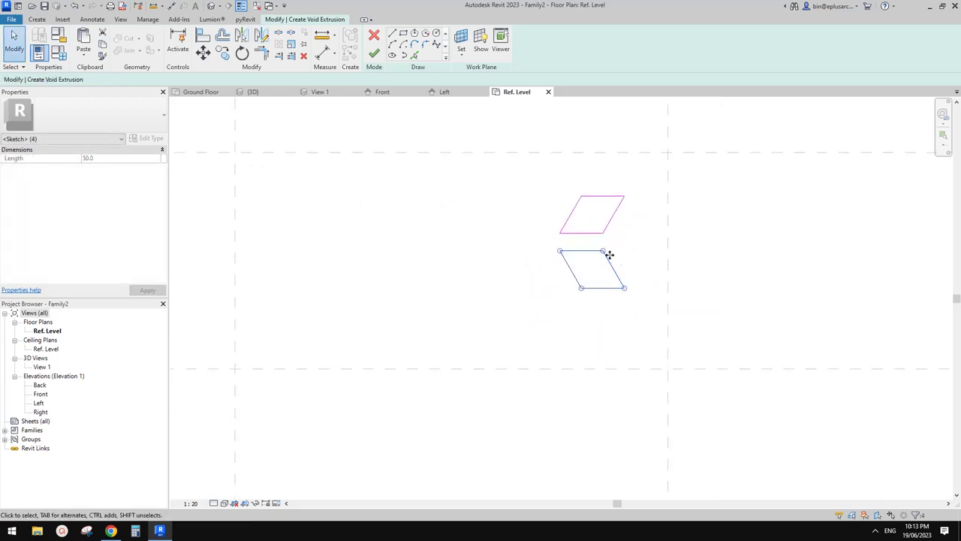
Step: Mirror a copy of the lower rhombus about an axis parallel to its left slanted edge, leaving a 20 mm gap to the new upright diamond
left_click(637, 279)
scroll(631, 282, "down", 2)
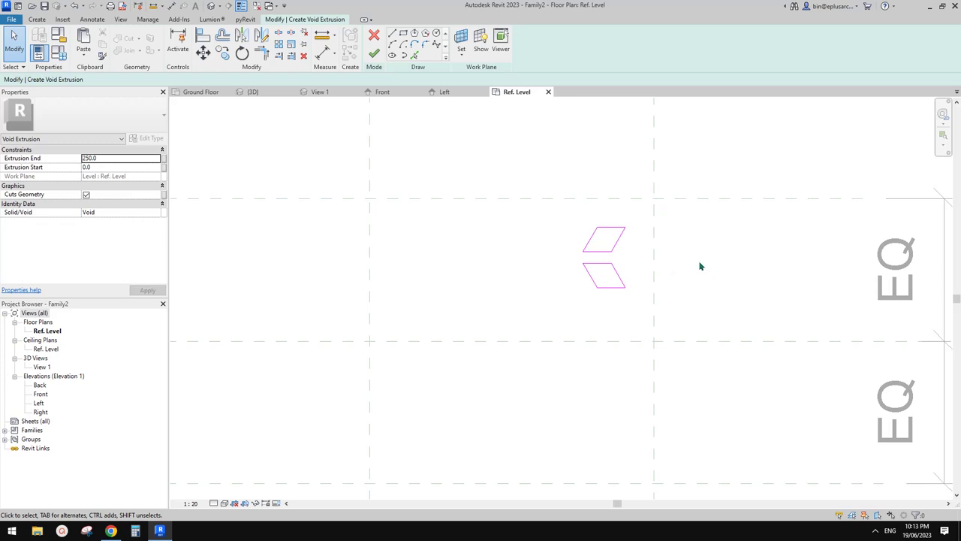
scroll(619, 277, "up", 2)
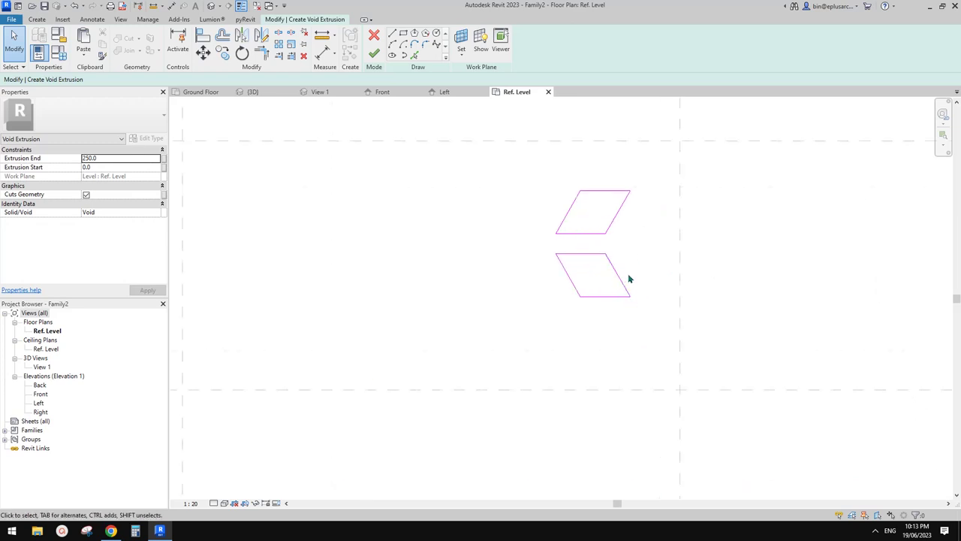
left_click_drag(637, 308, 552, 250)
middle_click_drag(614, 263, 605, 273)
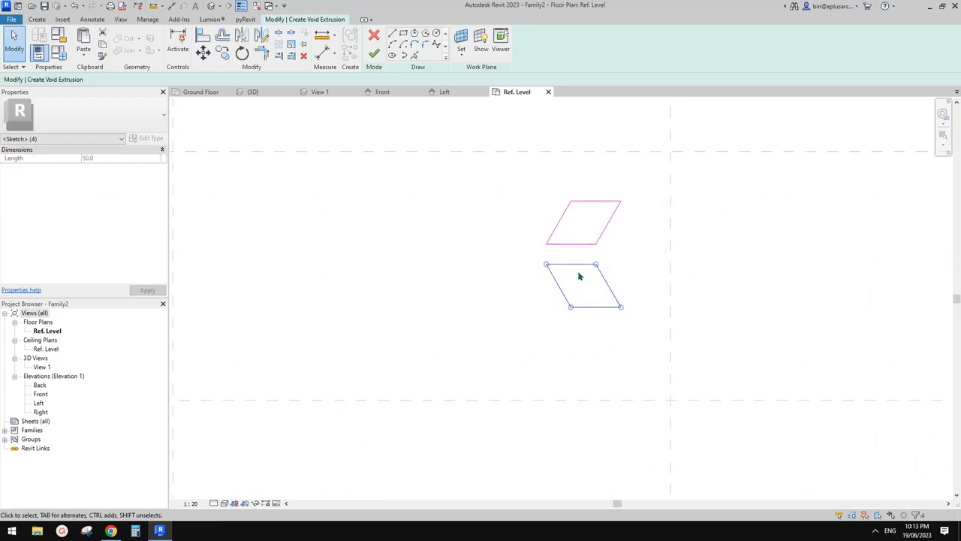
key("d")
key("m")
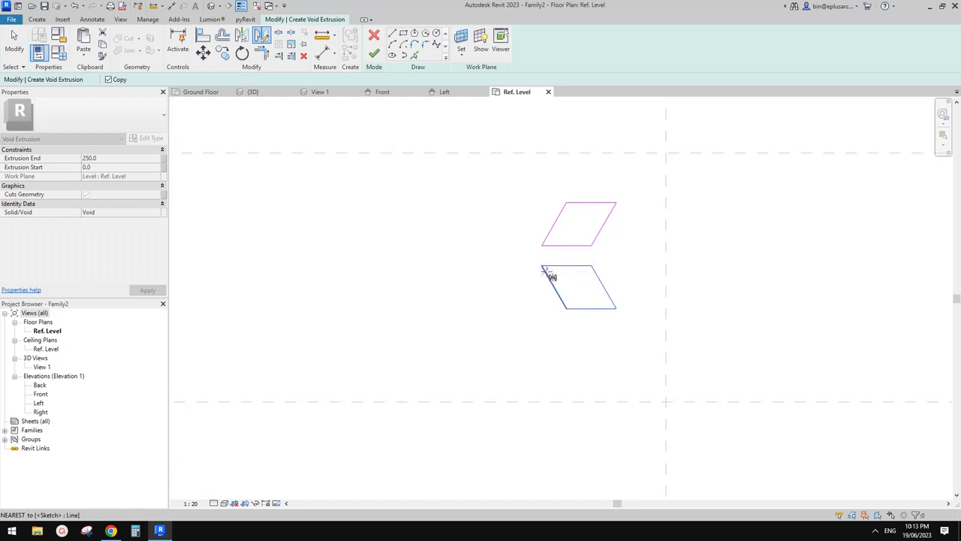
key("s")
left_click(542, 266)
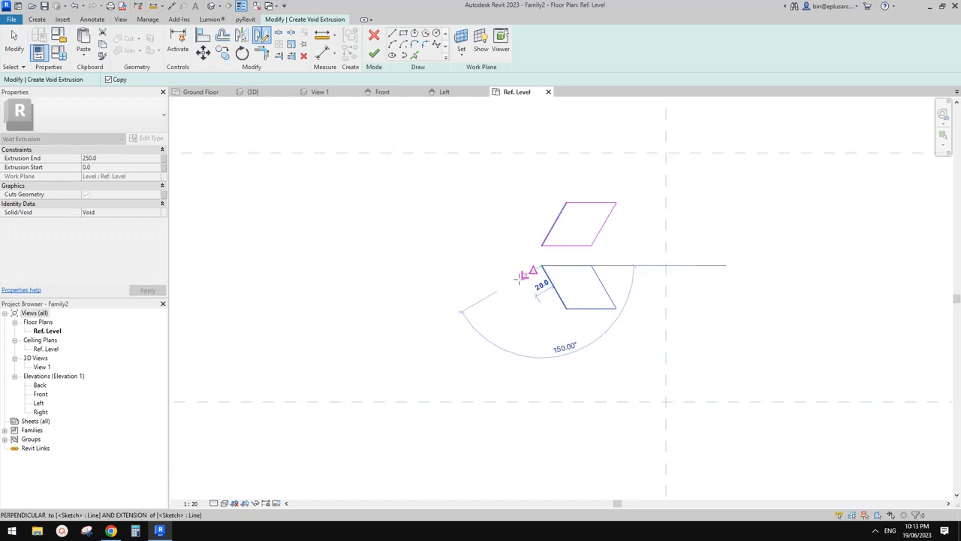
left_click(522, 276)
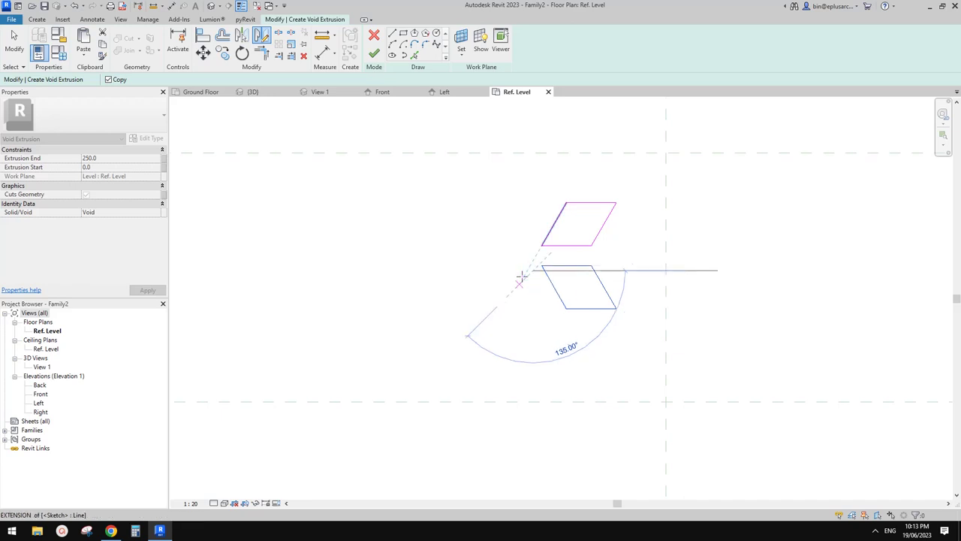
left_click(549, 303)
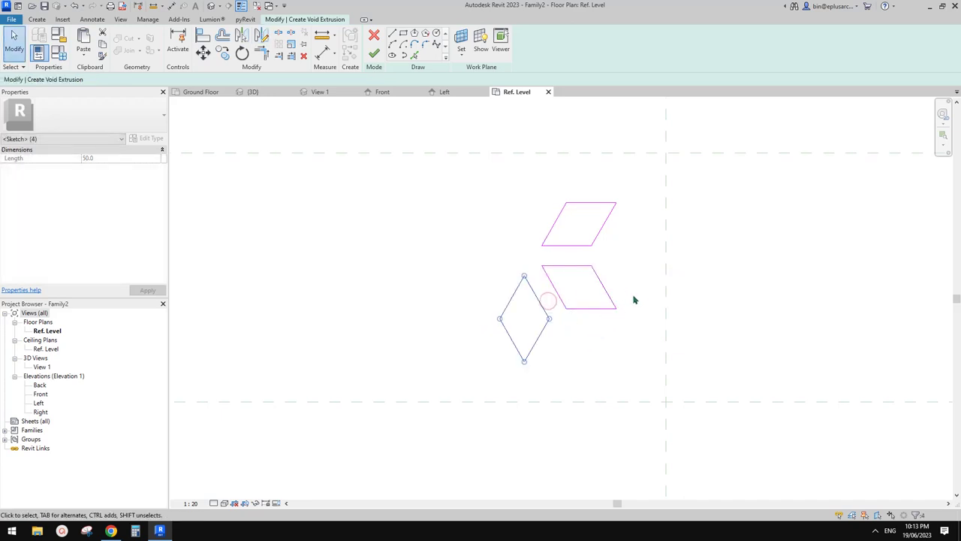
Step: Mirror a copy of the lower right rhombus about the vertical axis through the upright diamond's top vertex
key("Tab")
left_click(607, 309)
key("d")
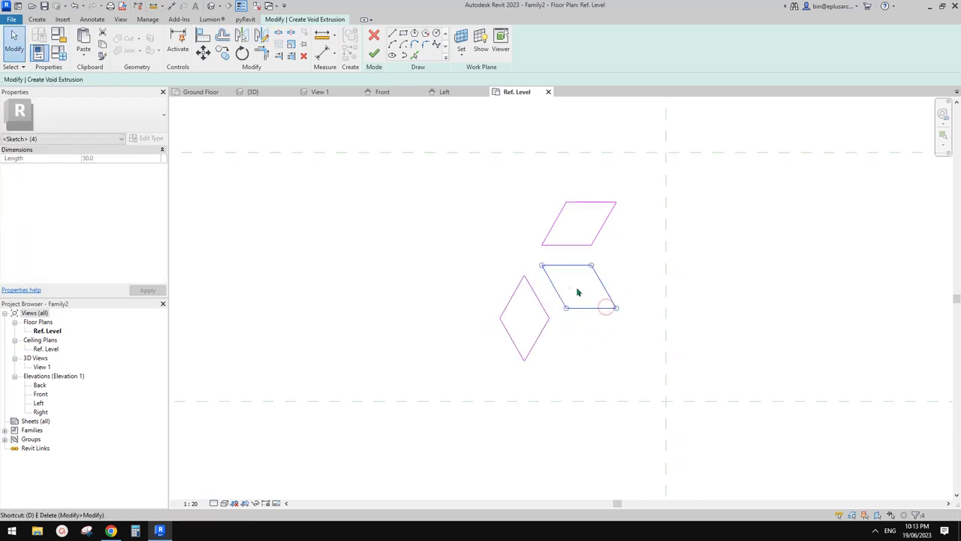
key("d")
key("m")
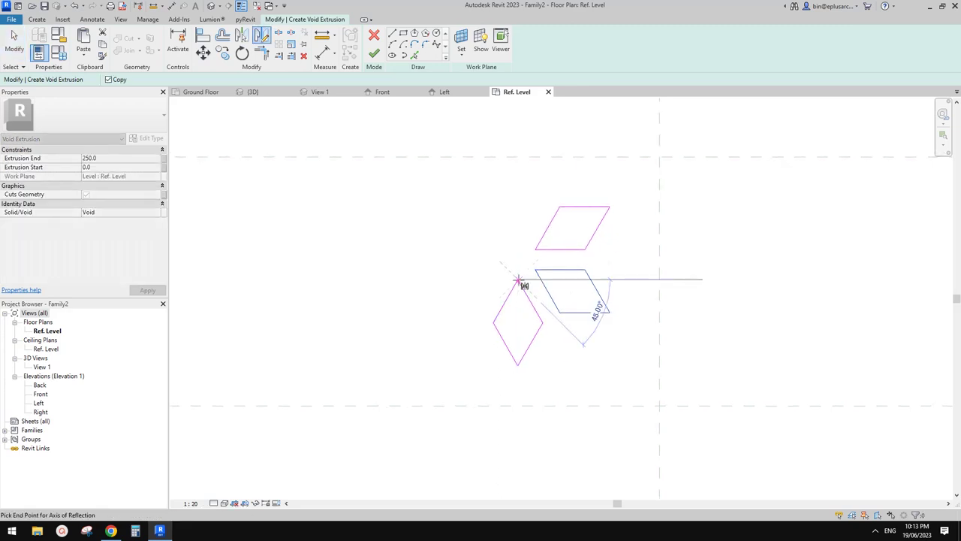
left_click(518, 279)
left_click(517, 267)
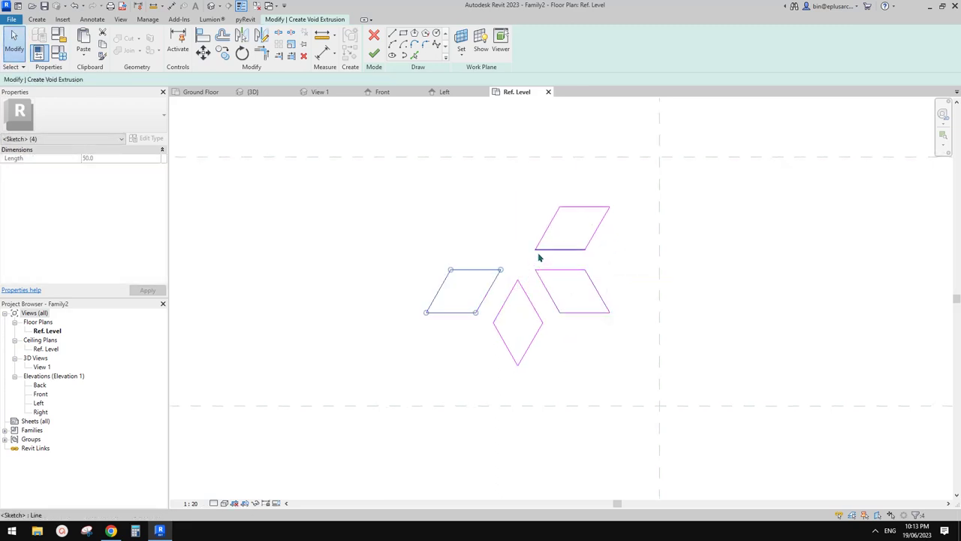
Step: Mirror copies of the lower right rhombus and upright diamond about the axis joining the lower left and upper right rhombuses' inner corners, completing the six-rhombus star
left_click(540, 262)
key("Tab")
left_click(555, 270)
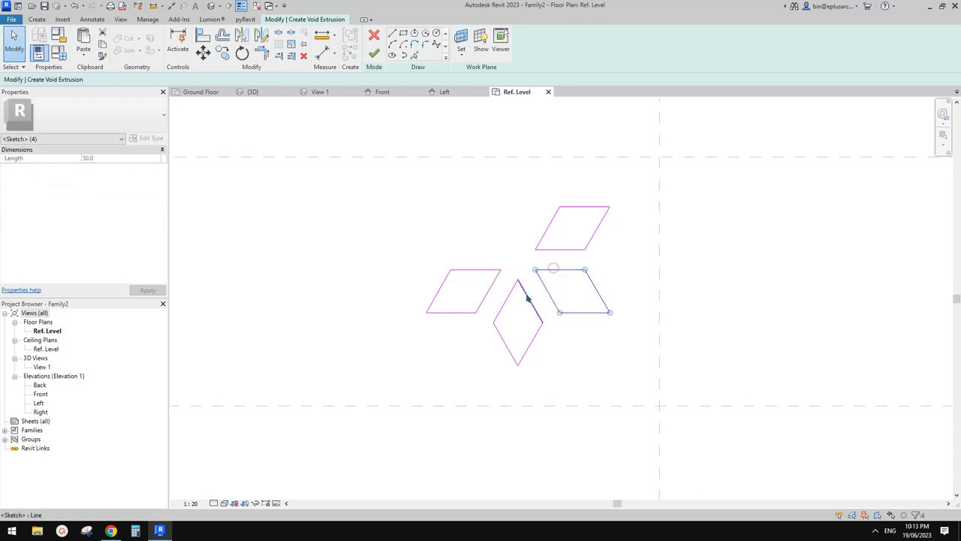
key("Tab")
left_click(527, 297, "ctrl")
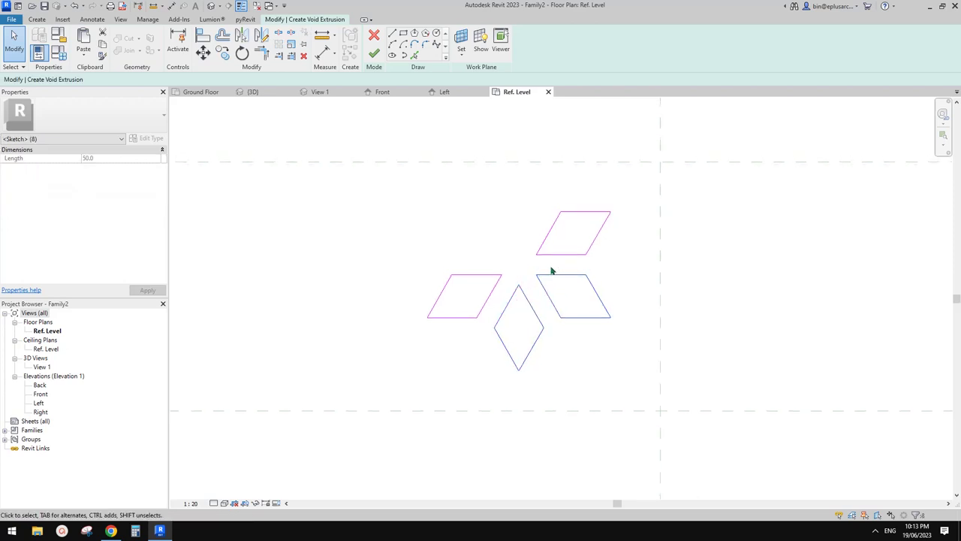
middle_click_drag(537, 269, 524, 273)
key("d")
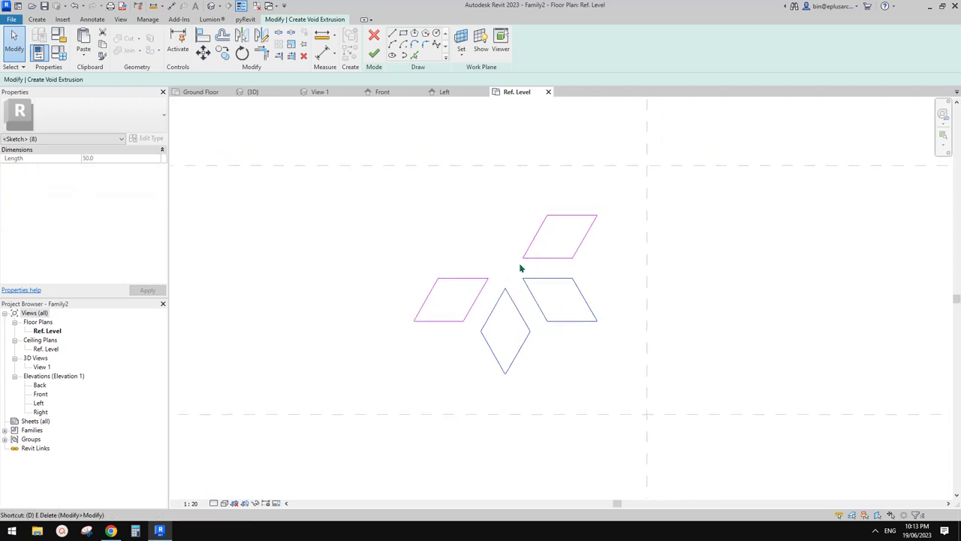
key("m")
left_click(489, 278)
left_click(524, 258)
scroll(526, 258, "down", 1)
middle_click_drag(588, 237, 615, 224)
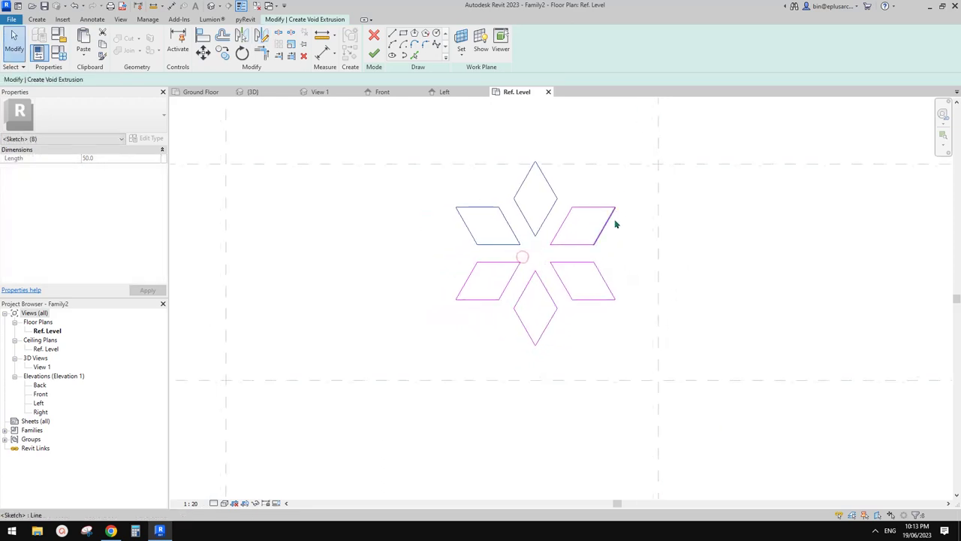
scroll(614, 224, "down", 2)
middle_click_drag(646, 194, 651, 199)
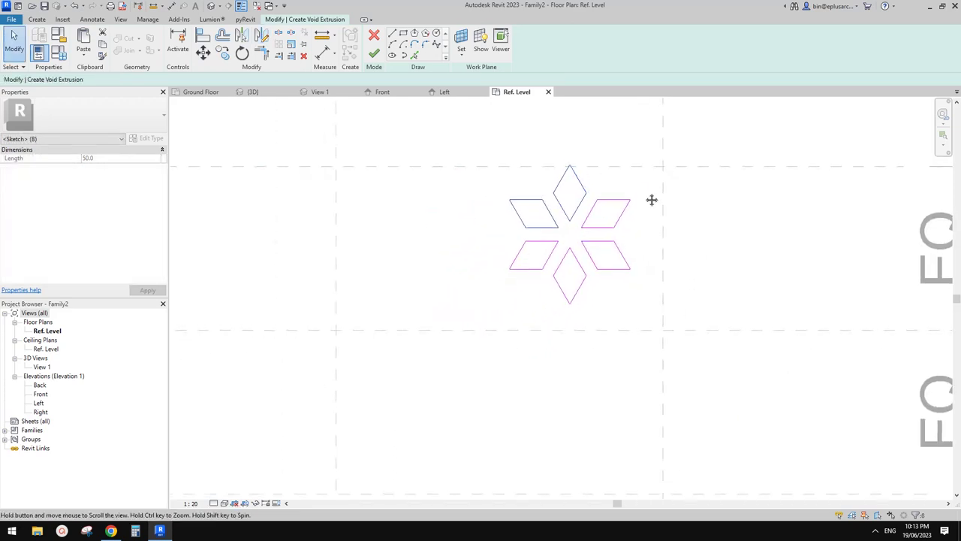
Step: Delete the star's top diamond and undo the deletion
left_click(642, 197)
left_click(581, 205)
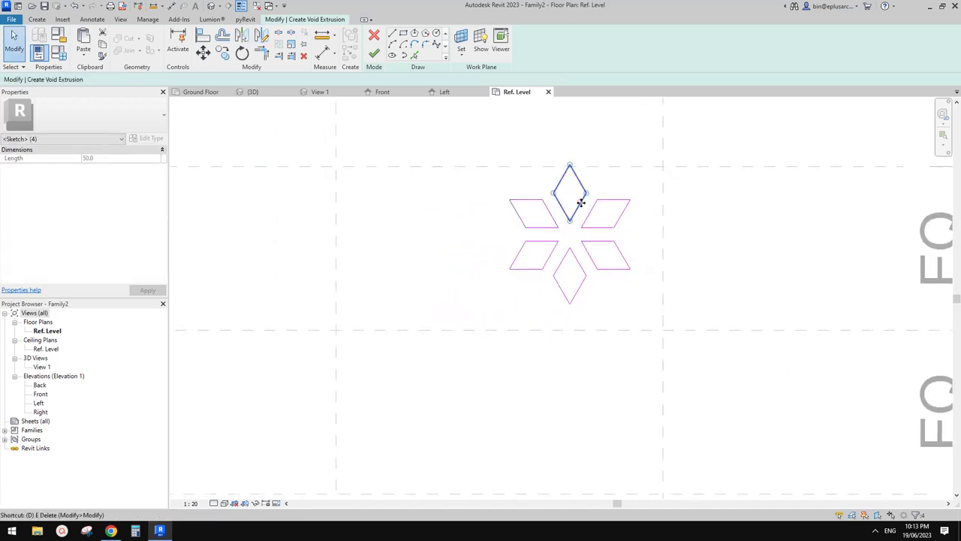
key("Delete")
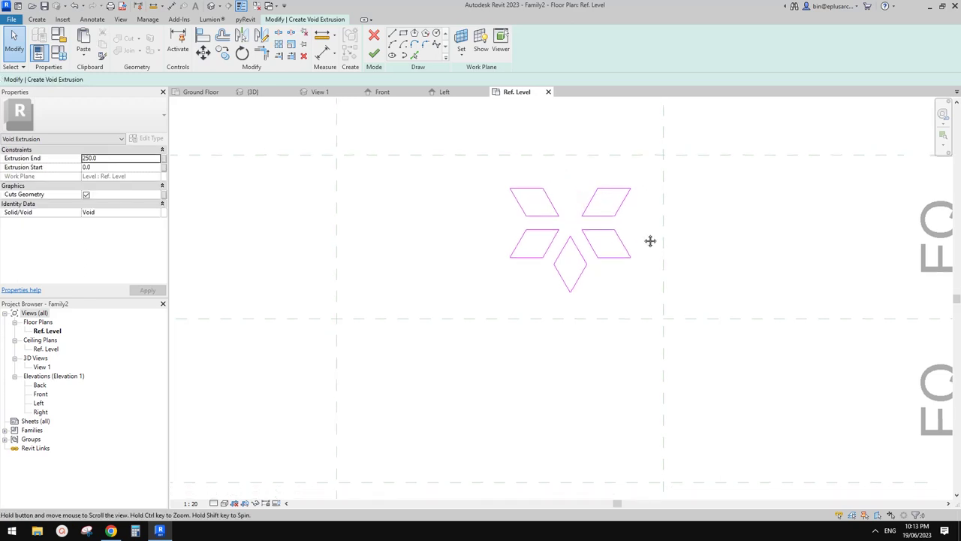
middle_click_drag(650, 242, 673, 223)
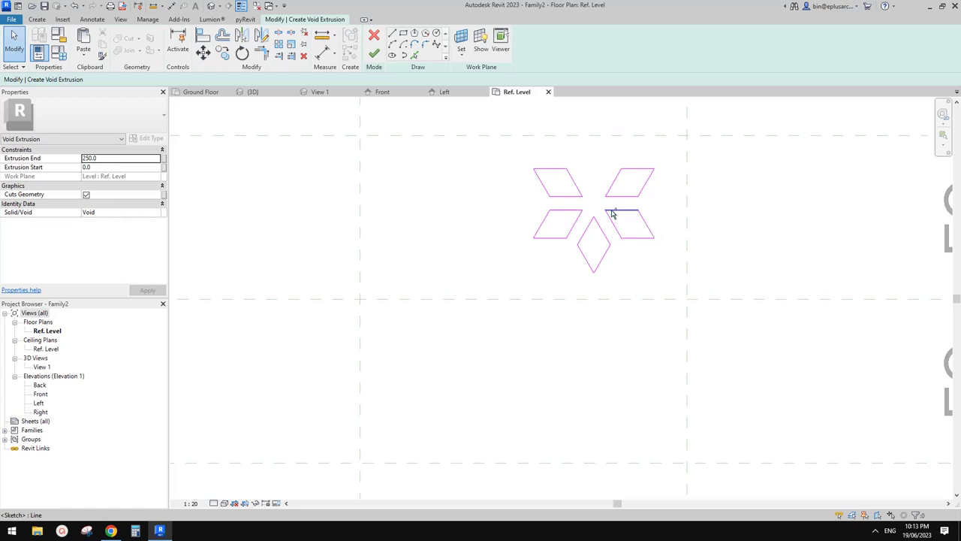
key("ctrl+z")
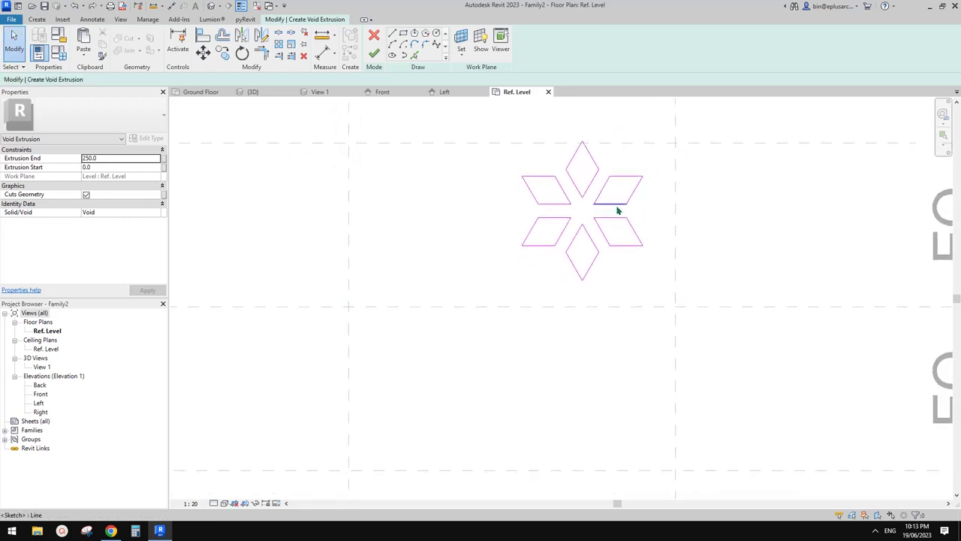
Step: Rotate the whole star about its upper right outer corner so the line from there to the top vertex becomes horizontal
left_click_drag(480, 118, 665, 319)
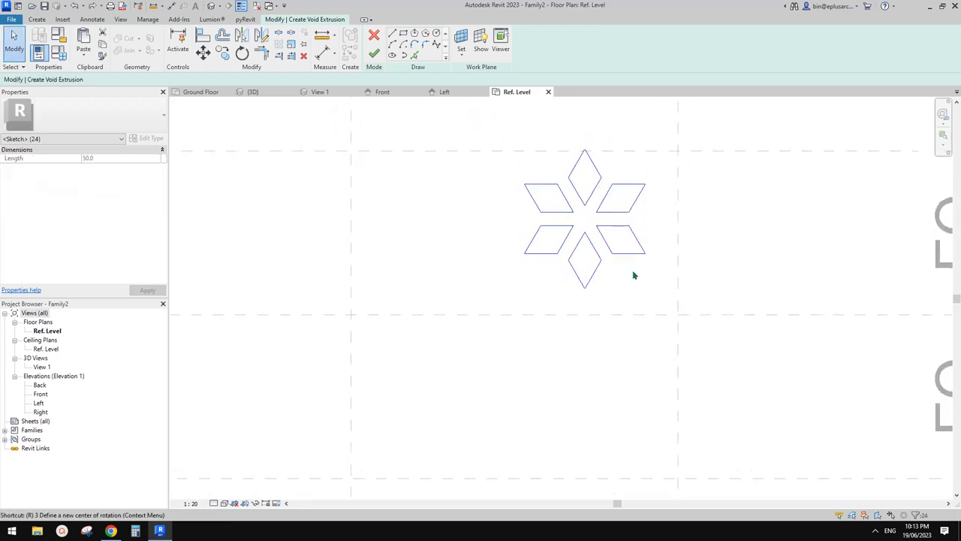
key("o")
key("space")
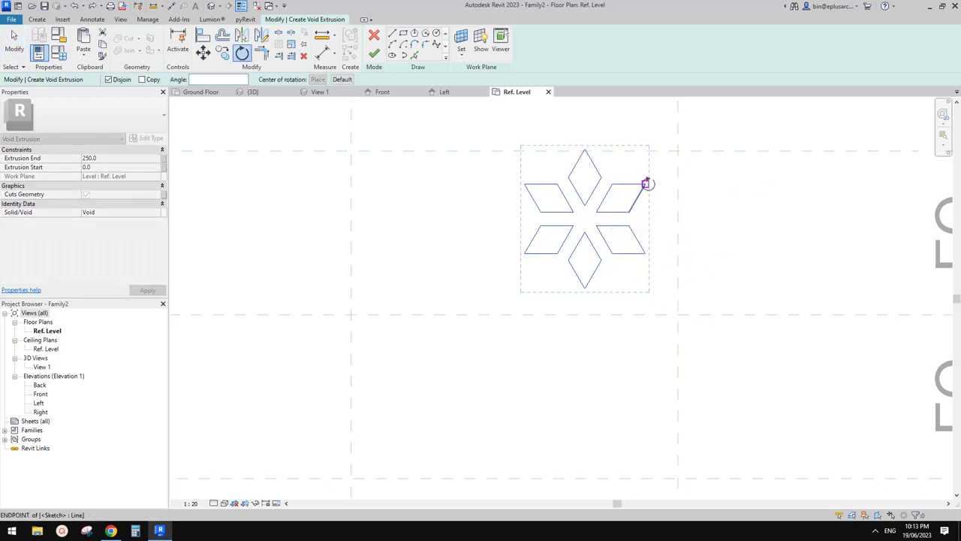
left_click(647, 183)
left_click(596, 155)
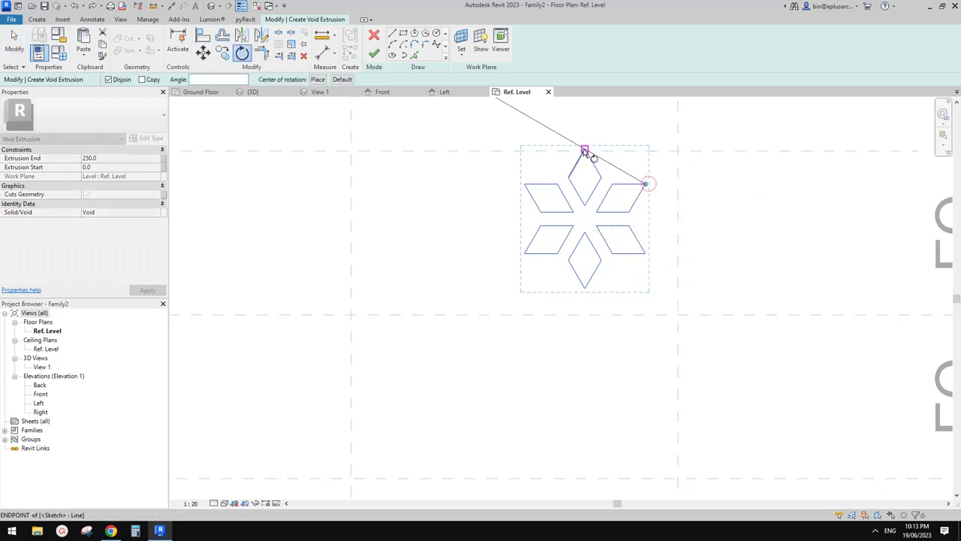
left_click(467, 186)
middle_click_drag(516, 225, 537, 186)
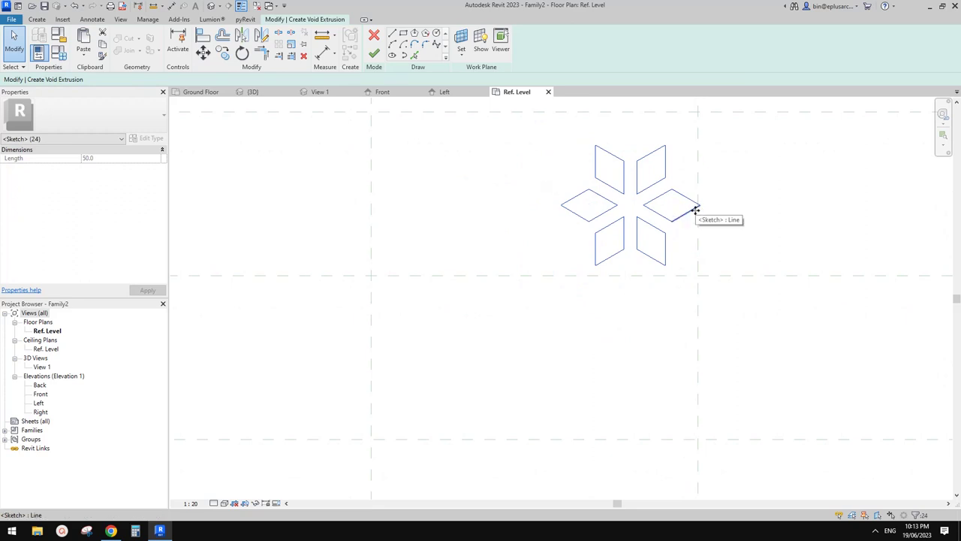
key("Escape")
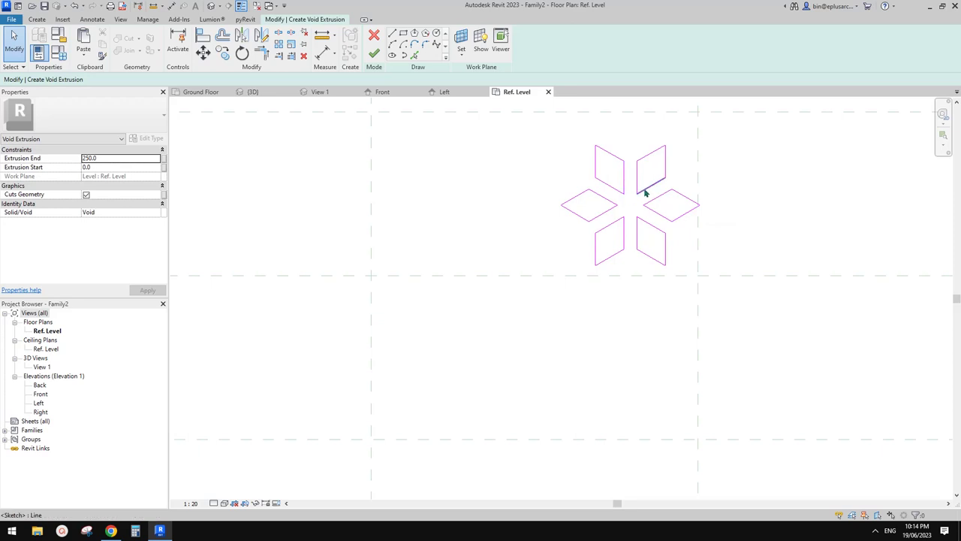
Step: Copy the star's rhombuses, except the rightmost diamond, six times to the left at 126.6 mm spacing to form a continuous row
mouse_move(532, 133)
left_mouse_down()
mouse_move(630, 253)
mouse_move(675, 285)
mouse_move(668, 284)
mouse_move(680, 268)
left_mouse_up()
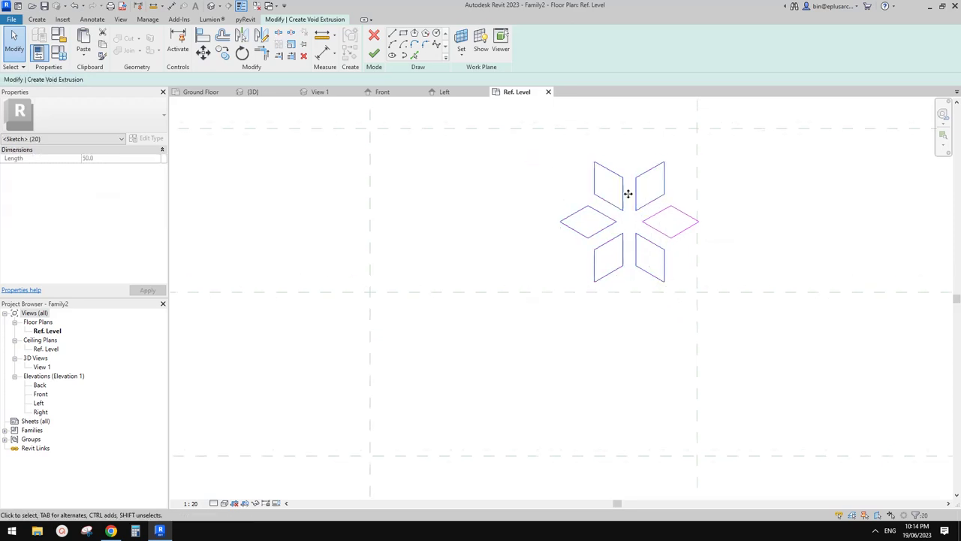
key("c")
key("o")
left_click(638, 221)
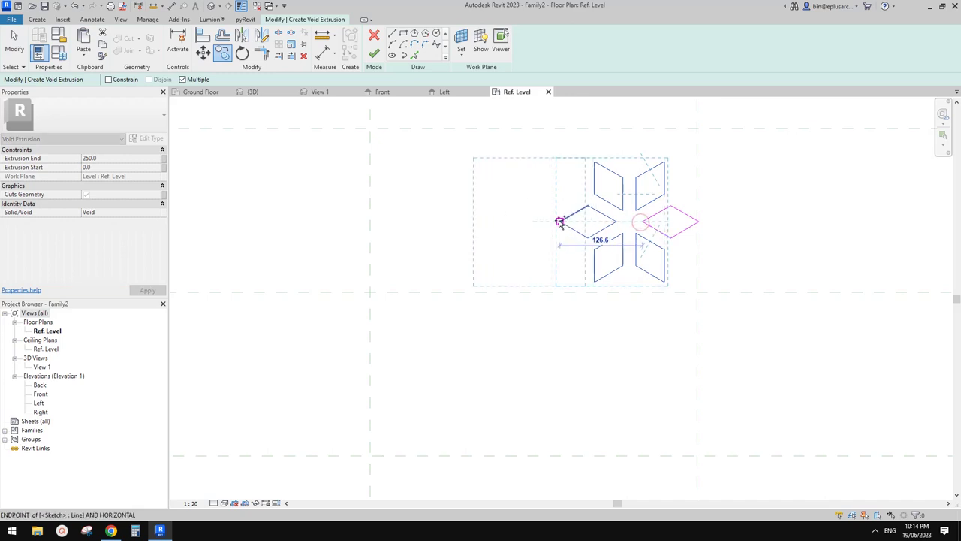
left_click(559, 222)
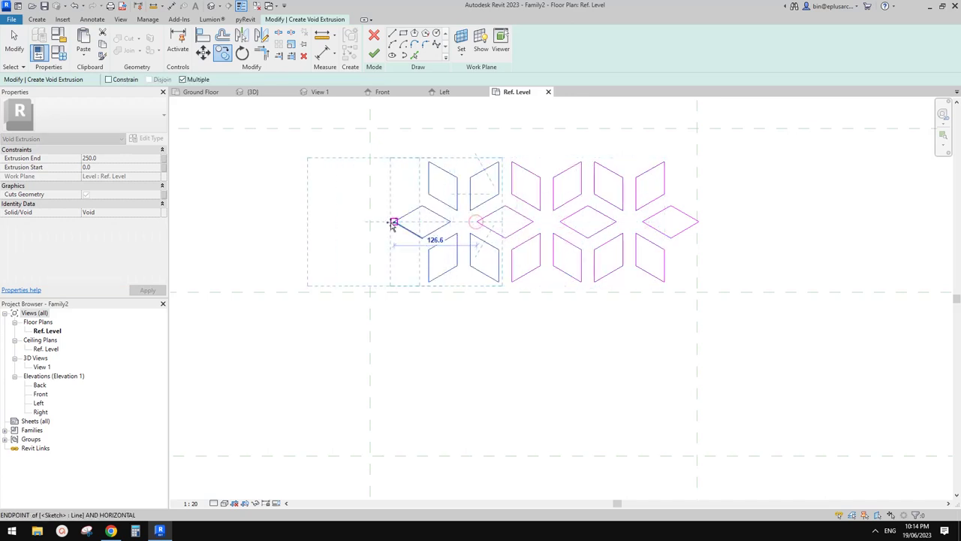
left_click(392, 222)
scroll(393, 222, "down", 2)
middle_click_drag(383, 224, 531, 222)
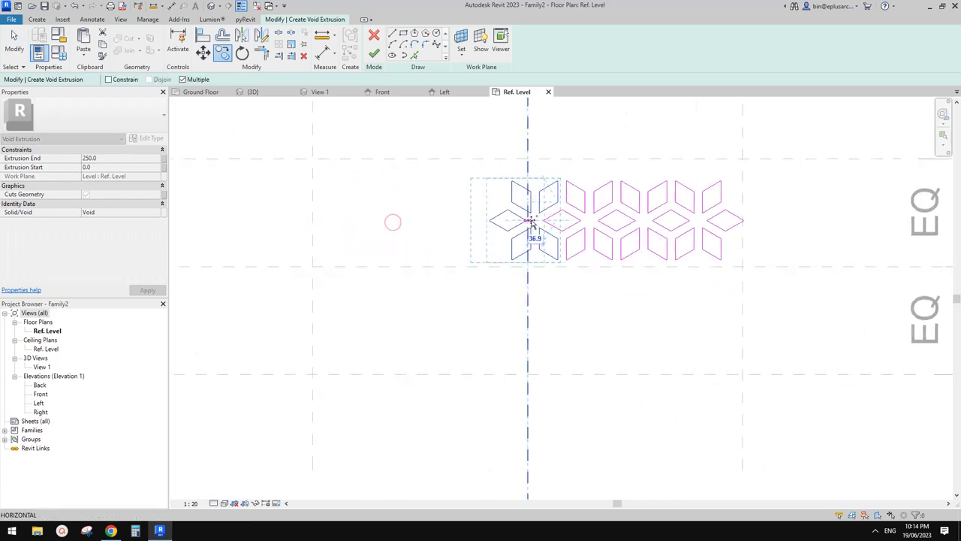
left_click(489, 220)
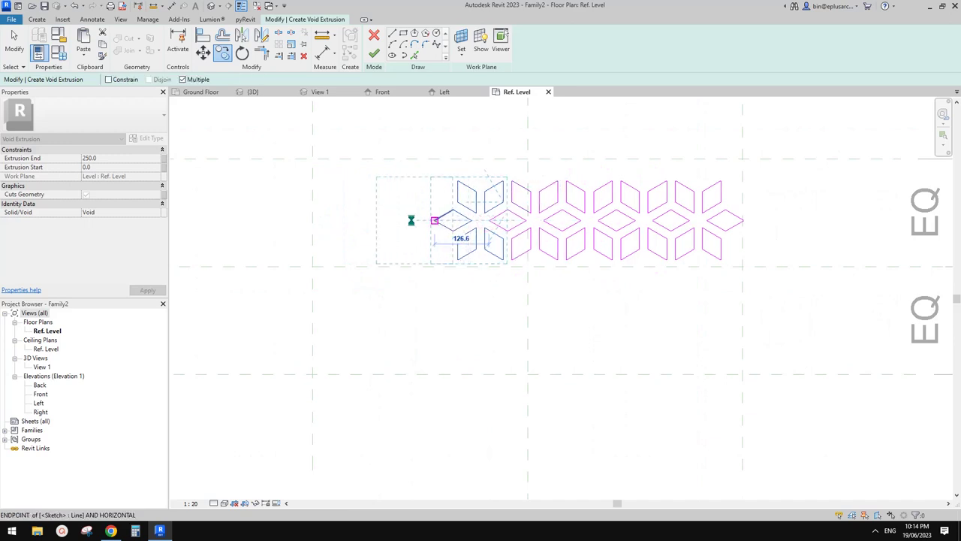
left_click(410, 220)
left_click(391, 222)
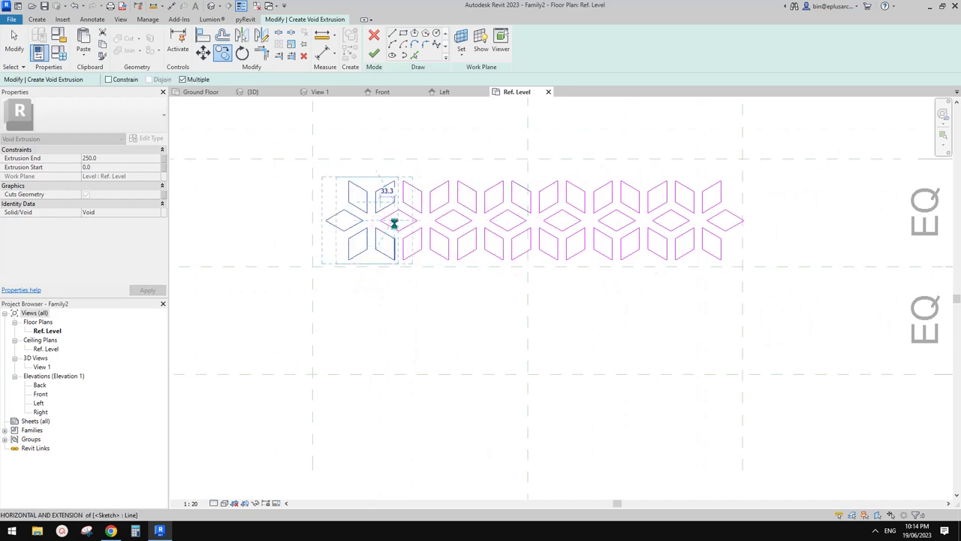
left_click(393, 223)
key("Escape")
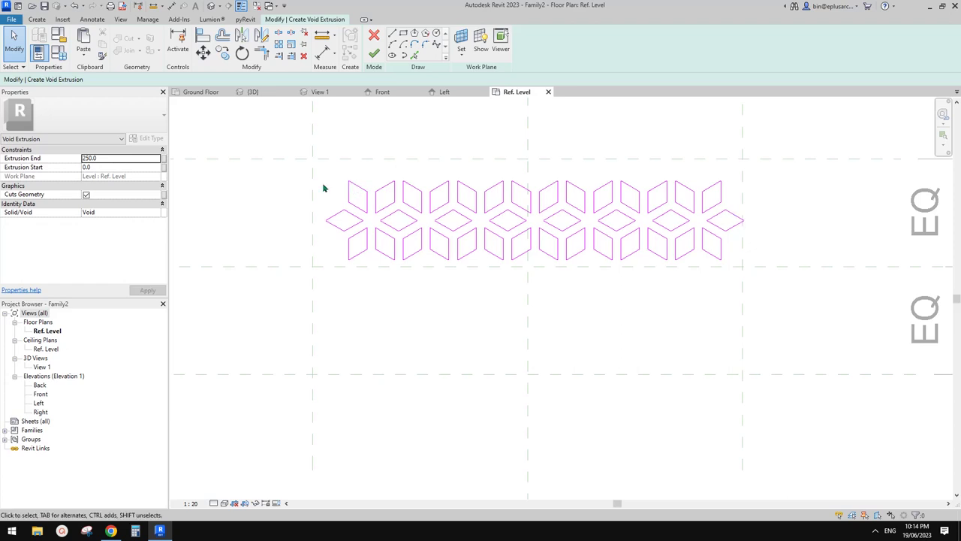
Step: Delete the horizontal diamond at the far right end of the star row
left_click_drag(264, 165, 753, 275)
middle_click_drag(777, 290, 751, 285)
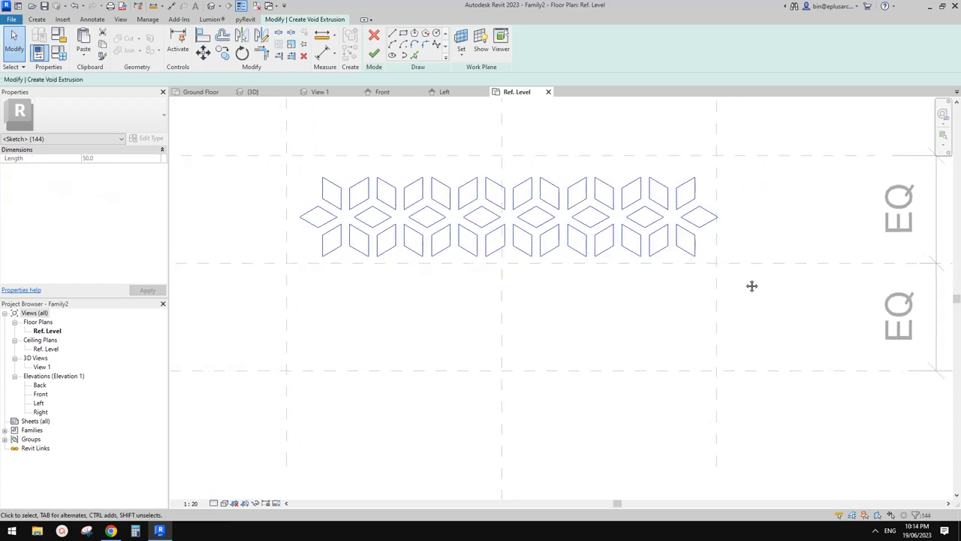
scroll(710, 230, "up", 3)
left_click(710, 230)
key("Tab")
left_click(706, 220)
key("Delete")
scroll(710, 263, "down", 2)
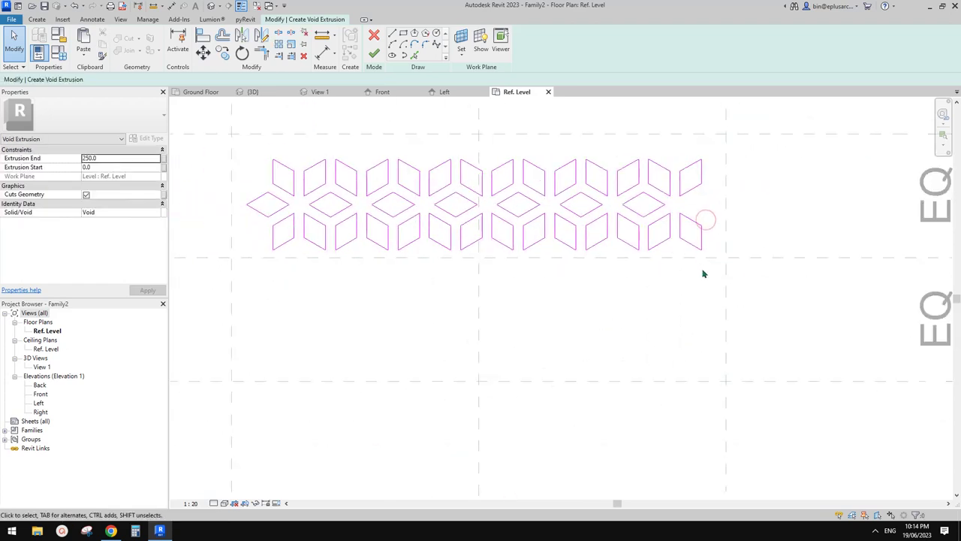
middle_click_drag(703, 273, 717, 266)
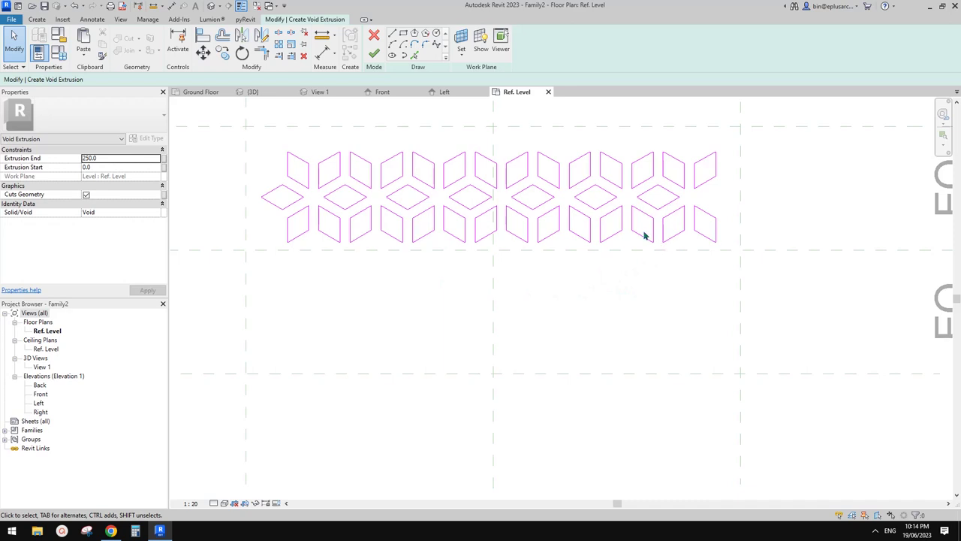
Step: Copy the horizontal diamonds and lower rhombus row downwards twice, first 126.6 mm at 120° to the lower left, the second aligned beneath the originals
left_click_drag(219, 137, 763, 218)
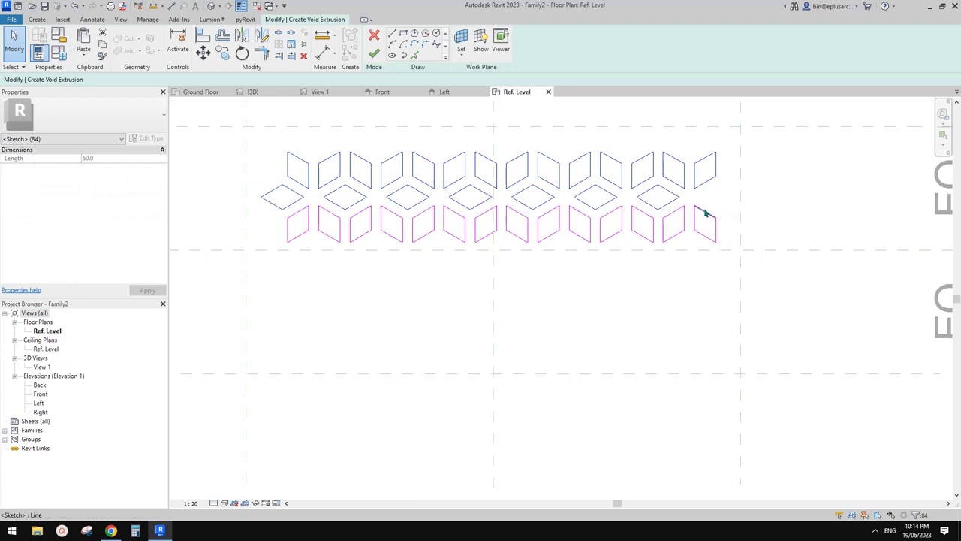
scroll(706, 213, "up", 1)
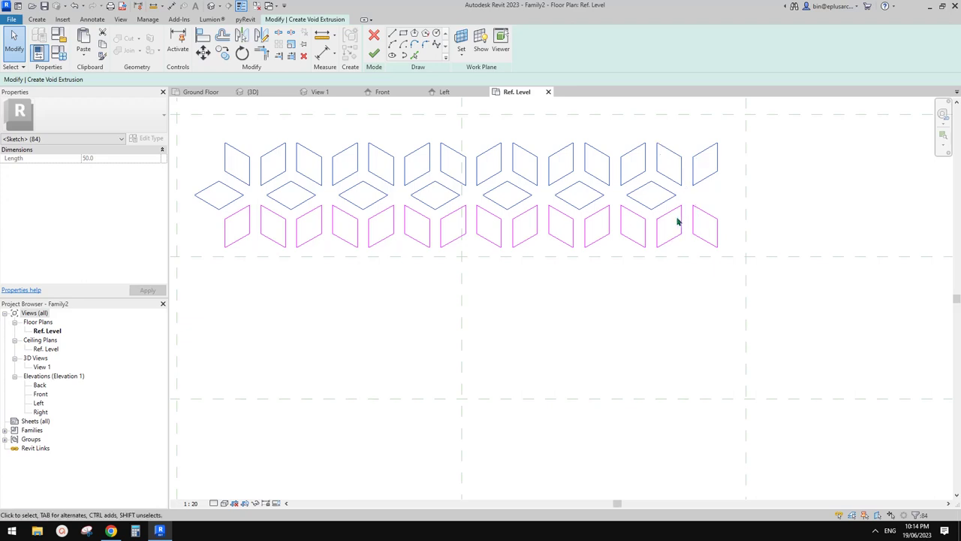
left_click(680, 249)
mouse_move(731, 273)
left_mouse_down()
mouse_move(420, 208)
mouse_move(208, 209)
mouse_move(195, 195)
left_mouse_up()
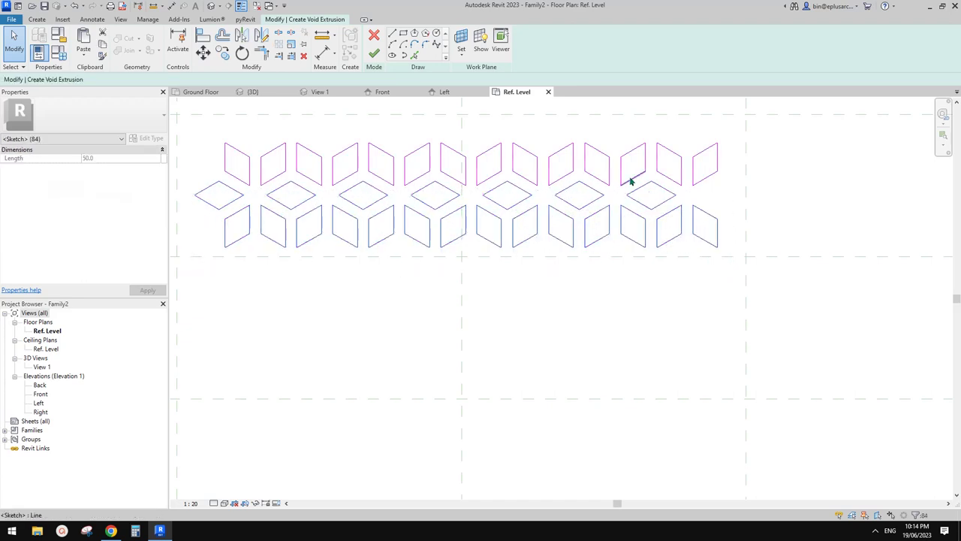
key("c")
key("o")
left_click(682, 185)
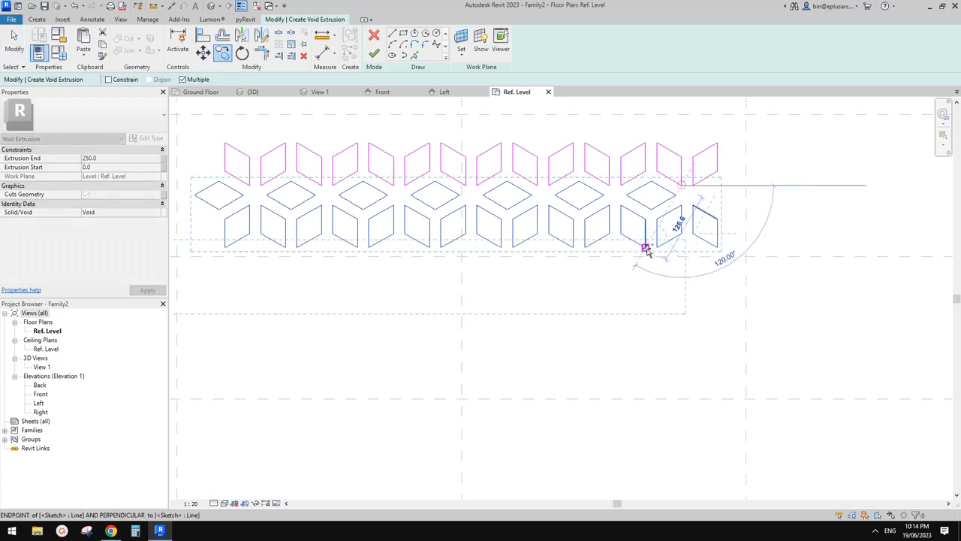
scroll(698, 263, "down", 2)
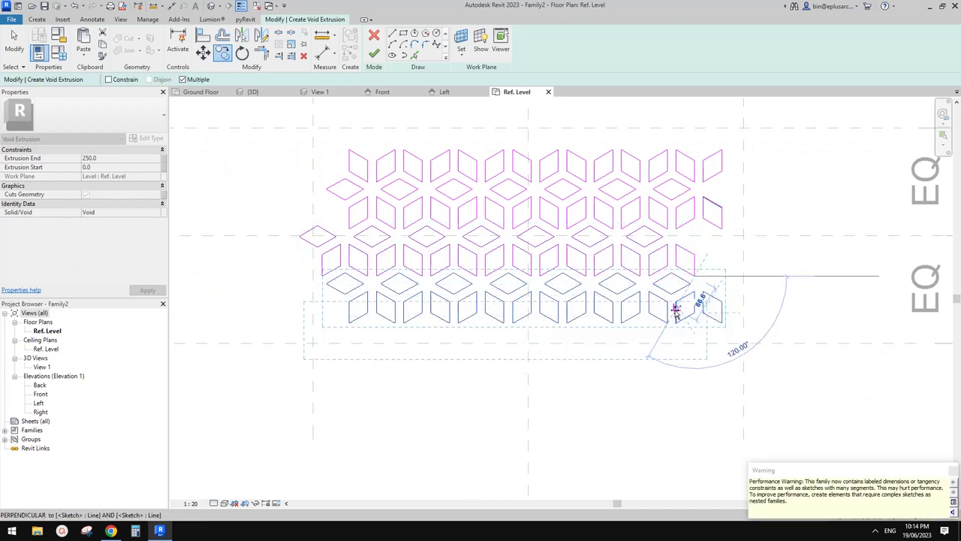
key("Escape")
key("Escape")
Step: Delete the leftmost horizontal diamond that crosses the left reference plane on the middle row
left_click(328, 245)
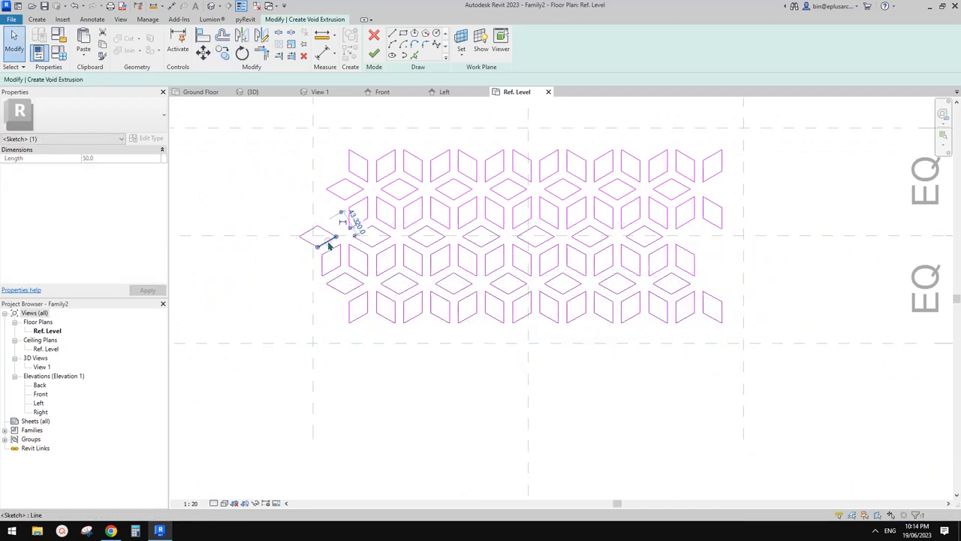
key("Delete")
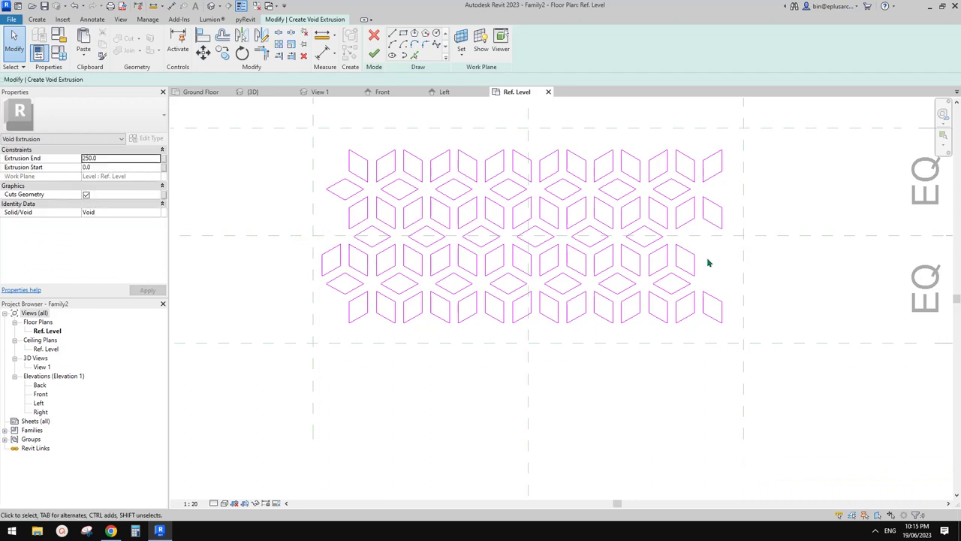
Step: Copy the rightmost horizontal diamond of the middle diamond row 126.6 mm to the right
scroll(707, 263, "up", 1)
key("Tab")
left_click(637, 237)
key("c")
key("o")
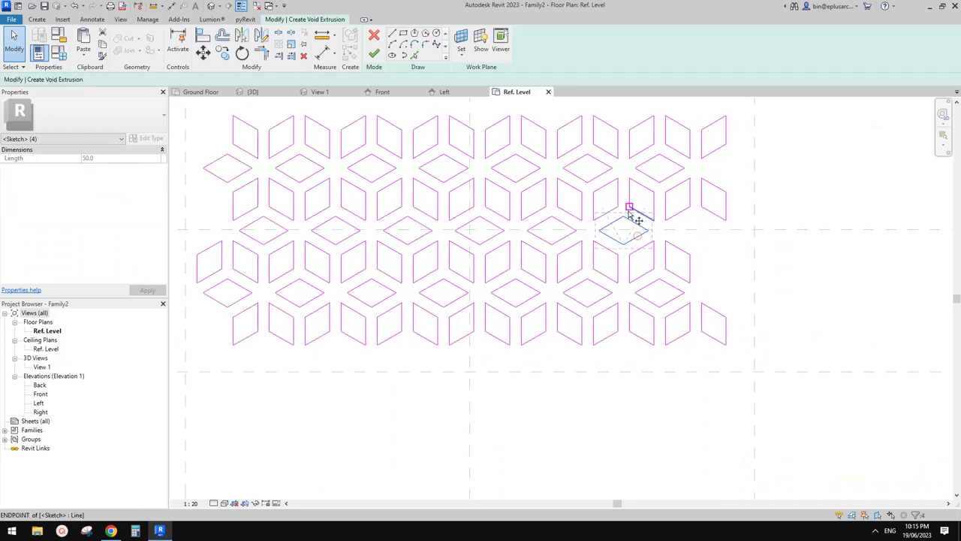
left_click(628, 207)
left_click(701, 207)
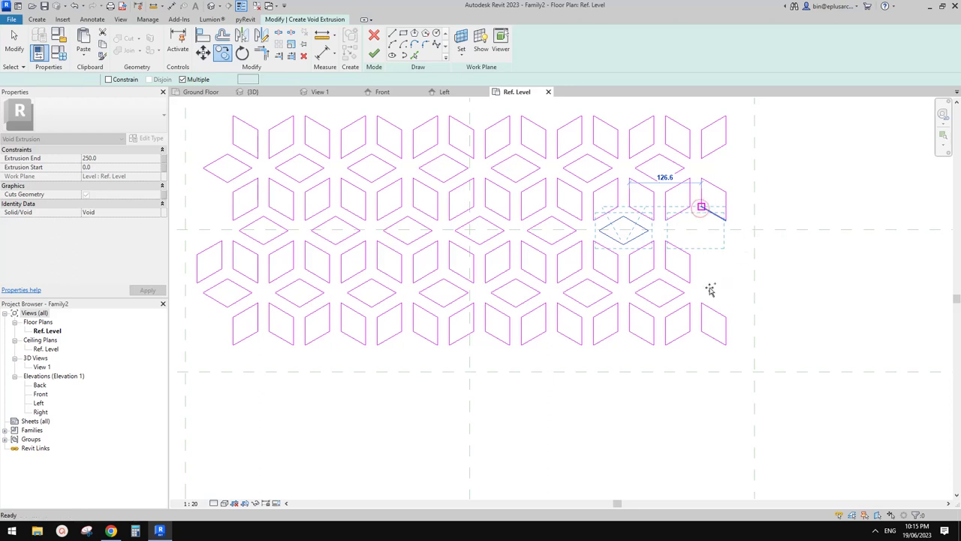
key("Escape")
Step: Copy the last right-leaning rhombus of the row just below the centre line 126.6 mm to the right to complete the row's end
key("Tab")
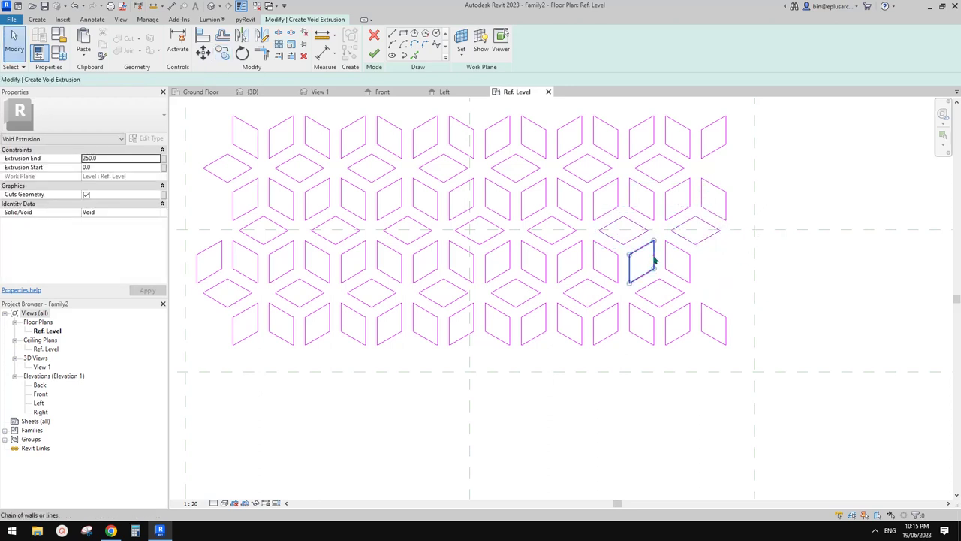
left_click(654, 258)
key("c")
key("o")
left_click(618, 254)
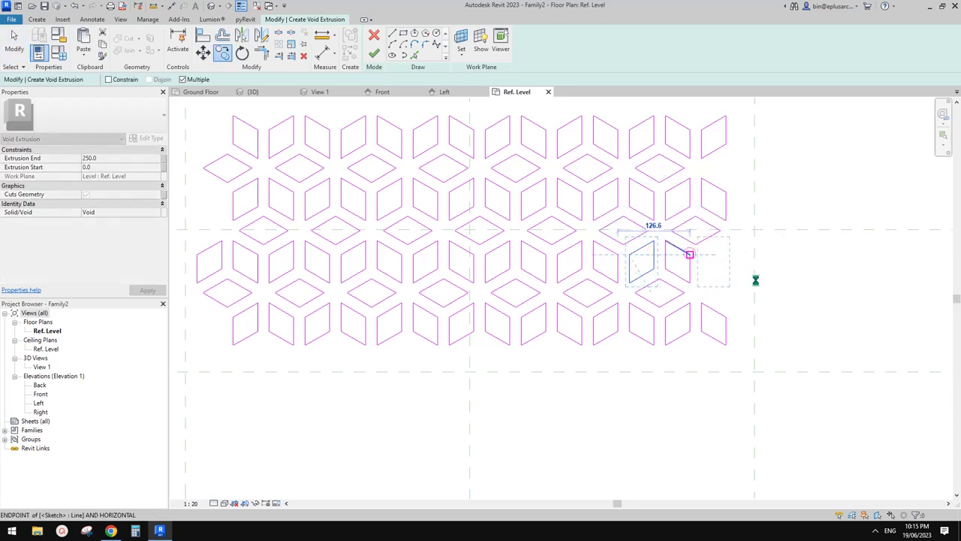
left_click(689, 255)
scroll(739, 285, "down", 1)
middle_click_drag(620, 302, 723, 296)
key("Escape")
key("Escape")
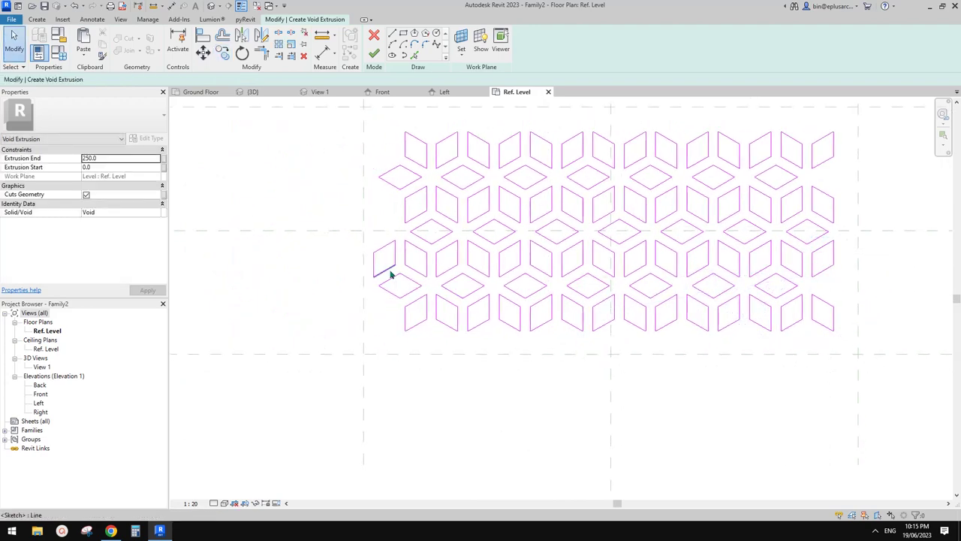
Step: Delete the leftmost rhombus beside the left reference plane in the row just below the centre line
left_click(391, 275)
key("Delete")
Step: Switch to the browser to examine the perforation pattern in the reference wall photo, and return to Revit
scroll(564, 326, "down", 2)
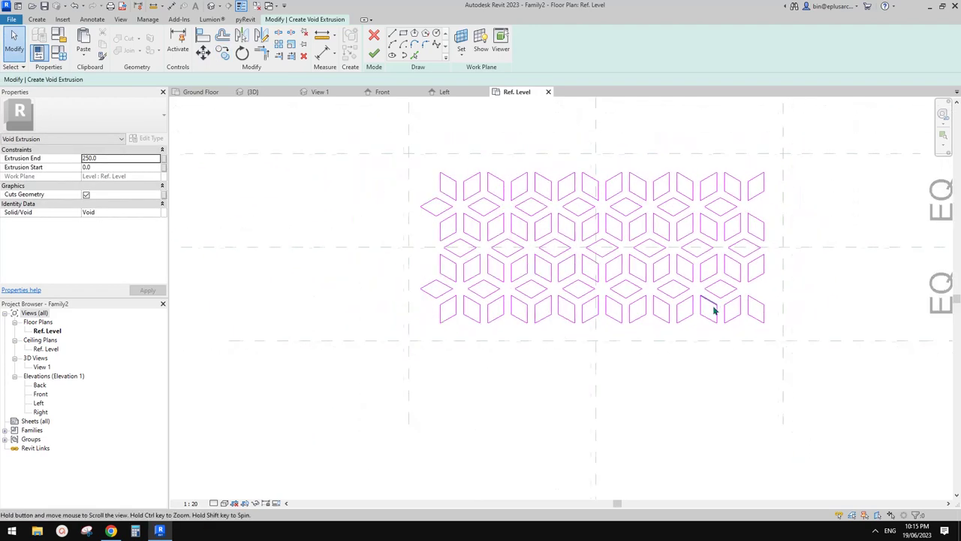
middle_click_drag(811, 307, 781, 305)
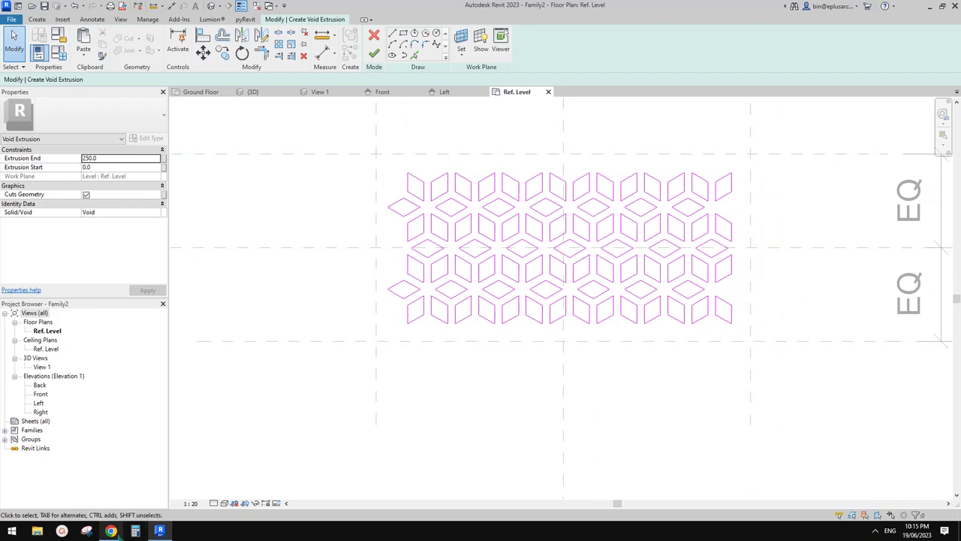
left_click(110, 531)
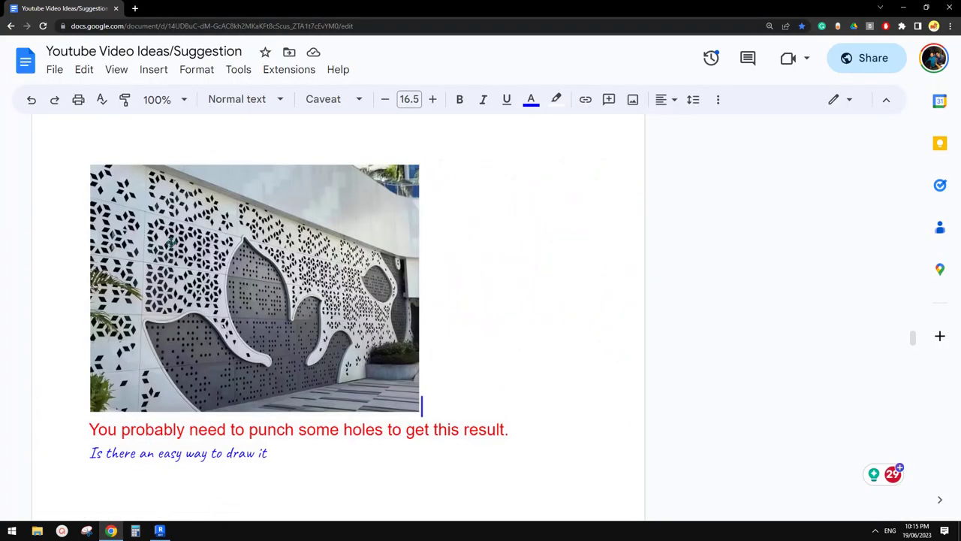
left_click(160, 530)
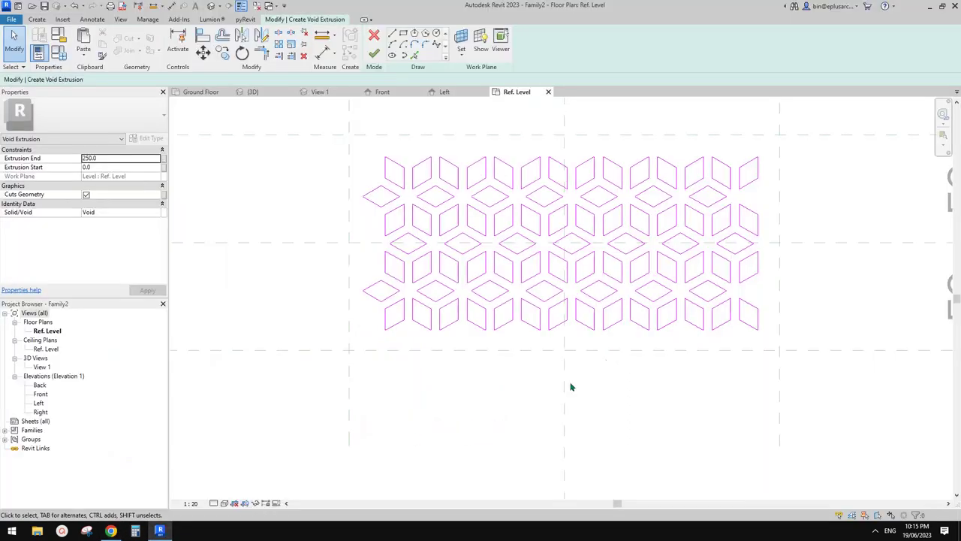
Step: Delete the third rhombus in the row just below the centre line and the fourth horizontal diamond in the upper diamond row
key("Tab")
left_click(462, 276)
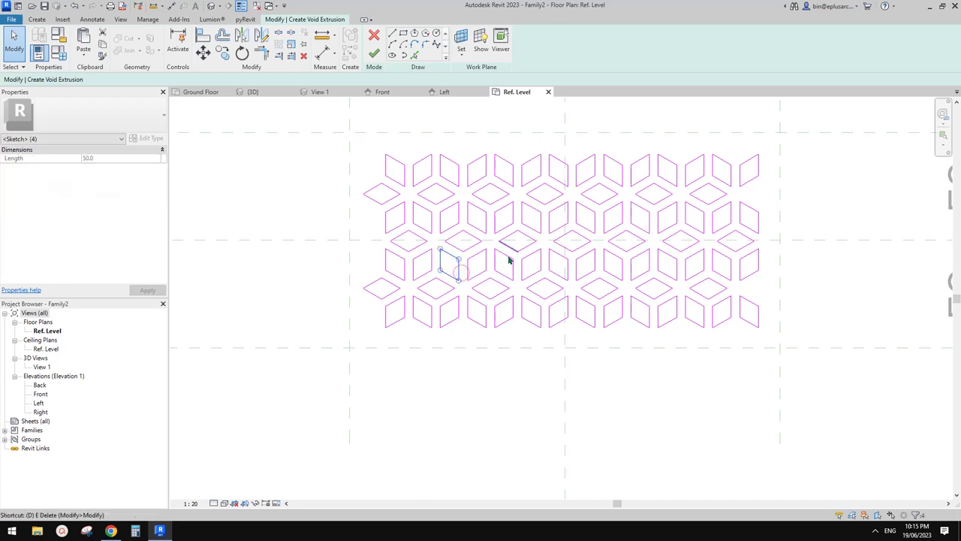
key("Delete")
key("Tab")
key("Tab")
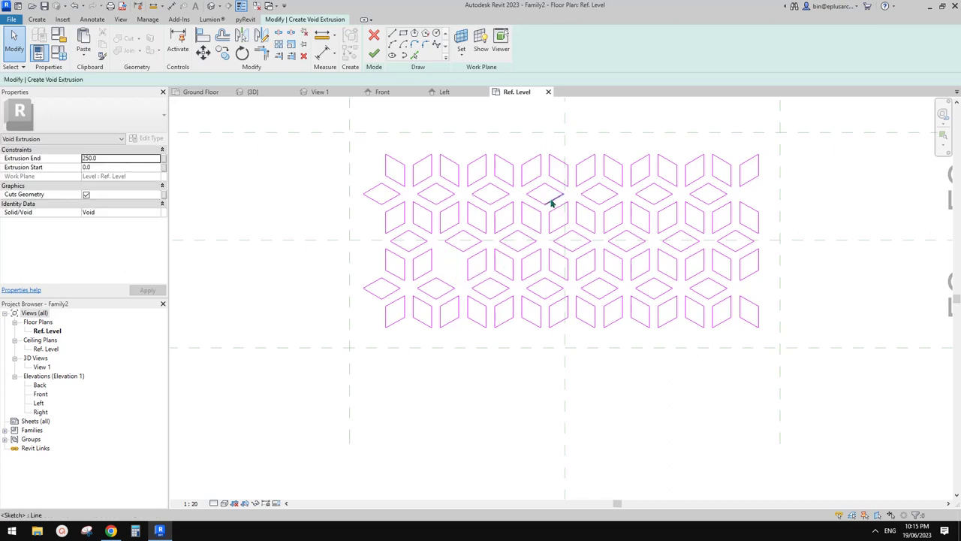
left_click(554, 200)
key("Delete")
Step: Delete the fifth diamond on the centre line, the tenth rhombus of the bottom row and the rightmost rhombus just above the centre line
key("Tab")
left_click(639, 252)
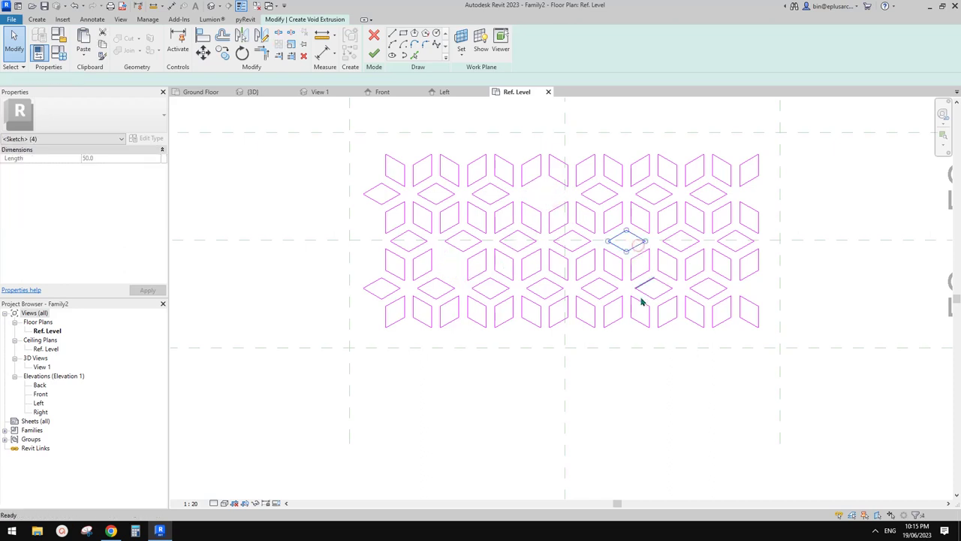
key("Delete")
key("Tab")
left_click(641, 300)
key("Delete")
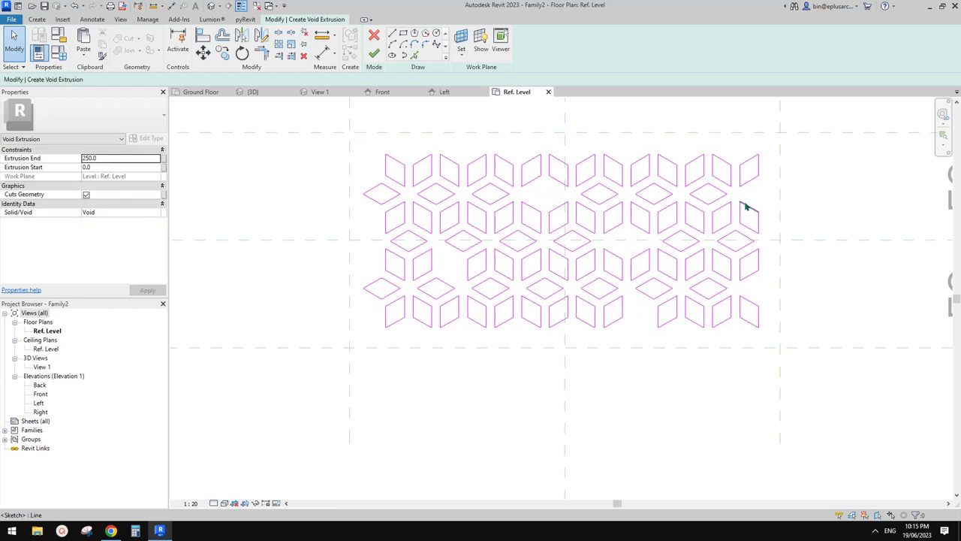
key("Tab")
left_click(745, 207)
key("Delete")
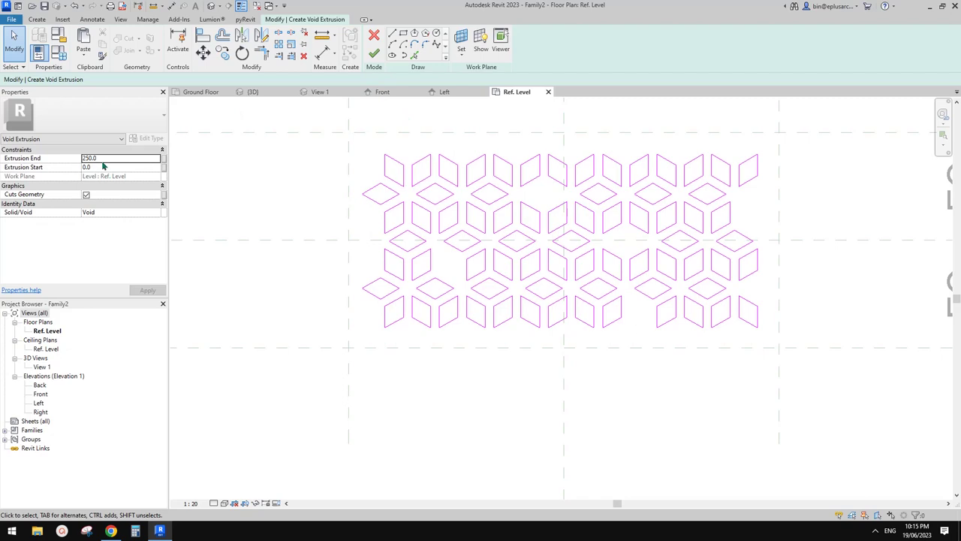
Step: Finish the void extrusion sketch and show the void in the family's 3D view
left_click(374, 56)
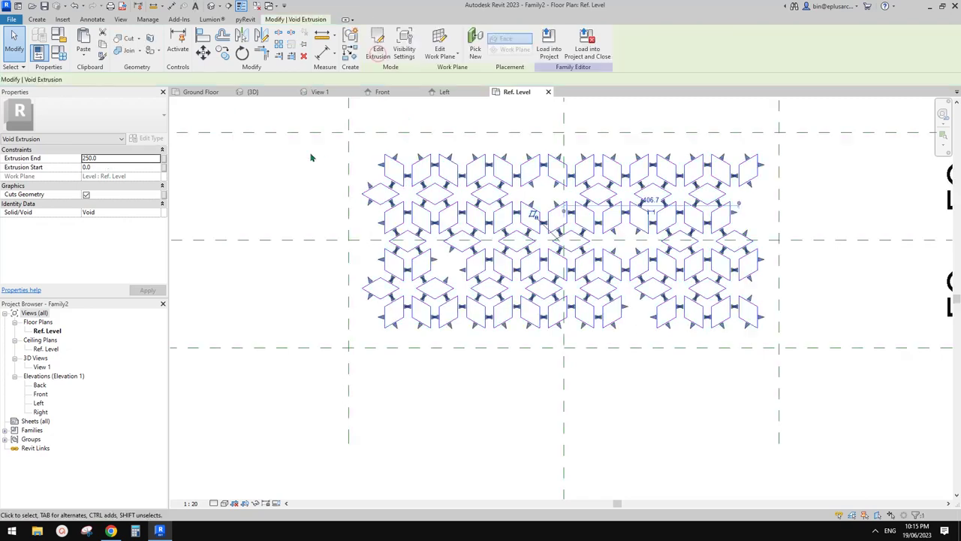
left_click(211, 6)
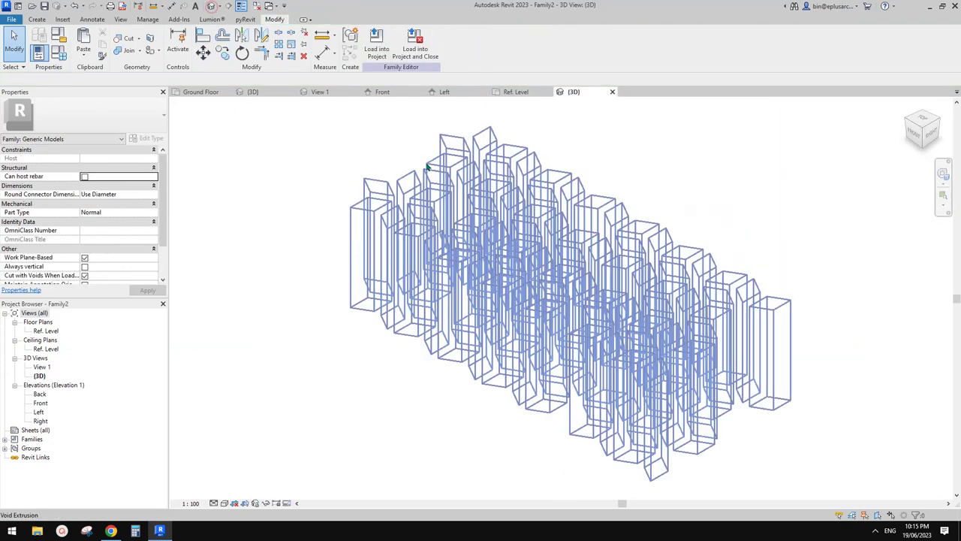
middle_click_drag(485, 258, 606, 293, "shift")
middle_click_drag(589, 210, 585, 263, "shift")
Step: Set the void extrusion's end to -100
left_click(424, 244)
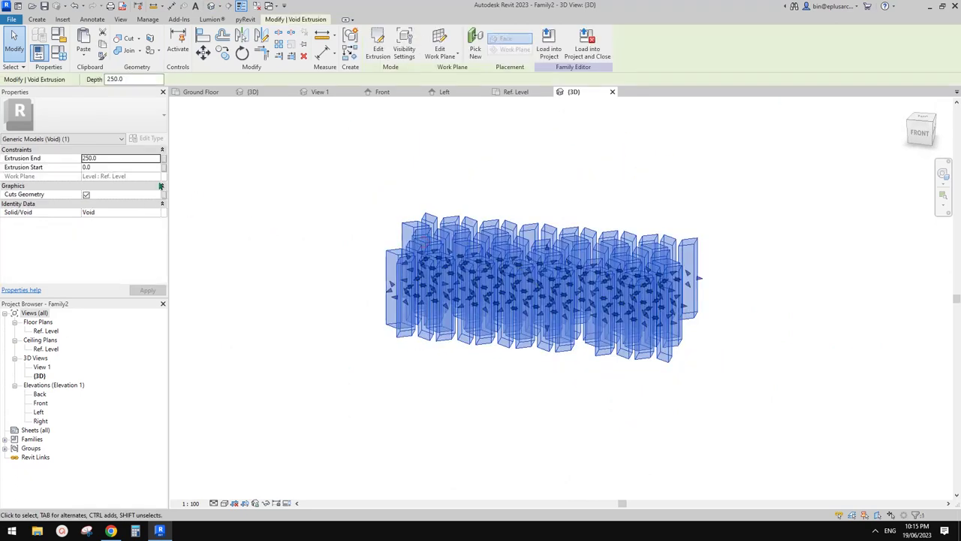
left_click(113, 160)
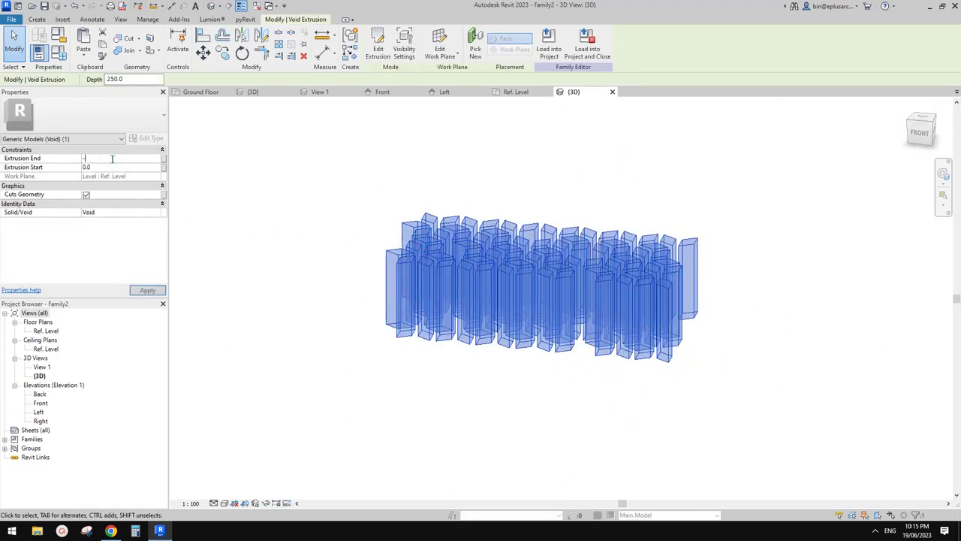
type("-100")
key("Return")
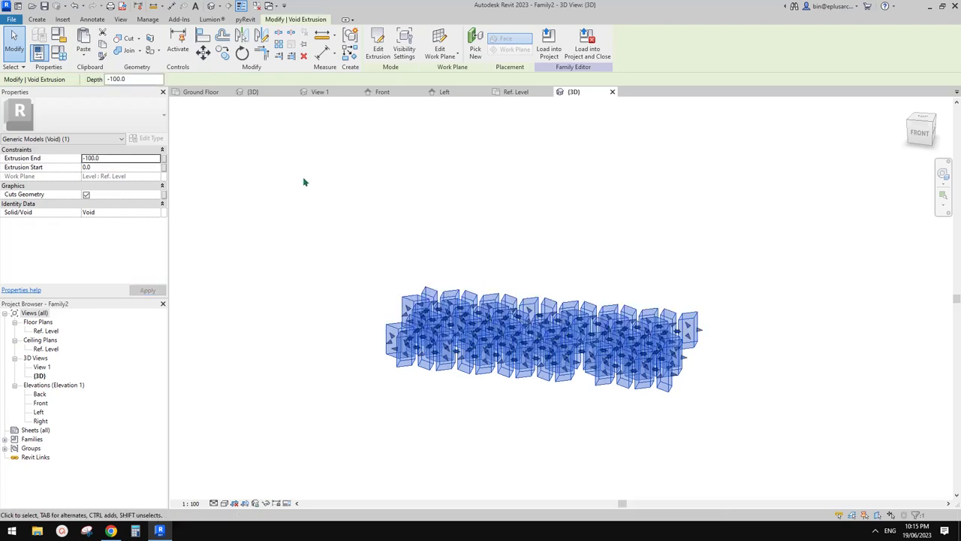
key("Escape")
middle_click_drag(461, 182, 401, 258, "shift")
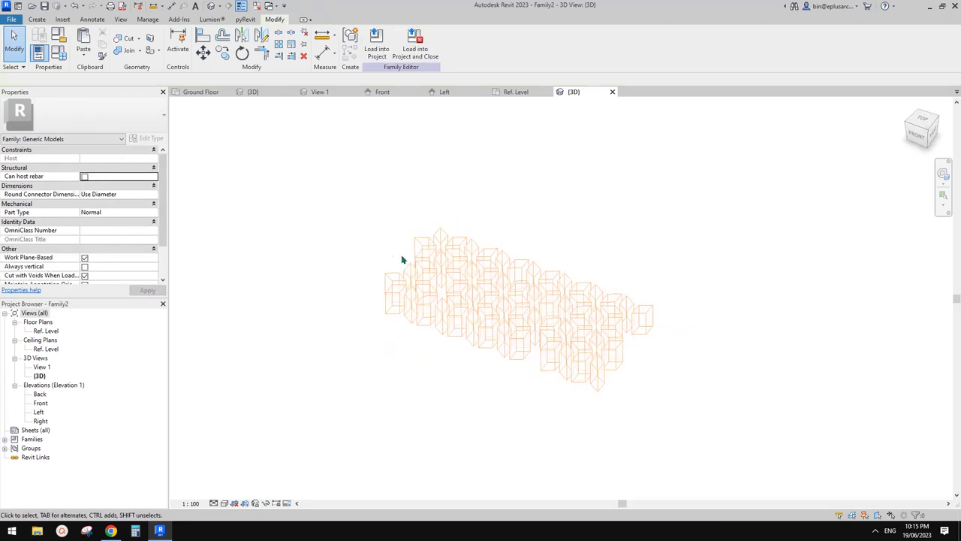
Step: Load the void family into the project and place one instance on the wall's front face near its upper-left corner in the 3D view
left_click(378, 53)
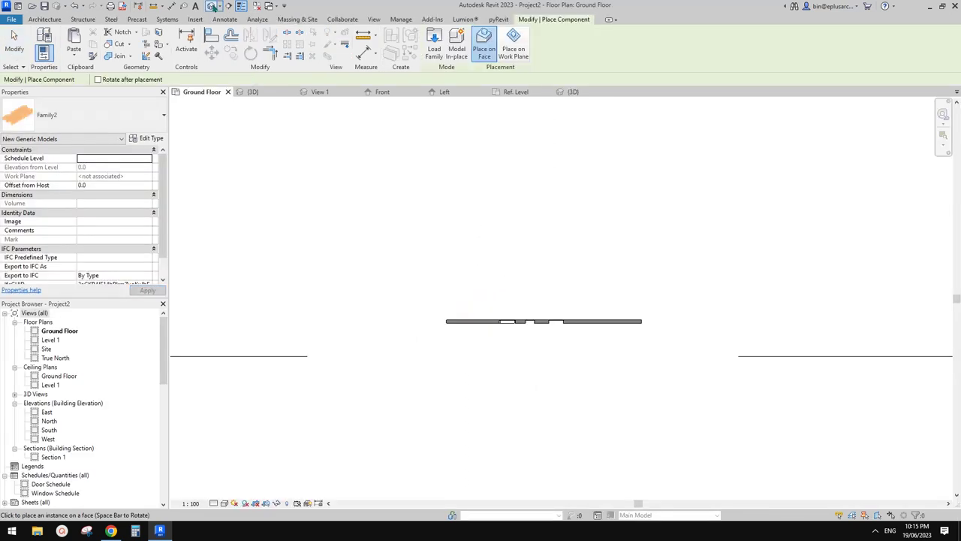
left_click(213, 6)
middle_click_drag(436, 248, 515, 205)
middle_click_drag(437, 174, 451, 213)
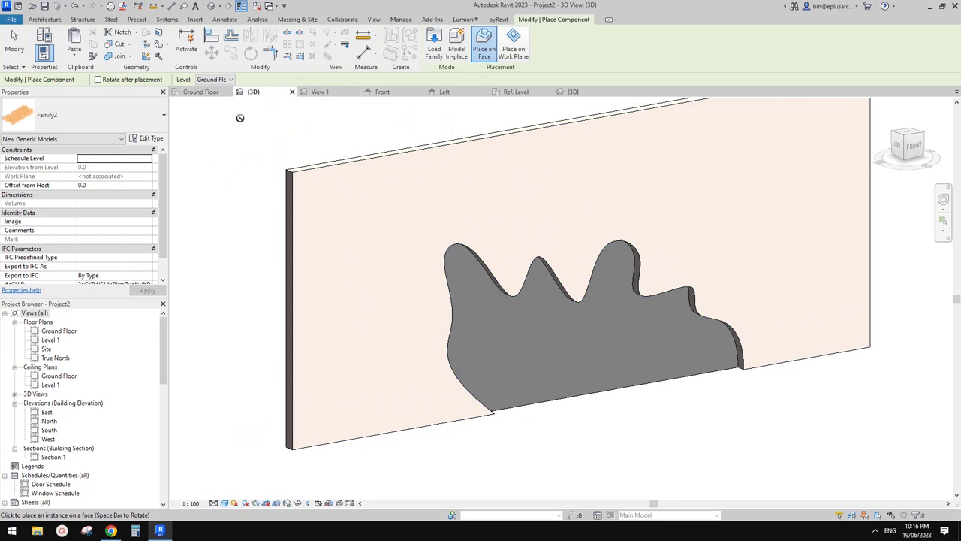
middle_click_drag(392, 199, 398, 200)
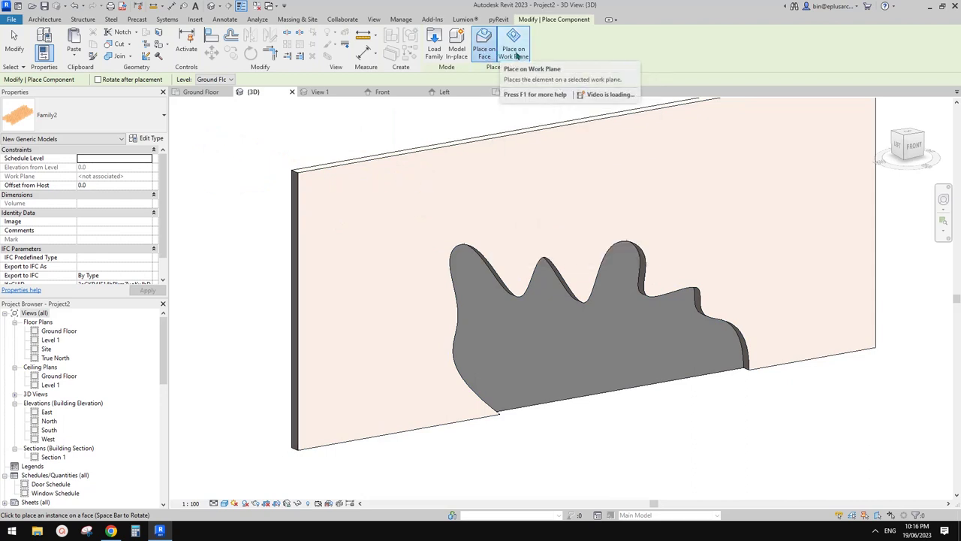
scroll(389, 226, "down", 1)
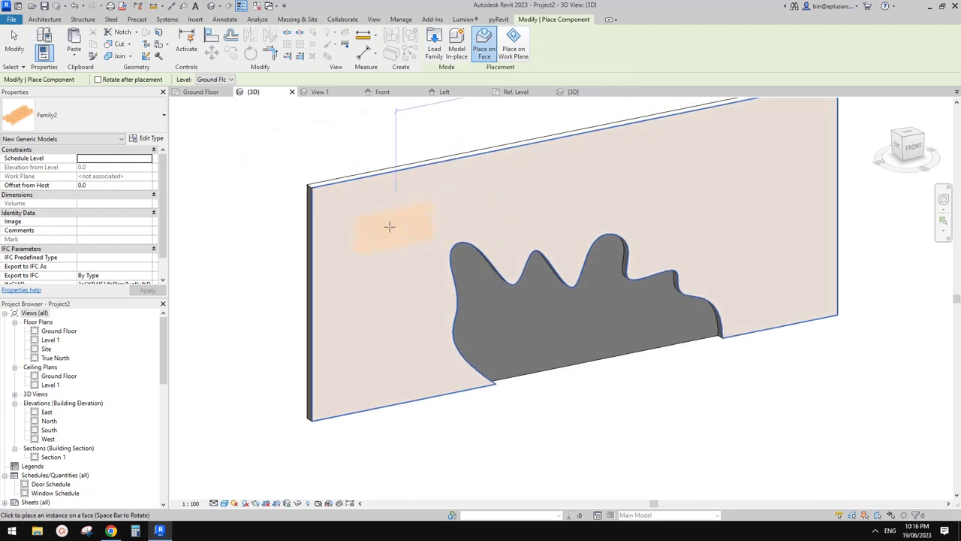
middle_click_drag(458, 223, 491, 213, "shift")
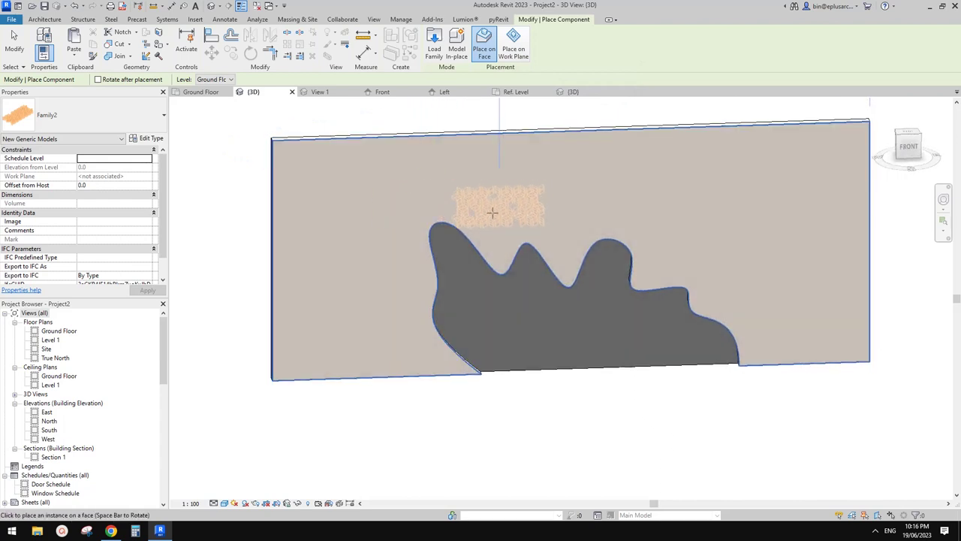
left_click(328, 171)
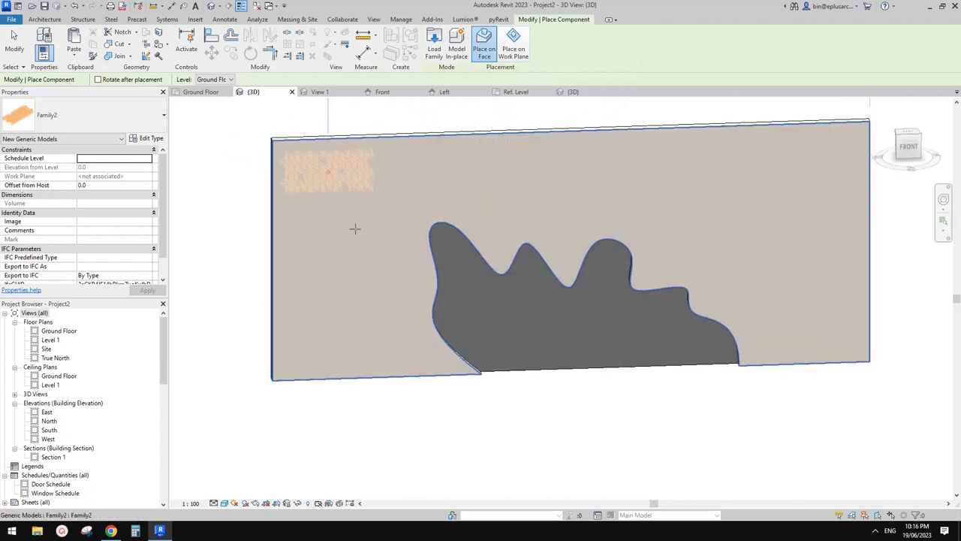
key("Escape")
Step: Try elevations from level of 0 and 250 for the placed void pattern
left_click(336, 181)
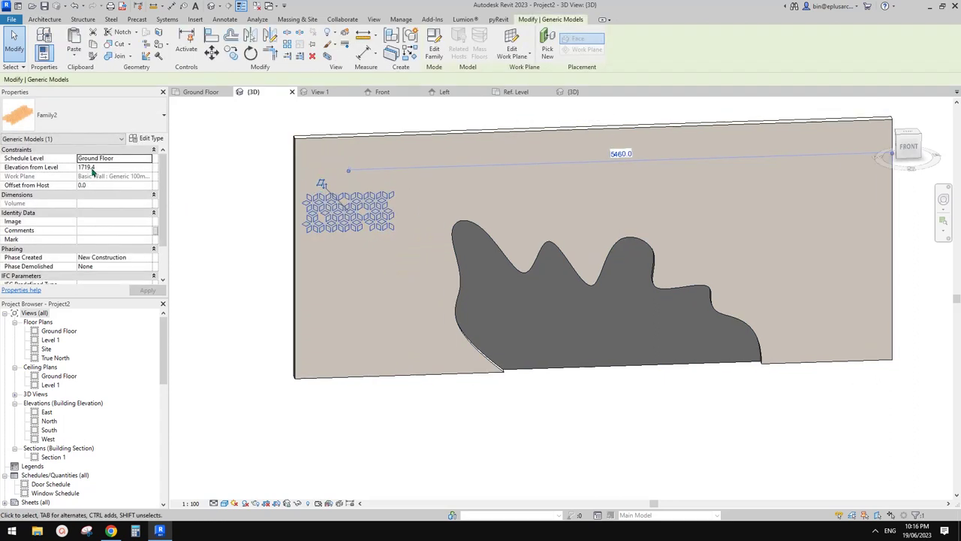
left_click(125, 170)
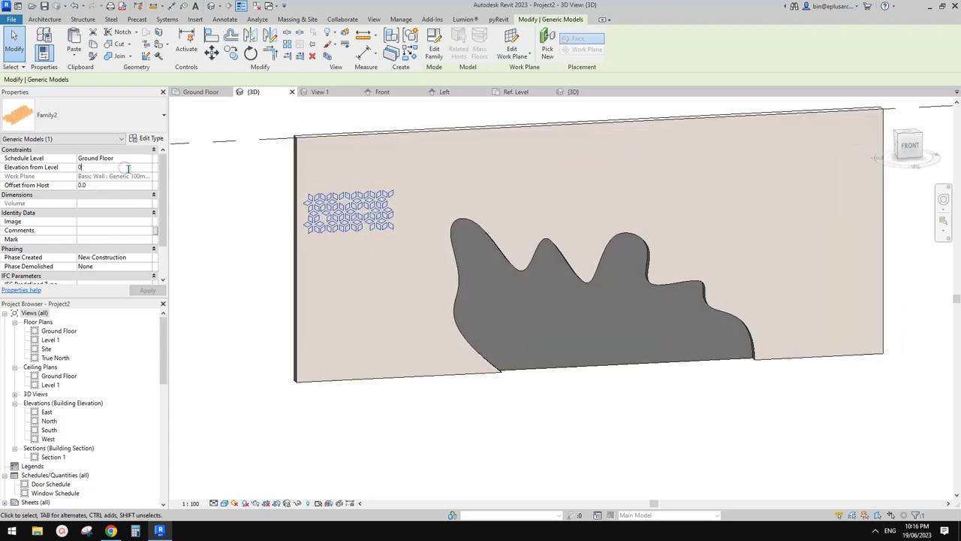
type("0")
key("Return")
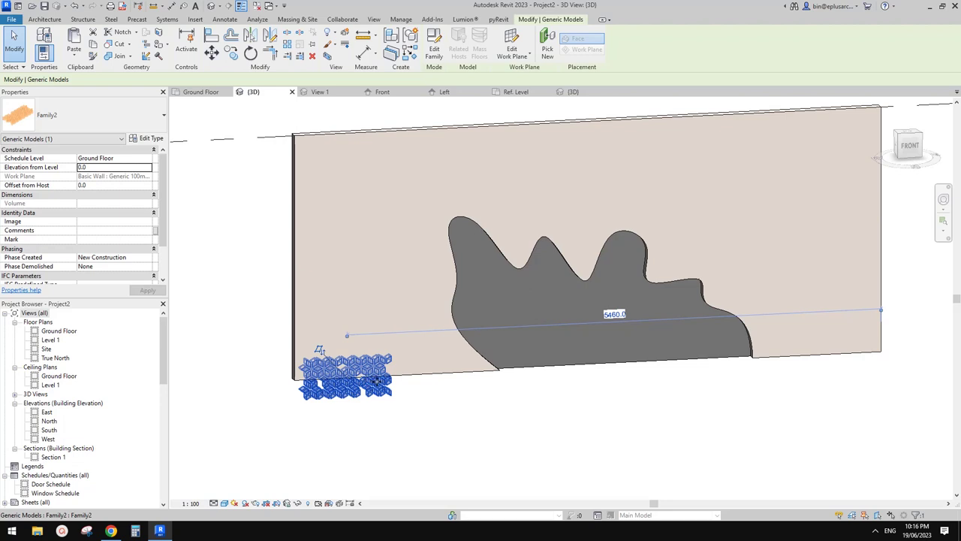
left_click(116, 166)
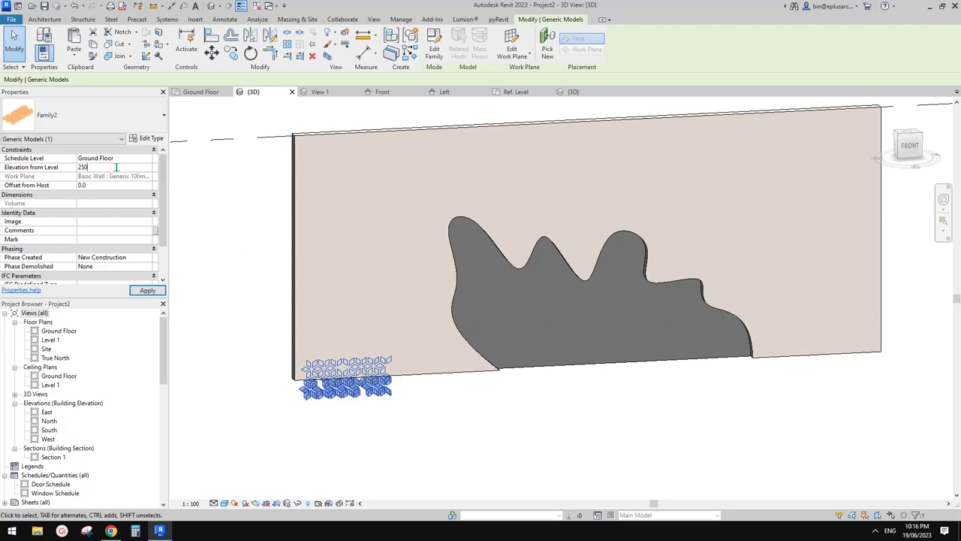
type("250")
key("Return")
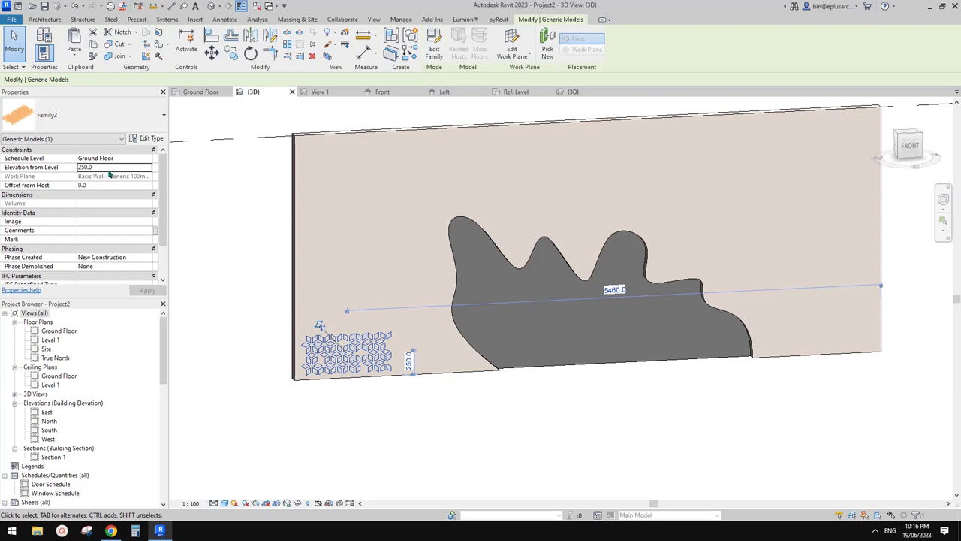
Step: Set the void pattern's elevation from level to 1750
left_click(113, 168)
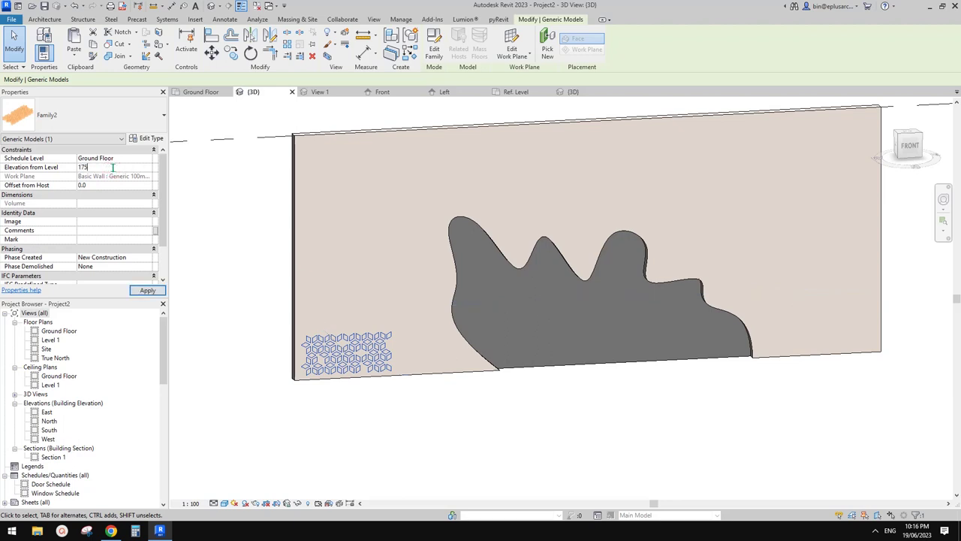
key("Return")
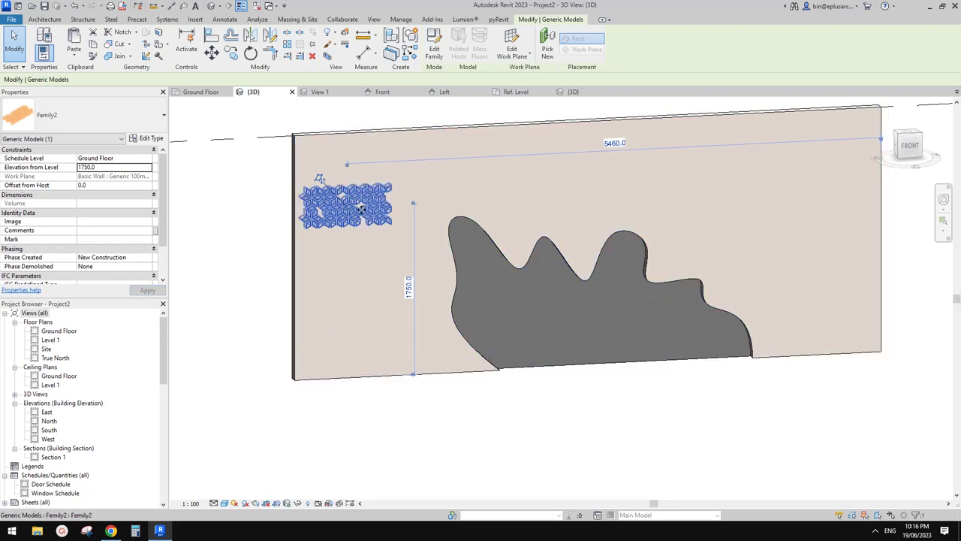
middle_click_drag(347, 223, 378, 258, "shift")
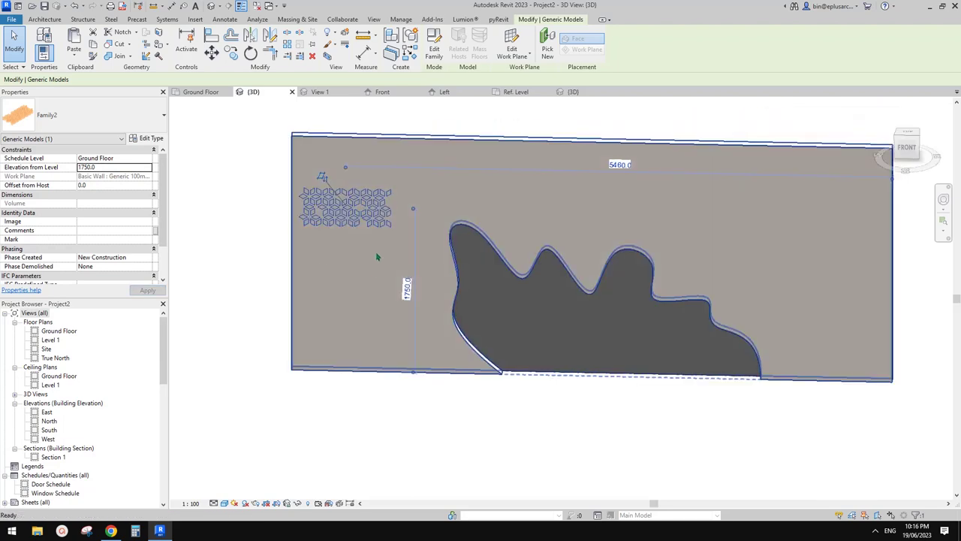
key("Escape")
Step: Array the void pattern horizontally along the front wall with 1000 spacing and a count of 6
left_click(356, 220)
mouse_move(355, 222)
middle_mouse_down("shift")
mouse_move(353, 248)
mouse_move(399, 233)
mouse_move(397, 218)
middle_mouse_up("shift")
key("a")
key("r")
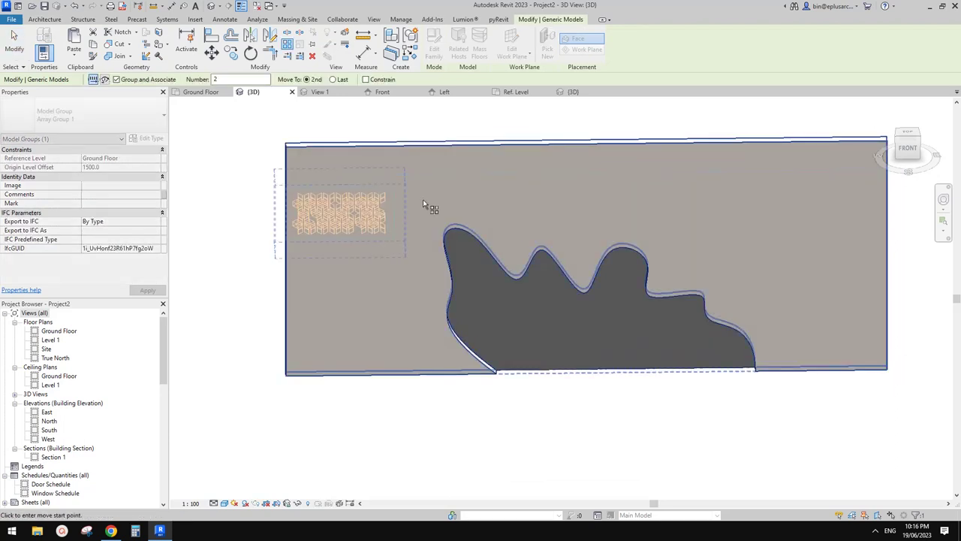
type("1")
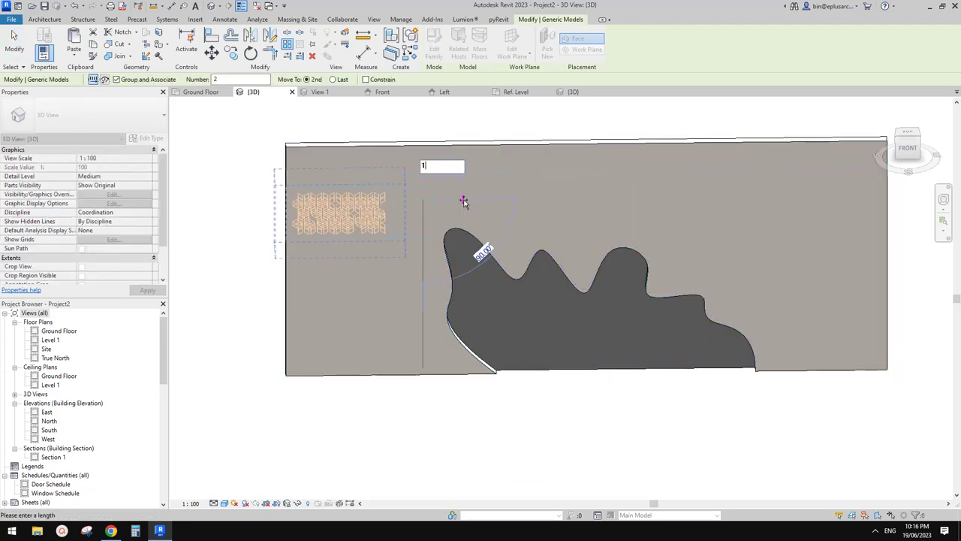
type("000")
key("Return")
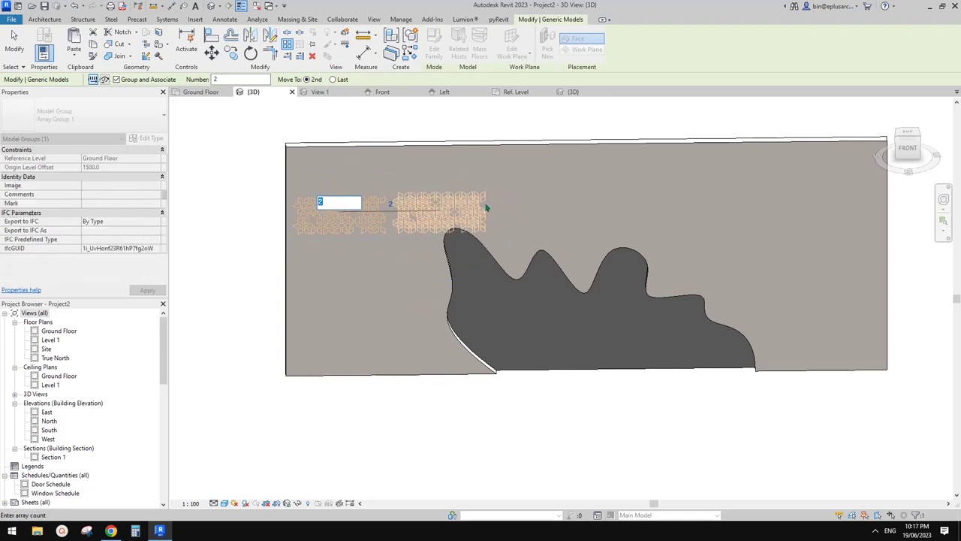
type("6")
key("Return")
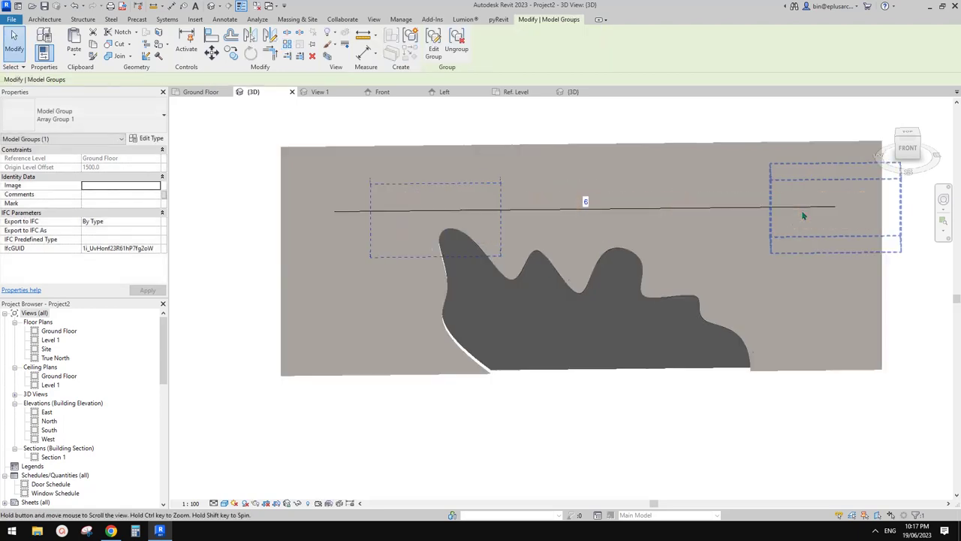
Step: Nudge all six arrayed pattern groups slightly left along the wall
key("Escape")
left_click(328, 217)
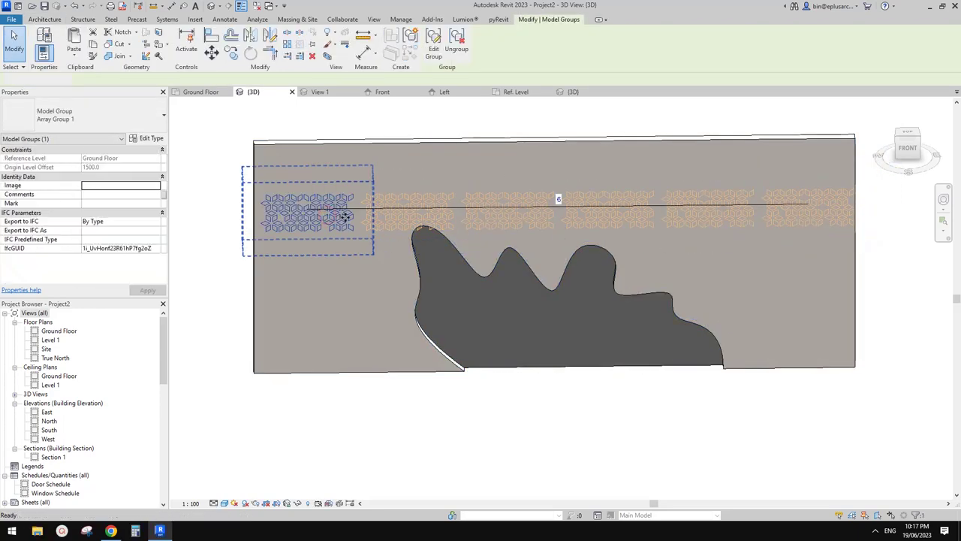
key("Left")
key("Left")
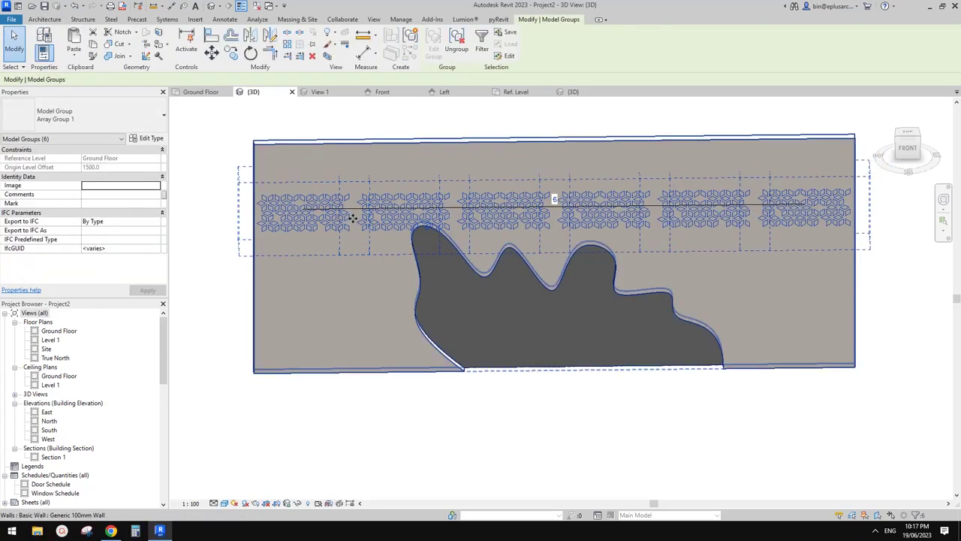
key("Escape")
Step: Try to cut the front wall with the leftmost void pattern while it is still grouped
middle_click_drag(353, 214, 364, 201, "shift")
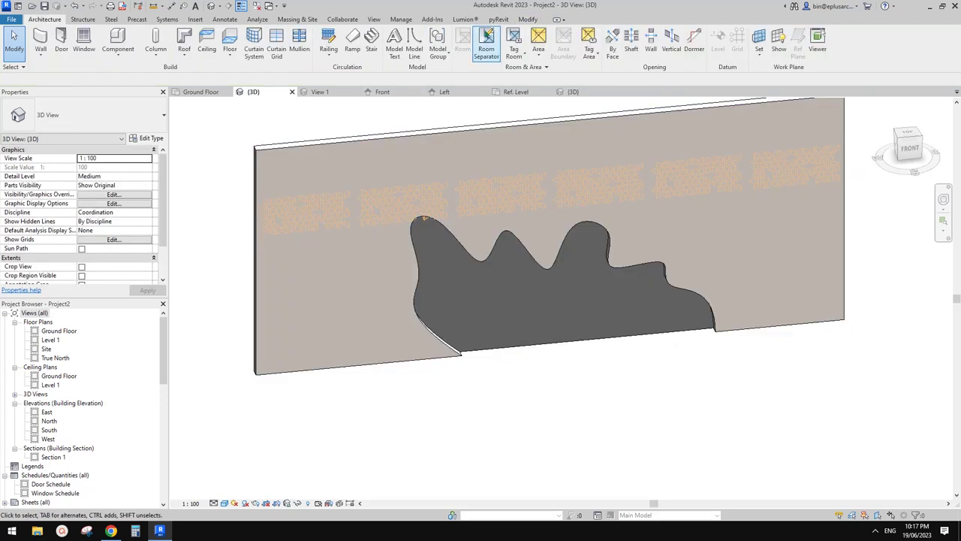
left_click(533, 21)
left_click(116, 48)
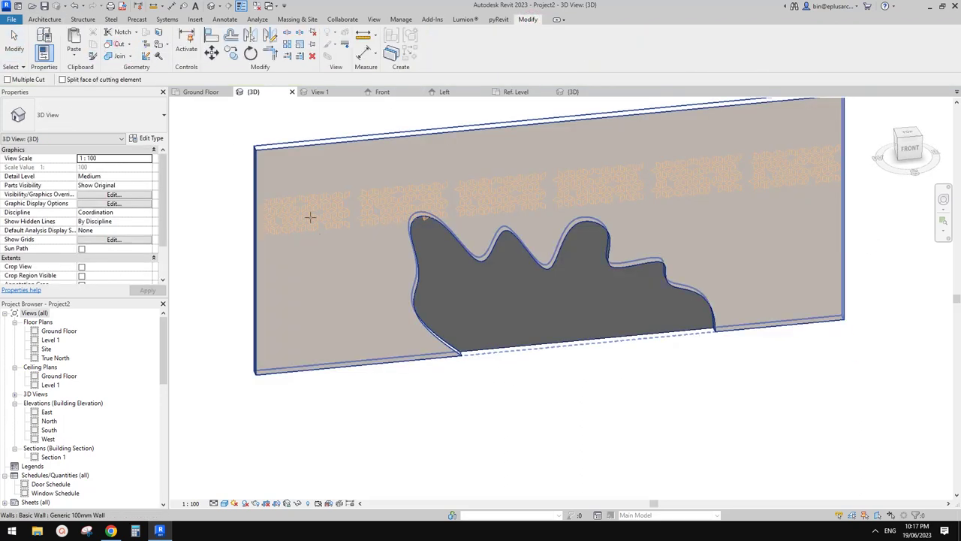
left_click(357, 289)
left_click(340, 222)
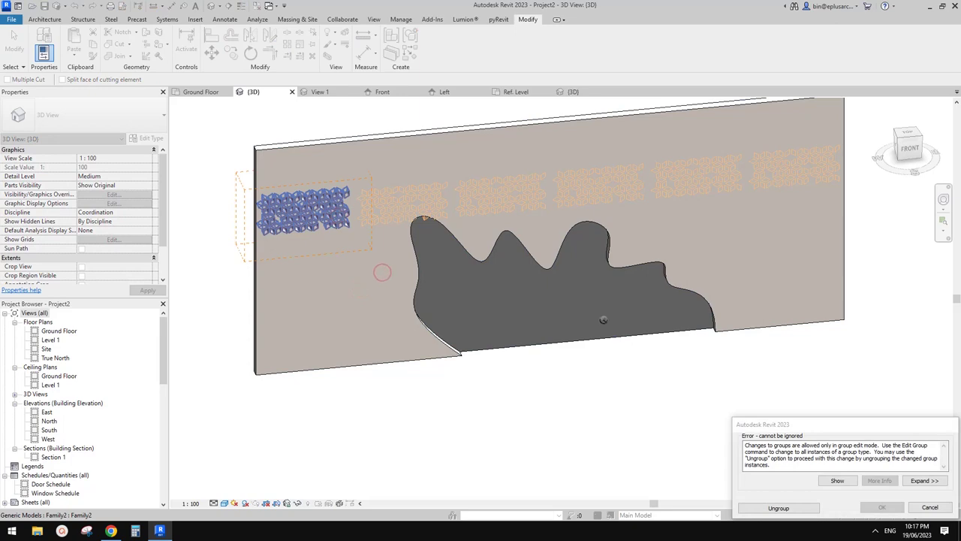
key("Escape")
key("Escape")
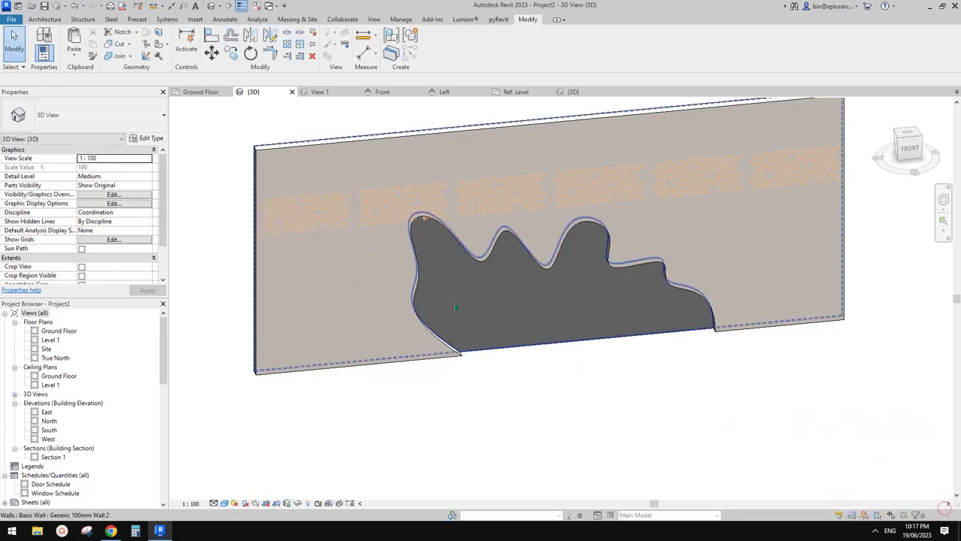
Step: Ungroup the six arrayed pattern groups and cut the front wall with the leftmost void pattern
left_click(387, 212)
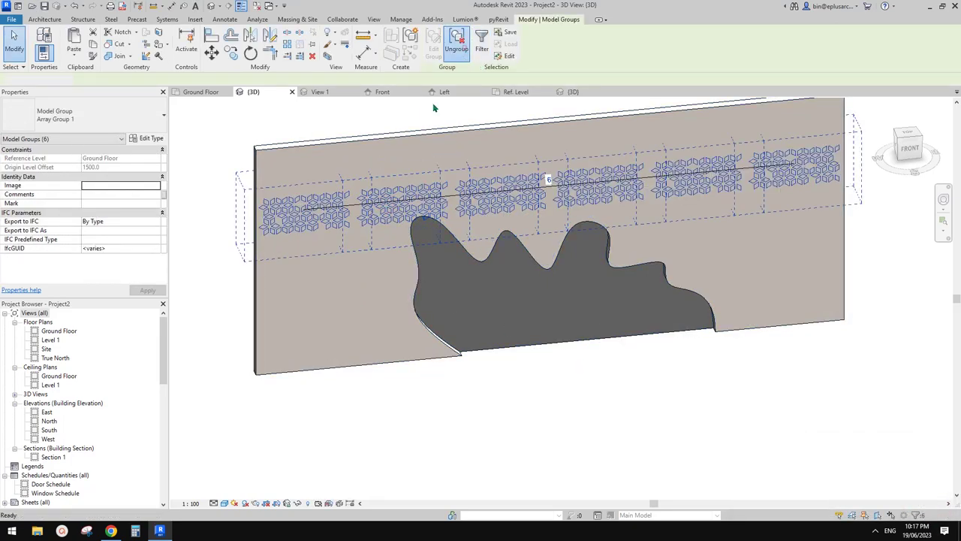
left_click(463, 47)
left_click(117, 45)
left_click(344, 291)
left_click(335, 218)
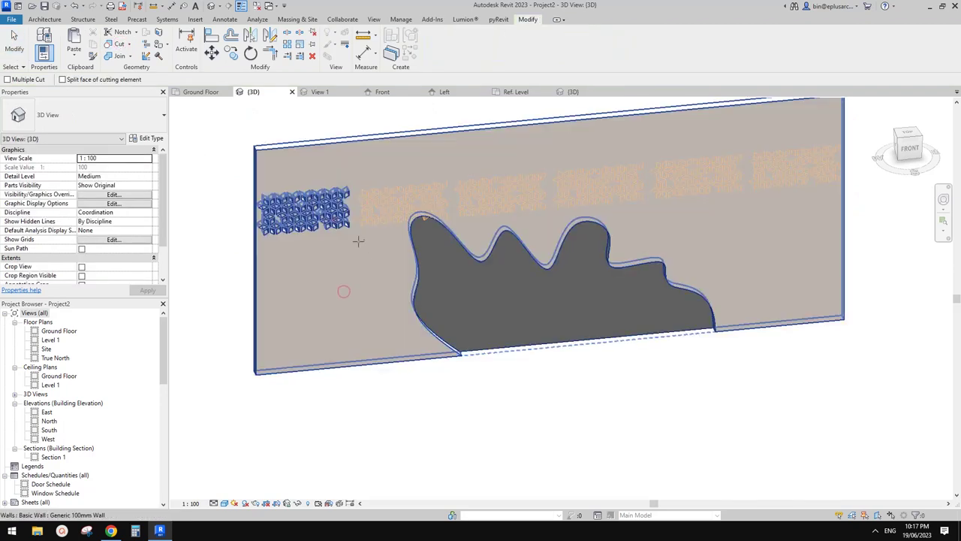
Step: Cut the front wall with each of the remaining five void patterns, working from left to right
left_click(378, 255)
left_click(409, 205)
left_click(507, 152)
left_click(520, 193)
left_click(601, 149)
left_click(619, 181)
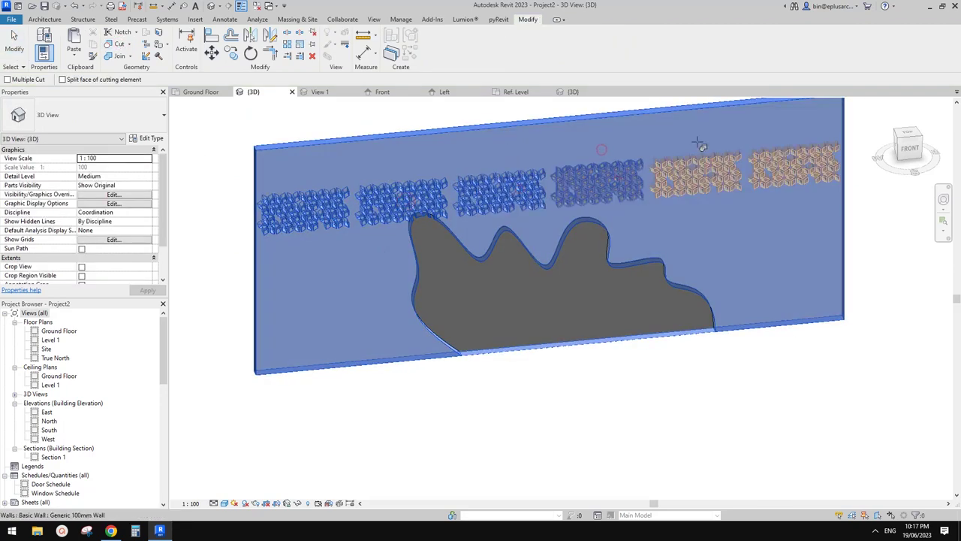
left_click(700, 144)
left_click(785, 147)
key("Escape")
Step: Open the leftmost void pattern's family for editing
middle_click_drag(751, 123, 781, 206, "shift")
scroll(681, 292, "up", 2)
middle_click_drag(672, 289, 609, 316, "shift")
scroll(579, 268, "down", 1)
scroll(389, 220, "up", 2)
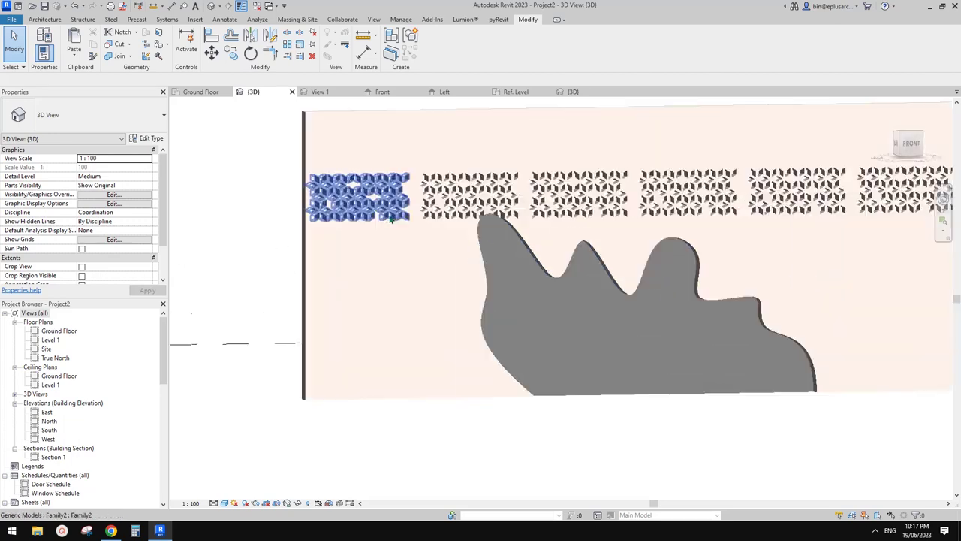
double_click(388, 212)
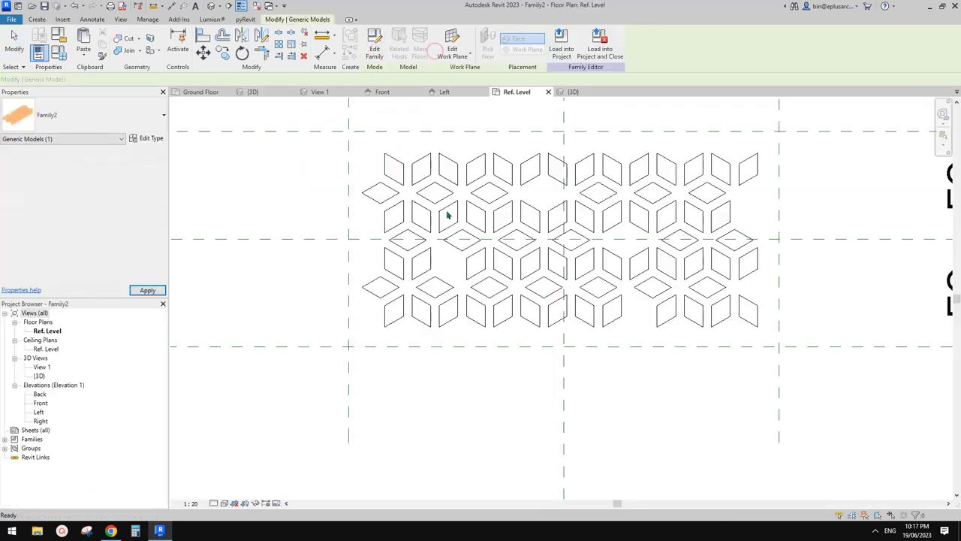
key("Escape")
Step: Edit the void extrusion's sketch and delete five scattered rhombuses from the left half of the pattern
left_click(501, 199)
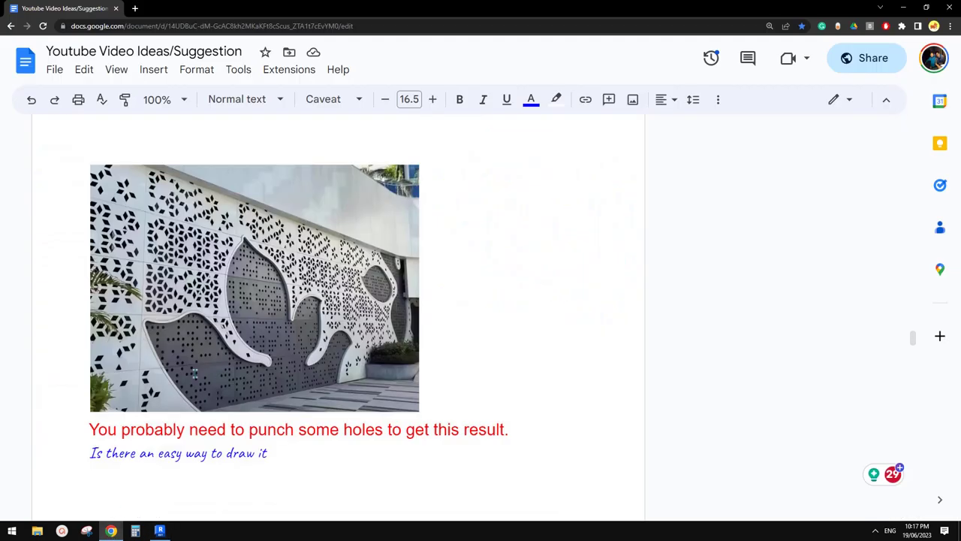
scroll(174, 235, "up", 1)
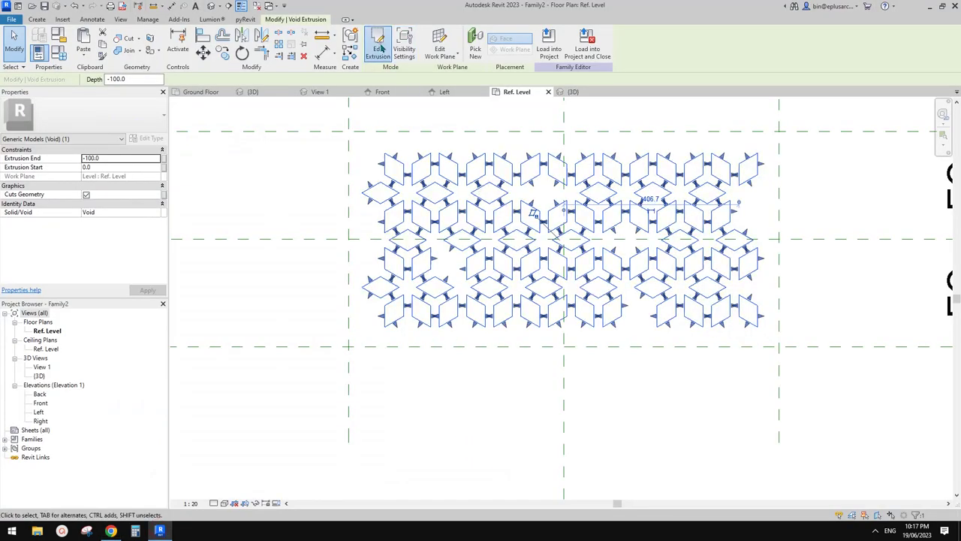
left_click(376, 41)
left_click(460, 186)
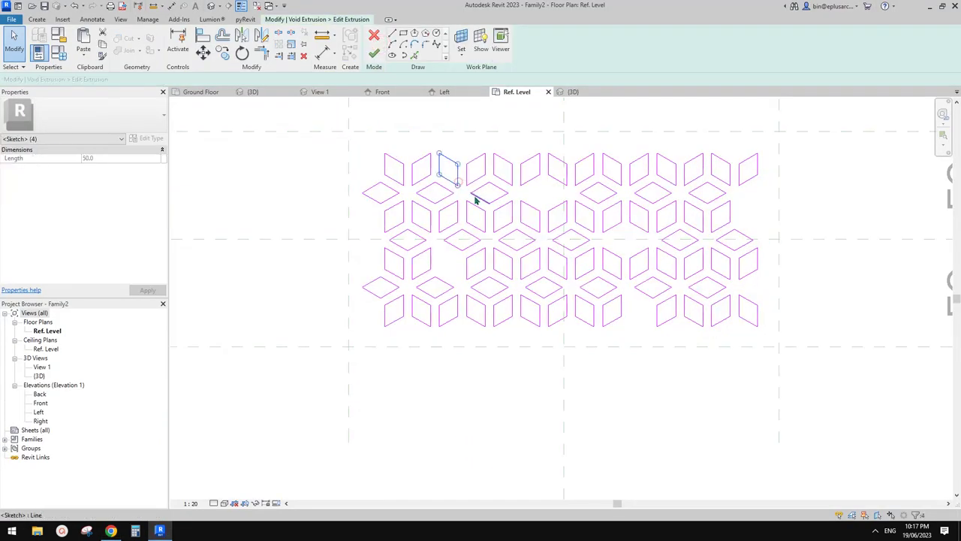
key("Delete")
left_click(503, 220)
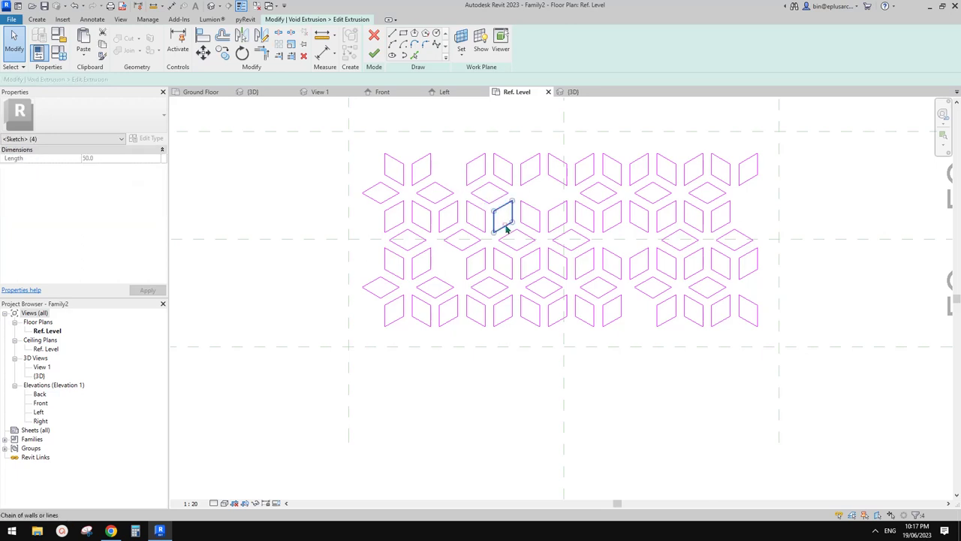
key("Delete")
left_click(529, 288)
key("Delete")
left_click(484, 310)
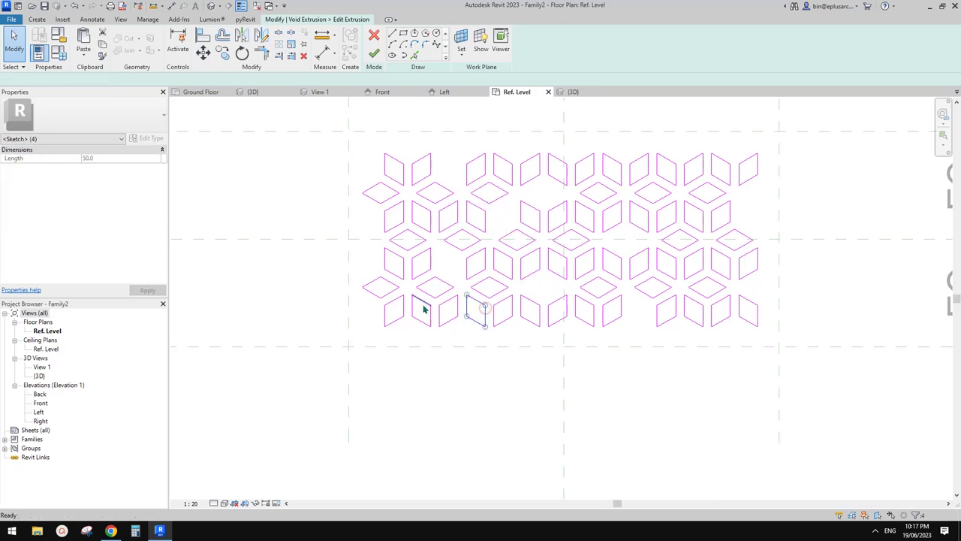
key("Delete")
left_click(425, 306)
key("Delete")
Step: Delete six scattered rhombuses from the right half of the sketch and two more from the left half
left_click(622, 262)
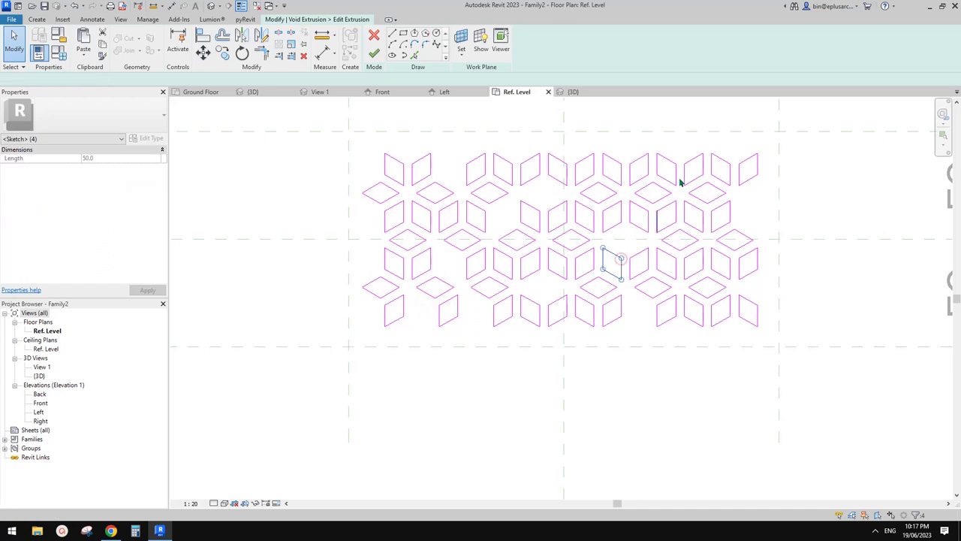
key("Delete")
left_click(674, 177)
key("Delete")
left_click(610, 161)
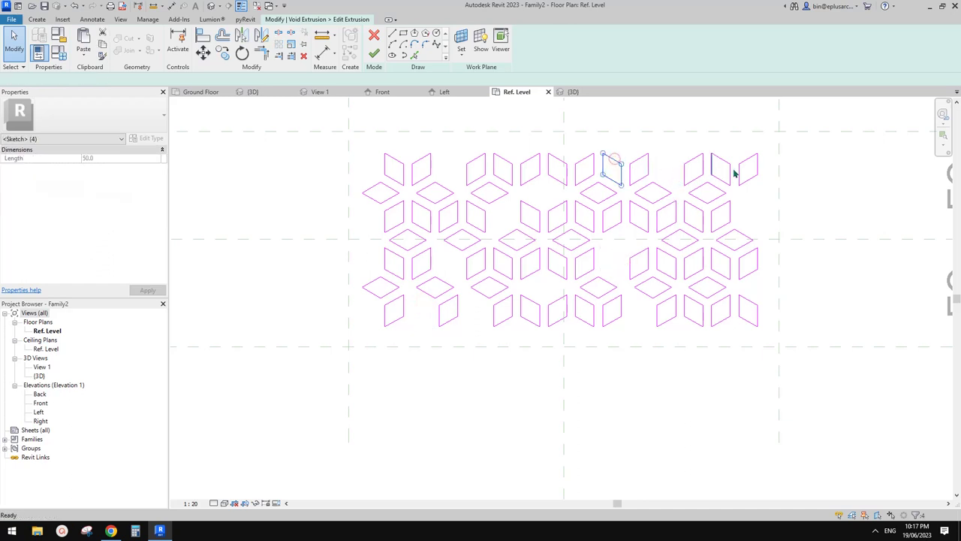
key("Delete")
left_click(721, 191)
key("Delete")
left_click(722, 257)
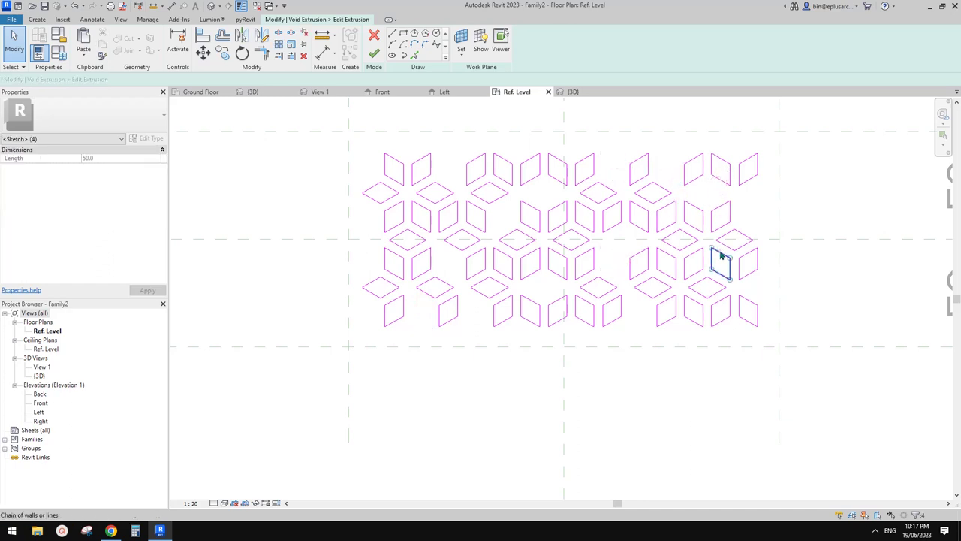
key("Delete")
left_click(697, 307)
key("Delete")
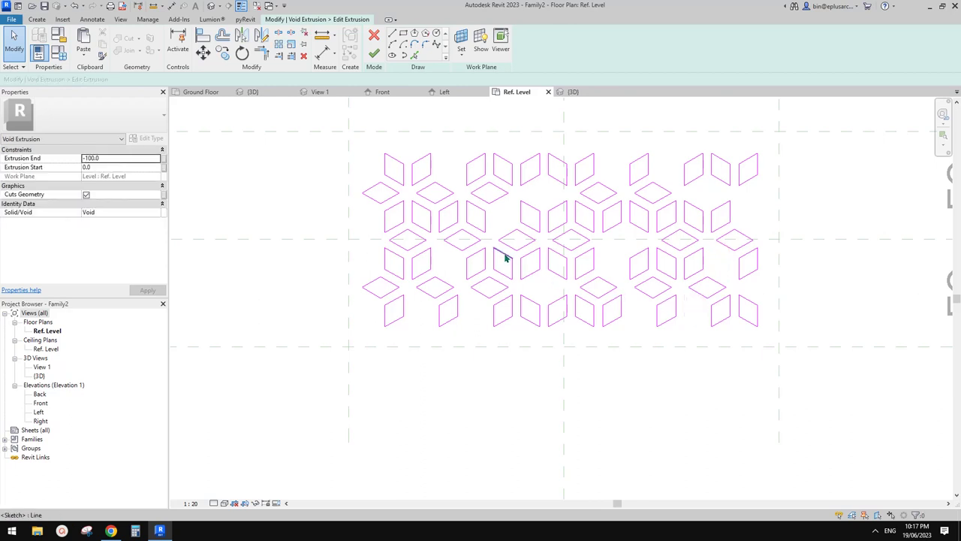
left_click(504, 258)
key("Delete")
left_click(399, 227)
key("Delete")
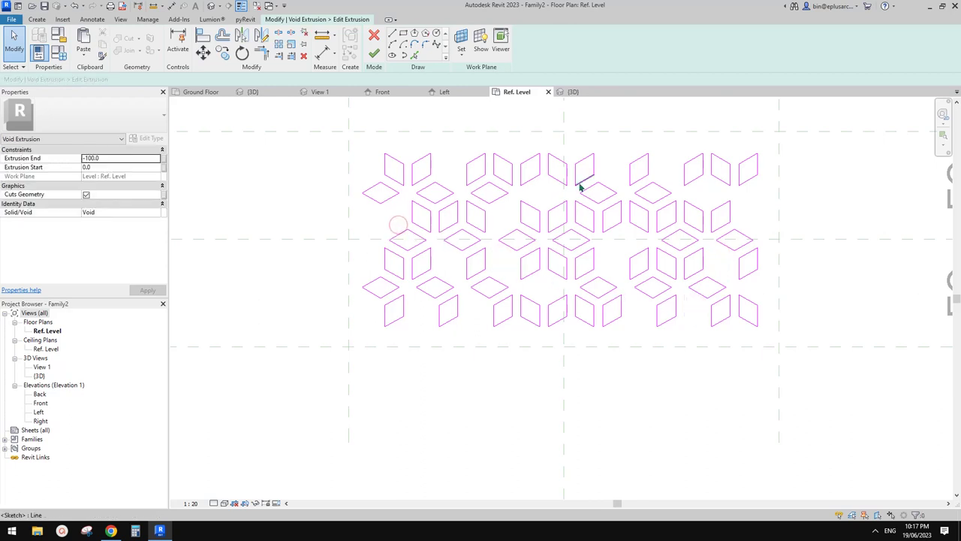
Step: Save the family as Family2AAAA in Documents, accepting that unfinished sketch edits are discarded
left_click(12, 18)
mouse_move(51, 140)
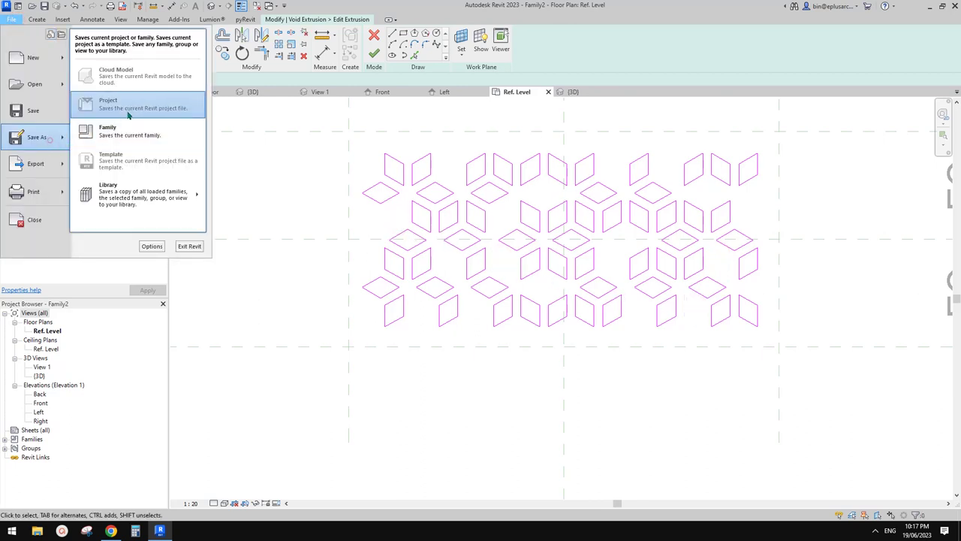
left_click(124, 130)
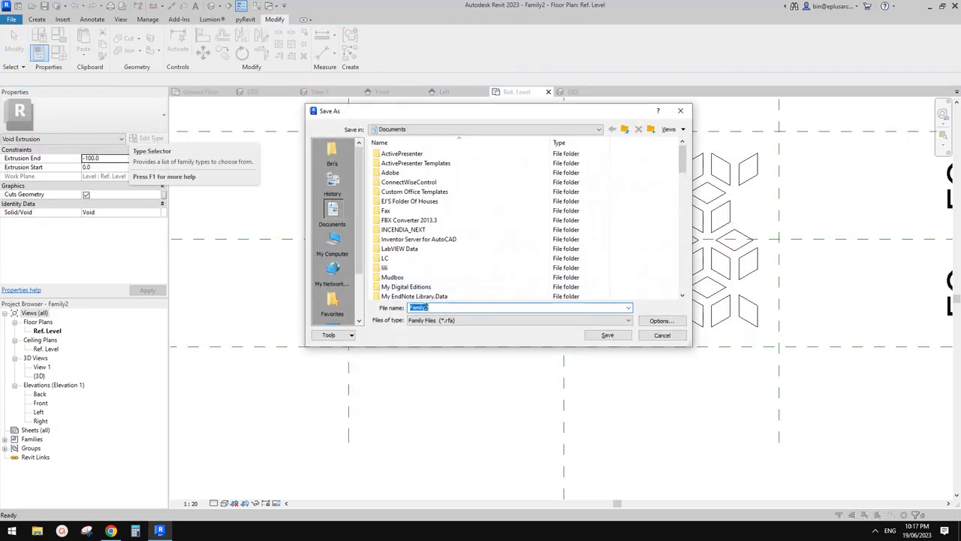
left_click(448, 307)
type("AAAAA")
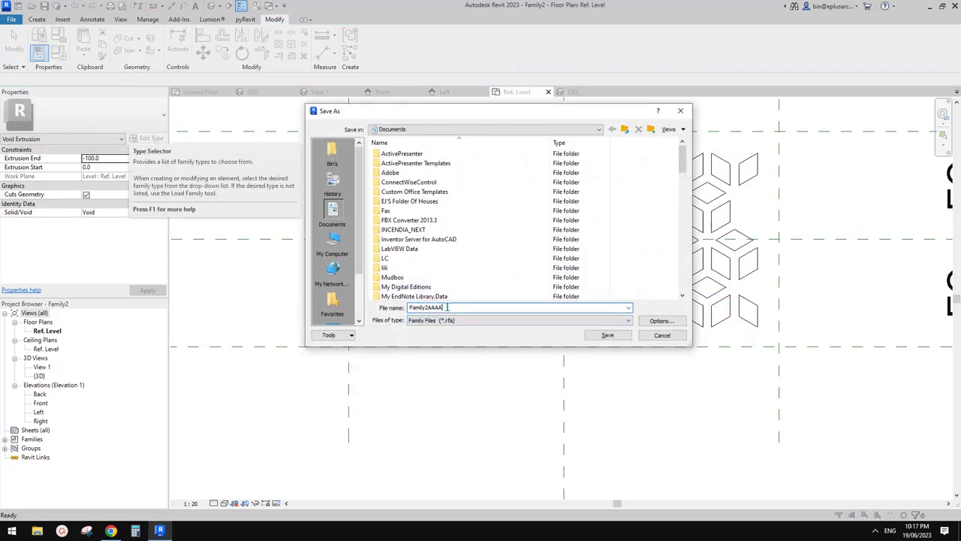
left_click(606, 335)
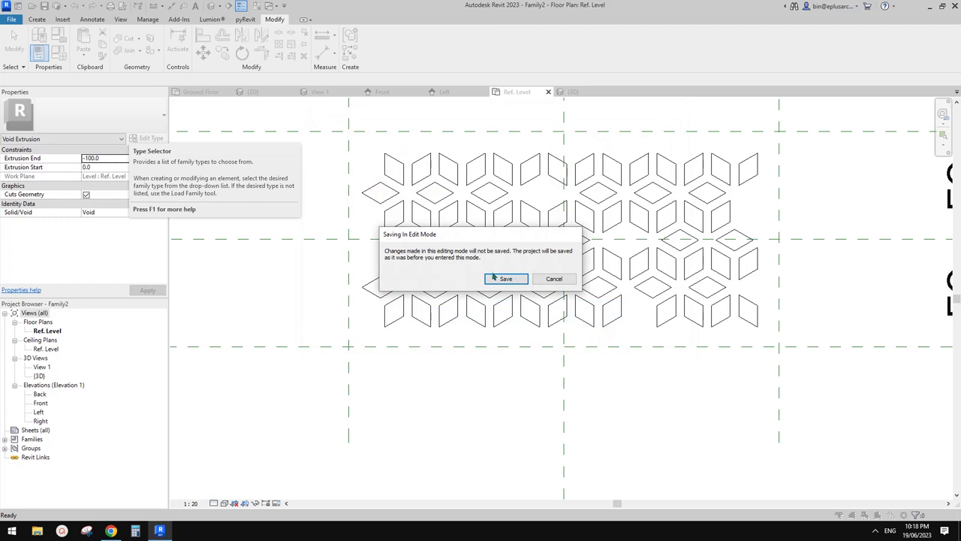
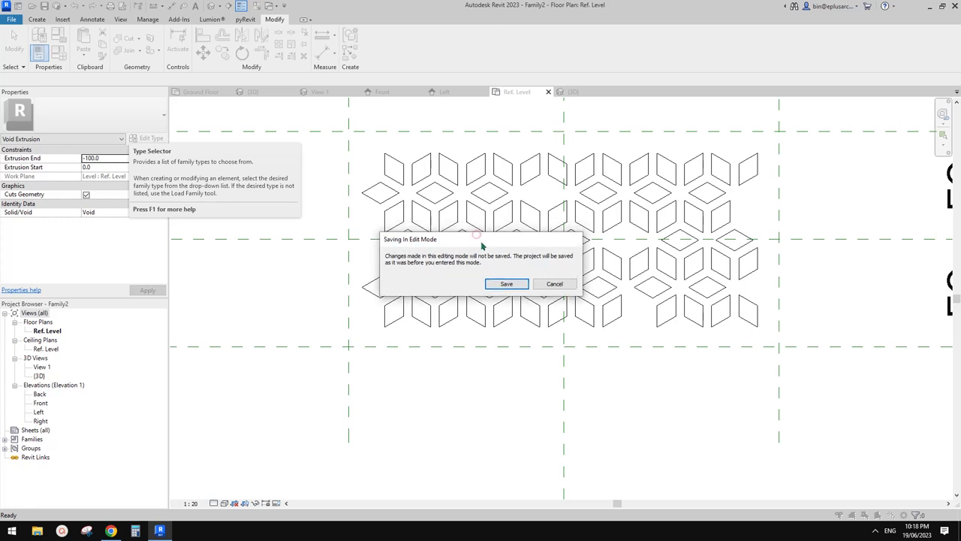
left_click(503, 280)
Step: Reopen the void extrusion's sketch for editing in the family's reference level plan
middle_click_drag(424, 198, 419, 211)
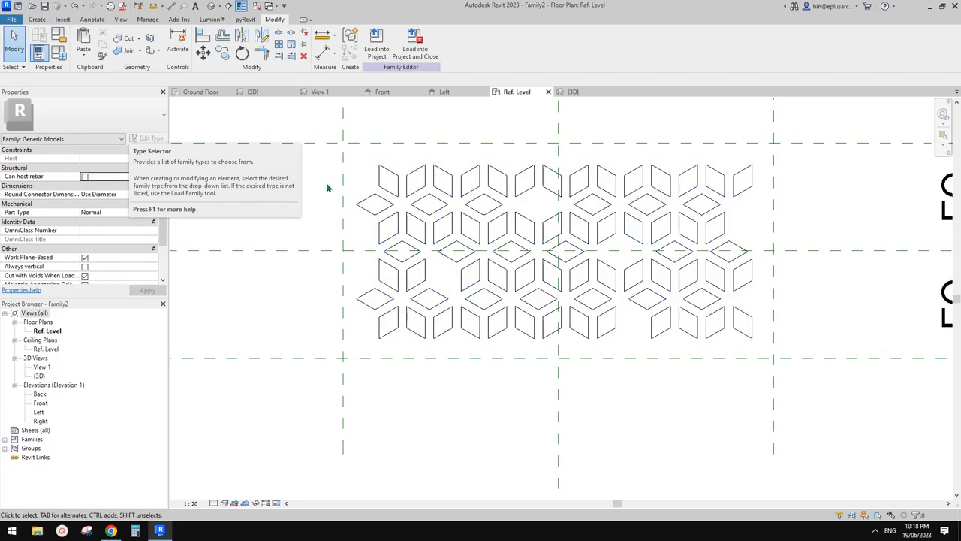
middle_click_drag(539, 229, 479, 229)
left_click(474, 227)
scroll(556, 231, "down", 1)
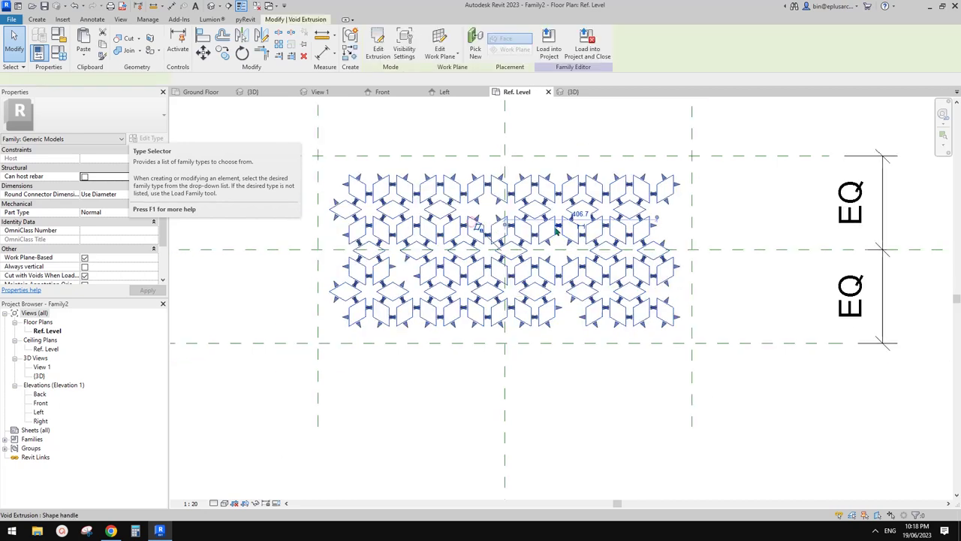
left_click(378, 46)
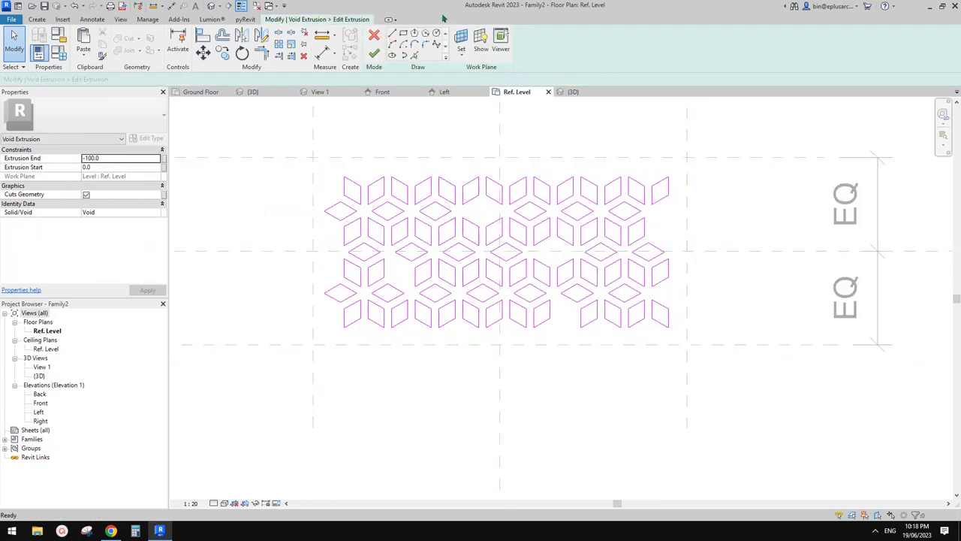
Step: Delete five scattered rhombuses from the left half of the void sketch to thin out the pattern
middle_click_drag(489, 301, 490, 305)
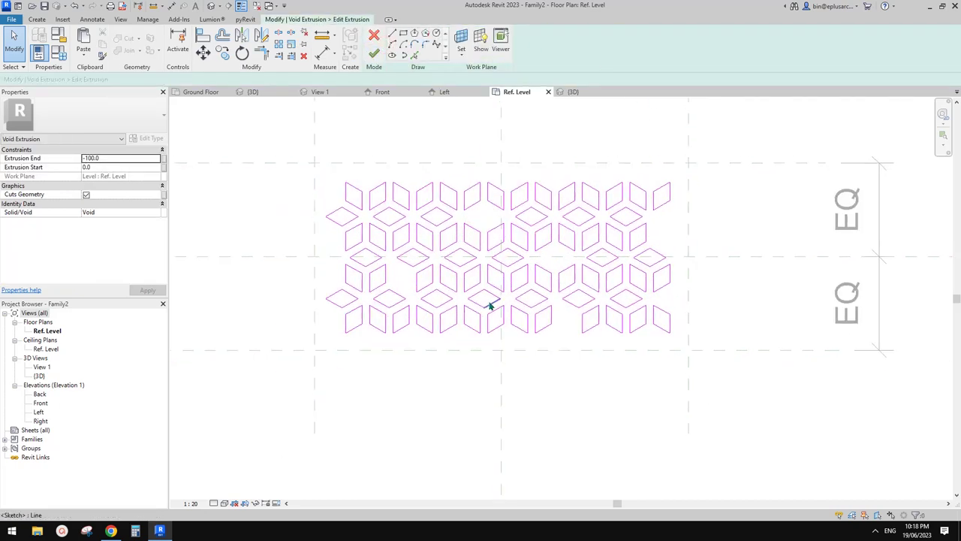
key("Tab")
left_click(445, 309)
key("Delete")
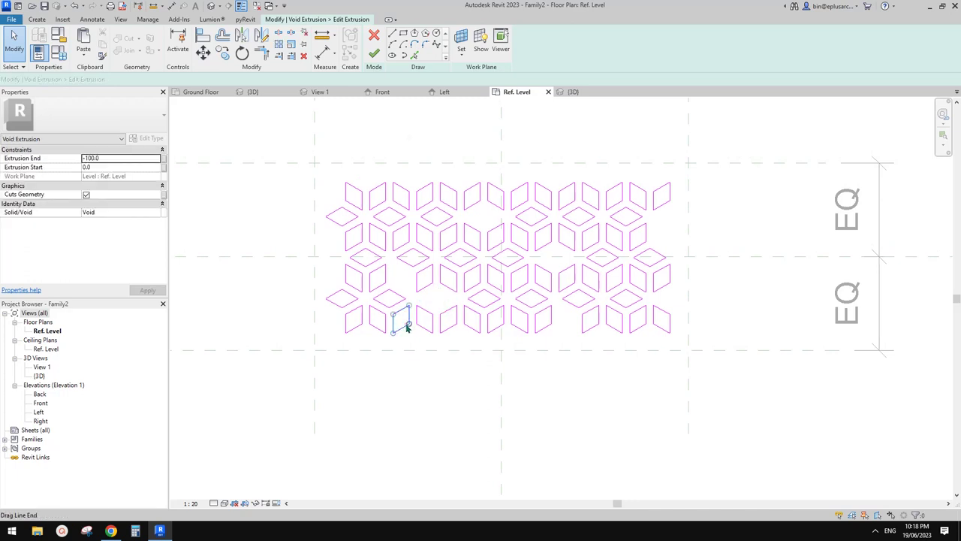
key("Tab")
left_click(407, 327)
key("Delete")
key("Tab")
left_click(428, 235)
key("Delete")
key("Tab")
left_click(393, 216)
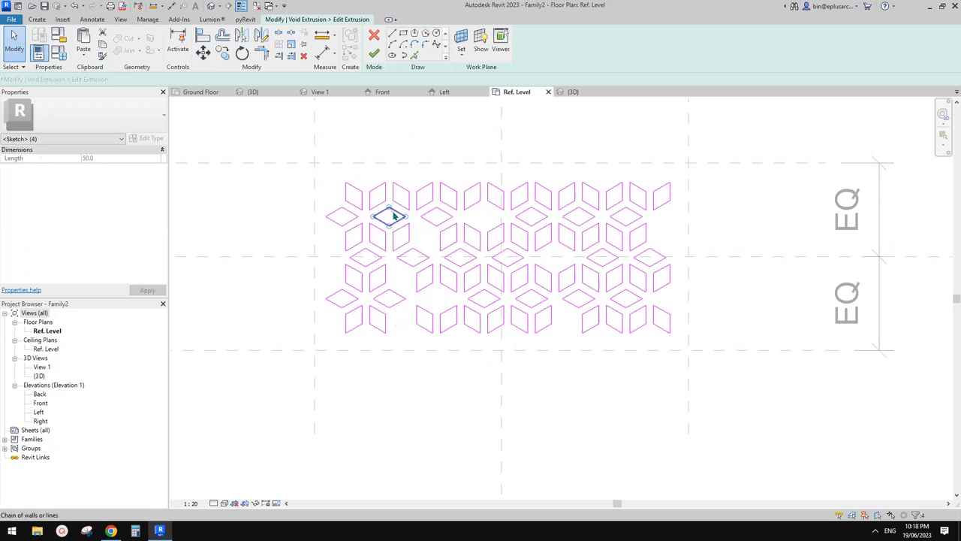
key("Delete")
key("Tab")
left_click(353, 277)
key("Delete")
Step: Delete three rhombuses around the vertical centre line of the void sketch
key("Tab")
left_click(521, 232)
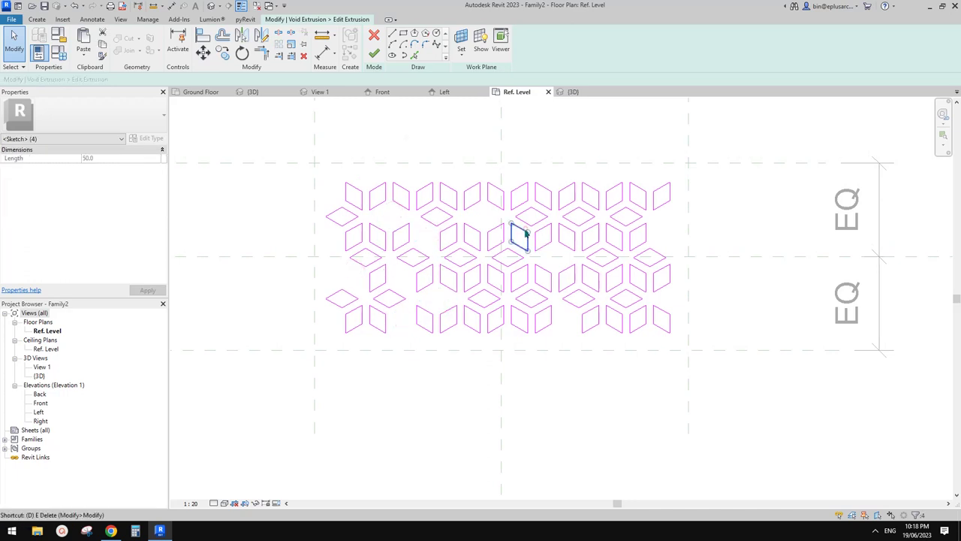
key("Delete")
left_click(493, 298)
key("Delete")
key("Tab")
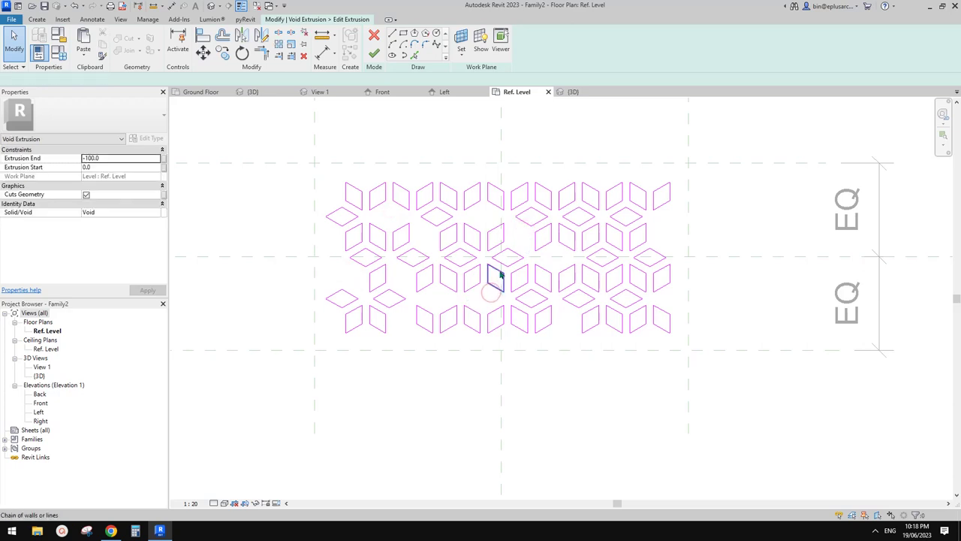
left_click(494, 275)
key("Delete")
Step: Delete three rhombuses from the right half of the sketch, one each in the top, third and bottom rows of upright rhombuses
left_click(592, 207)
left_click(592, 204)
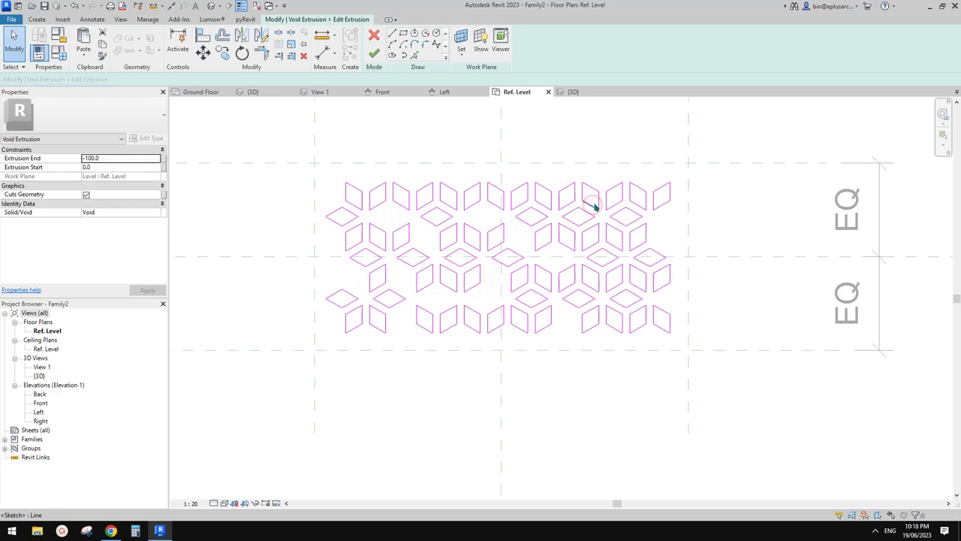
left_click(598, 203)
key("Delete")
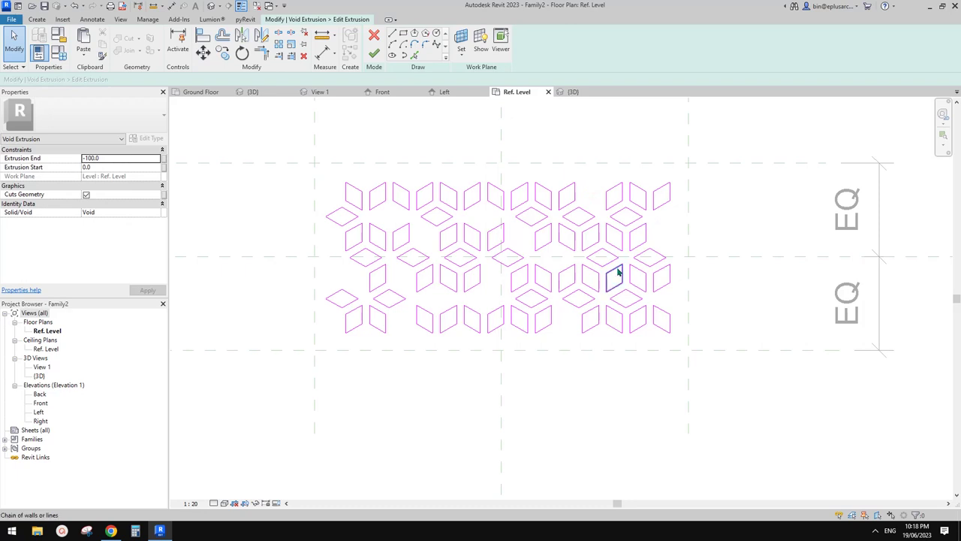
left_click(618, 274)
key("Delete")
left_click(616, 315)
key("Delete")
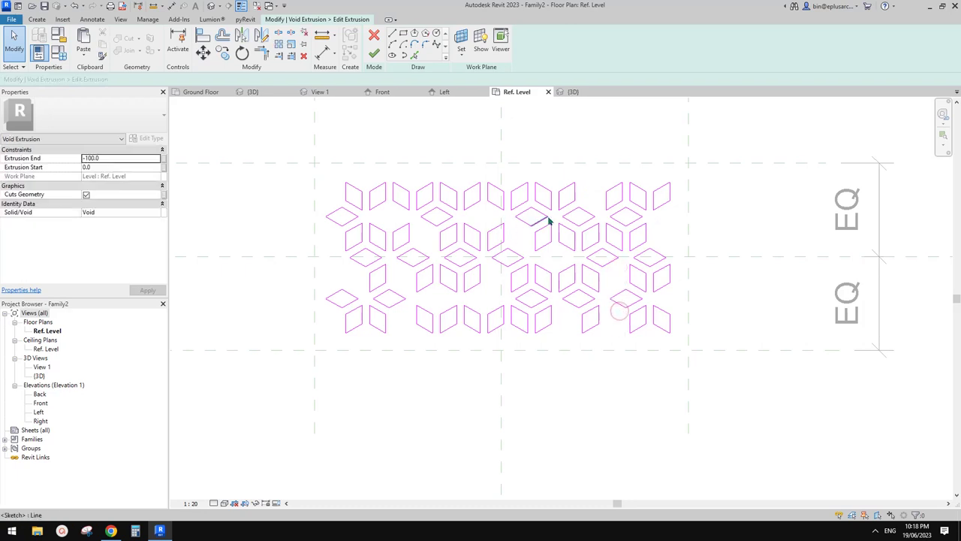
Step: Delete two more rhombuses left of the centre line and finish the void extrusion's sketch
left_click(469, 255)
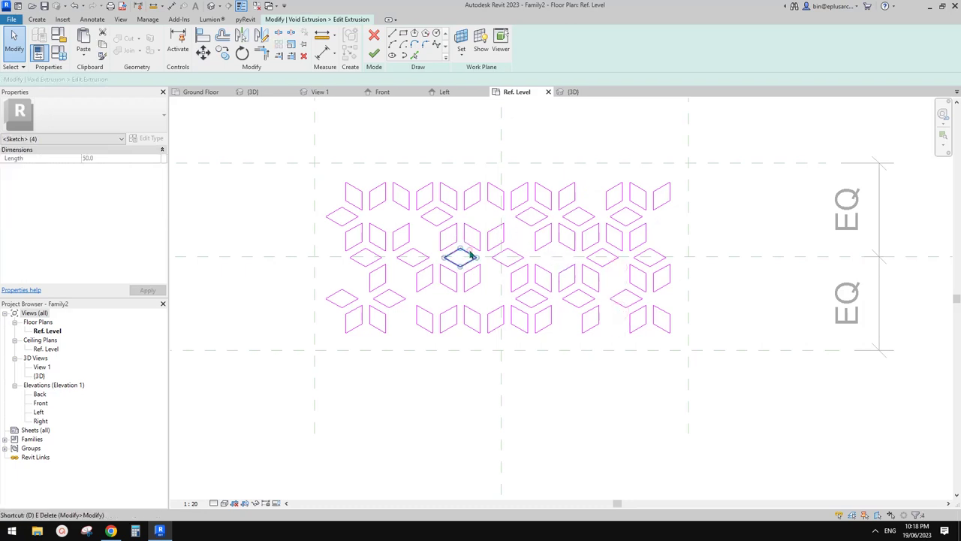
key("Delete")
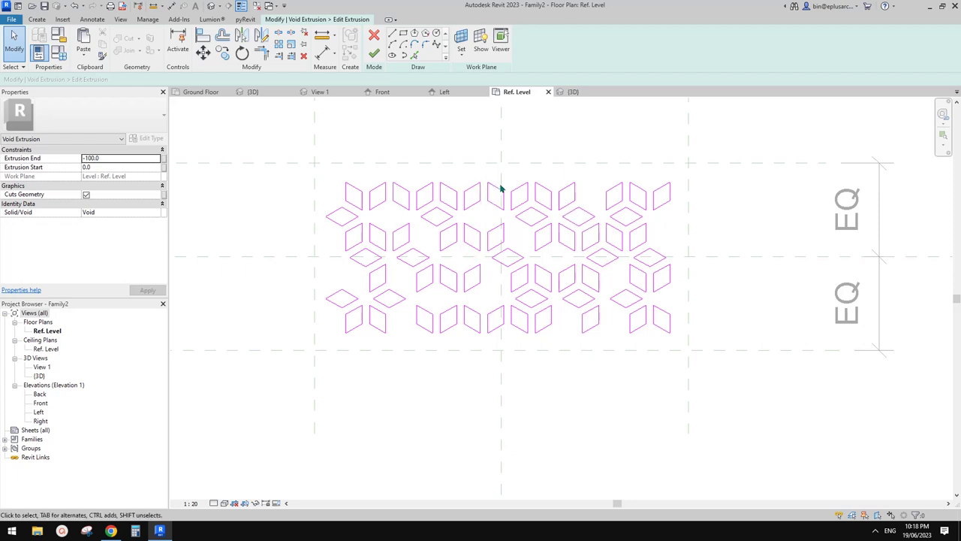
left_click(431, 188)
key("Delete")
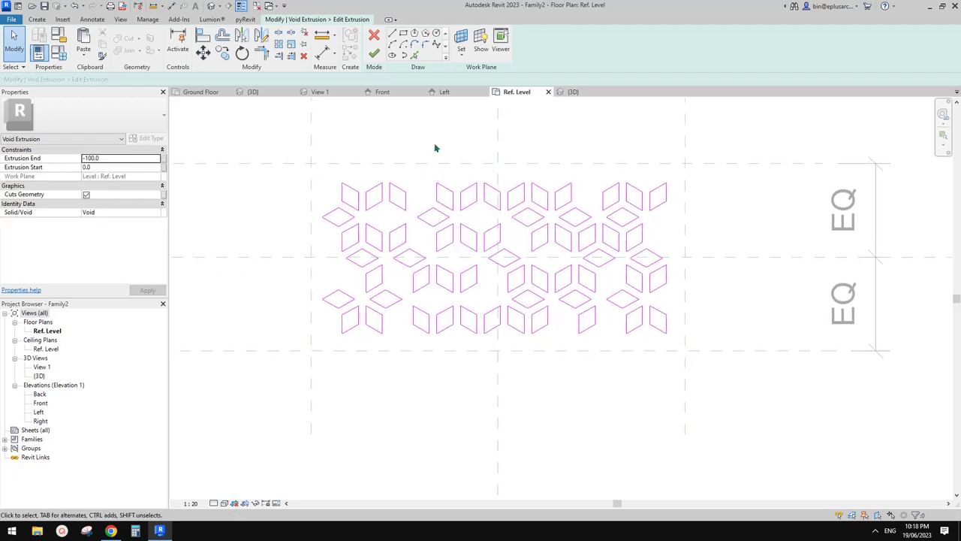
scroll(439, 141, "up", 2)
left_click(373, 54)
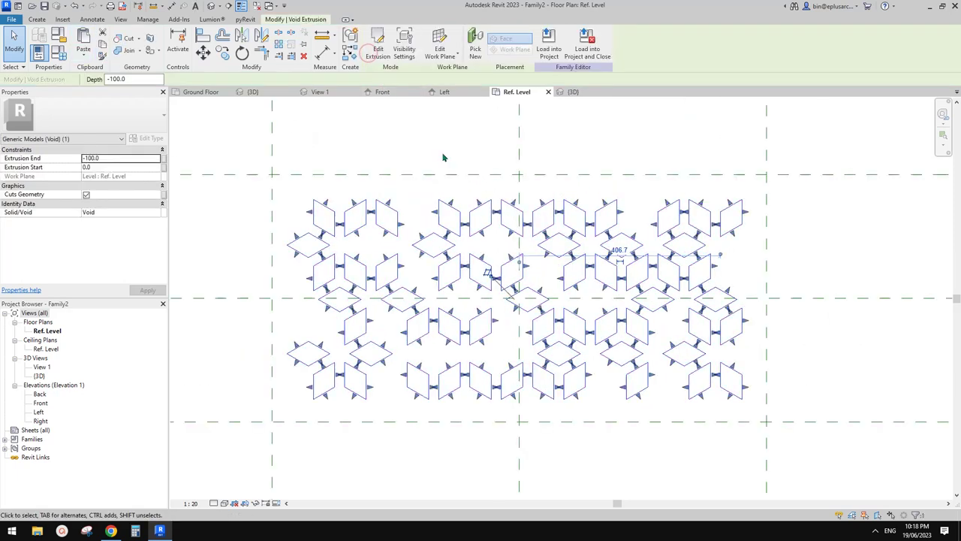
key("Escape")
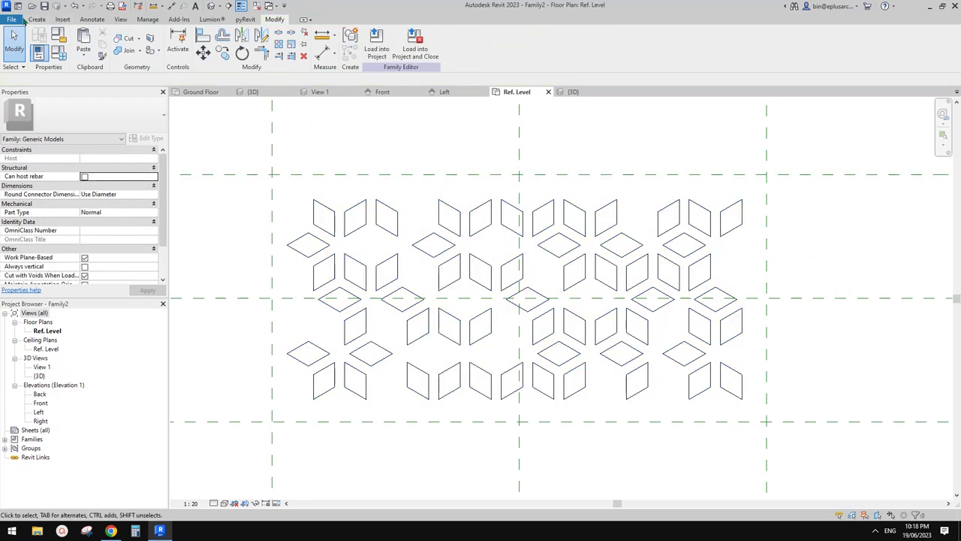
Step: Save the edited family as Family2AAAAAAA in Documents
left_click(12, 19)
mouse_move(41, 139)
left_click(120, 105)
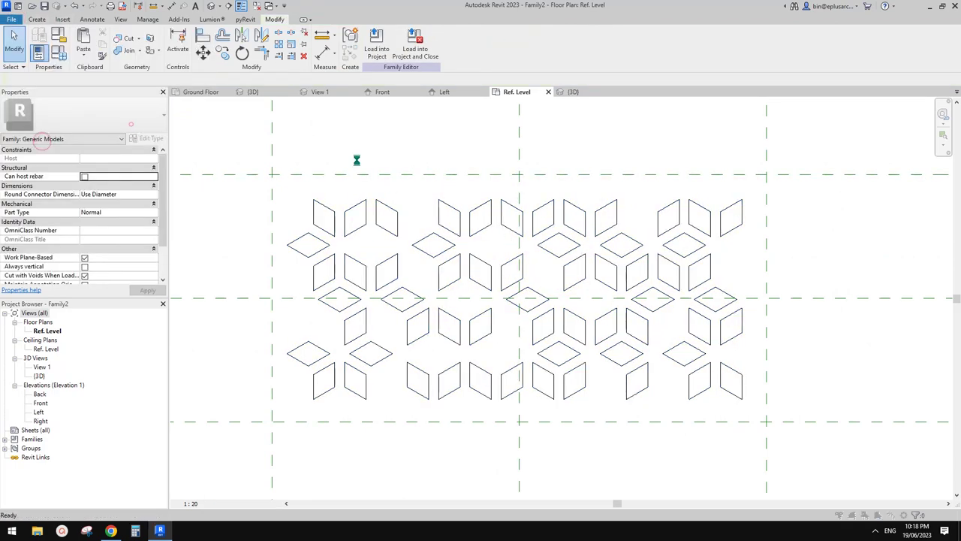
left_click(456, 308)
type("AAA")
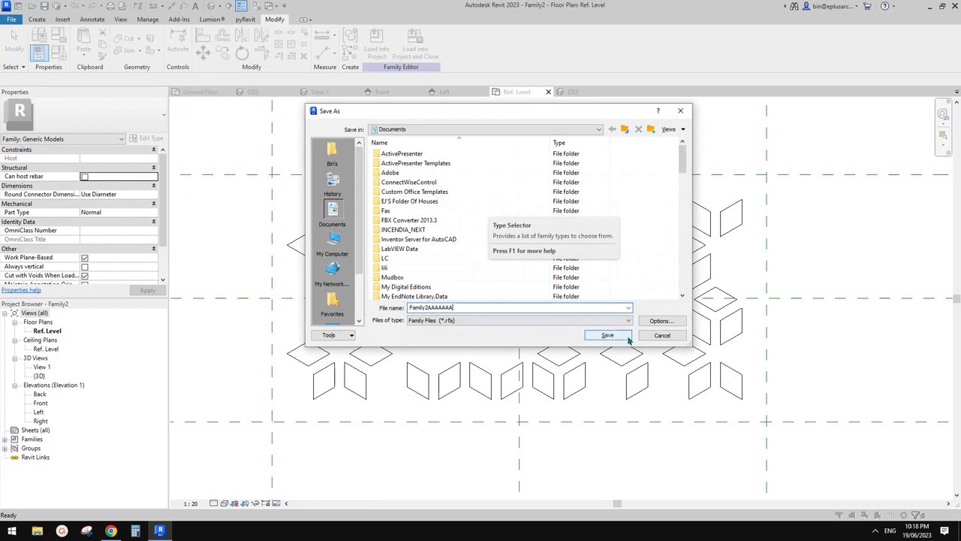
type("AAAA")
left_click(617, 336)
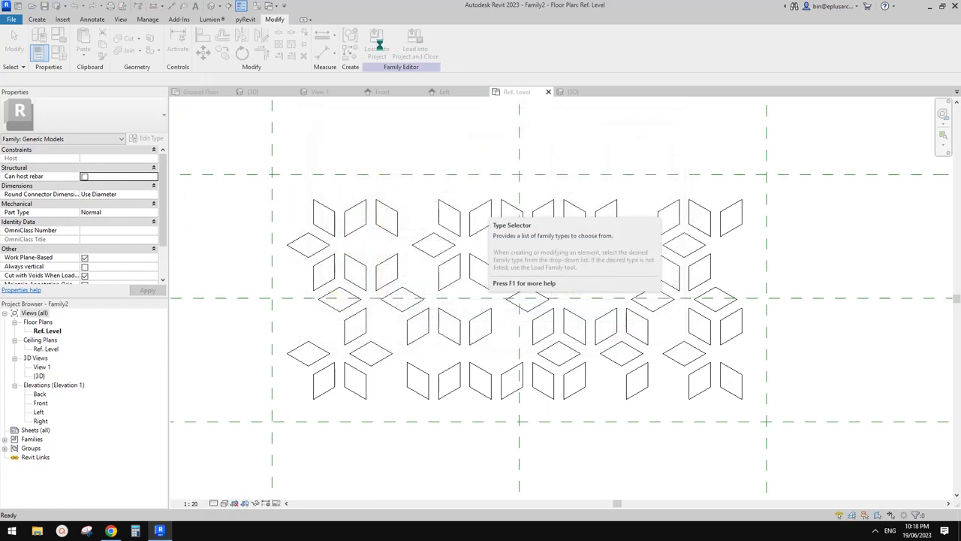
Step: Load the new family into Project2 and return to the 3D view without placing an instance
left_click(377, 47)
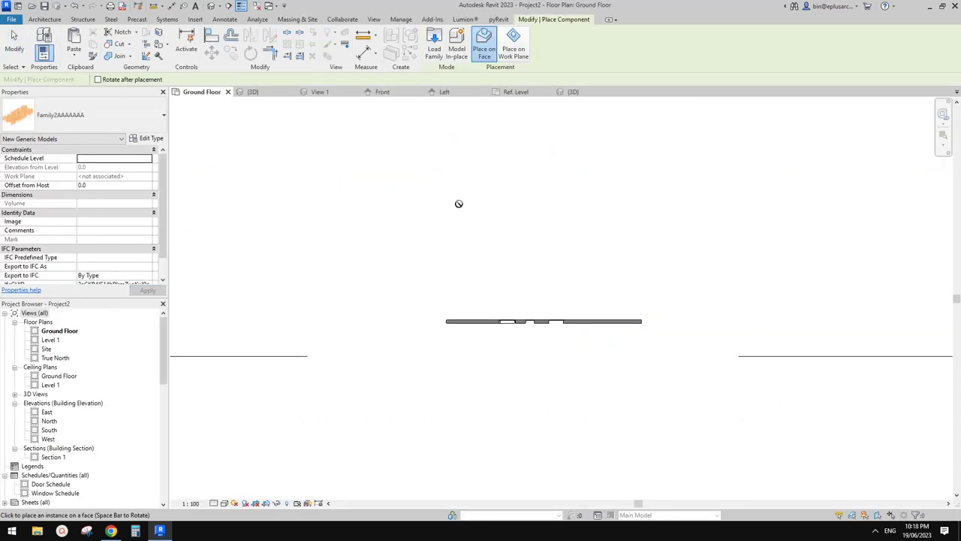
left_click(213, 7)
key("Escape")
Step: Copy the row of six void patterns 500 mm straight up the front wall
scroll(489, 214, "down", 3)
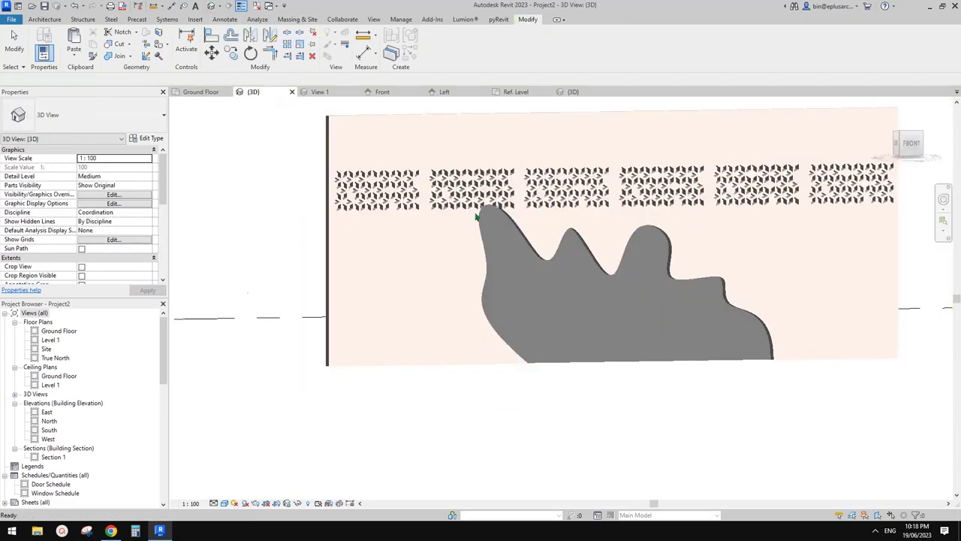
middle_click_drag(616, 193, 589, 199)
left_click_drag(285, 163, 823, 234)
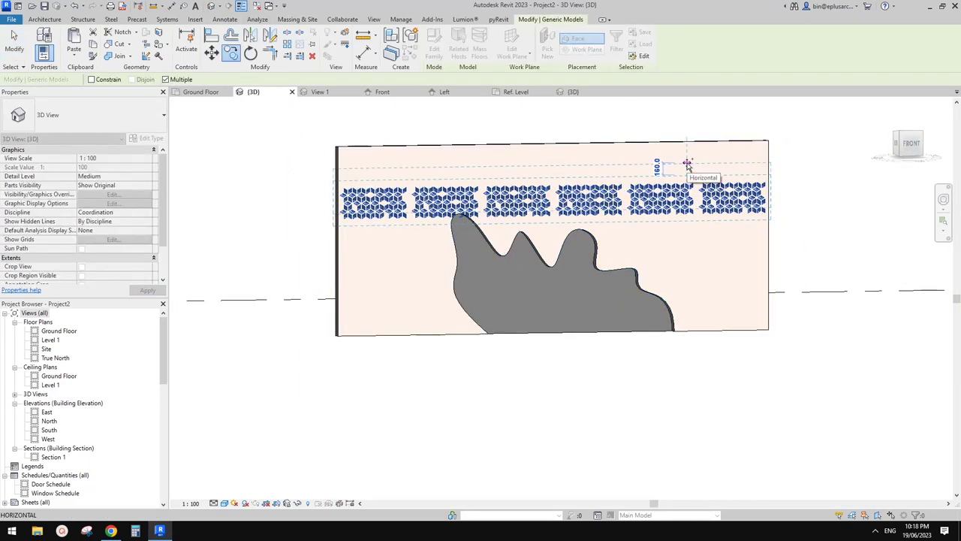
type("50")
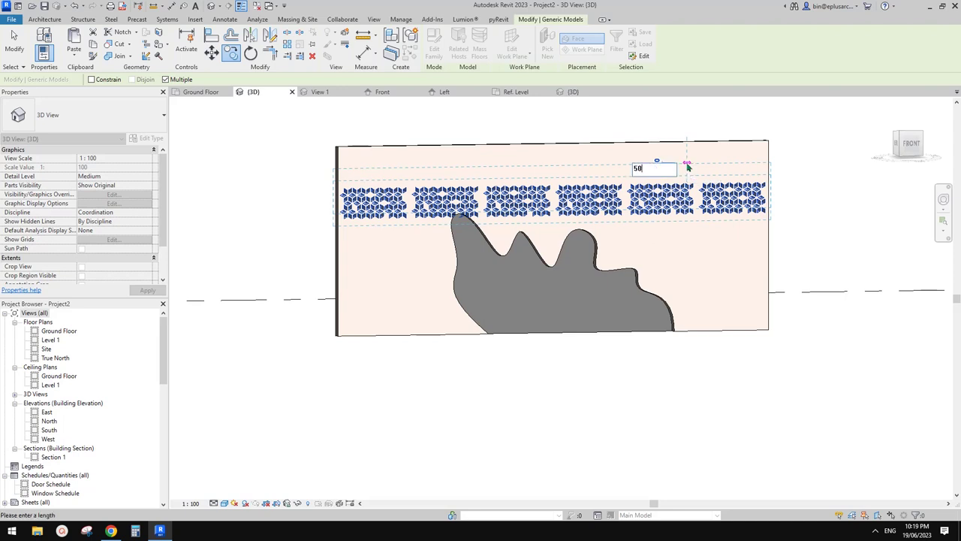
type("0")
key("Return")
key("Escape")
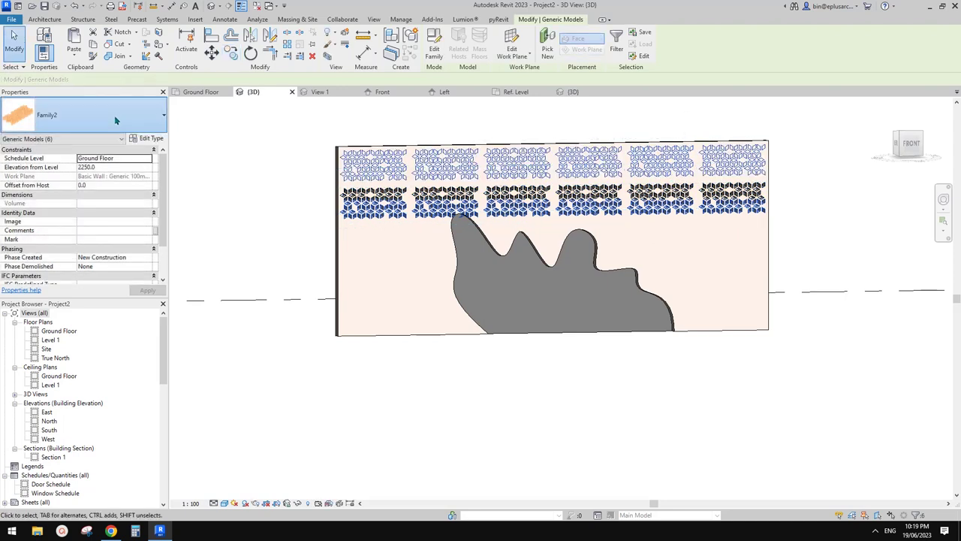
Step: Change the six copied void patterns in the upper row to the Family2AAAAAAA type
left_click(114, 115)
left_click(90, 188)
scroll(303, 131, "up", 2)
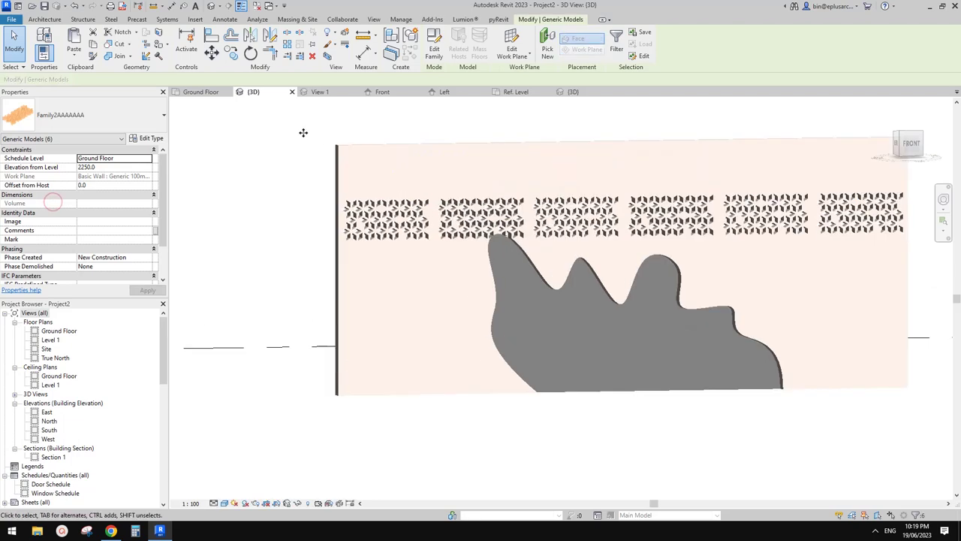
Step: Cut the front wall with each of the six void patterns in the upper row
left_click(118, 56)
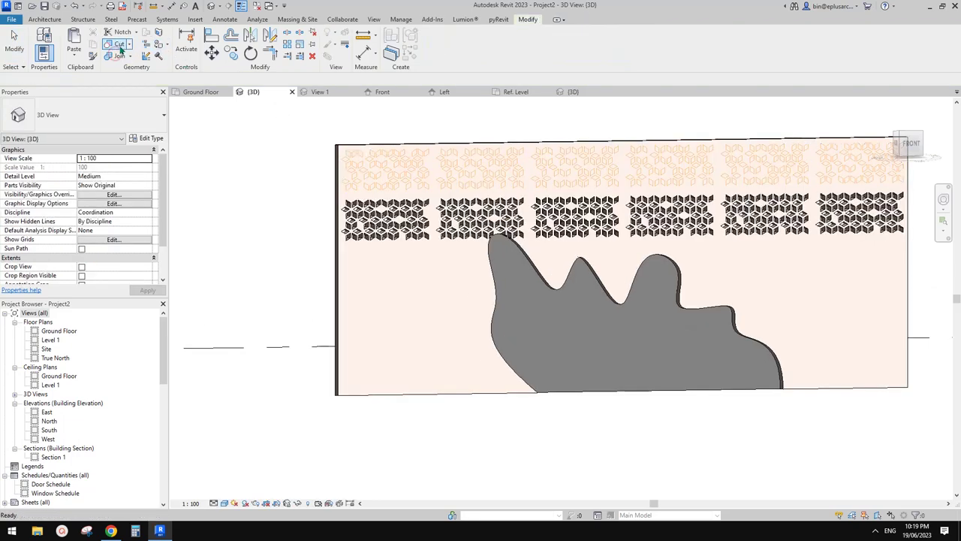
left_click(118, 45)
left_click(386, 263)
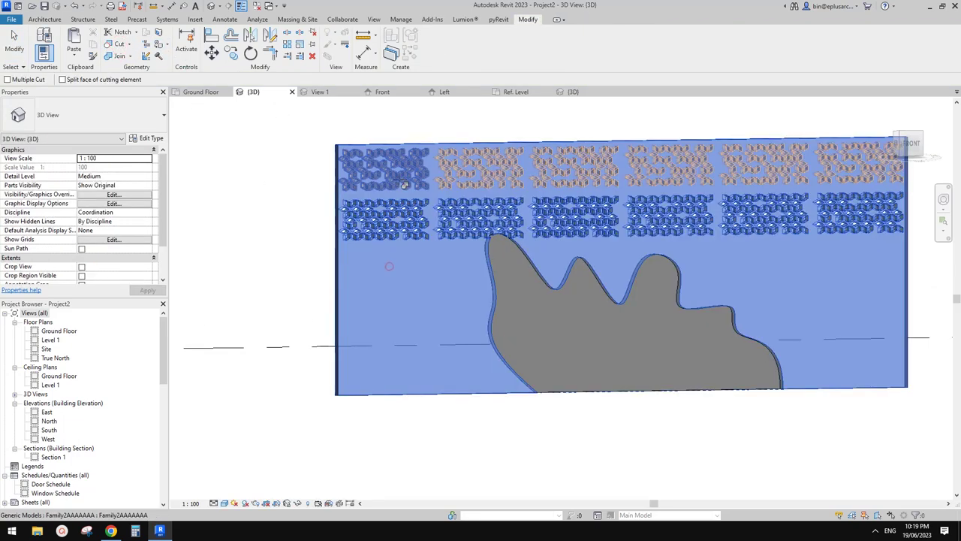
left_click(598, 160)
left_click(854, 169)
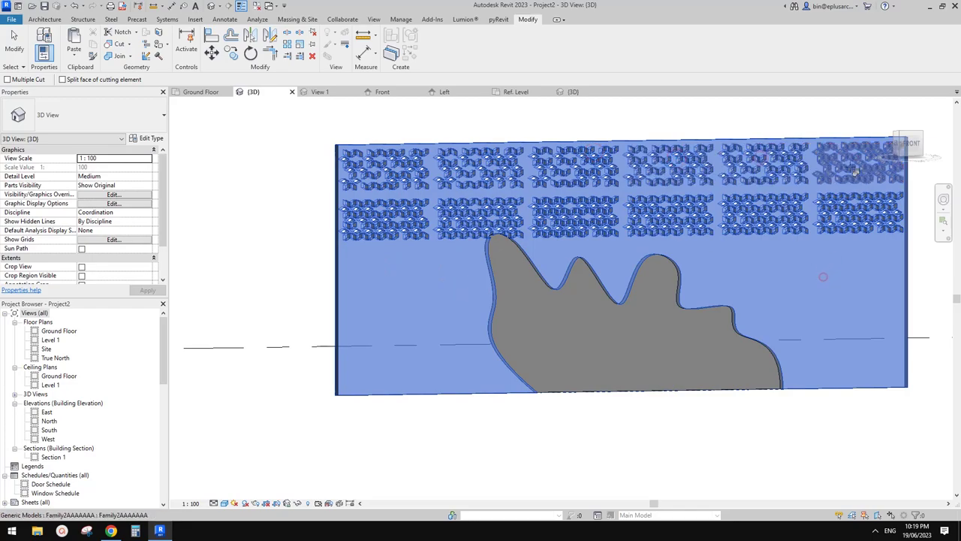
left_click(824, 277)
key("Escape")
Step: Examine both rows of perforations from several angles and compare the wall with the reference photo in the Google Docs document
scroll(759, 205, "down", 1)
middle_click_drag(760, 212, 655, 242, "shift")
scroll(678, 232, "up", 3)
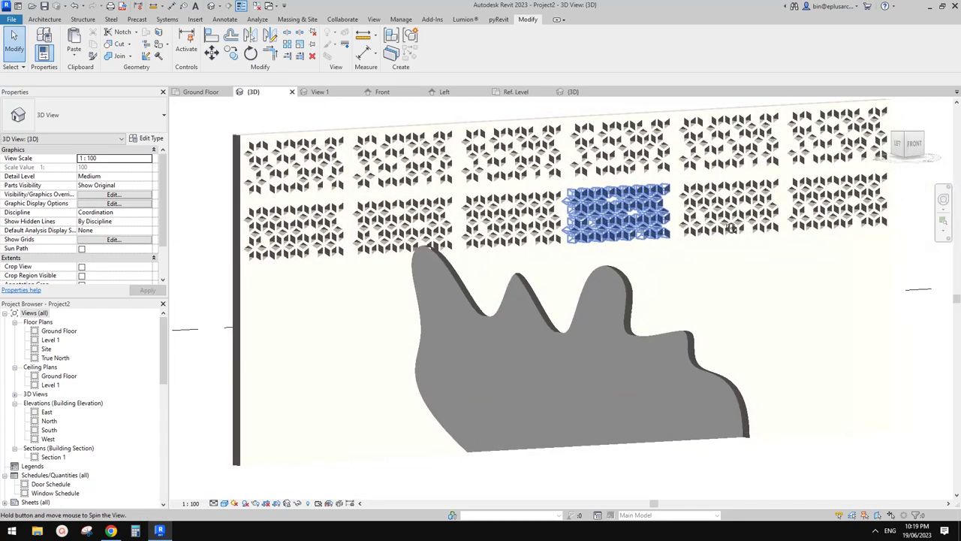
scroll(654, 242, "down", 2)
left_click(795, 238)
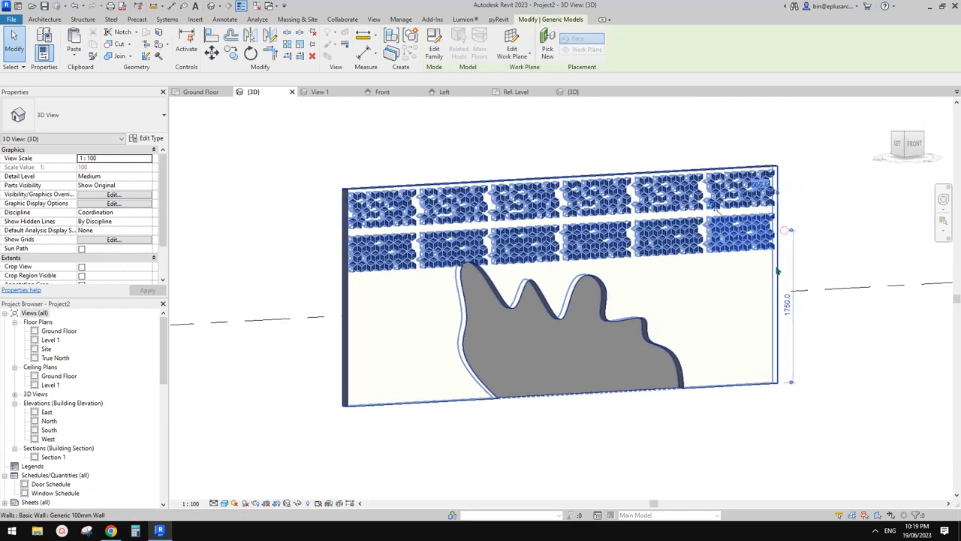
middle_click_drag(796, 239, 750, 300, "shift")
key("Escape")
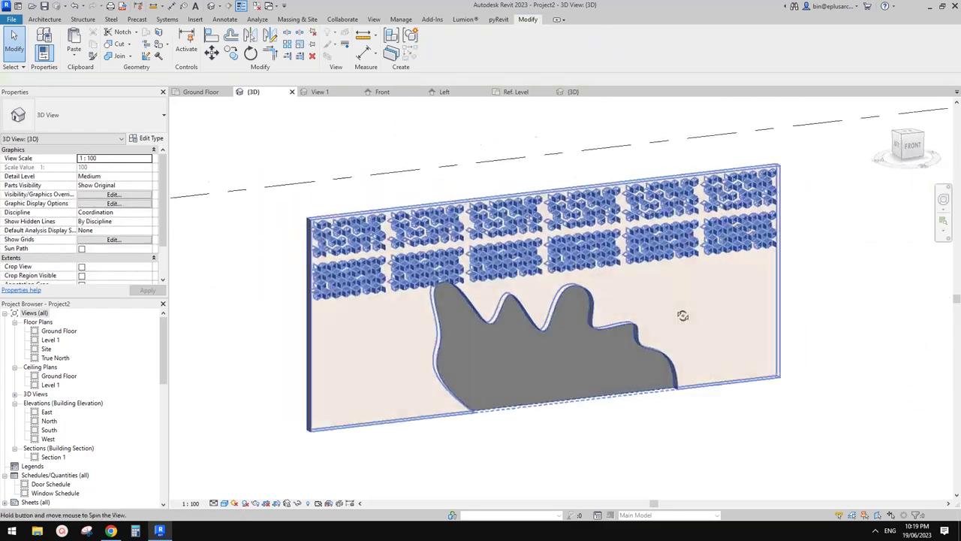
scroll(544, 242, "up", 5)
scroll(545, 242, "down", 3)
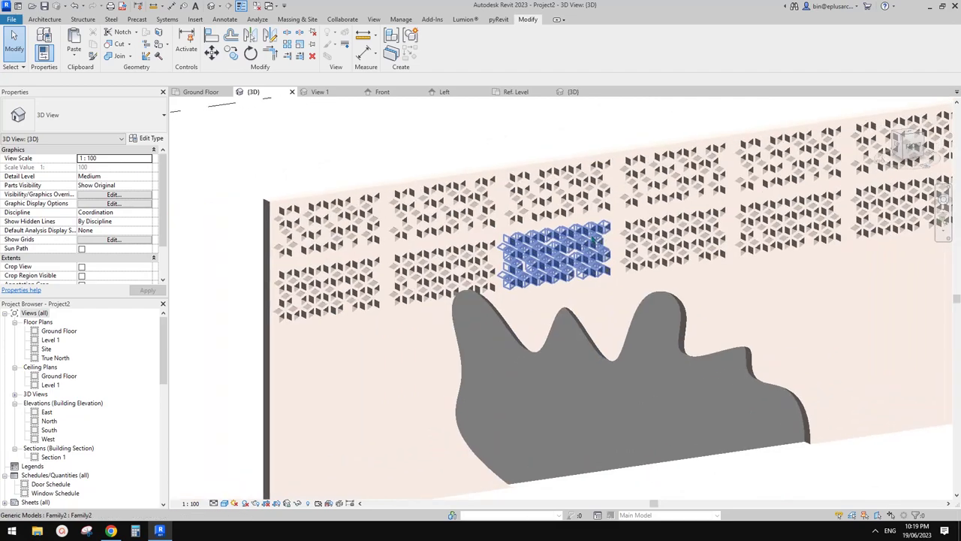
middle_click_drag(531, 250, 383, 267, "shift")
left_click(634, 163)
middle_click_drag(634, 163, 647, 207, "shift")
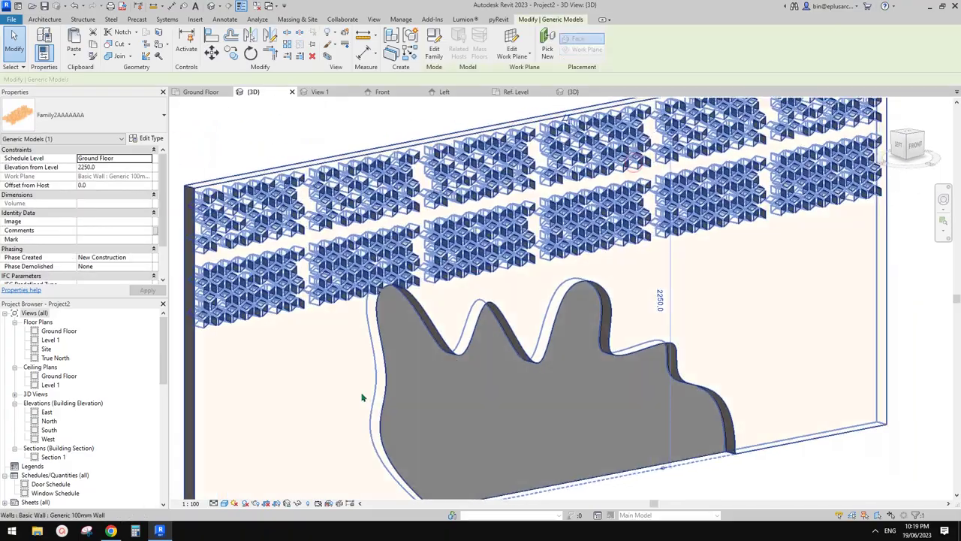
left_click(112, 531)
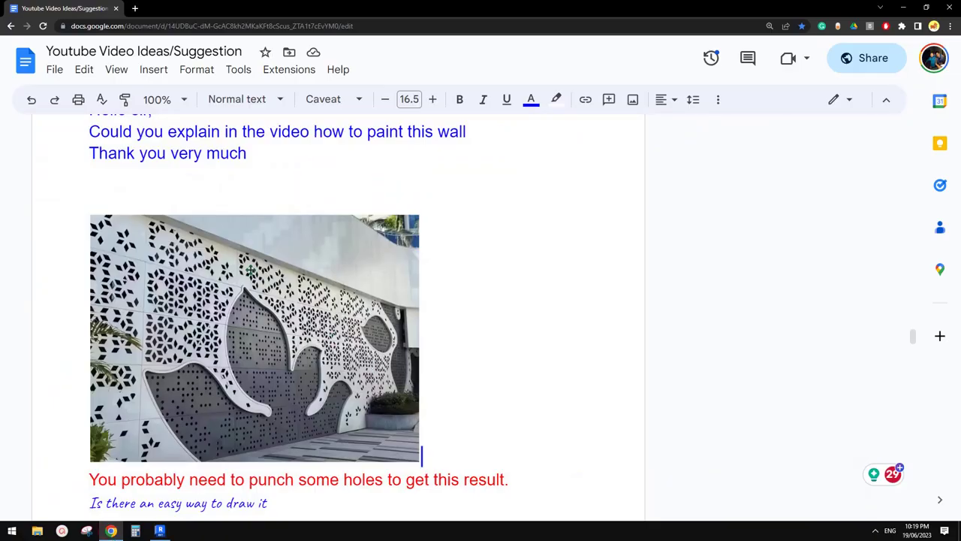
left_click(162, 533)
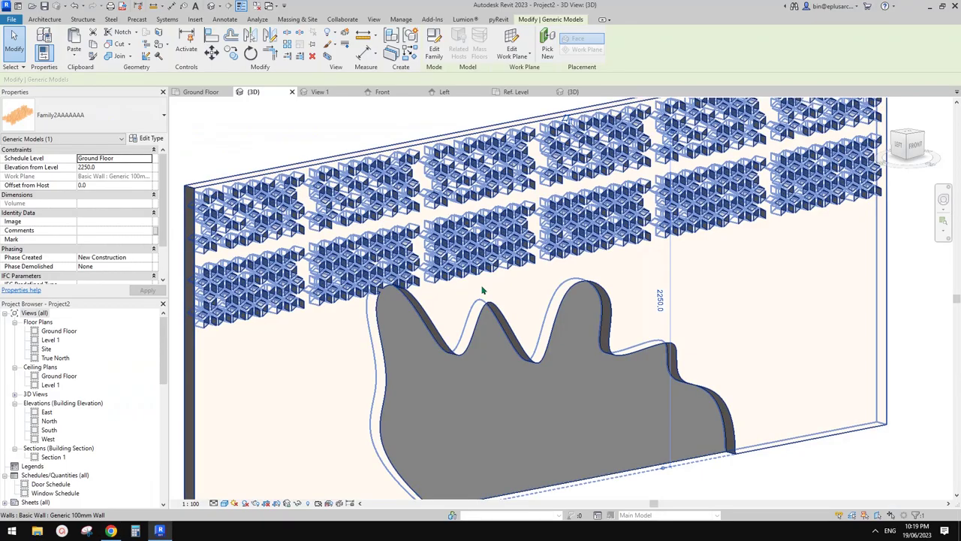
Step: Compare the two perforated rows and the plain lower area of the front wall with the reference photo in Google Docs
mouse_move(483, 290)
middle_mouse_down("shift")
mouse_move(438, 260)
mouse_move(485, 278)
middle_mouse_up("shift")
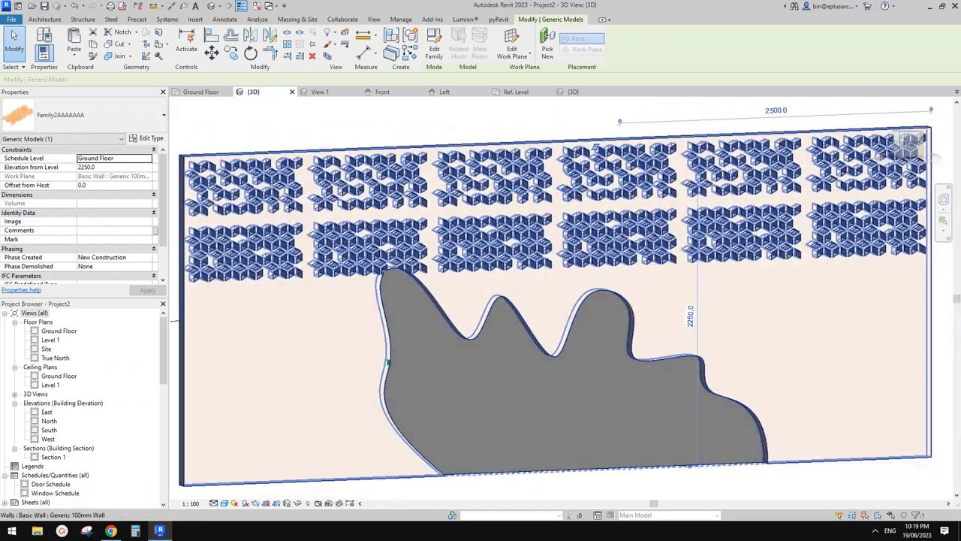
middle_click_drag(399, 360, 444, 345)
left_click(248, 457)
left_click(110, 531)
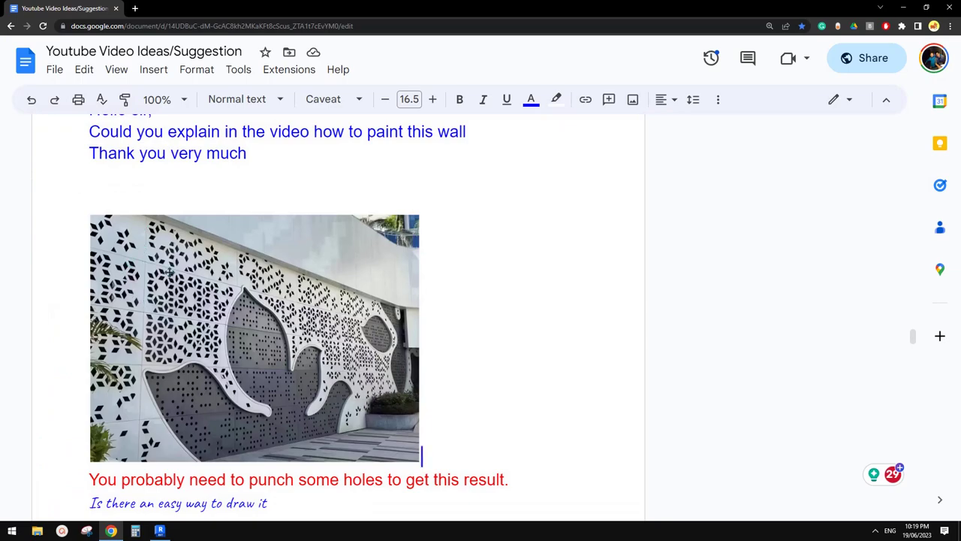
left_click(159, 531)
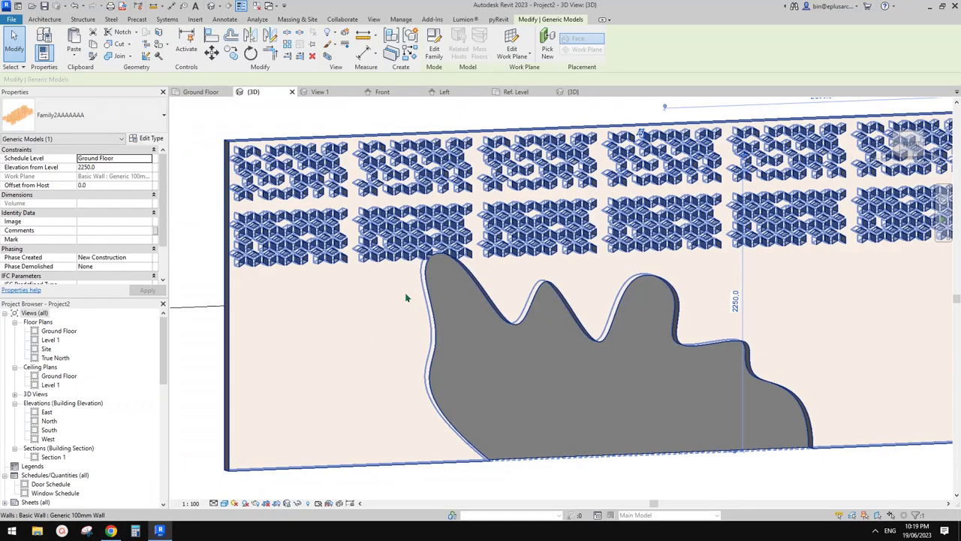
scroll(415, 287, "down", 1)
middle_click_drag(415, 287, 369, 284)
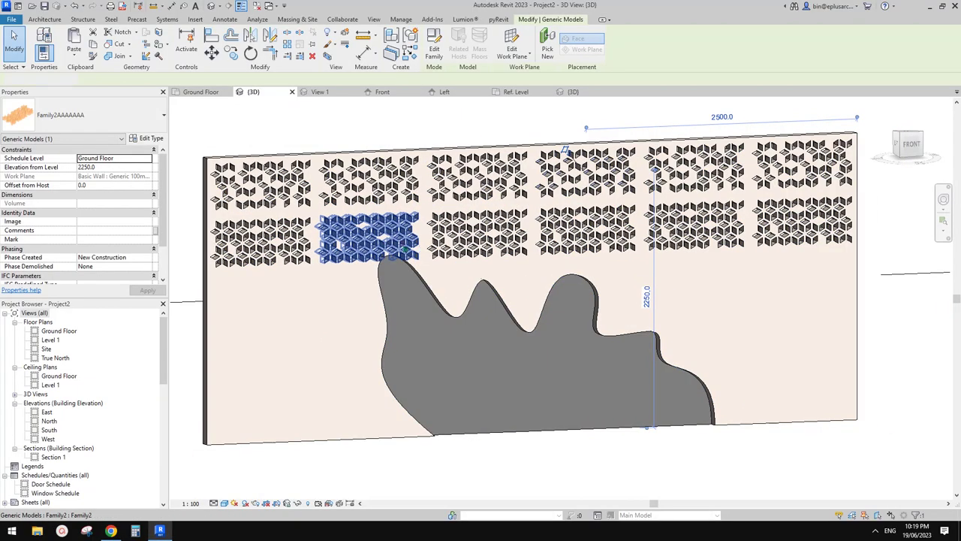
left_click(405, 250)
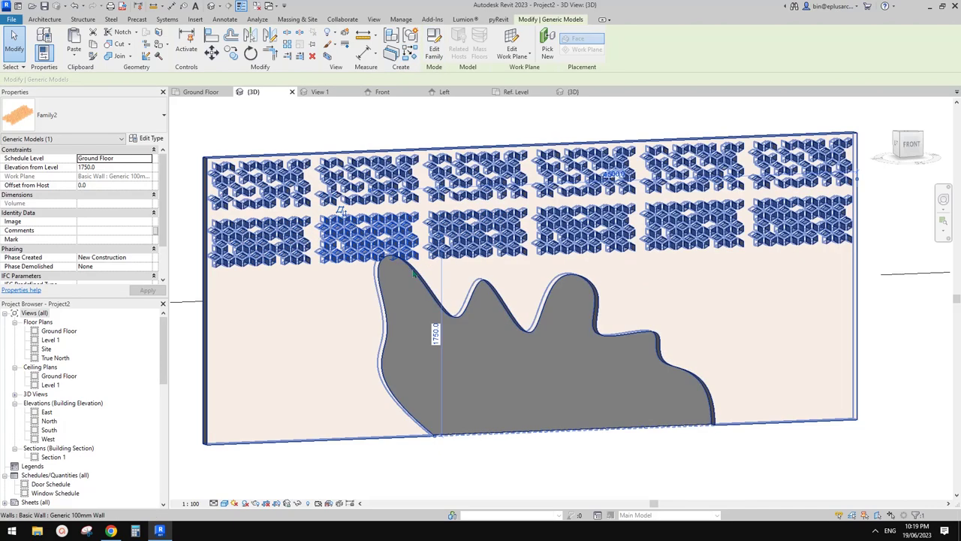
key("Escape")
Step: Place a horizontal wall reveal across the front wall below the perforations, about 1260 mm above the Ground Floor
left_click(60, 20)
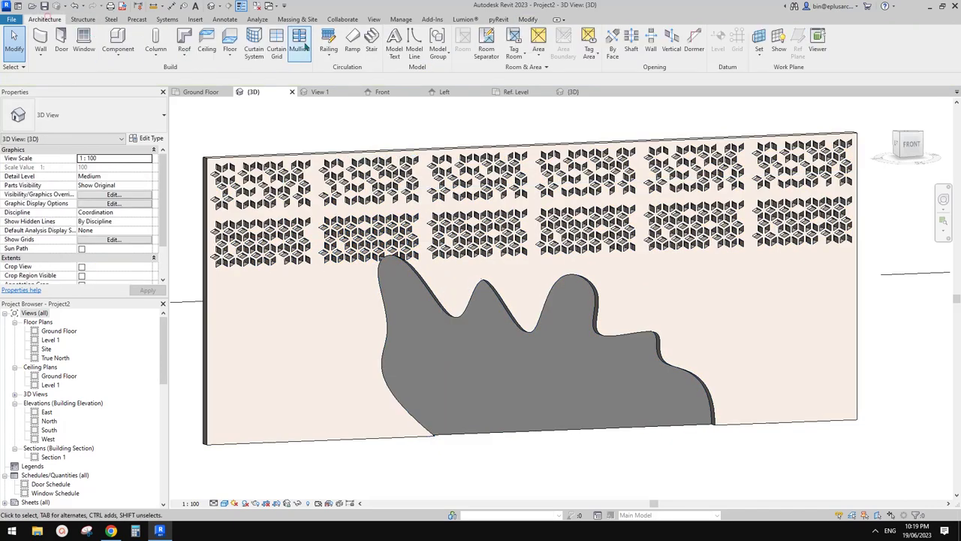
left_click(40, 56)
left_click(76, 154)
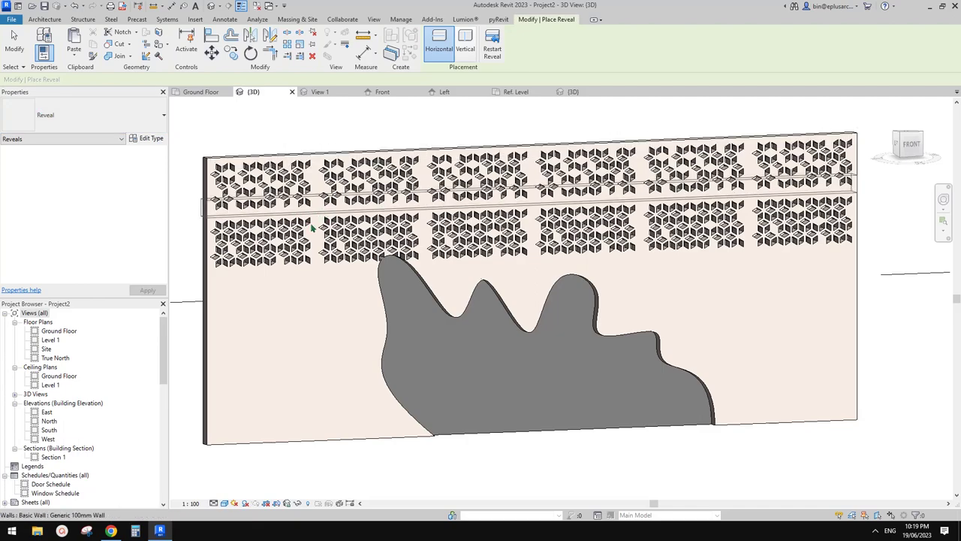
left_click(326, 301)
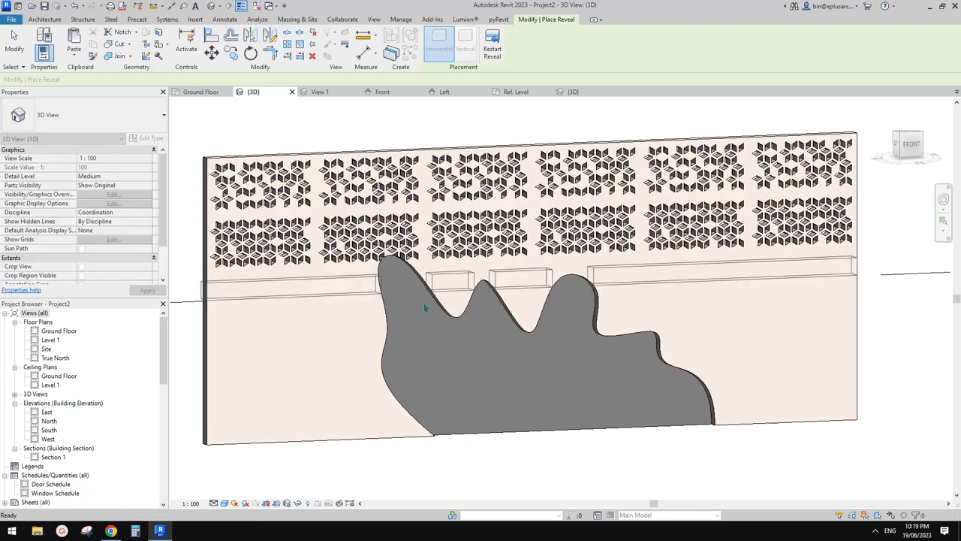
key("Escape")
key("Escape")
left_click(368, 283)
middle_click_drag(300, 217, 328, 235, "shift")
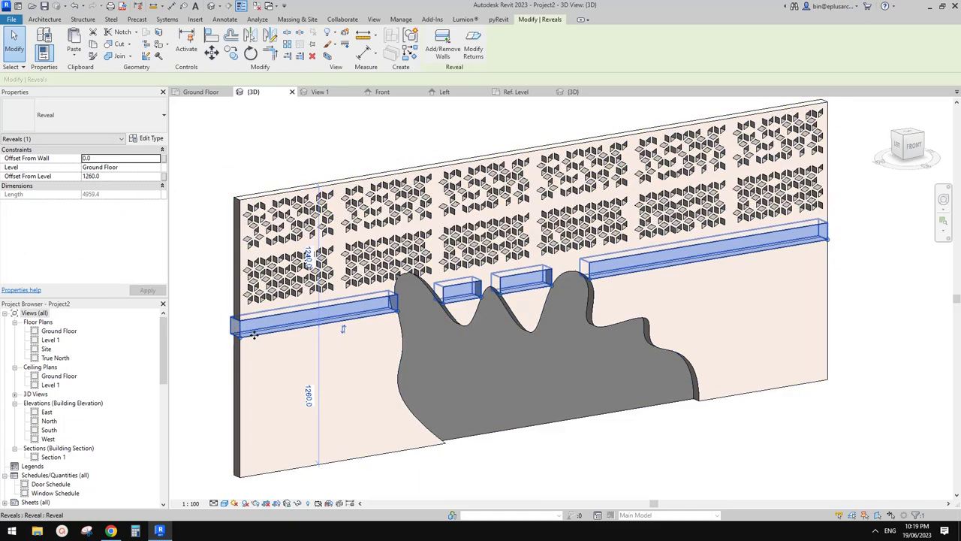
Step: Create a new family from the Metric Profile-Reveal.rft template
left_click(12, 19)
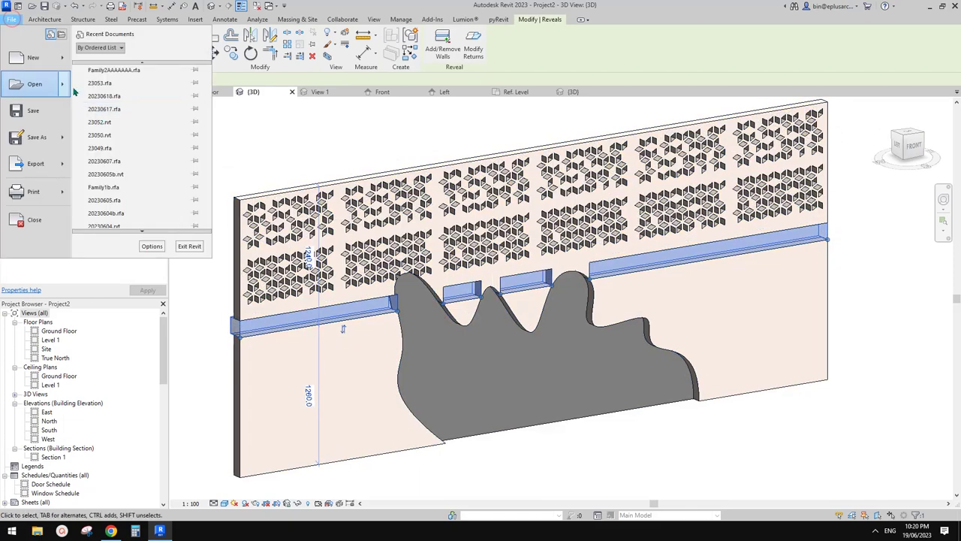
mouse_move(63, 59)
left_click(129, 90)
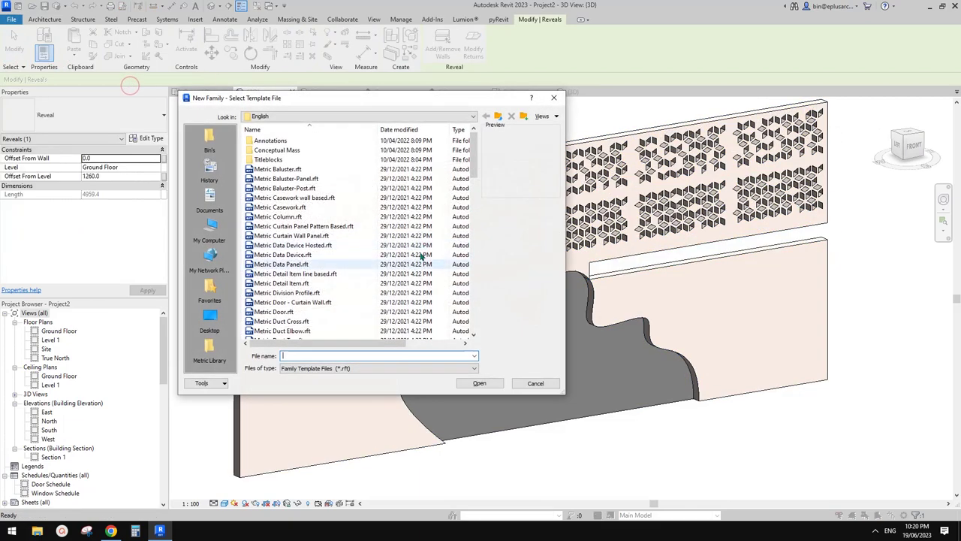
scroll(312, 284, "down", 6)
scroll(312, 284, "down", 11)
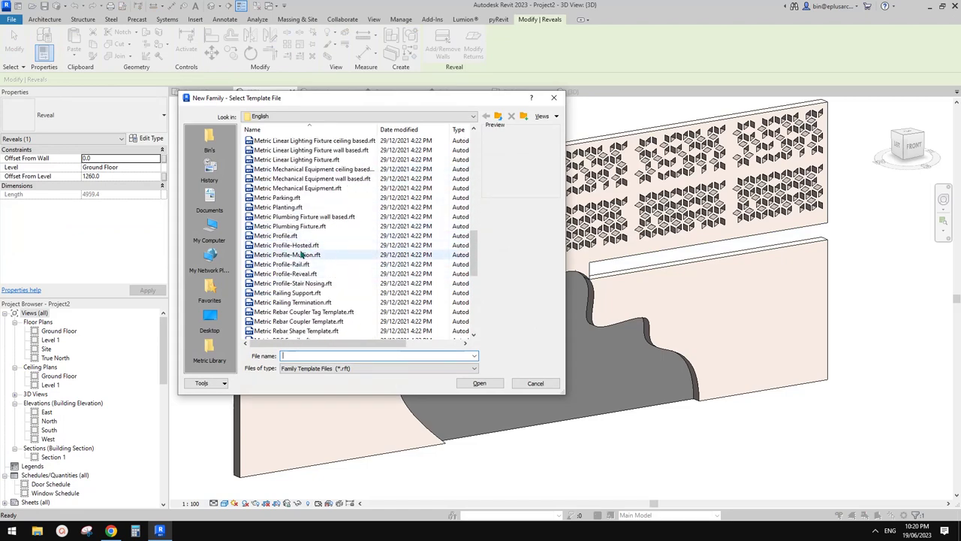
left_click(305, 275)
double_click(305, 275)
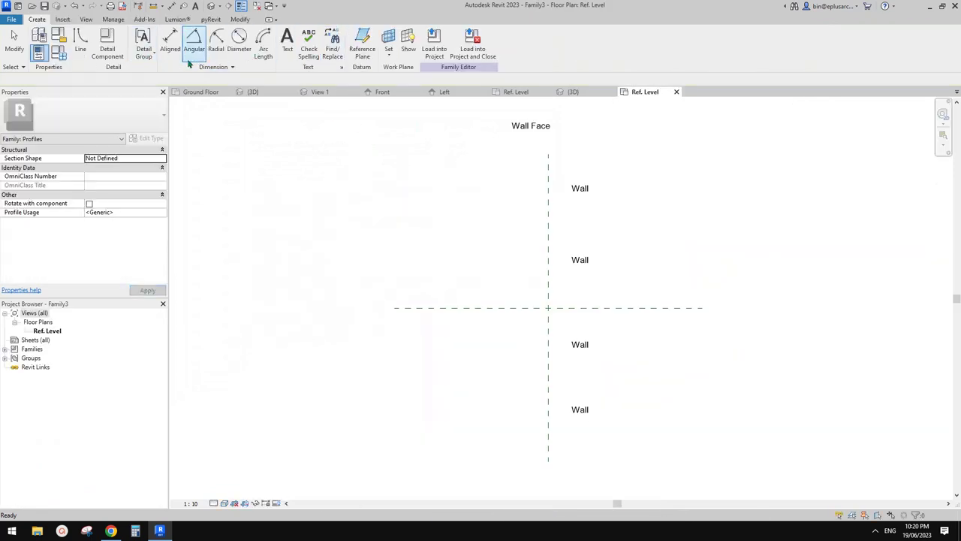
Step: Draw a 10 mm square profile on the wall side of the wall face, with one corner at the reference plane intersection
left_click(81, 41)
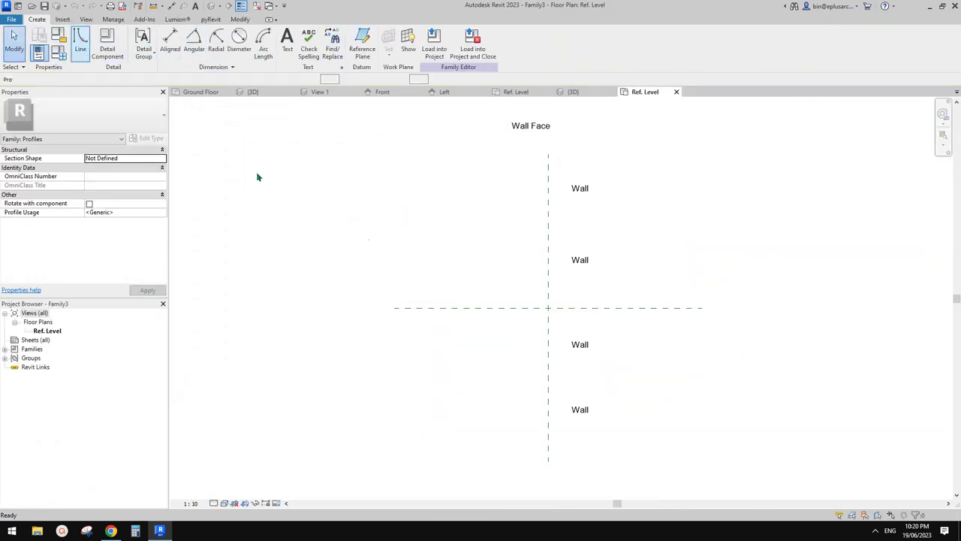
scroll(525, 301, "up", 5)
left_click(515, 276)
scroll(516, 265, "up", 2)
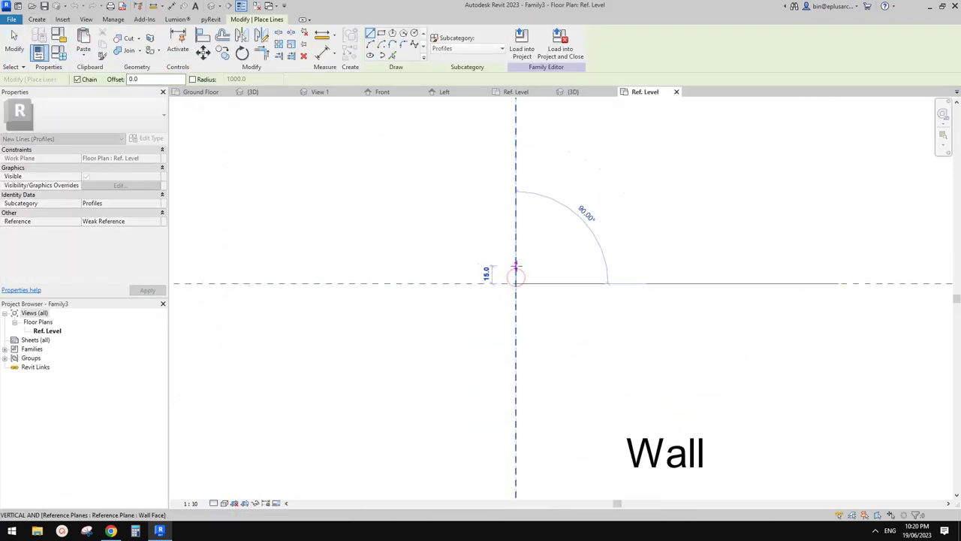
left_click(516, 271)
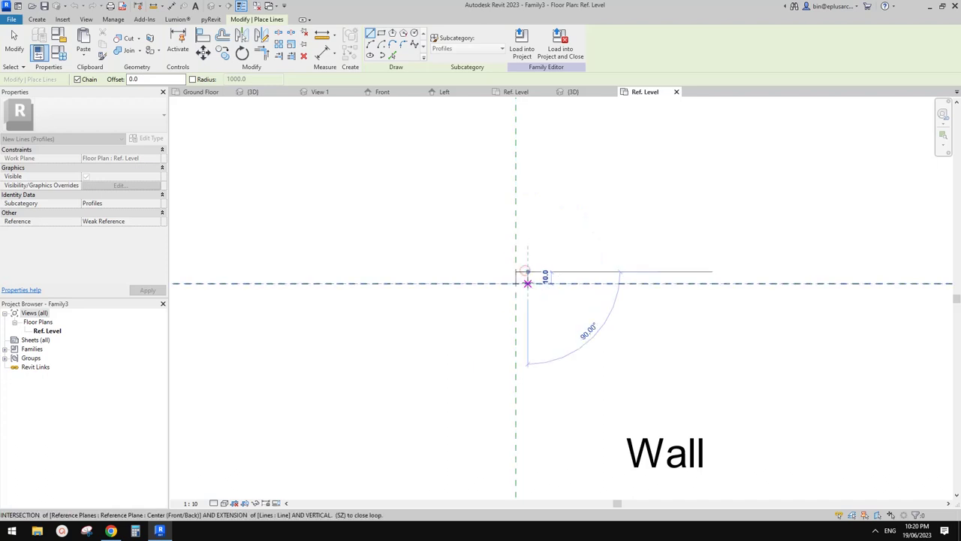
key("Escape")
key("Escape")
left_click(528, 279)
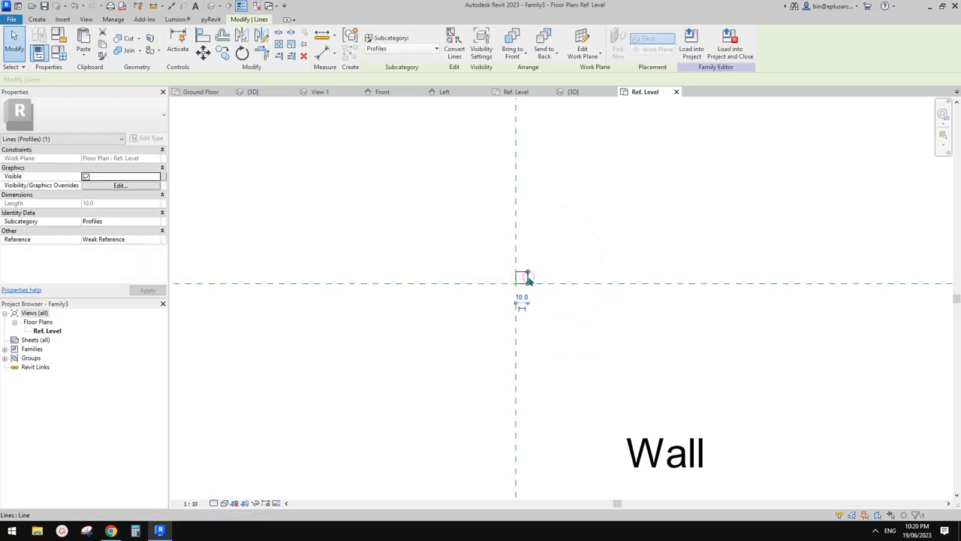
Step: Move the whole square profile 5 mm down so it is centred on the horizontal reference plane
left_click_drag(503, 260, 554, 299)
middle_click_drag(534, 271, 536, 279)
key("m")
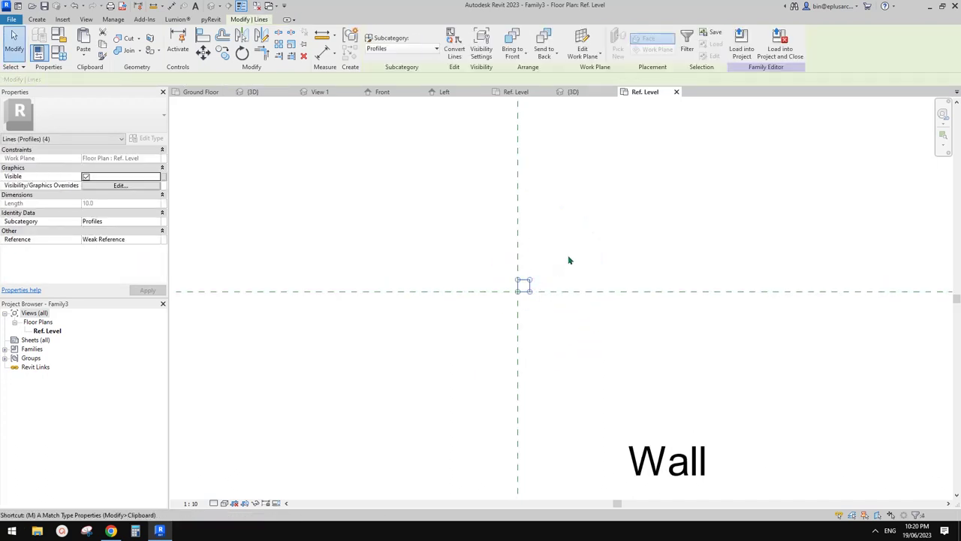
key("v")
left_click(559, 238)
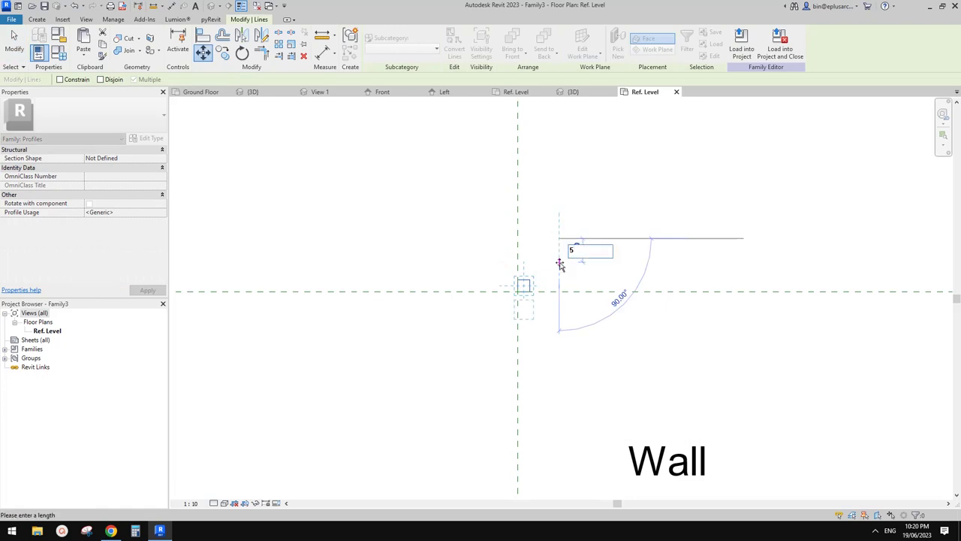
type("5")
key("Return")
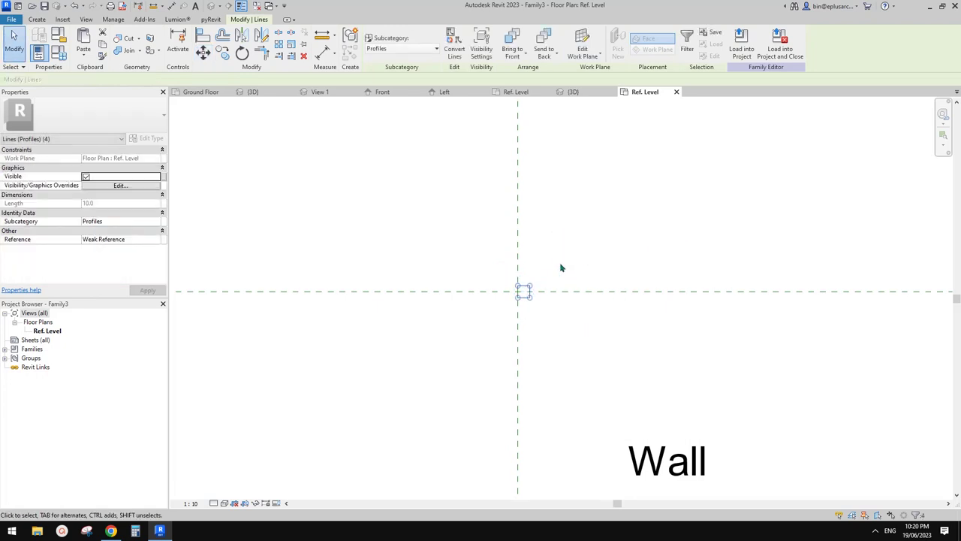
Step: Load the reveal profile family into Project2 and return to the default 3D view
left_click(741, 50)
left_click(467, 339)
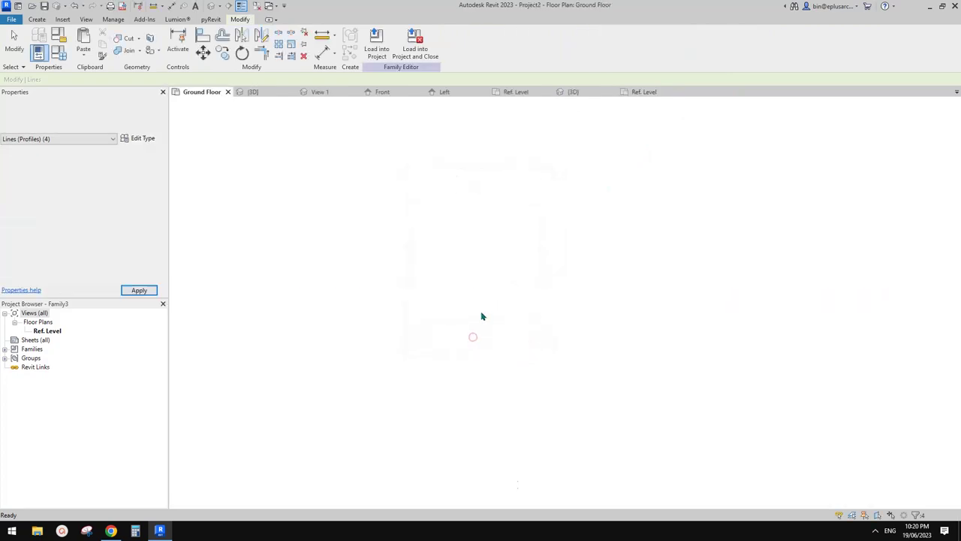
left_click(212, 6)
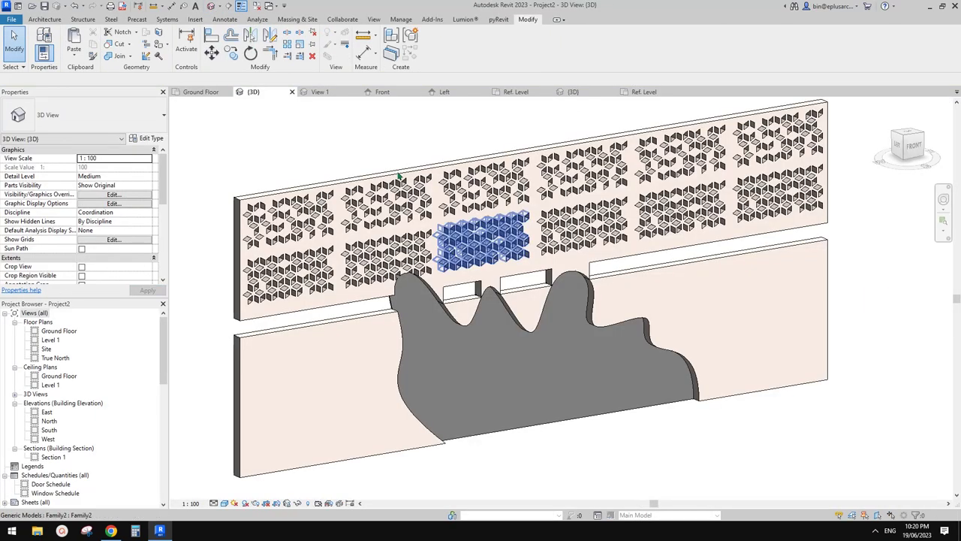
Step: Set the profile of the front wall's reveal type to Family3 : Family3
scroll(552, 282, "up", 2)
left_click(524, 270)
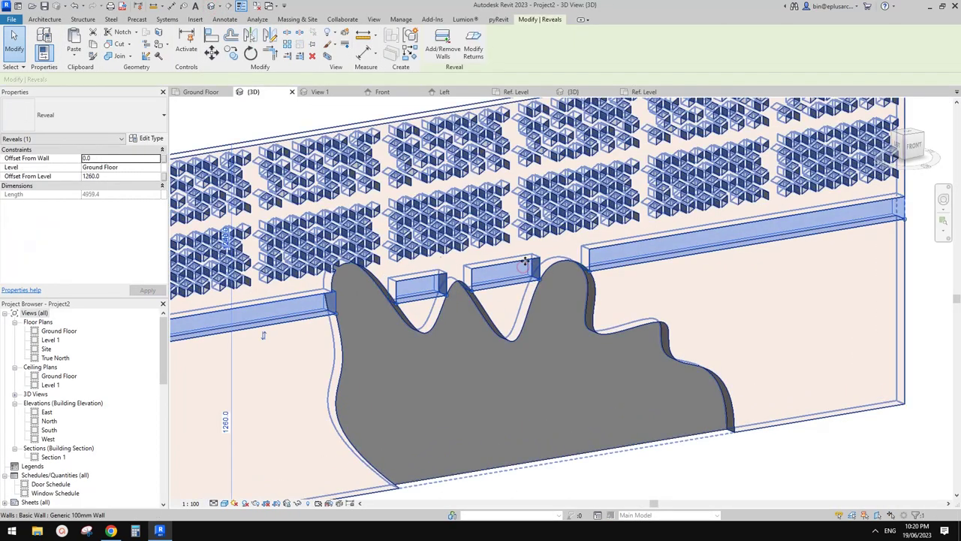
left_click(154, 138)
left_click(380, 179)
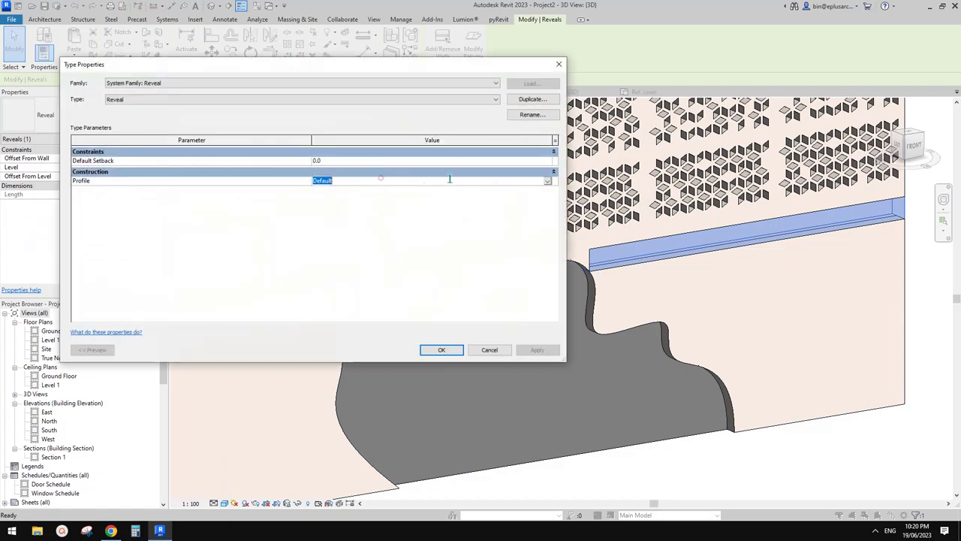
left_click(547, 182)
left_click(352, 204)
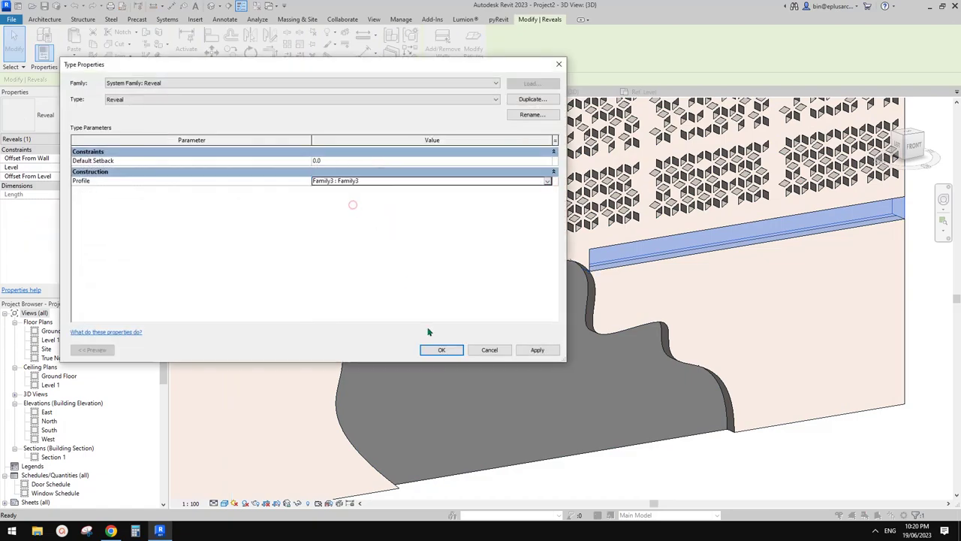
left_click(442, 350)
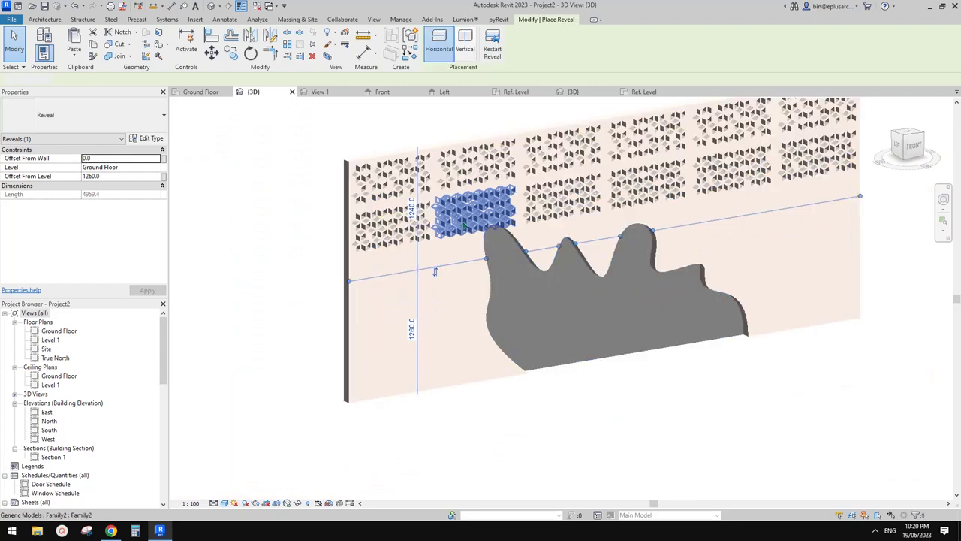
key("Escape")
key("Escape")
Step: Lower the horizontal reveal to 500 mm above the Ground Floor
left_click(451, 265)
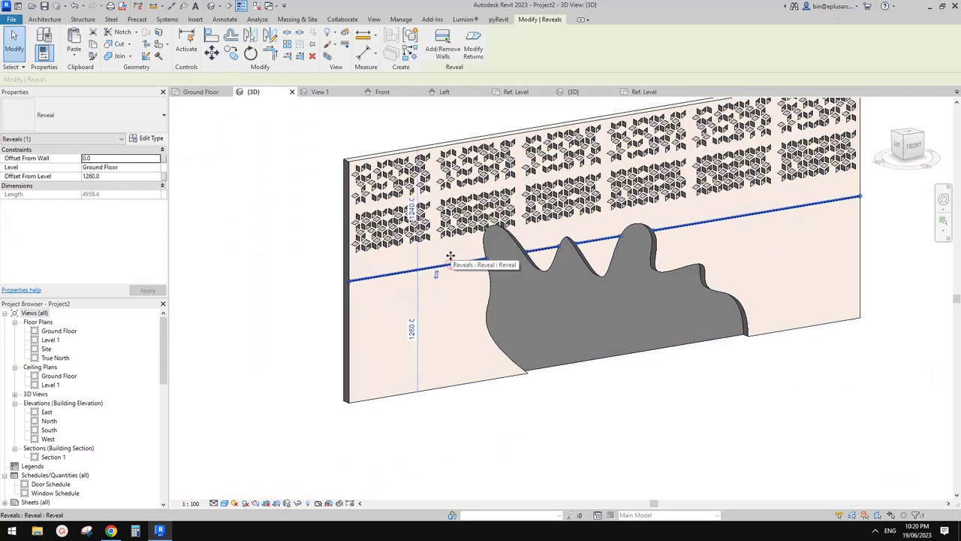
left_click_drag(450, 264, 443, 301)
left_click(413, 339)
middle_click_drag(549, 288, 531, 293)
type("500")
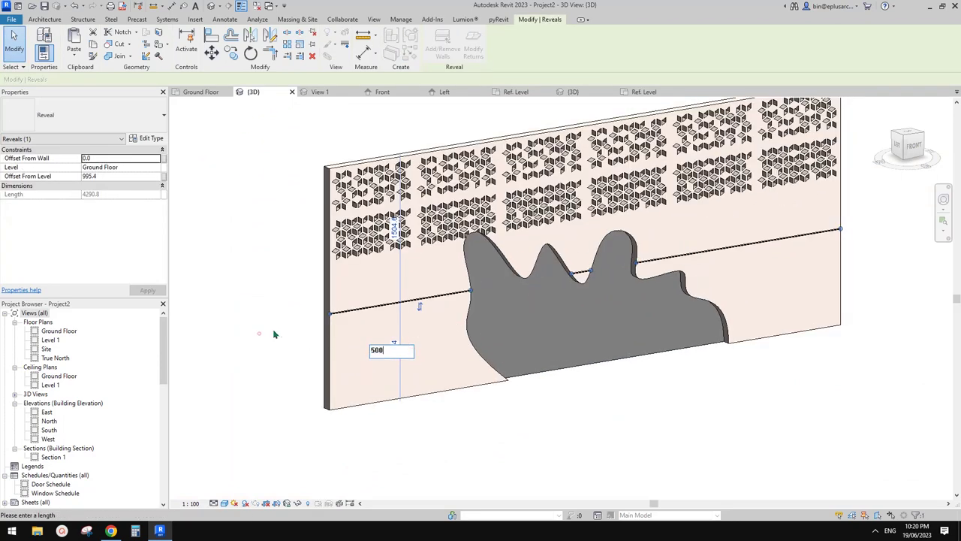
key("Return")
Step: Place a second horizontal reveal of the same type on the front wall, about 960 mm above the Ground Floor
scroll(330, 325, "down", 1)
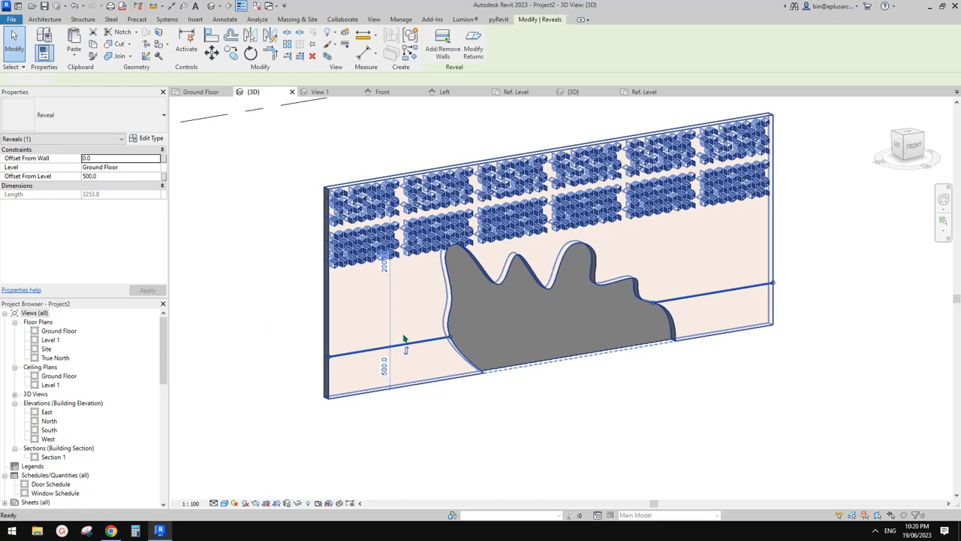
key("c")
key("s")
key("Escape")
key("Escape")
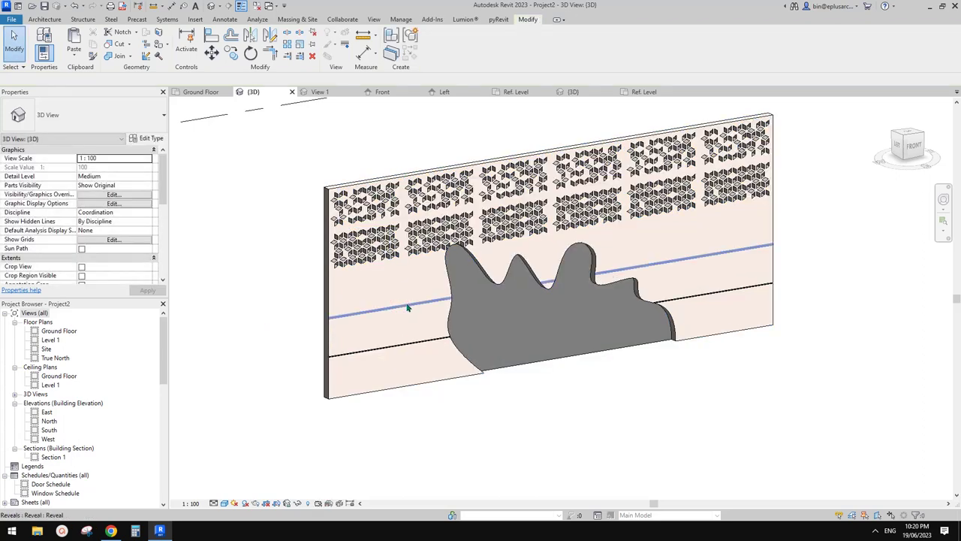
Step: Set the upper reveal's height to 1000 mm above the Ground Floor
left_click(408, 306)
left_click(386, 340)
middle_click_drag(440, 338, 441, 346)
type("100")
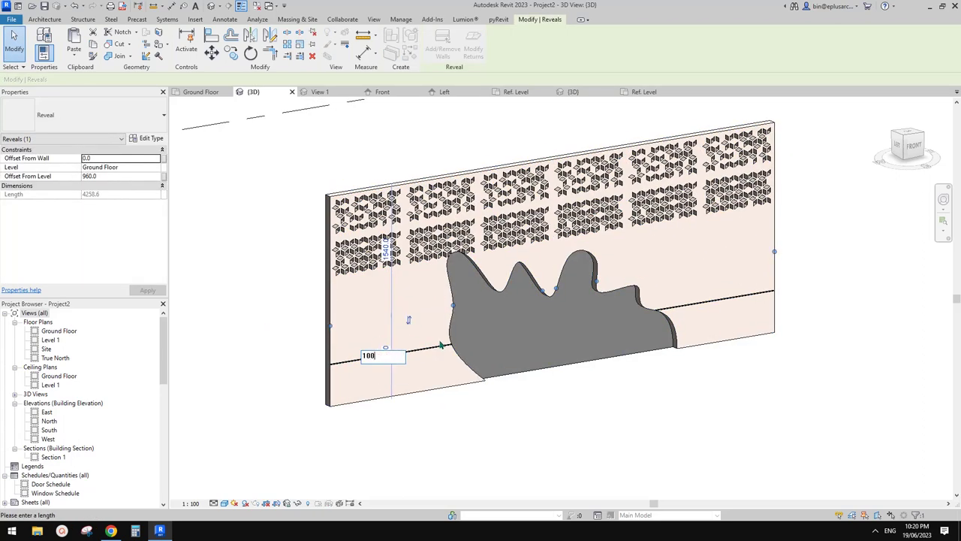
type("0")
key("Return")
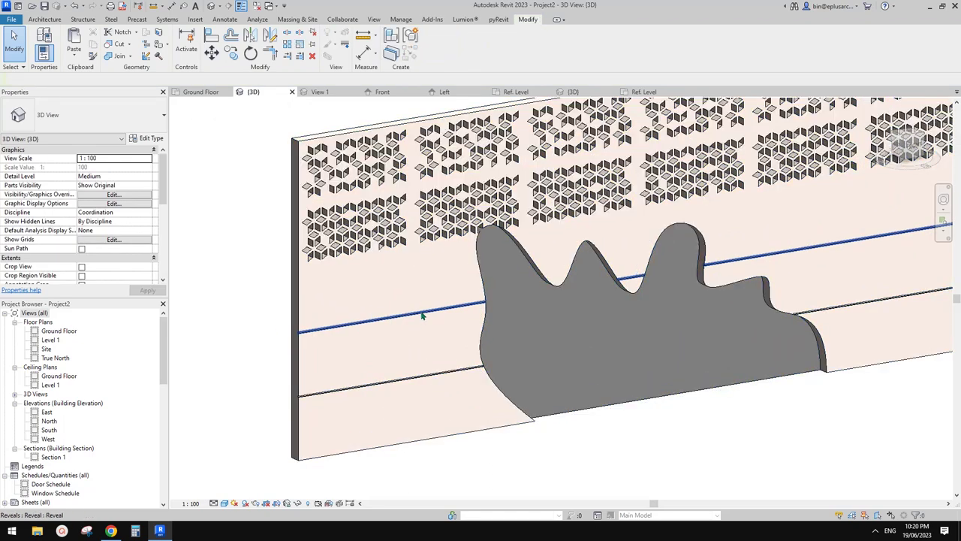
Step: Place a horizontal reveal on the light wall below the perforated pattern and set its height to 1500 mm above Ground Floor
key("Return")
left_click(418, 254)
key("Escape")
left_click(422, 253)
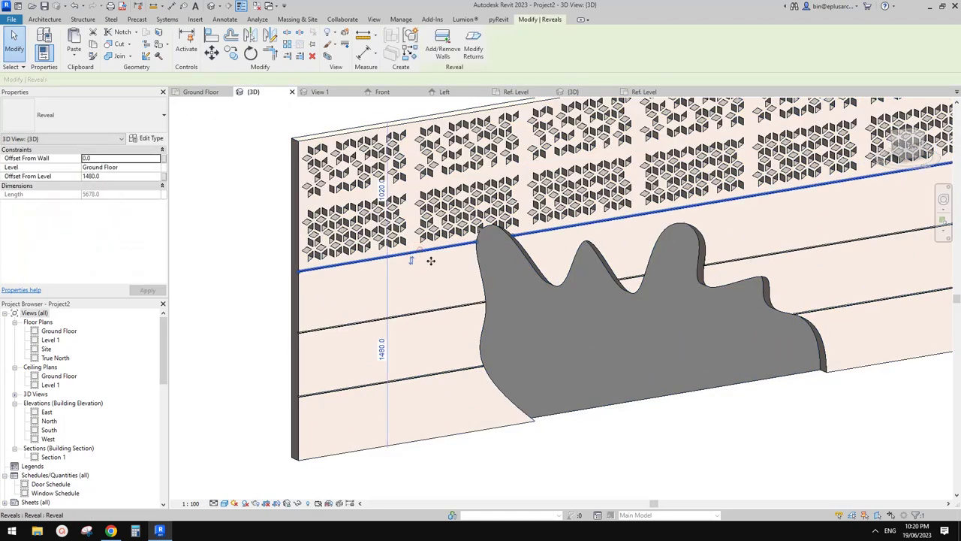
left_click(379, 347)
type("1")
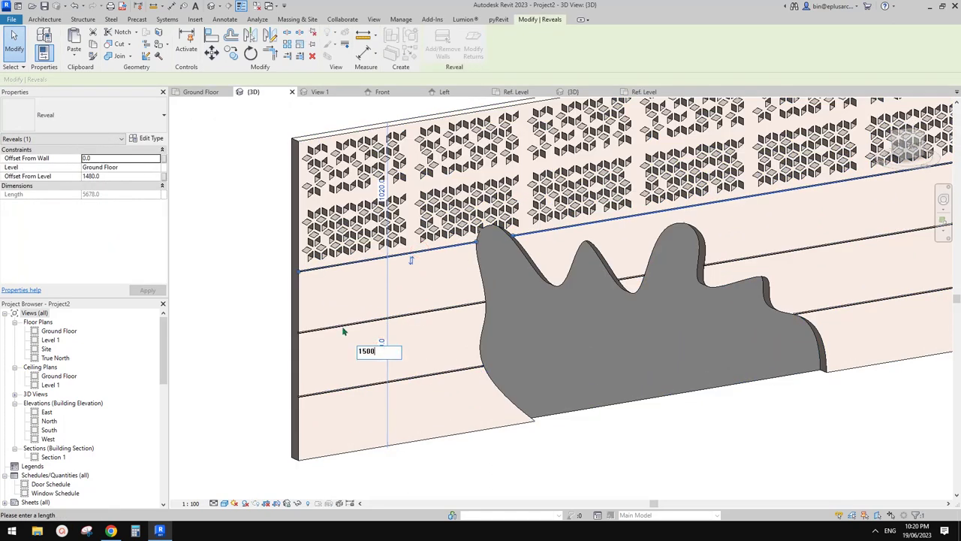
type("500")
key("Return")
Step: Place another horizontal reveal between the two rows of perforated panels and set its height to 2000 mm above Ground Floor
key("Return")
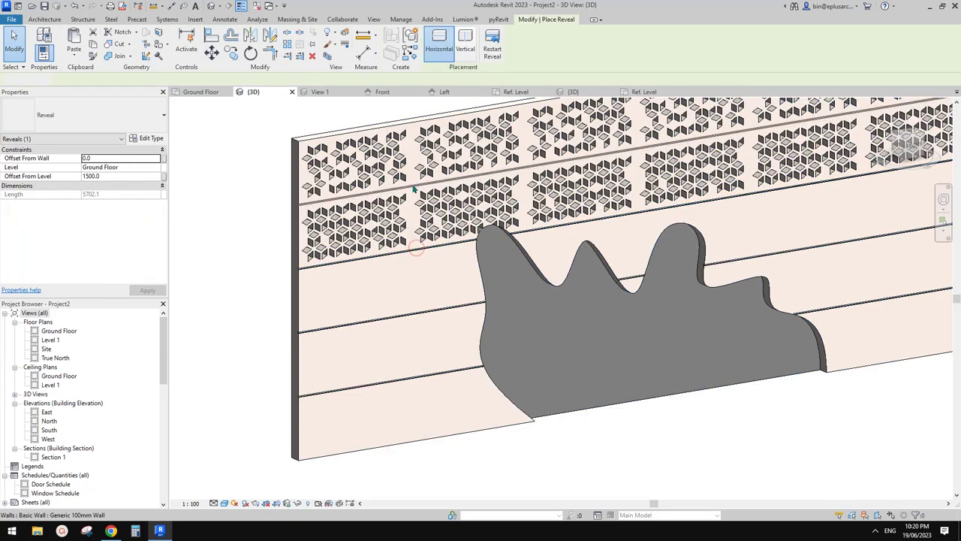
left_click(411, 184)
key("Escape")
left_click(412, 186)
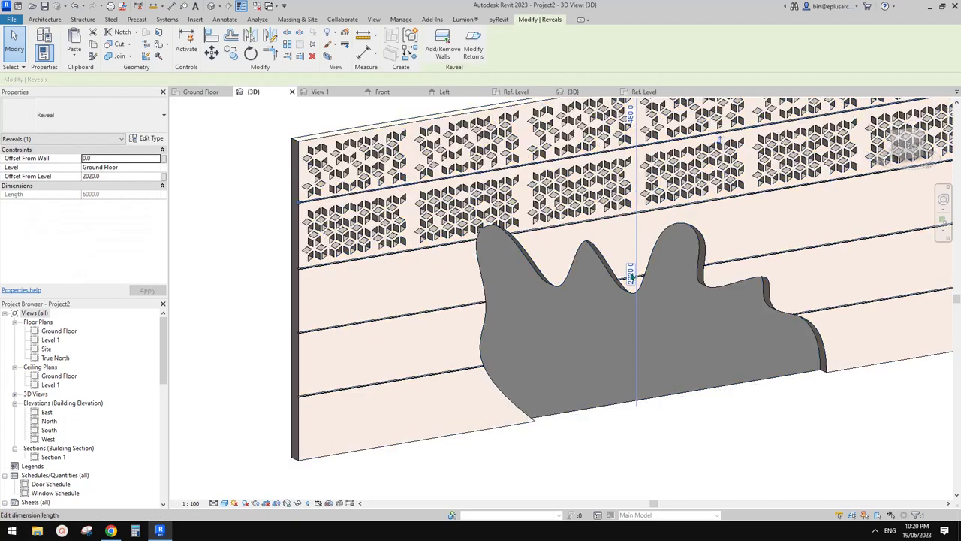
left_click(631, 273)
type("2")
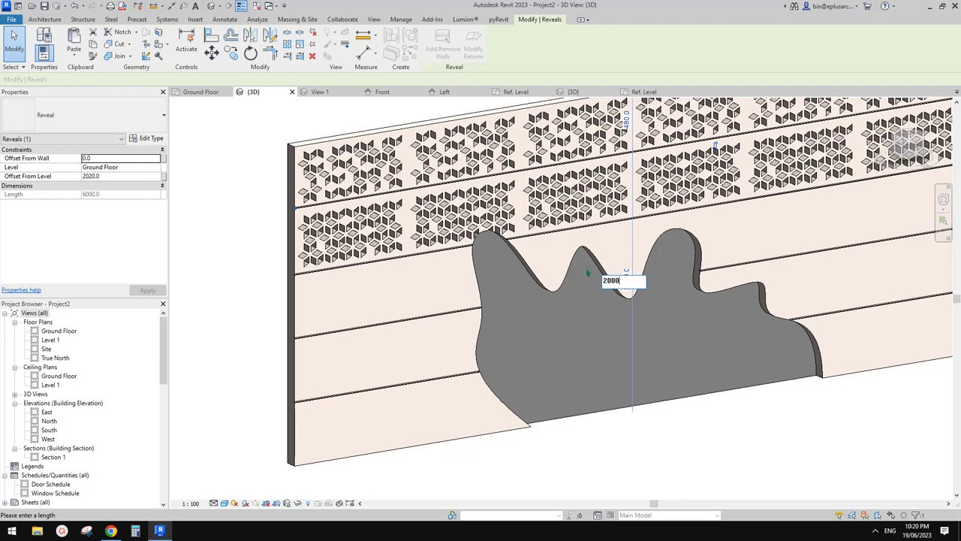
type("000")
key("Return")
Step: Switch reveal placement to vertical and place a full-height reveal on the light wall 1000 mm from its left end
key("Return")
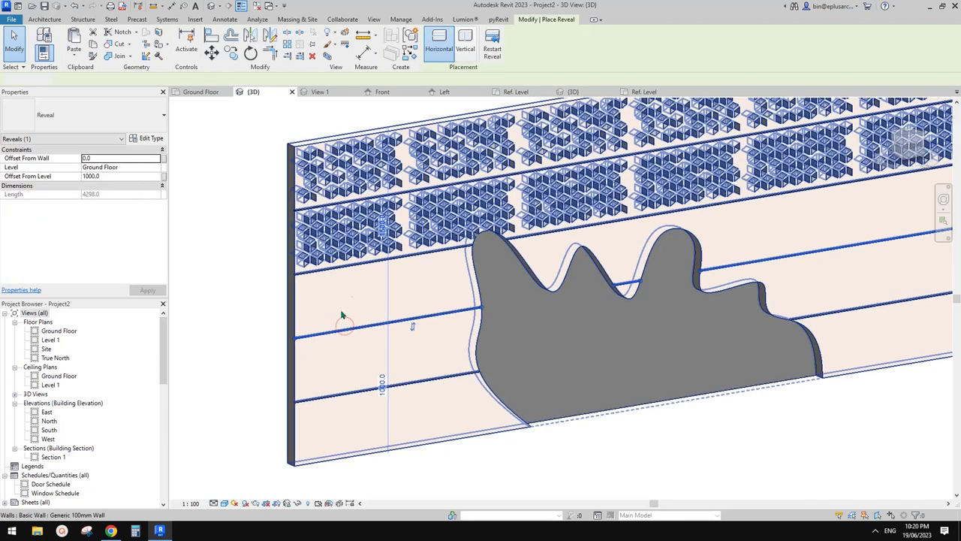
left_click(465, 46)
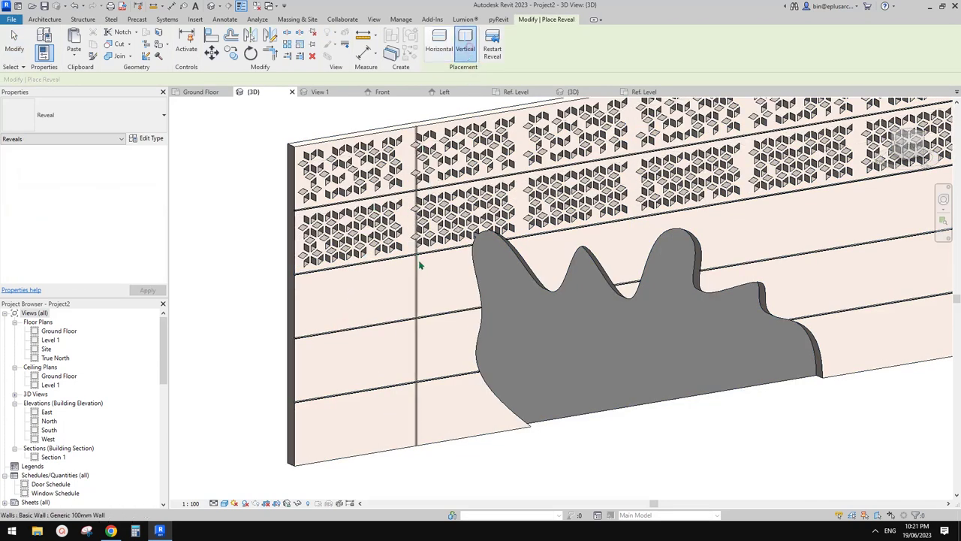
left_click(407, 286)
key("Escape")
left_click(408, 307)
Step: Try to make multiple copies of the vertical reveal along the wall at 1000 mm spacing
scroll(412, 307, "down", 6)
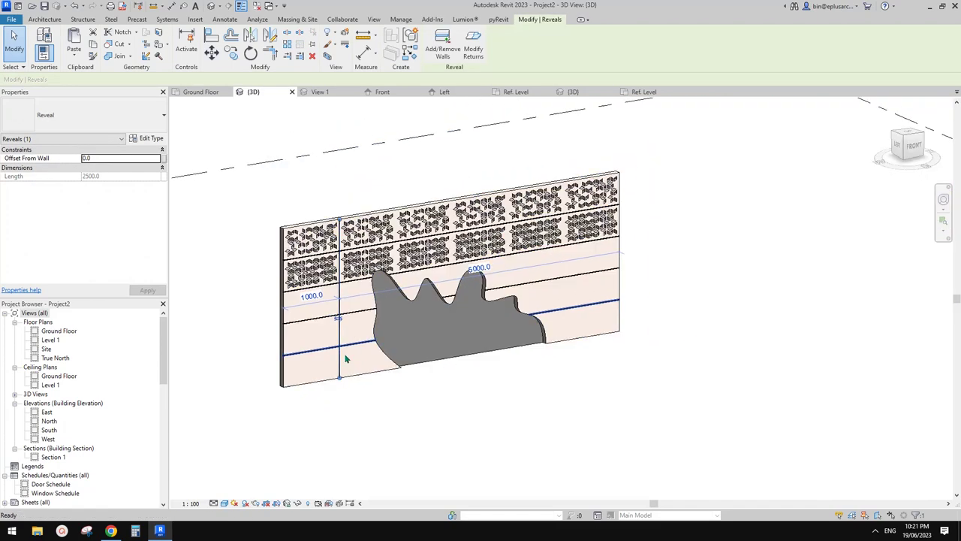
key("c")
key("o")
scroll(346, 368, "down", 2)
middle_click_drag(349, 374, 345, 410, "shift")
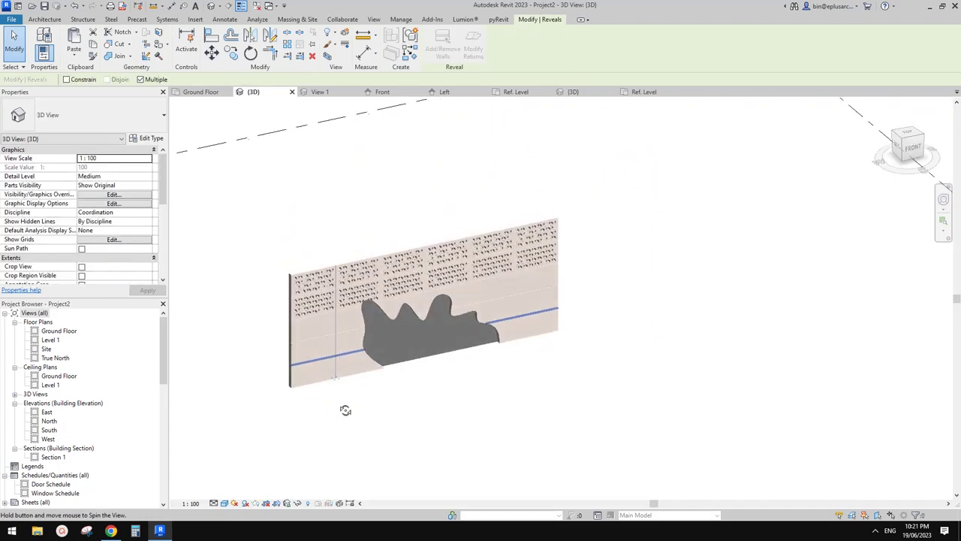
scroll(323, 380, "up", 2)
left_click(302, 378)
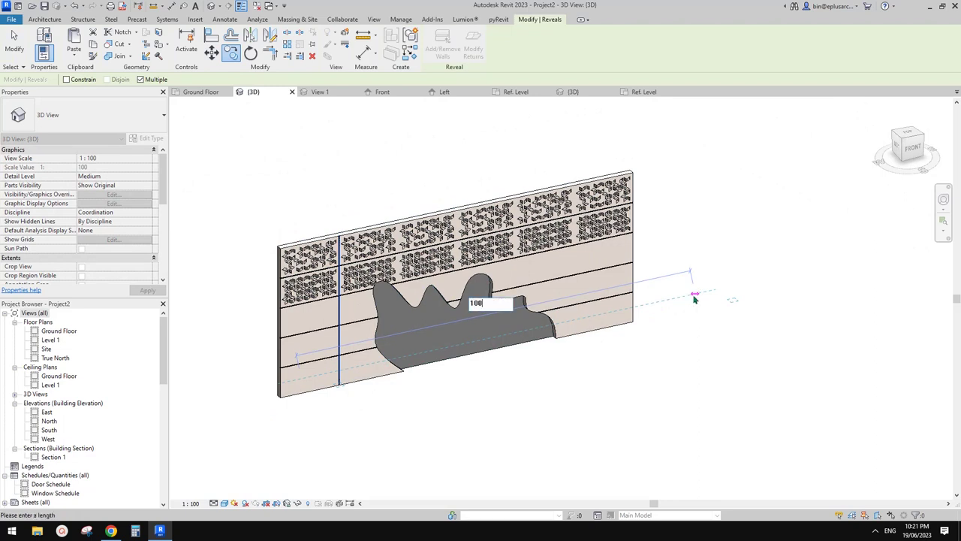
type("1000")
key("Return")
type("100")
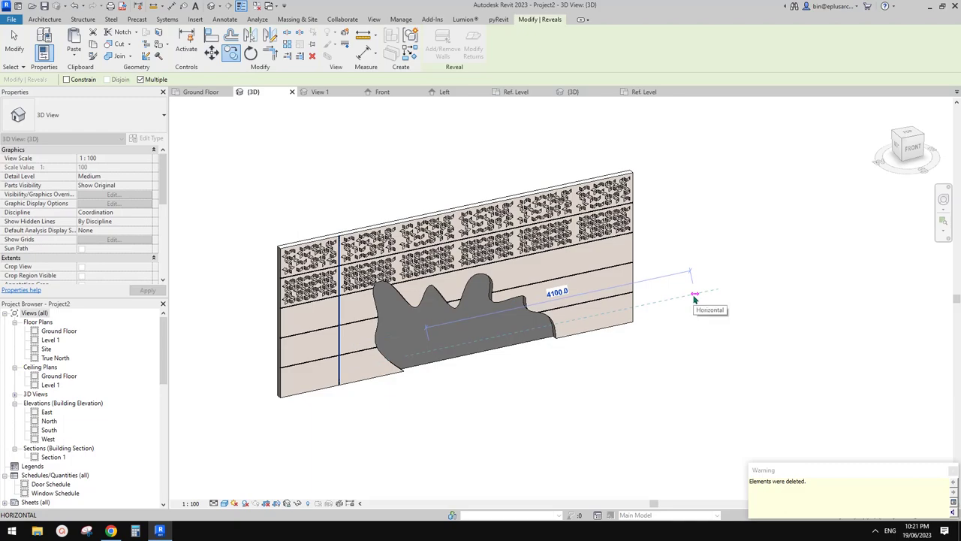
key("Escape")
key("Escape")
Step: Create a similar vertical reveal between the second and third perforated panels and set its distance from the wall's left end to 2000 mm
scroll(344, 336, "up", 5)
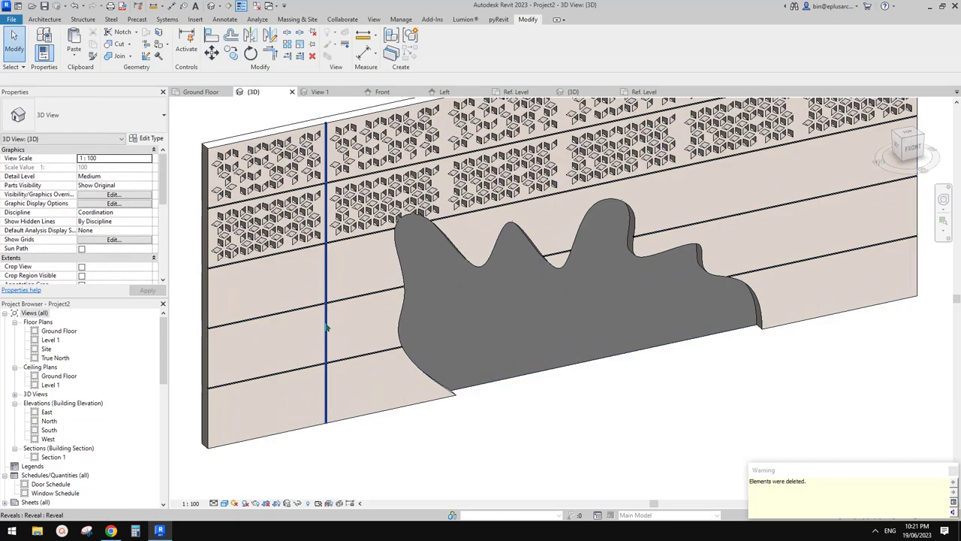
left_click(326, 328)
middle_click_drag(325, 328, 406, 295, "shift")
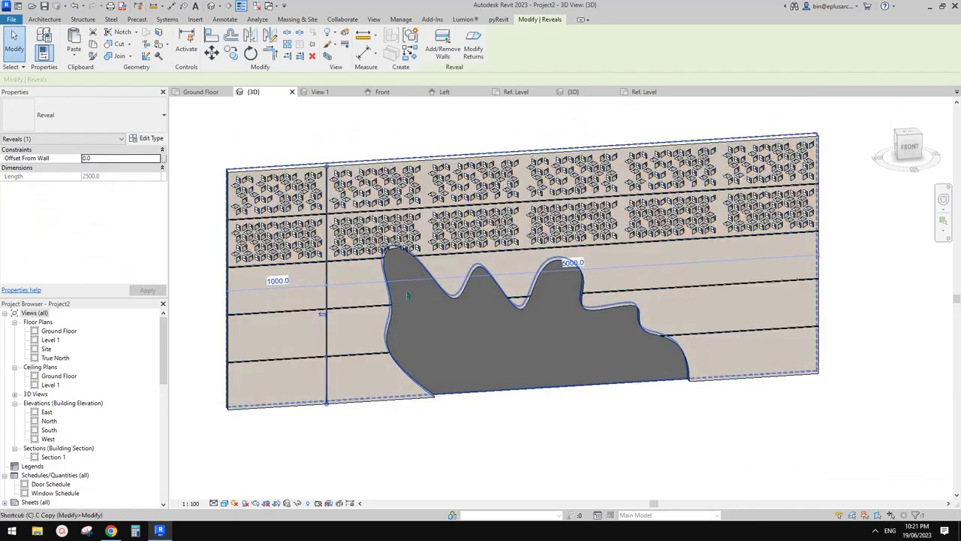
key("s")
scroll(418, 271, "up", 2)
left_click(430, 226)
key("Escape")
key("Escape")
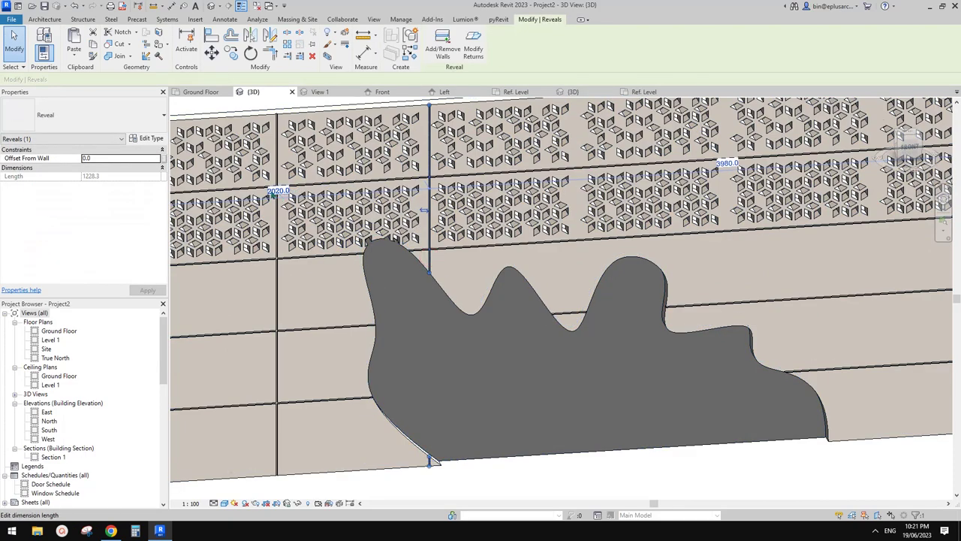
left_click(277, 190)
type("2000")
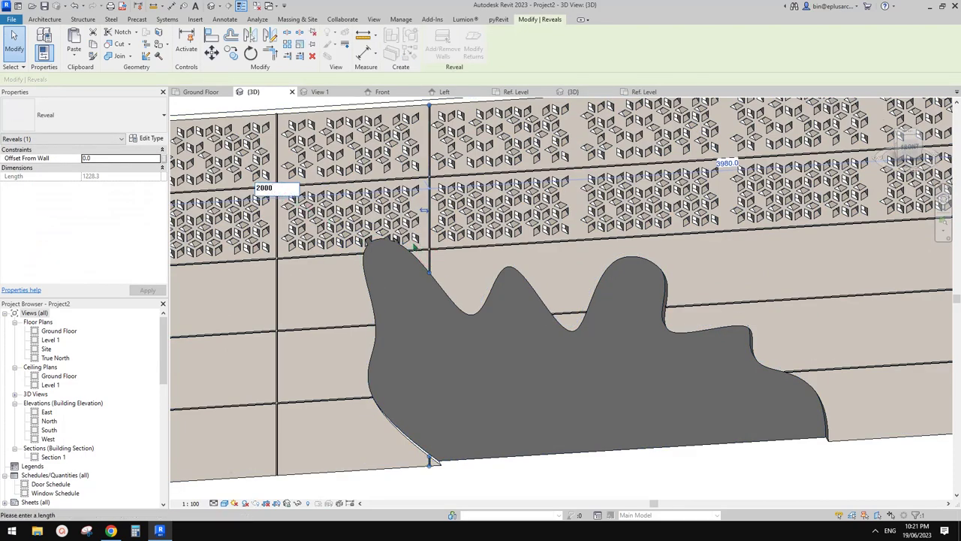
Step: Place a similar vertical reveal on the light wall 3000 mm from its left end
middle_click_drag(457, 260, 432, 259)
key("s")
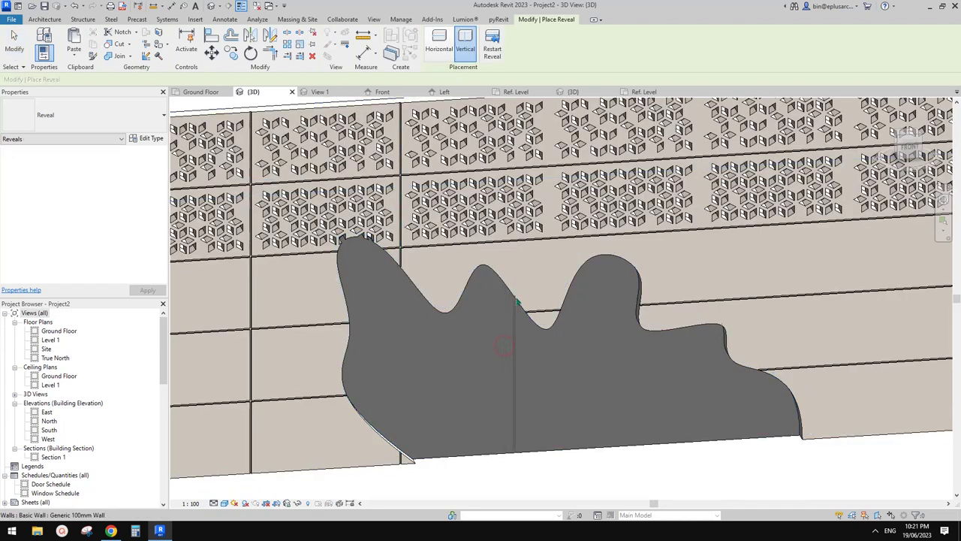
key("Escape")
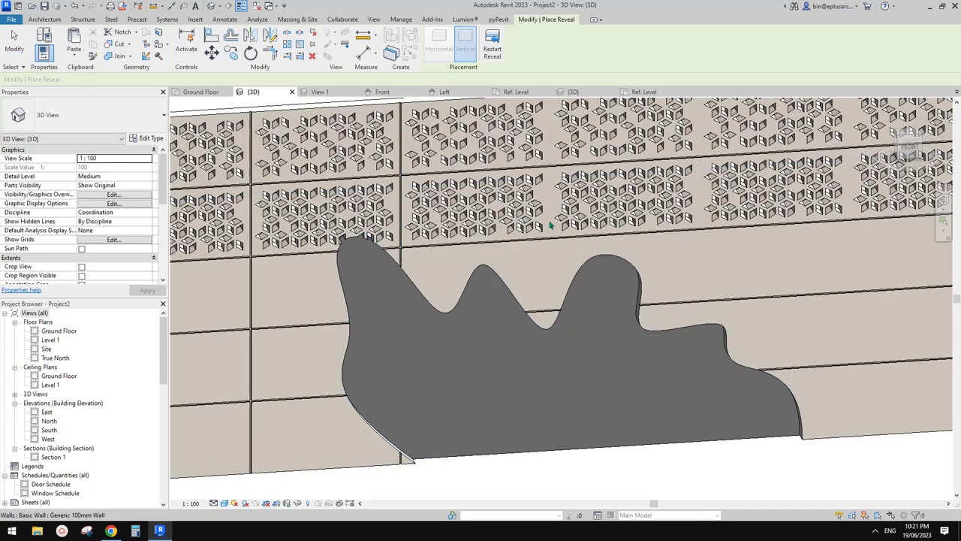
left_click(552, 270)
scroll(593, 266, "down", 3)
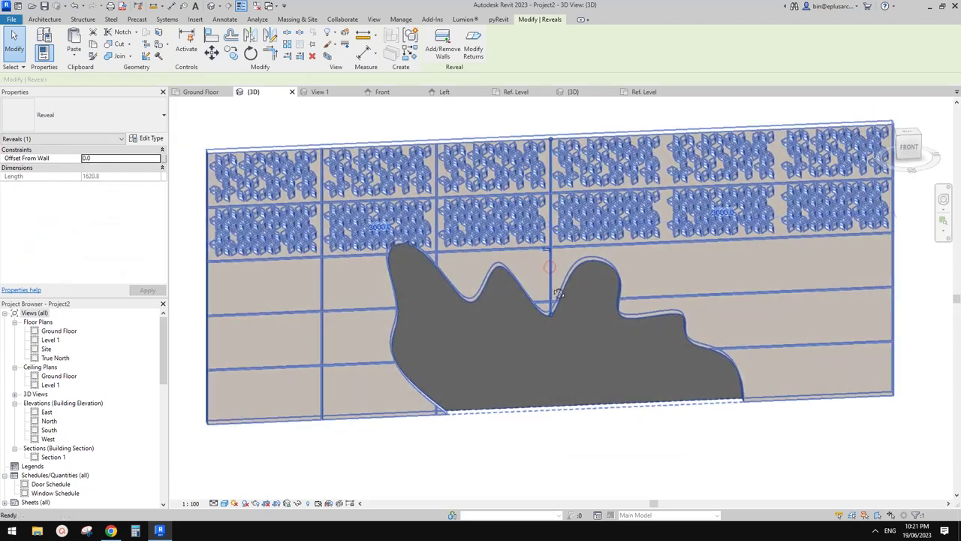
Step: Place a similar vertical reveal between the fourth and fifth perforated panels, 2000 mm from the wall's right end
scroll(599, 264, "up", 1)
key("c")
key("s")
left_click(581, 256)
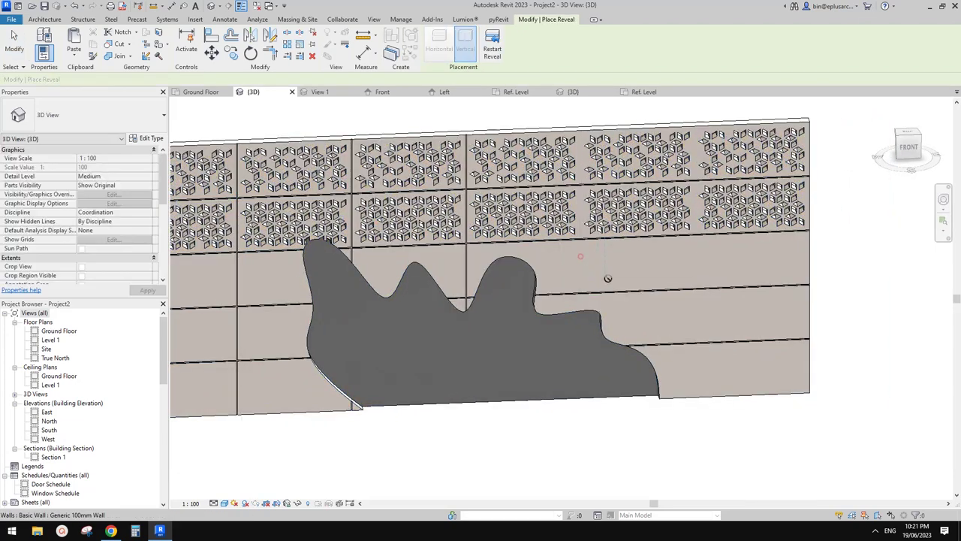
left_click(581, 256)
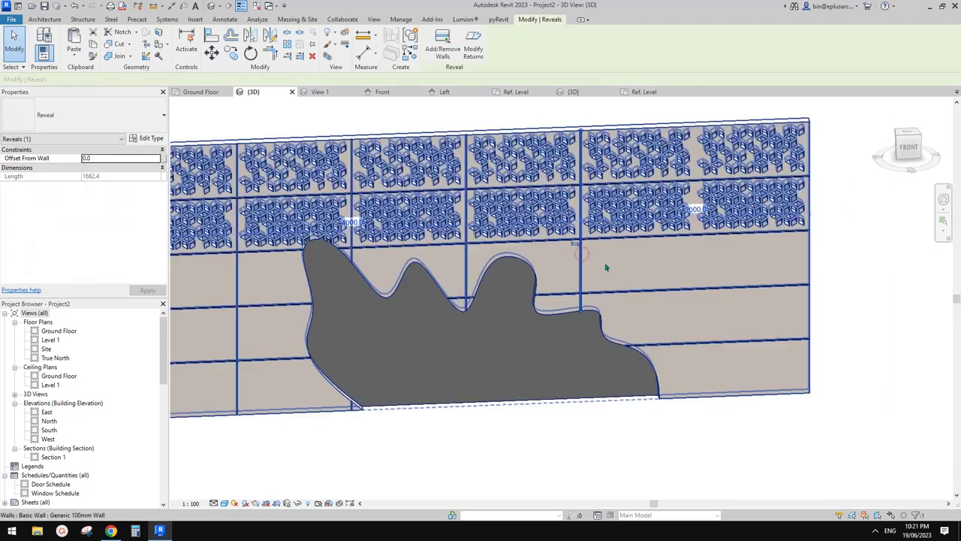
Step: Place the last vertical reveal on the light wall, 1000 mm from its right end
left_click(690, 253)
key("Escape")
key("Escape")
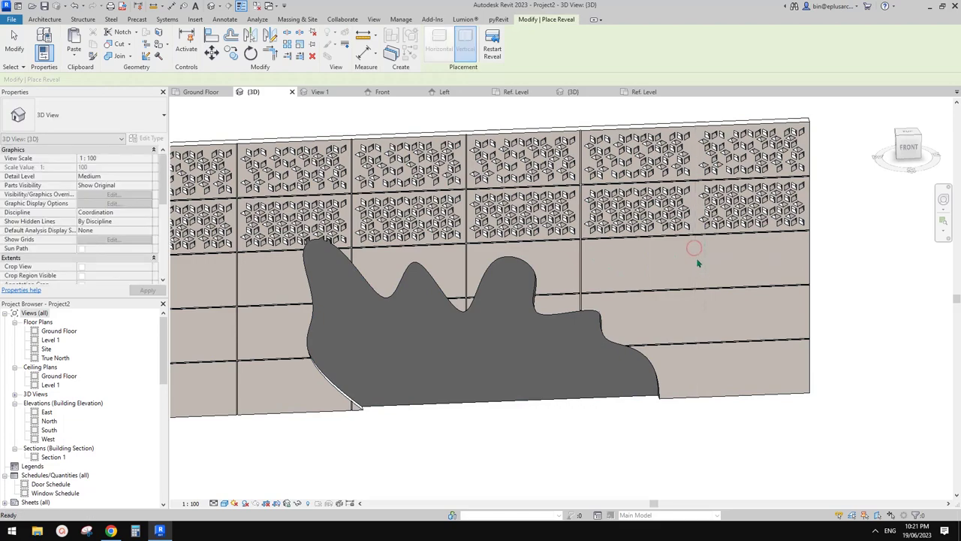
left_click(696, 261)
middle_click_drag(697, 259, 481, 340, "shift")
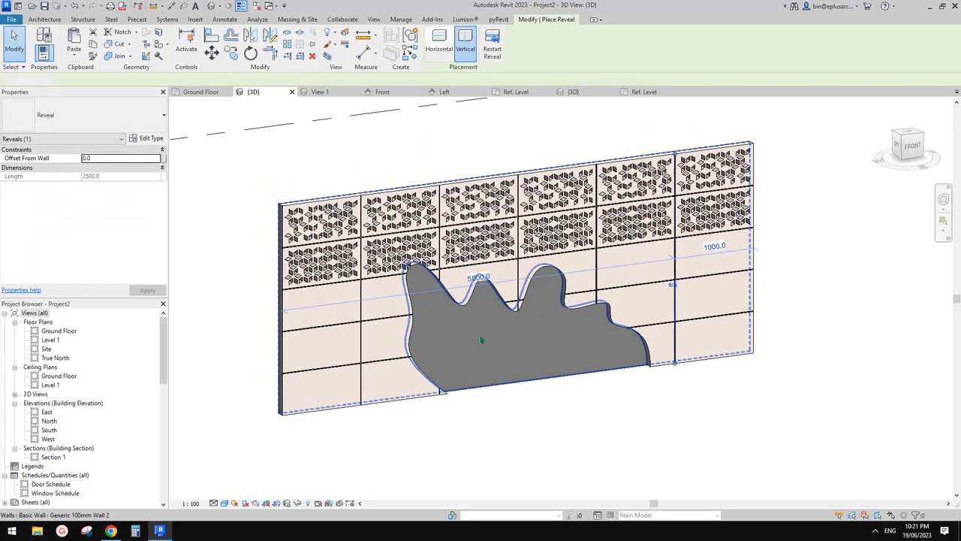
Step: Try to place a vertical reveal on the dark curved wall and set its distance from the wall's left end to 2000 mm
key("Escape")
key("Escape")
scroll(441, 331, "up", 4)
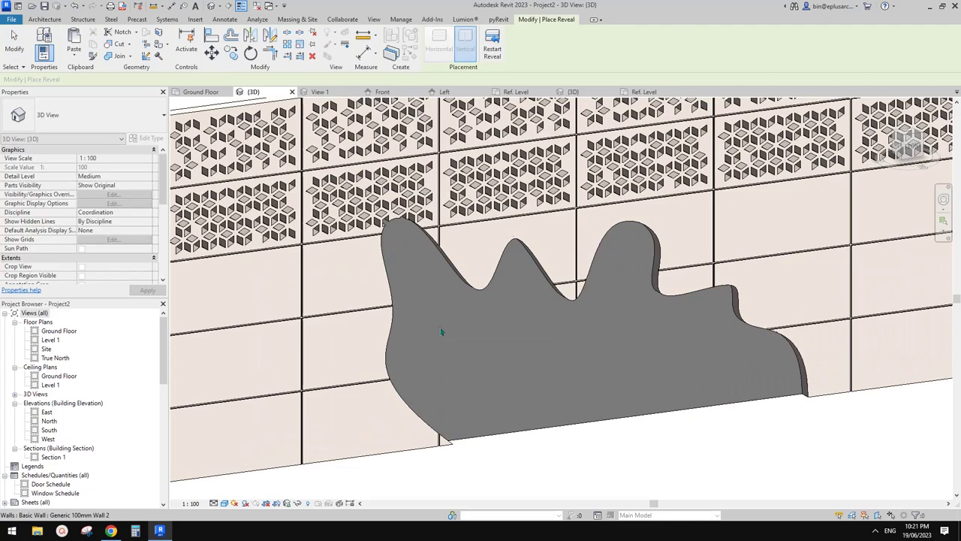
middle_click_drag(435, 324, 371, 281, "shift")
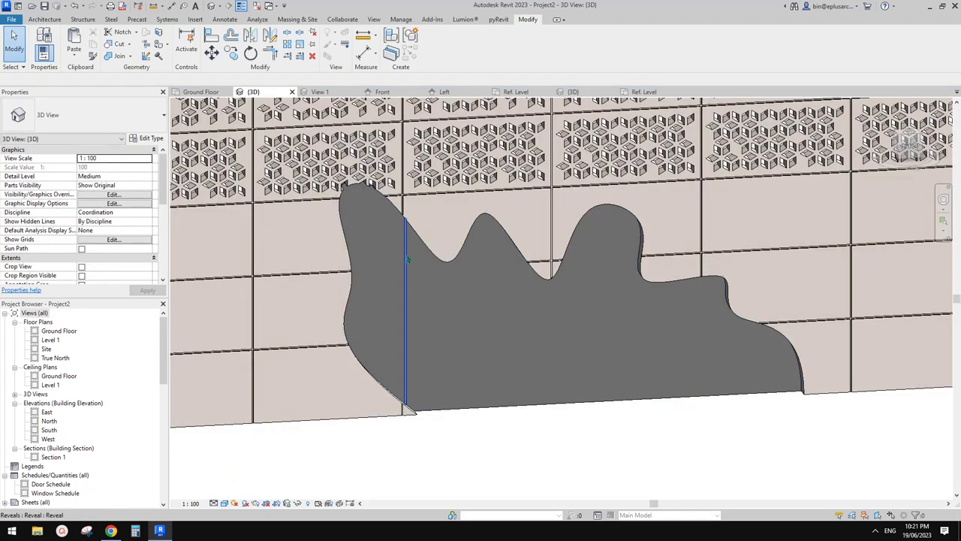
left_click(406, 259)
left_click_drag(401, 259, 401, 260)
scroll(401, 259, "up", 3)
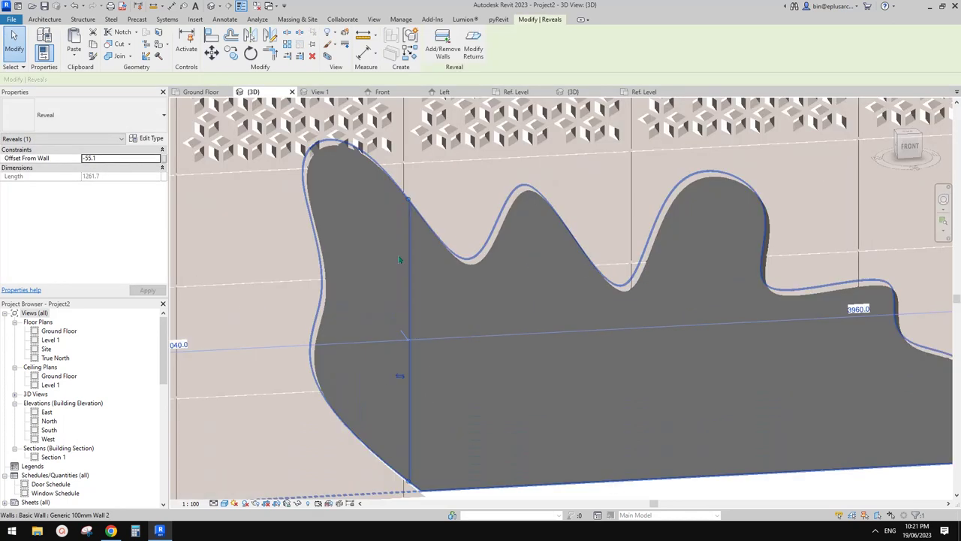
scroll(413, 320, "down", 1)
scroll(434, 301, "down", 2)
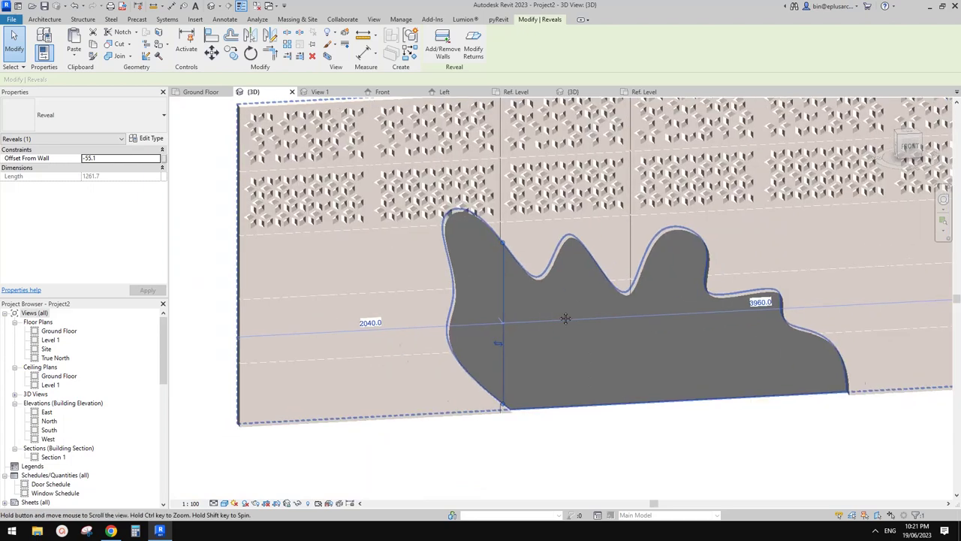
left_click(382, 321)
type("2000")
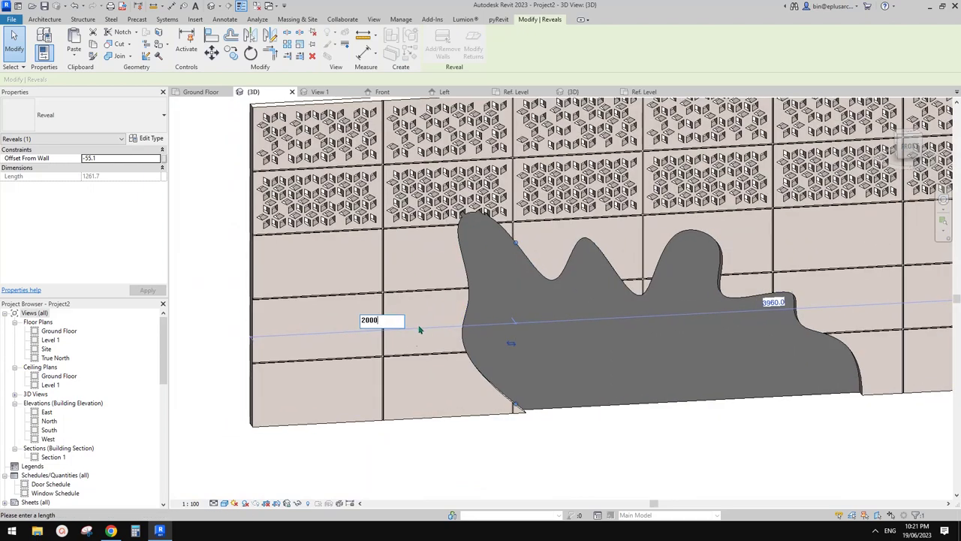
key("Return")
left_click(408, 451)
left_click(456, 283)
key("s")
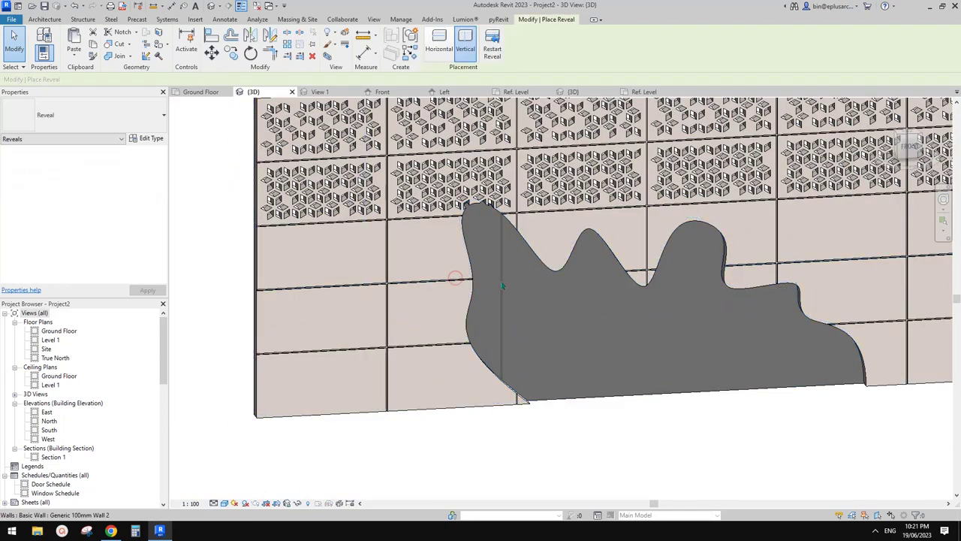
scroll(524, 283, "up", 2)
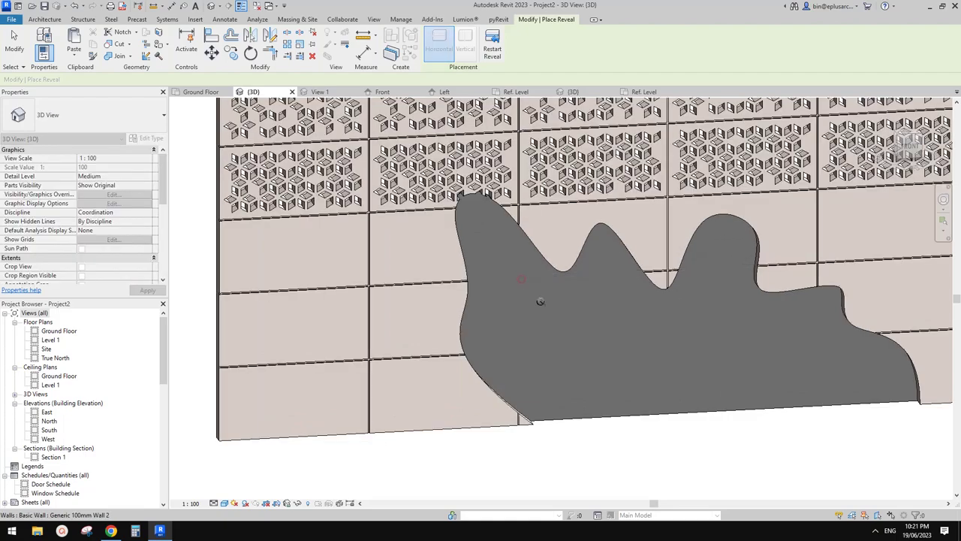
key("Escape")
Step: Create a similar horizontal reveal on the dark curved wall and set its height level with the light wall's lowest horizontal reveal
scroll(552, 283, "down", 1)
middle_click_drag(552, 282, 527, 247, "shift")
left_click(472, 270)
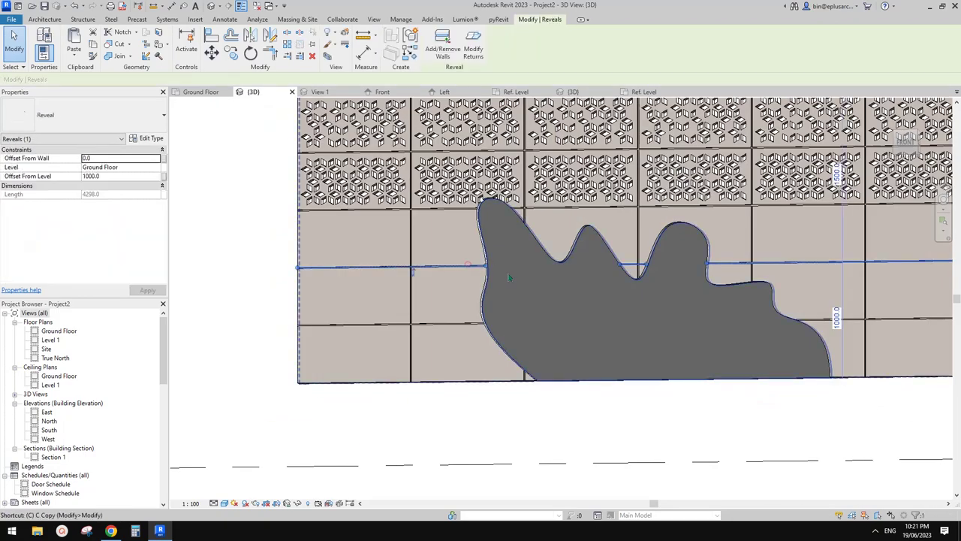
key("c")
key("s")
middle_click_drag(587, 305, 653, 348, "shift")
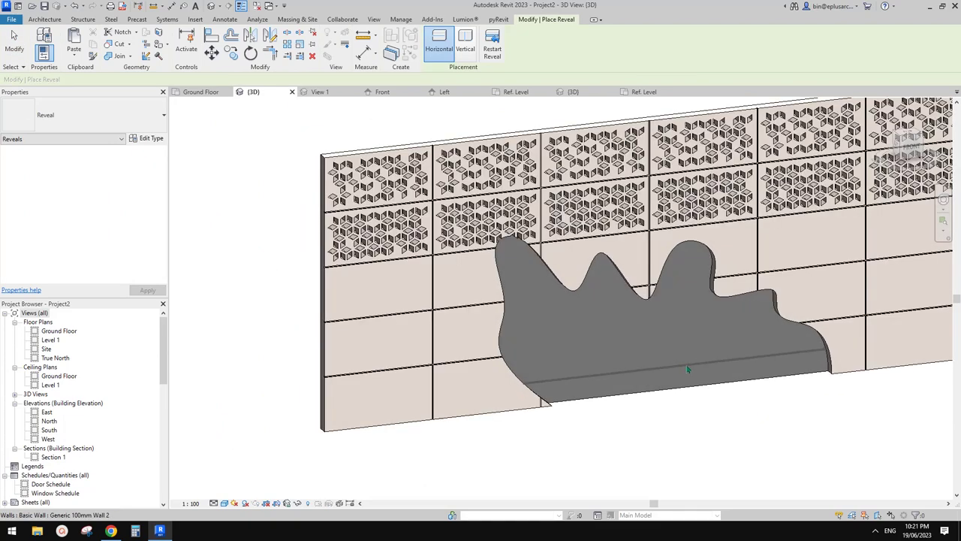
left_click(687, 366)
key("Escape")
left_click(687, 370)
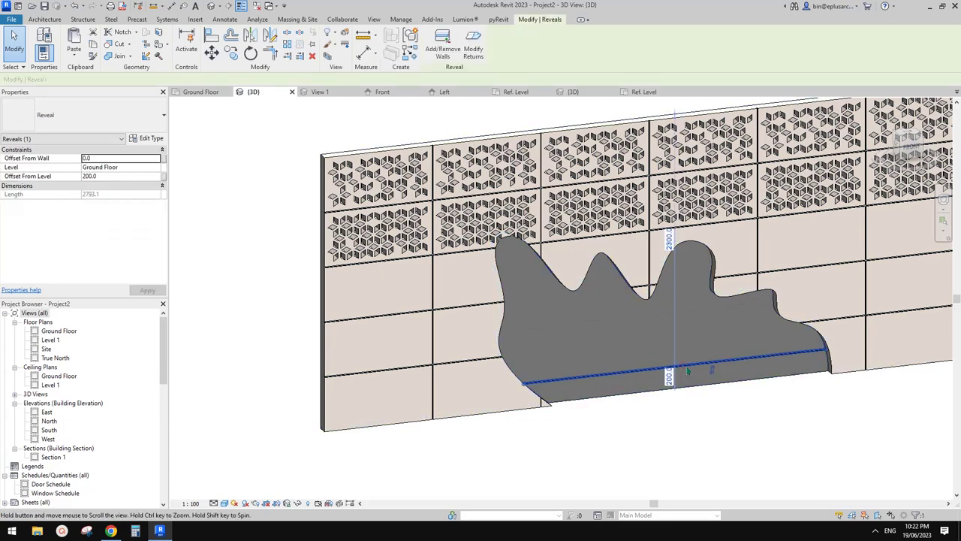
middle_click_drag(686, 370, 682, 333, "shift")
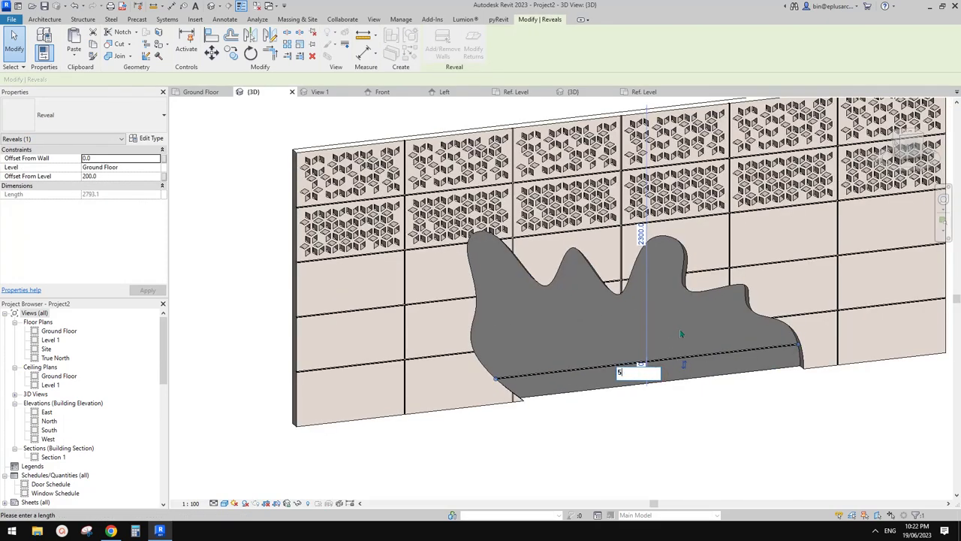
key("Return")
Step: Create a similar second horizontal reveal on the dark curved wall and set its height to 1000 mm above the wall's base
middle_click_drag(650, 399, 649, 395)
key("c")
key("s")
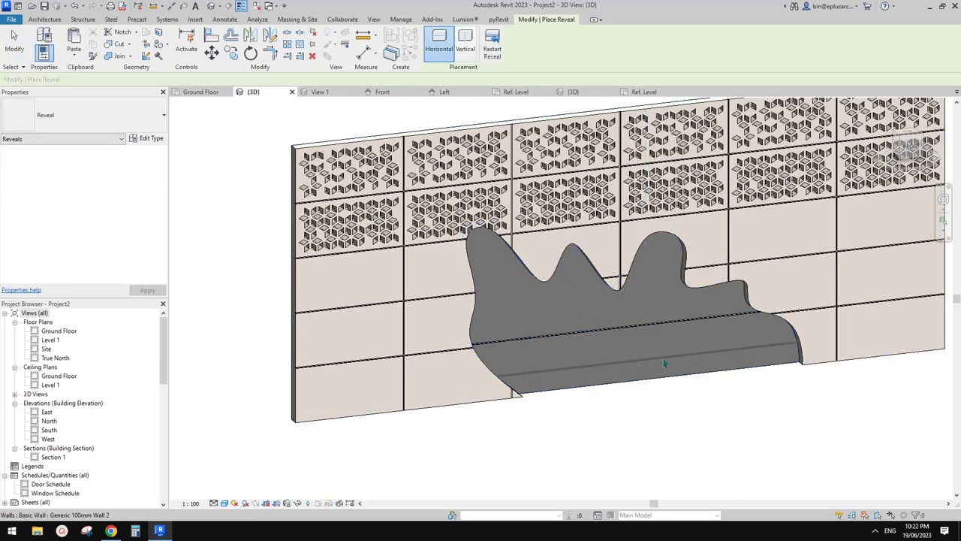
left_click(665, 361)
key("Escape")
key("Escape")
left_click(668, 362)
left_click(643, 370)
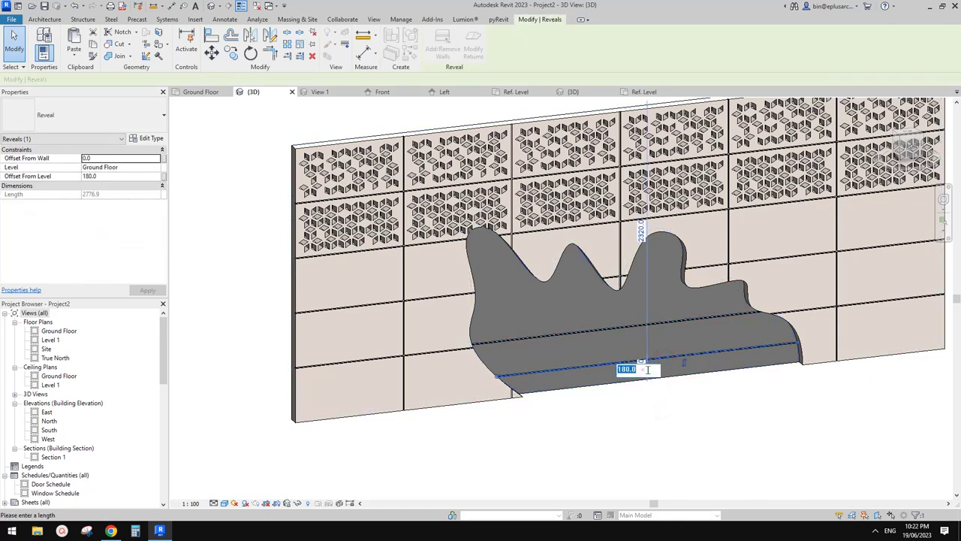
type("1")
key("Return")
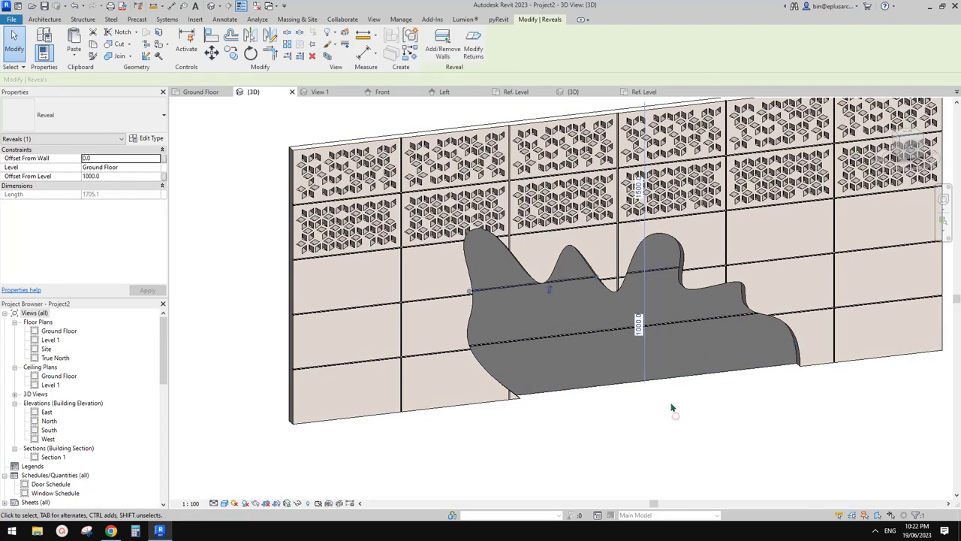
Step: Create a similar vertical reveal on the dark curved wall and set its distance from the wall's left end to 2000 mm
middle_click_drag(671, 406, 675, 416, "shift")
left_click(676, 417)
left_click(503, 292)
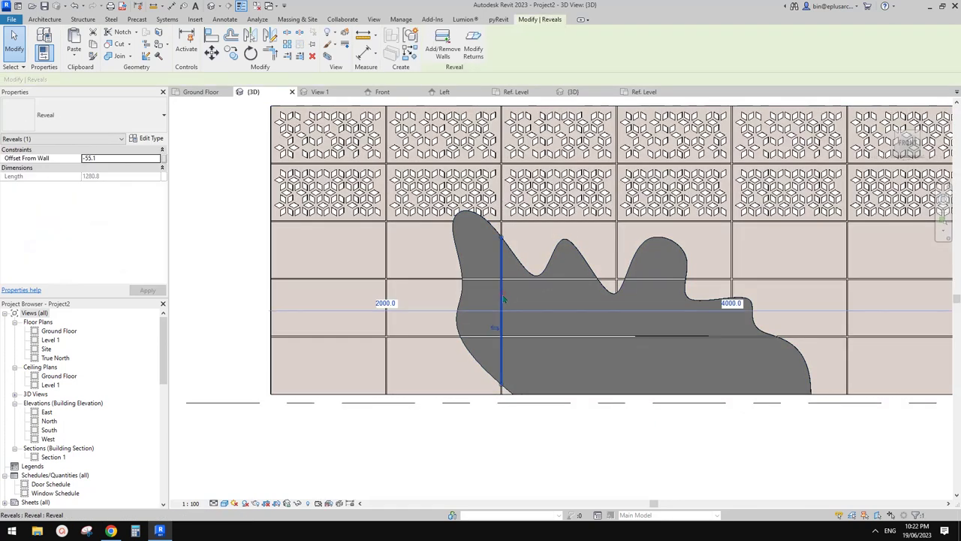
key("c")
key("s")
middle_click_drag(518, 323, 524, 325, "shift")
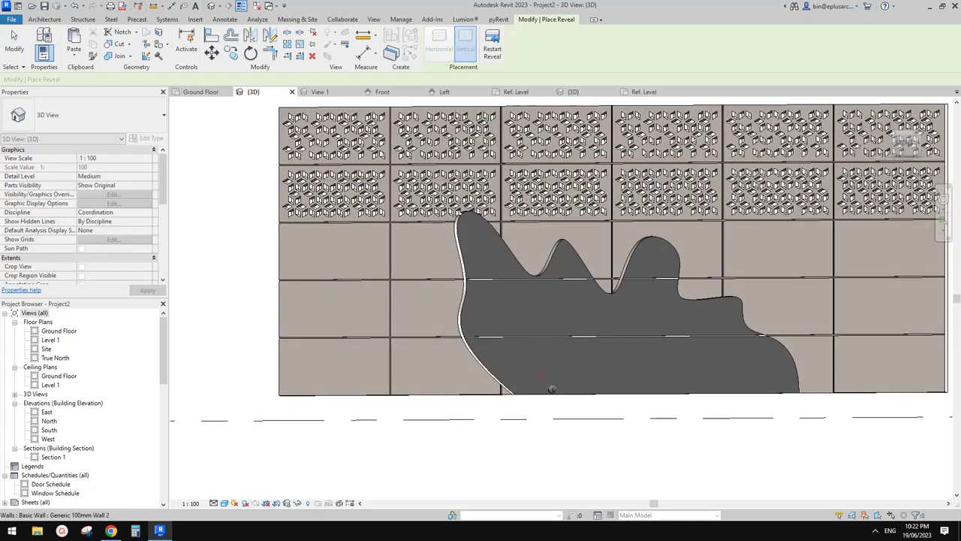
left_click(540, 368)
key("Escape")
left_click(405, 324)
type("2")
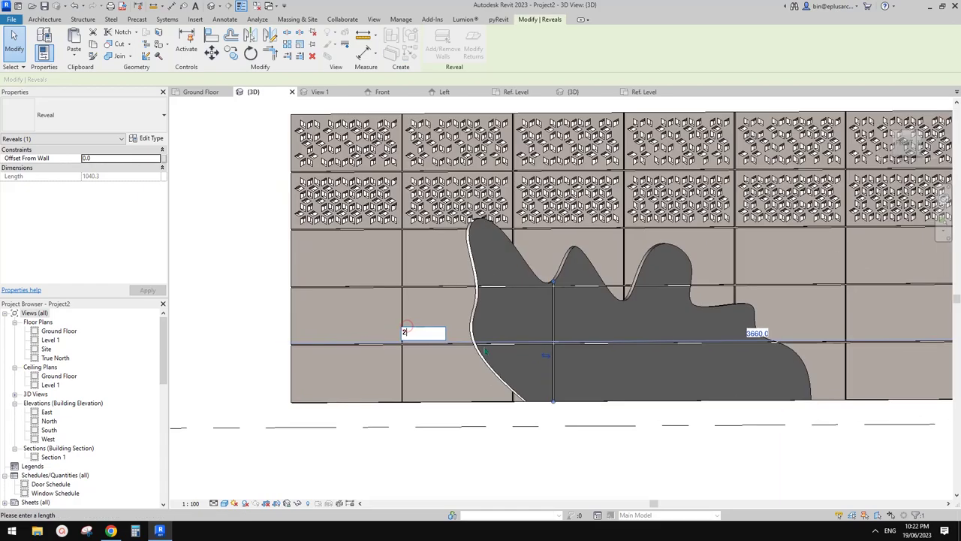
type("000")
key("Return")
middle_click_drag(627, 338, 671, 315, "shift")
scroll(672, 316, "down", 1)
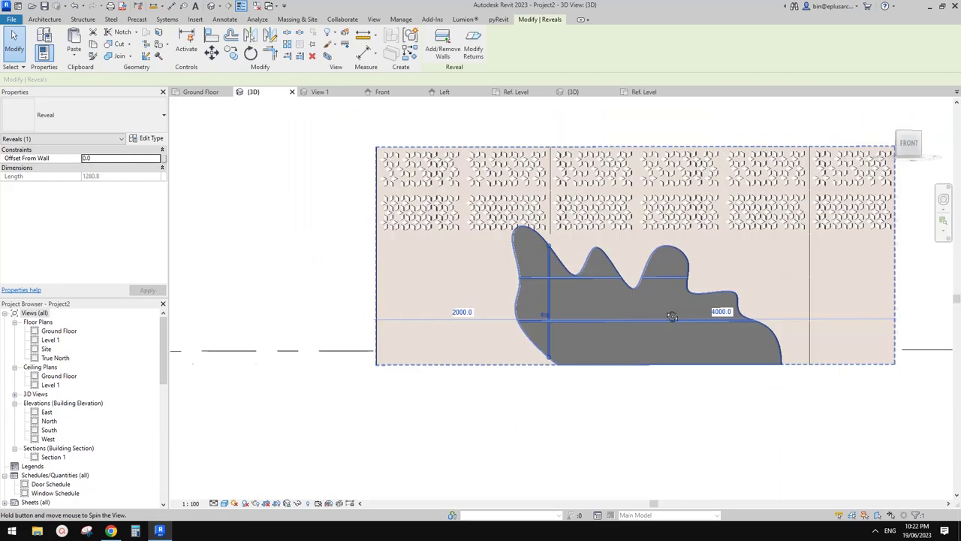
key("Escape")
middle_click_drag(624, 357, 557, 321, "shift")
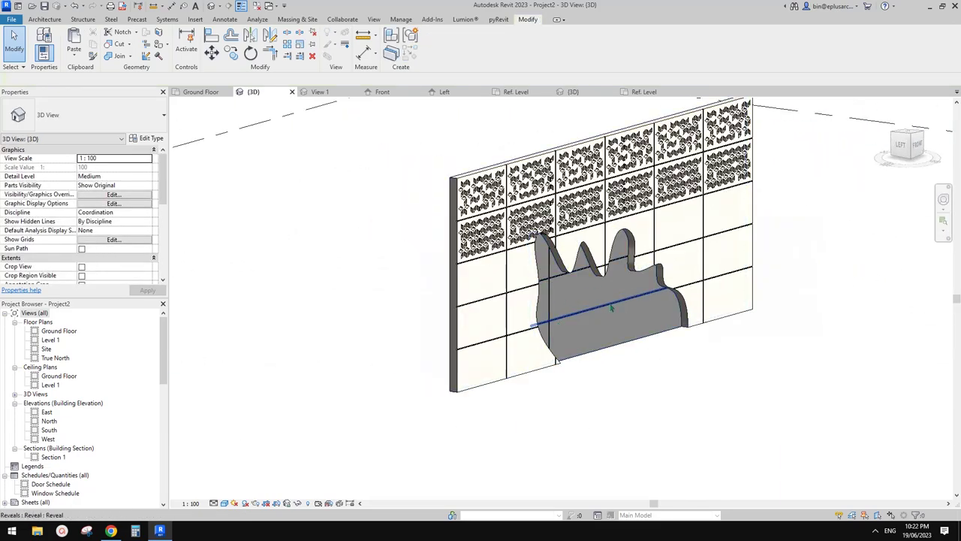
Step: Examine the panelled walls, compare them with the reference photo in the browser's Google Docs document, and return to Revit
scroll(580, 294, "up", 3)
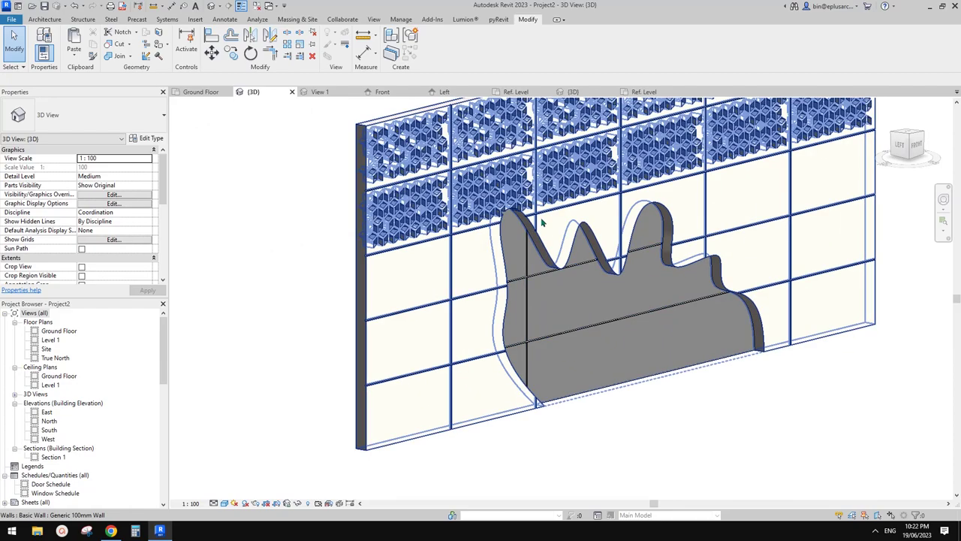
scroll(541, 218, "up", 1)
middle_click_drag(541, 218, 524, 227)
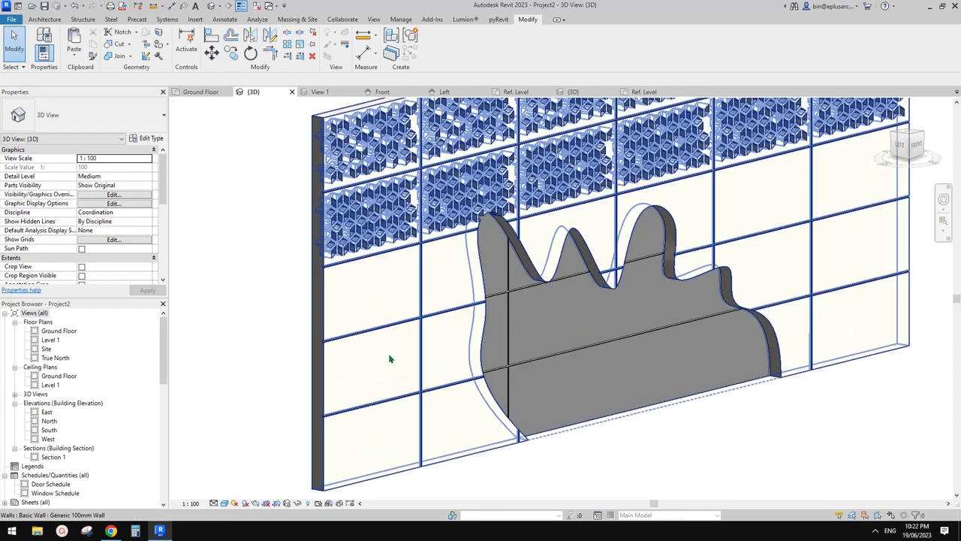
scroll(394, 347, "down", 2)
middle_click_drag(406, 337, 368, 314, "shift")
left_click(334, 224)
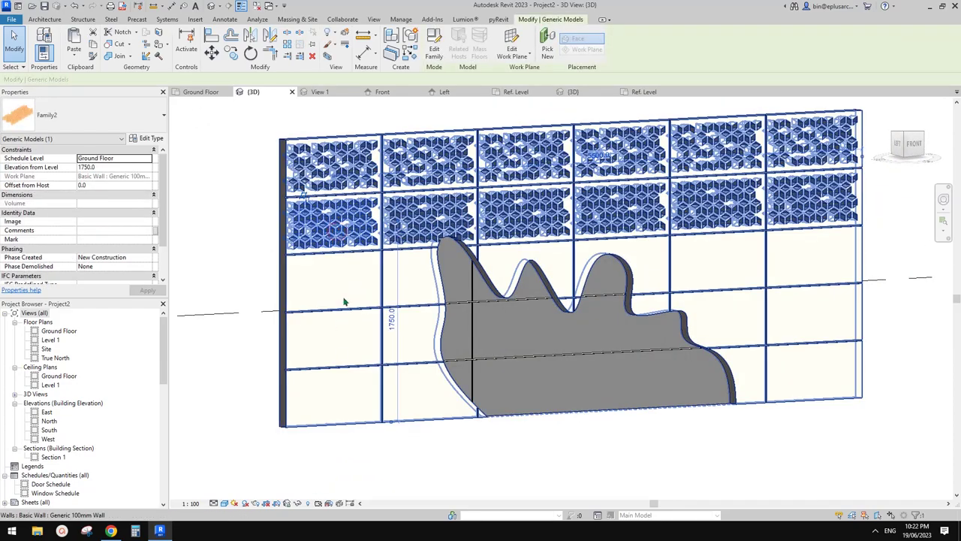
left_click(114, 532)
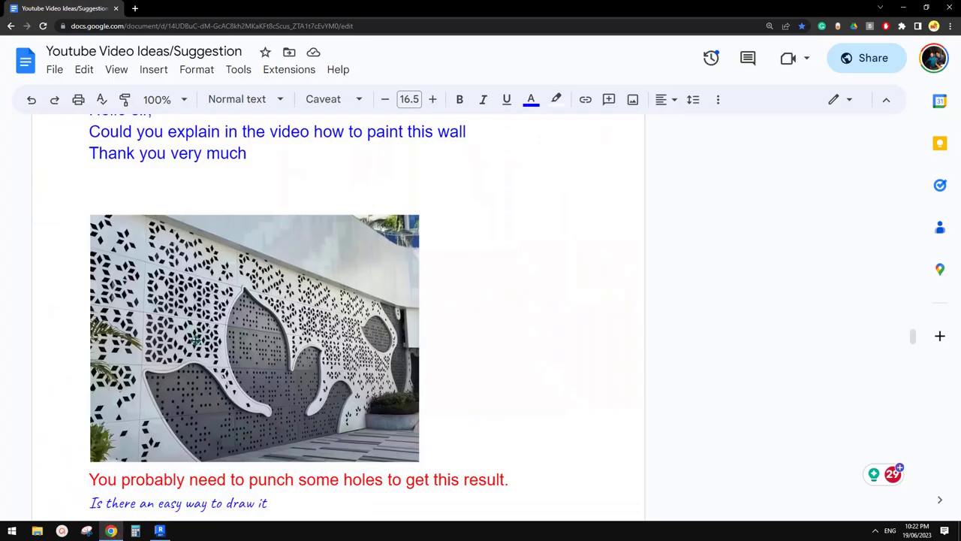
left_click(161, 533)
scroll(428, 330, "down", 2)
key("Escape")
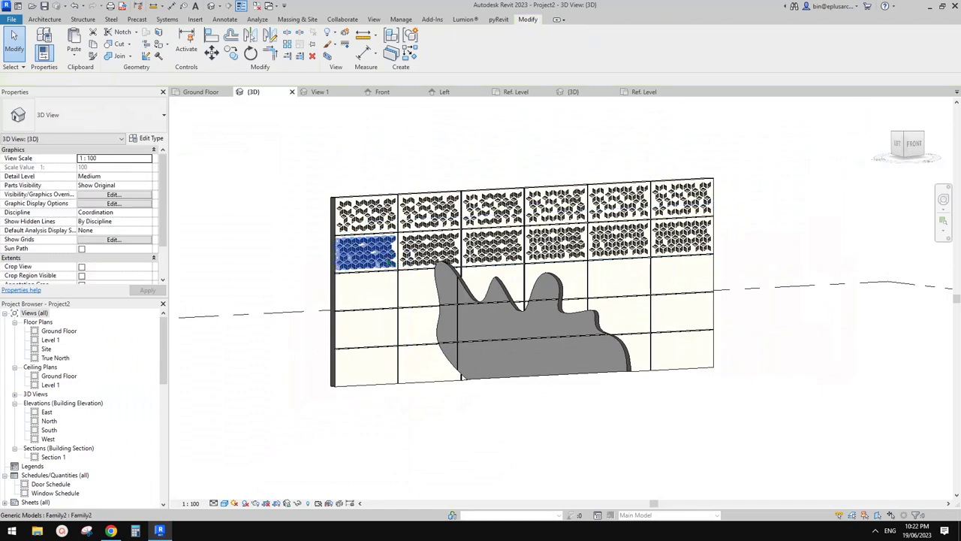
Step: Copy the six perforated panels of the lower row 500 mm straight down to form a third row
left_click_drag(300, 232, 588, 267)
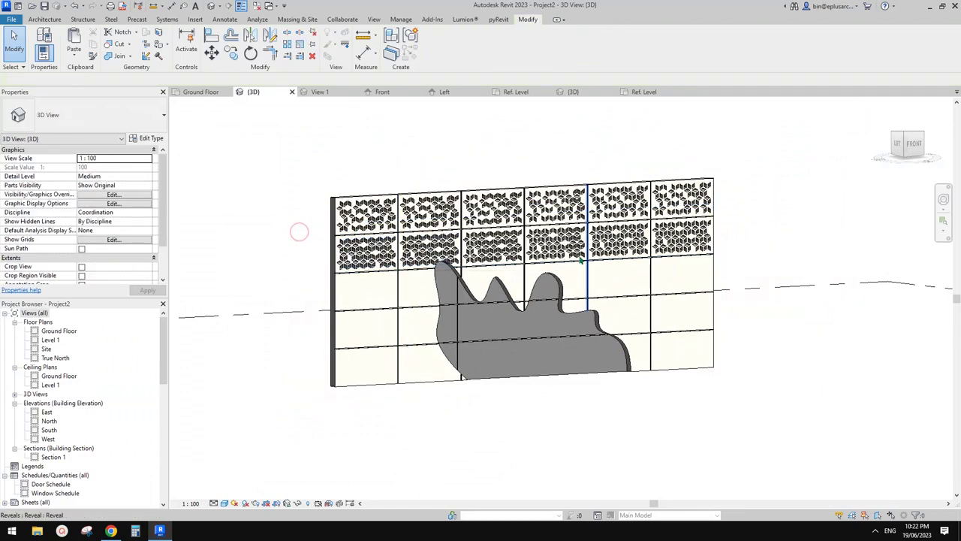
middle_click_drag(590, 263, 525, 253, "shift")
left_click(356, 248)
left_click(424, 246, "ctrl")
left_click(494, 246, "ctrl")
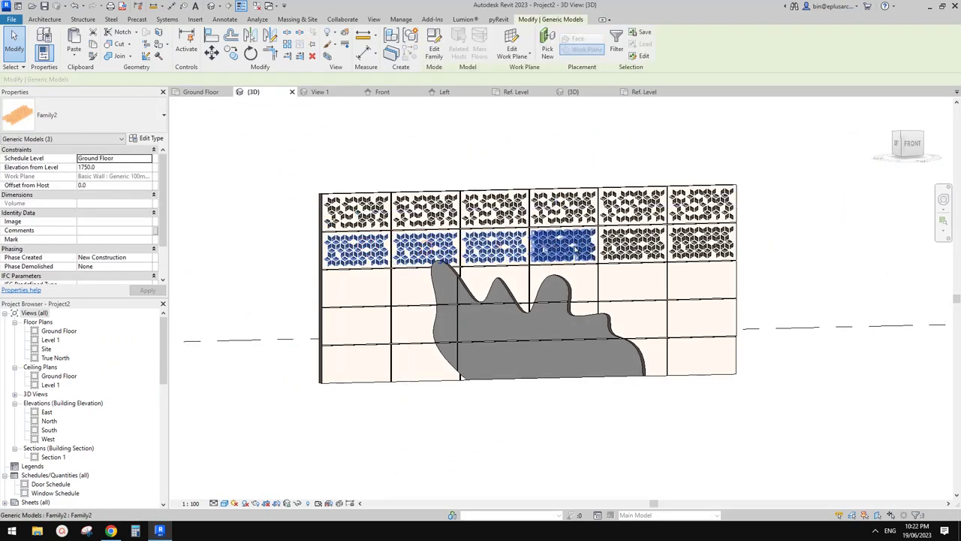
left_click(563, 247, "ctrl")
left_click(632, 245, "ctrl")
key("m")
key("v")
left_click(773, 207)
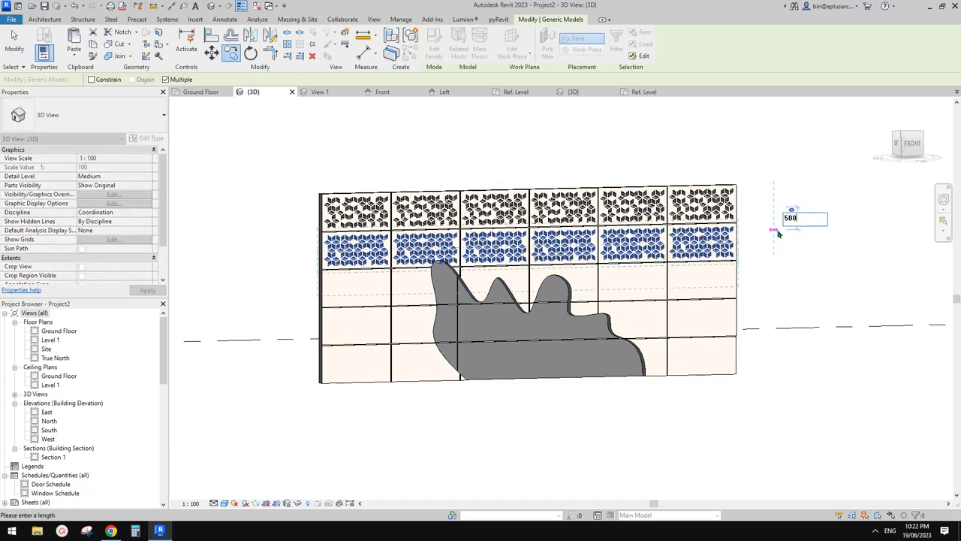
type("500")
key("Return")
Step: Cut the light wall with the six copied perforated panels using Cut Geometry
scroll(416, 255, "up", 2)
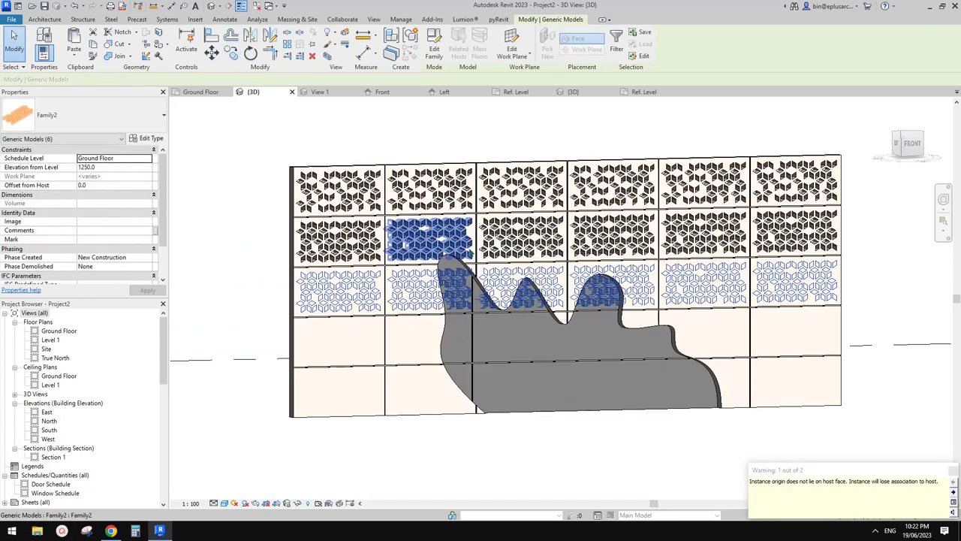
scroll(472, 256, "up", 1)
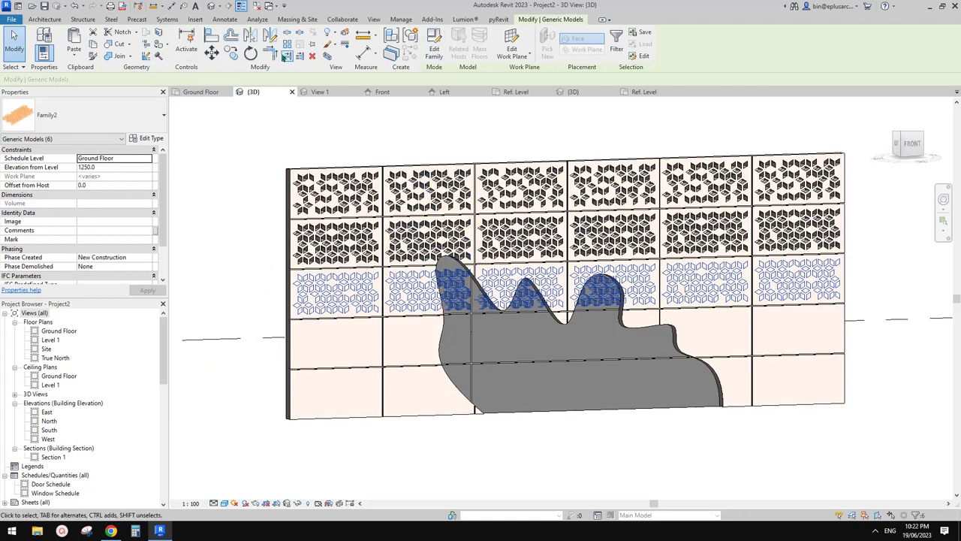
left_click(159, 59)
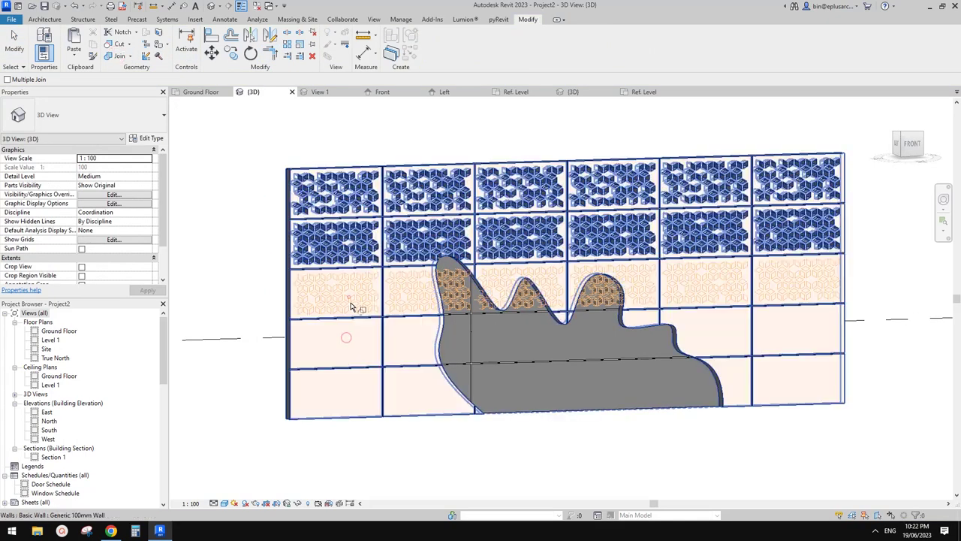
key("c")
key("g")
left_click(341, 331)
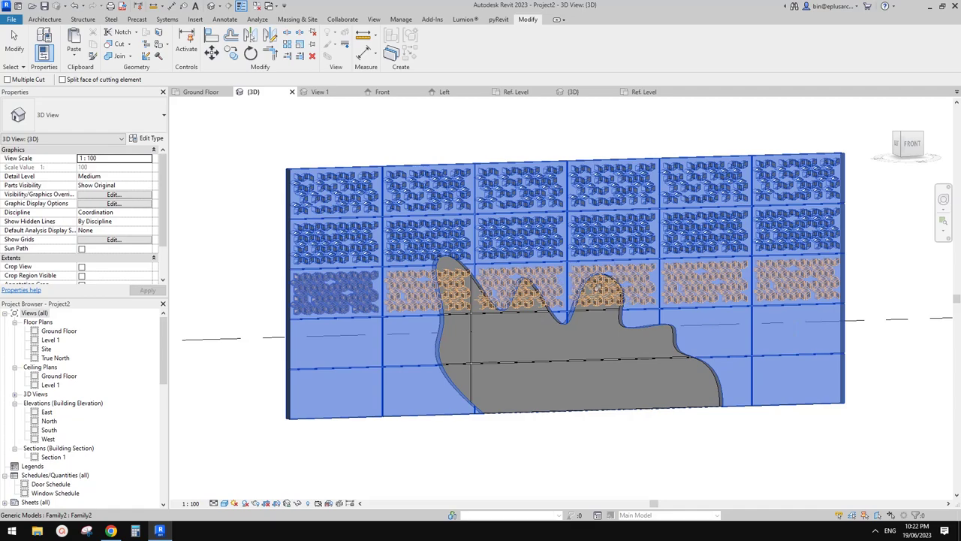
left_click(455, 276)
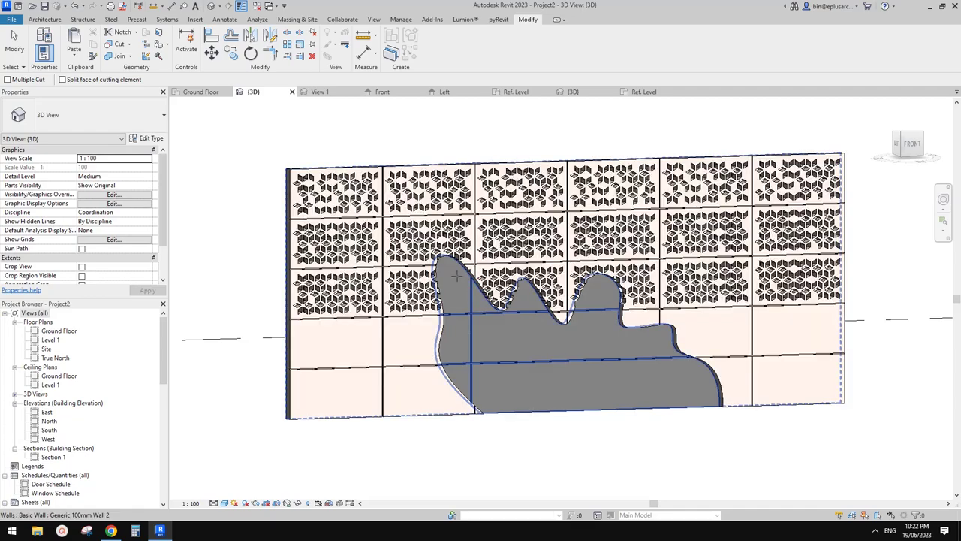
scroll(526, 297, "up", 1)
key("Escape")
Step: Examine from several angles how the third row of perforations meets the dark wall's curved edge
scroll(527, 301, "up", 4)
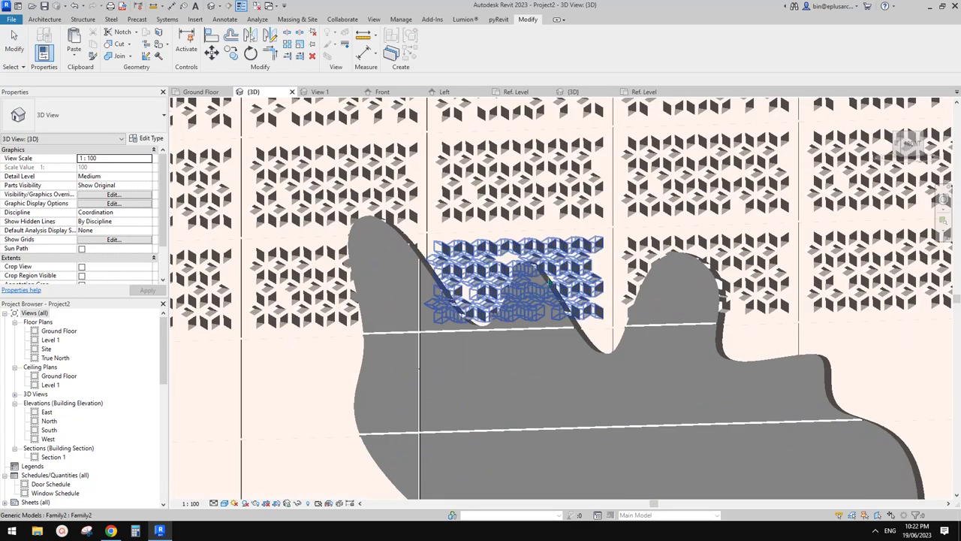
middle_click_drag(527, 303, 463, 288, "shift")
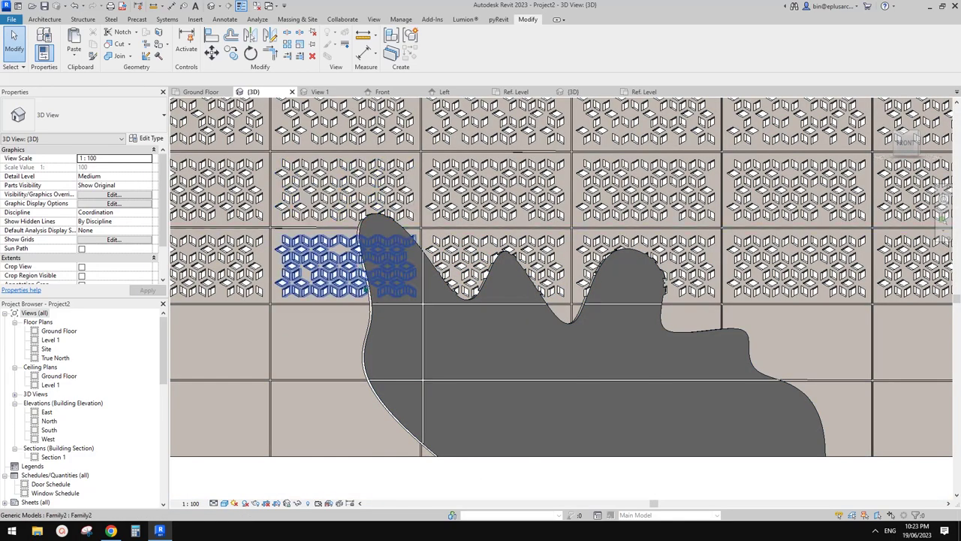
scroll(380, 281, "down", 1)
middle_click_drag(426, 305, 525, 318, "shift")
scroll(545, 315, "up", 1)
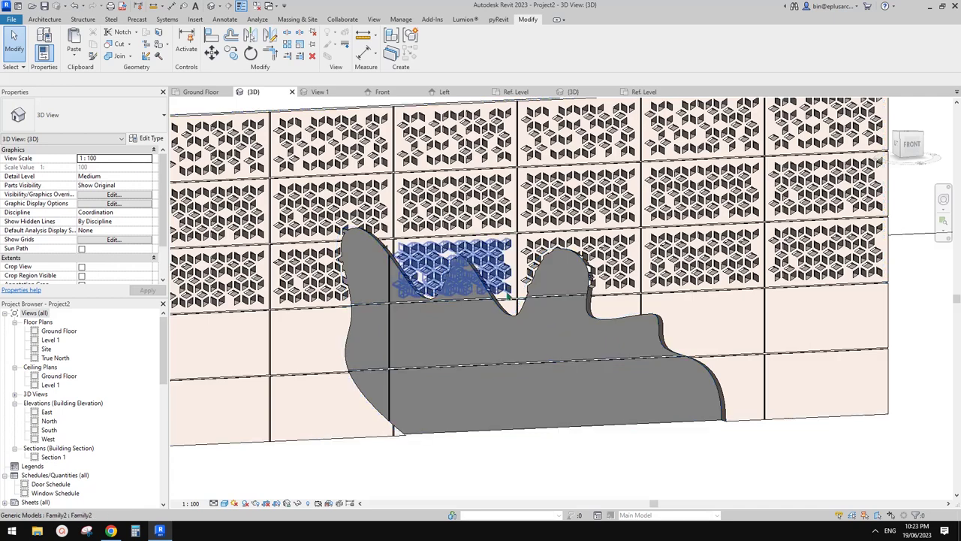
scroll(391, 258, "up", 1)
scroll(391, 258, "up", 1)
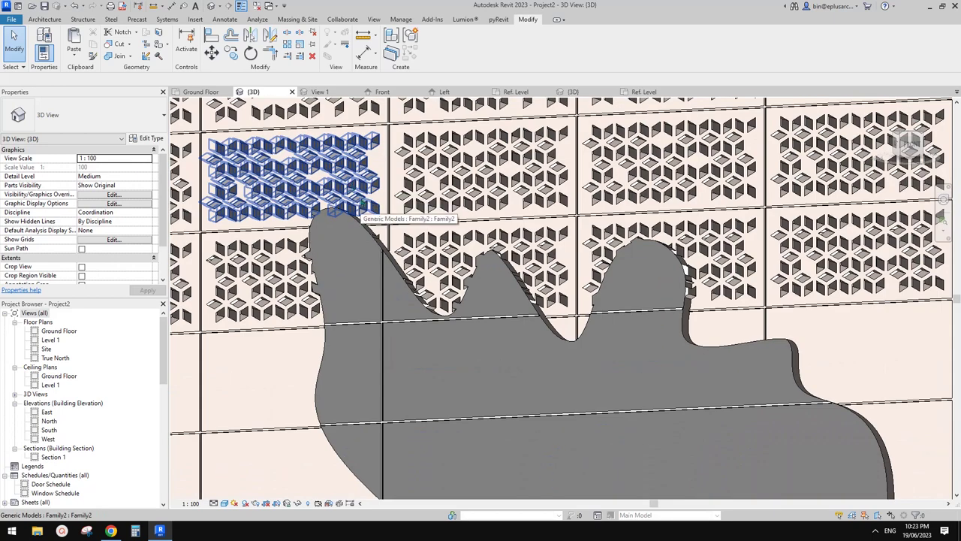
scroll(361, 211, "down", 1)
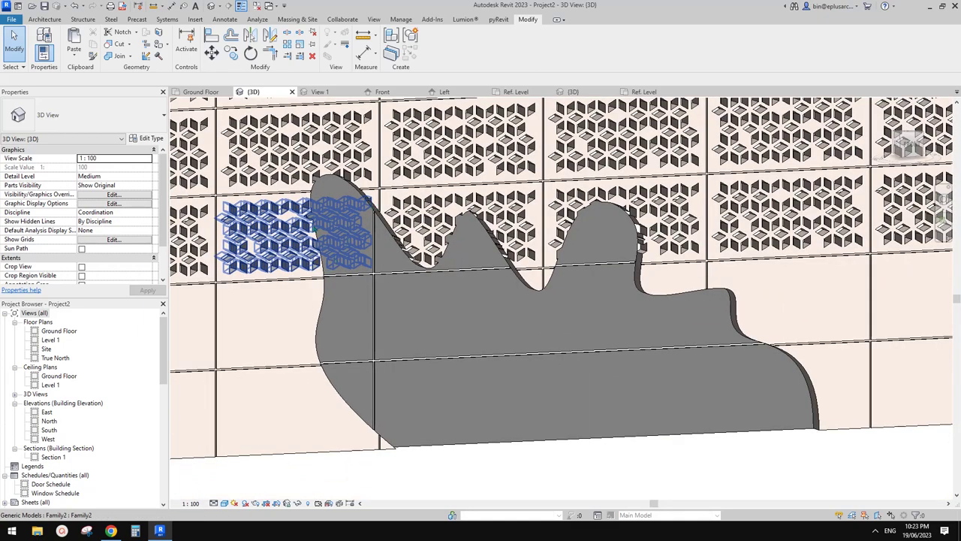
mouse_move(316, 227)
middle_mouse_down("shift")
mouse_move(340, 232)
mouse_move(311, 234)
middle_mouse_up("shift")
scroll(329, 225, "down", 1)
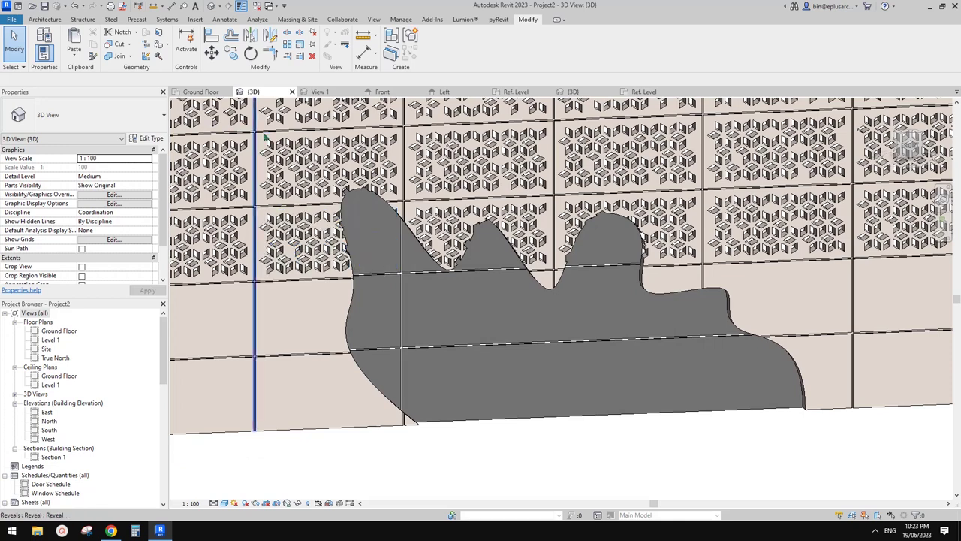
Step: Start an in-place model in the Walls category, keeping its default name
left_click(44, 19)
left_click(118, 47)
left_click(139, 97)
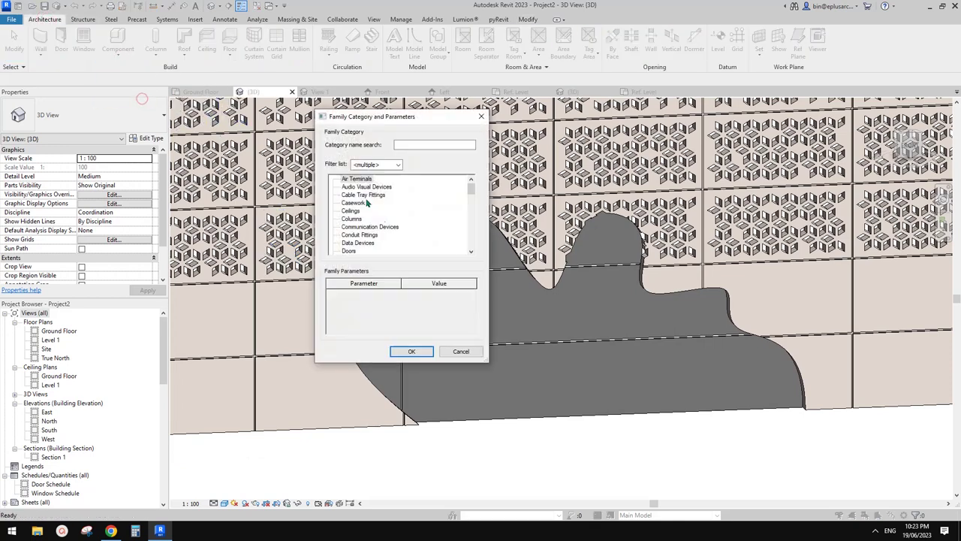
key("w")
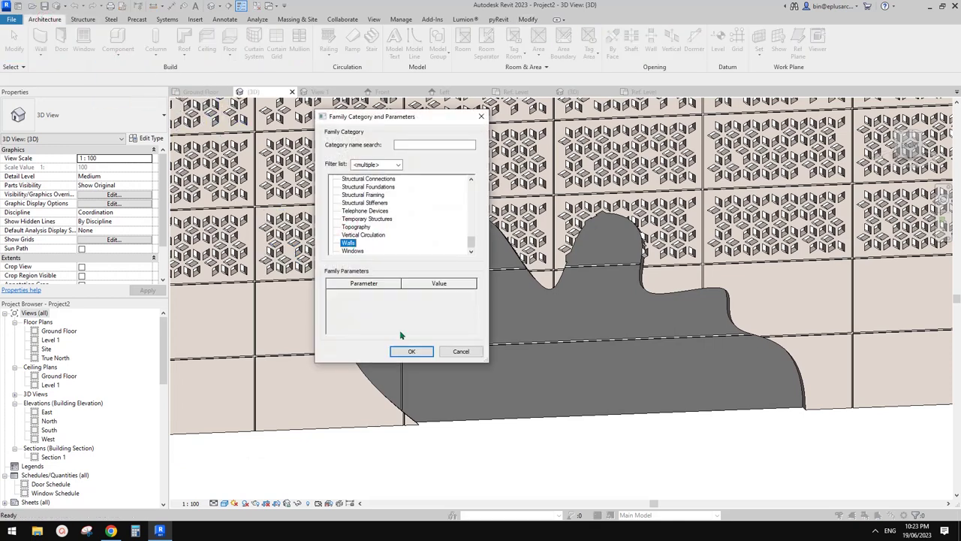
left_click(411, 350)
key("Return")
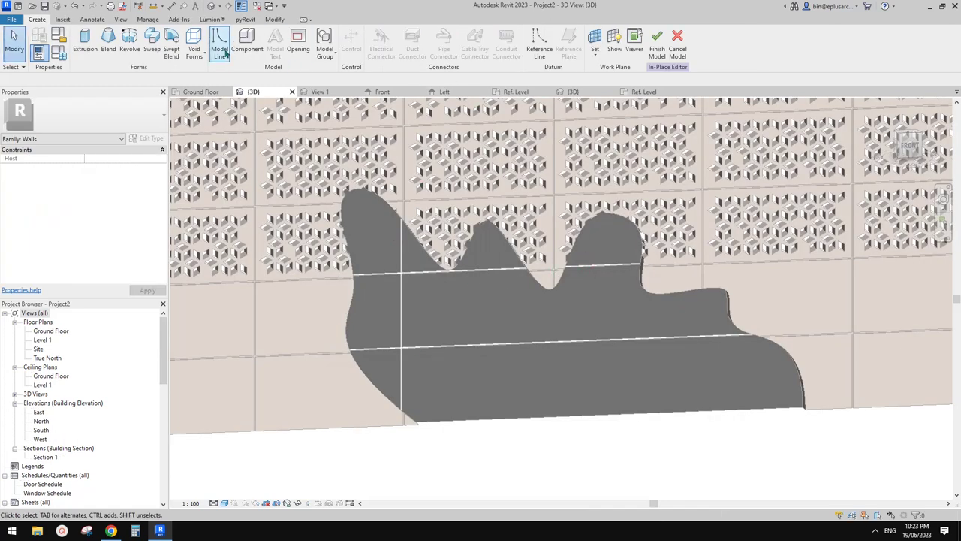
left_click(153, 46)
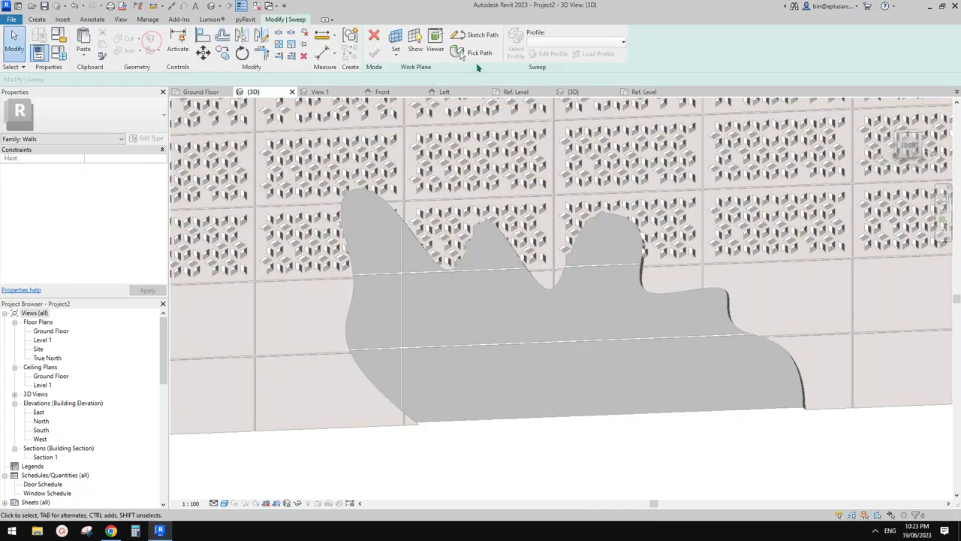
left_click(477, 54)
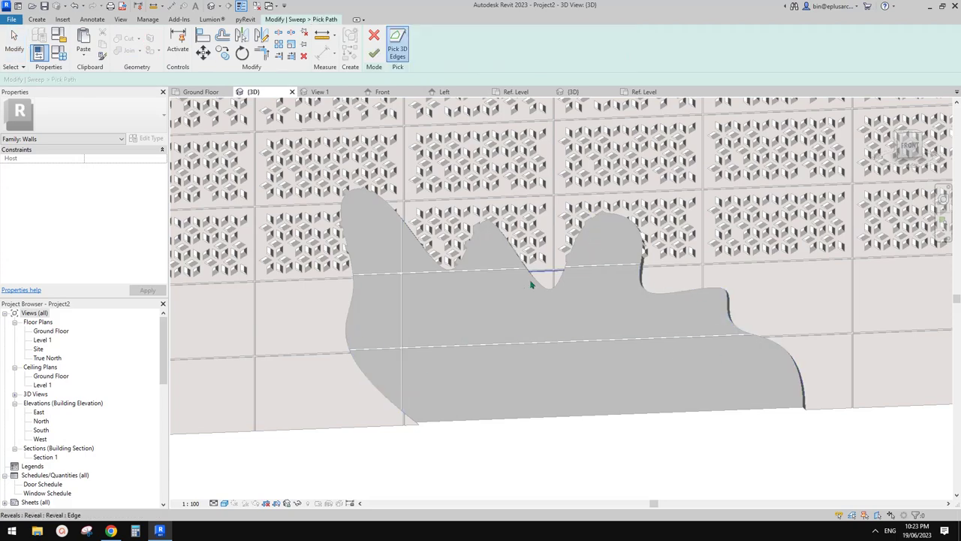
middle_click_drag(586, 369, 465, 304, "shift")
scroll(372, 226, "up", 5)
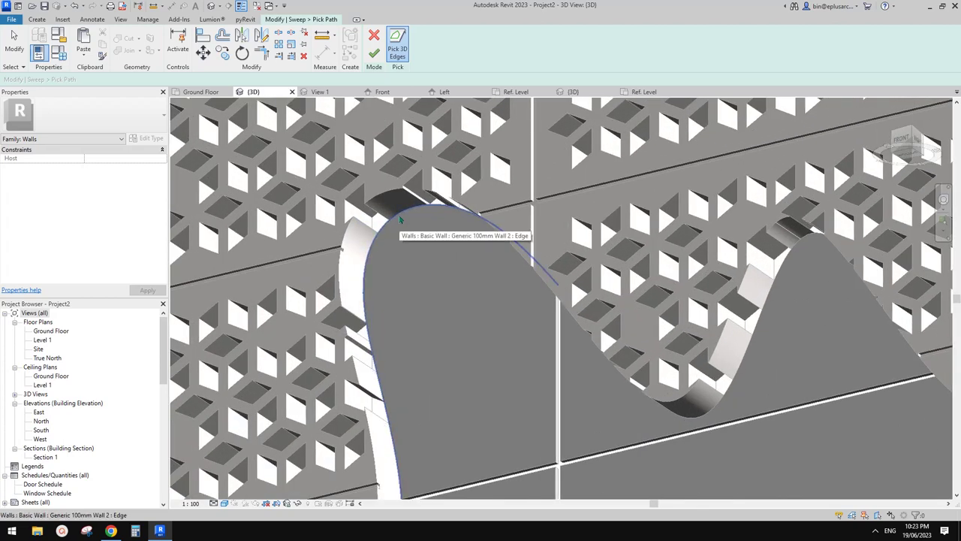
scroll(397, 215, "down", 5)
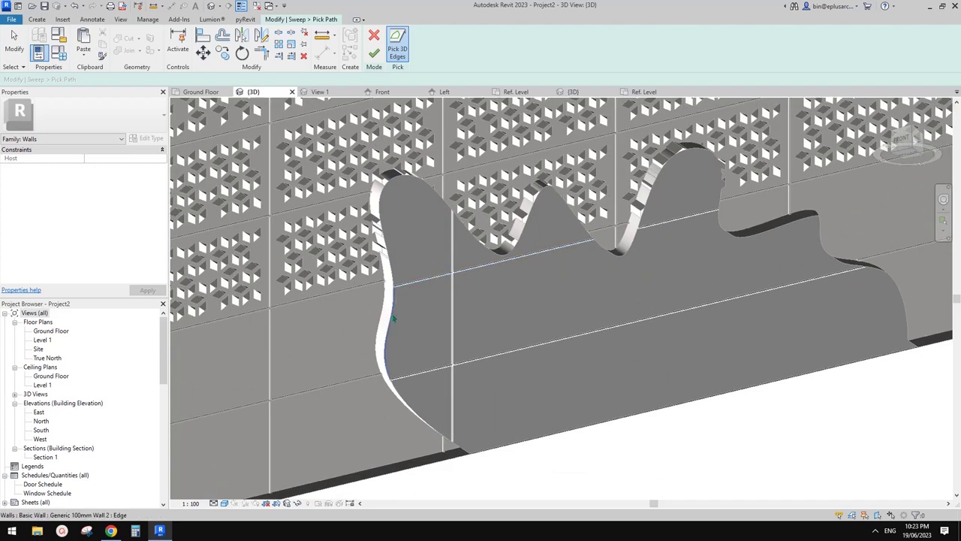
scroll(639, 273, "down", 2)
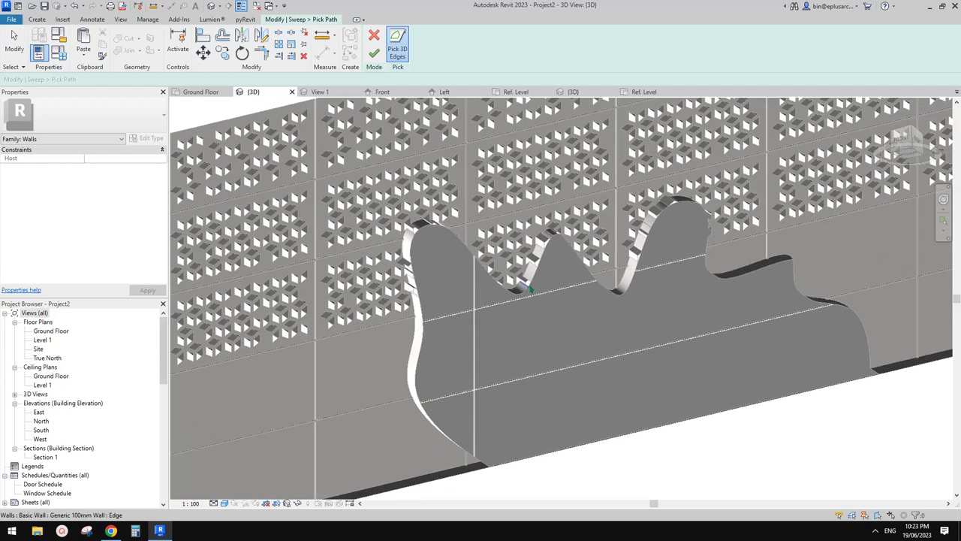
left_click(374, 52)
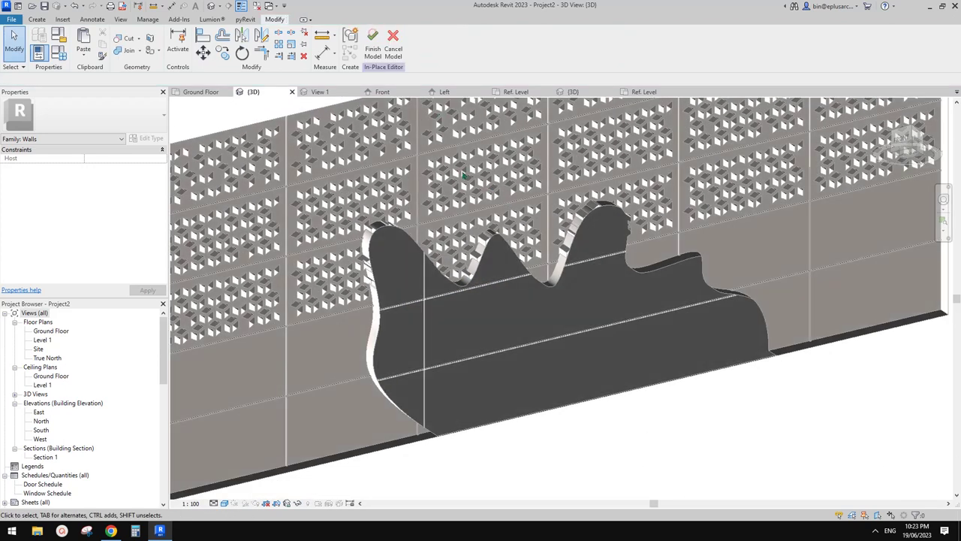
left_click(376, 53)
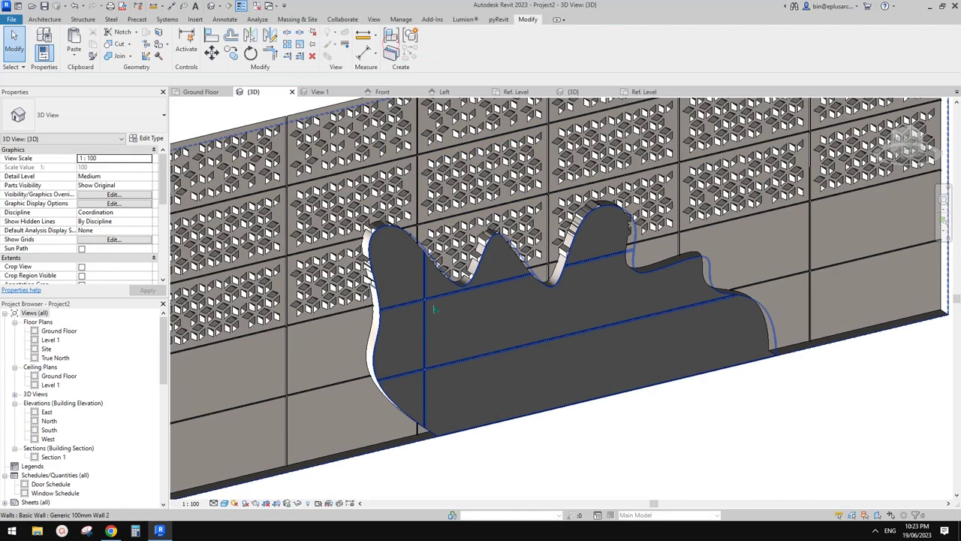
Step: Delete the upper horizontal reveal from the dark curved wall
left_click(435, 298)
middle_click_drag(456, 280, 485, 283, "shift")
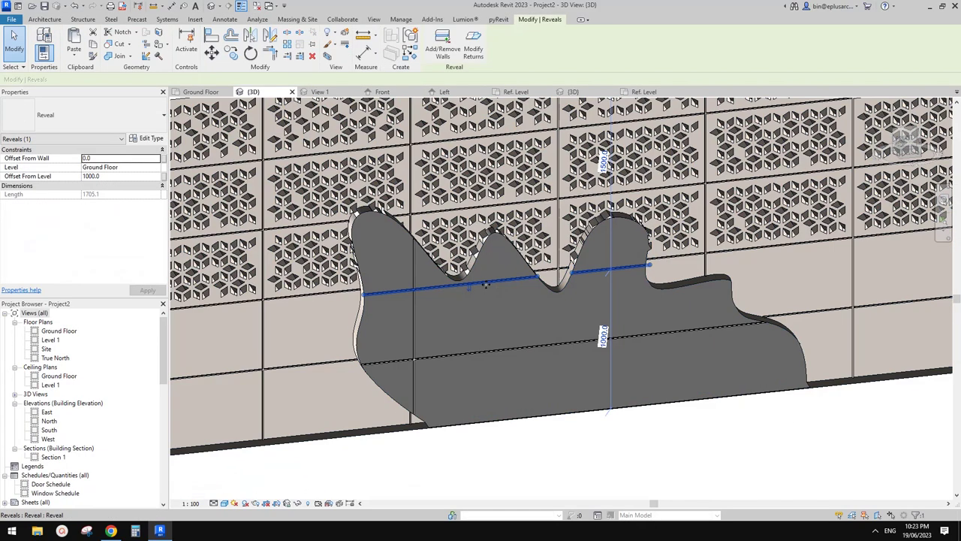
key("Delete")
left_click(418, 281)
key("Delete")
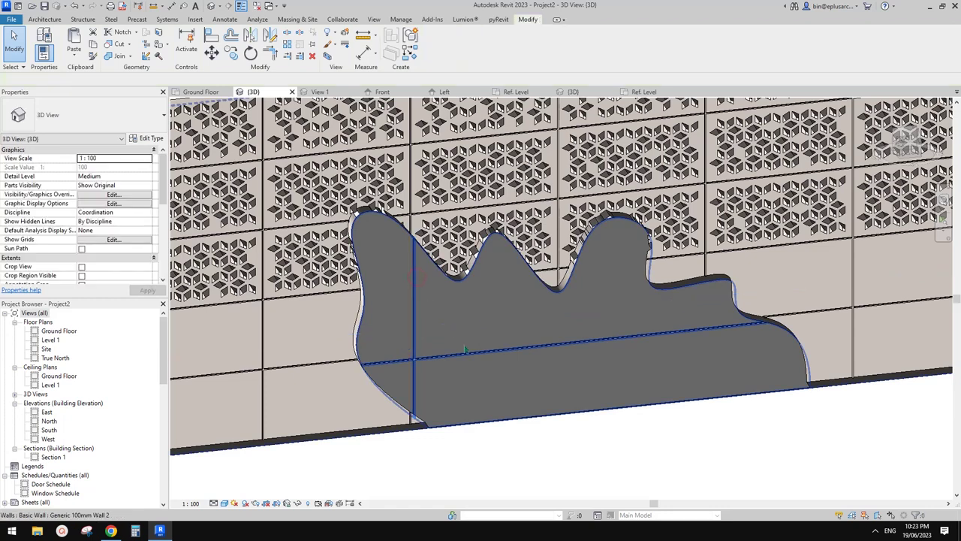
Step: Remove the vertical reveal and the remaining lower horizontal reveal from the dark curved wall
left_click(415, 284)
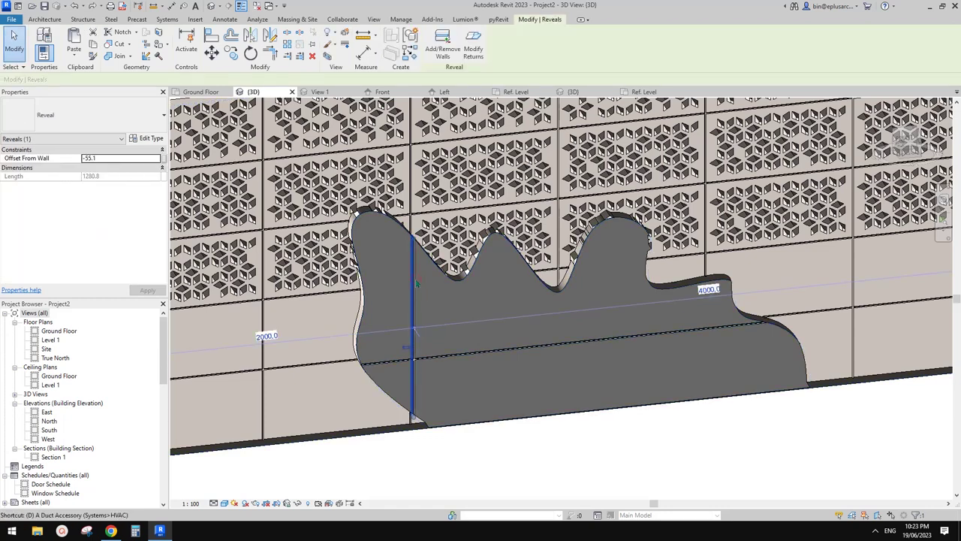
key("Escape")
left_click(418, 283)
key("Escape")
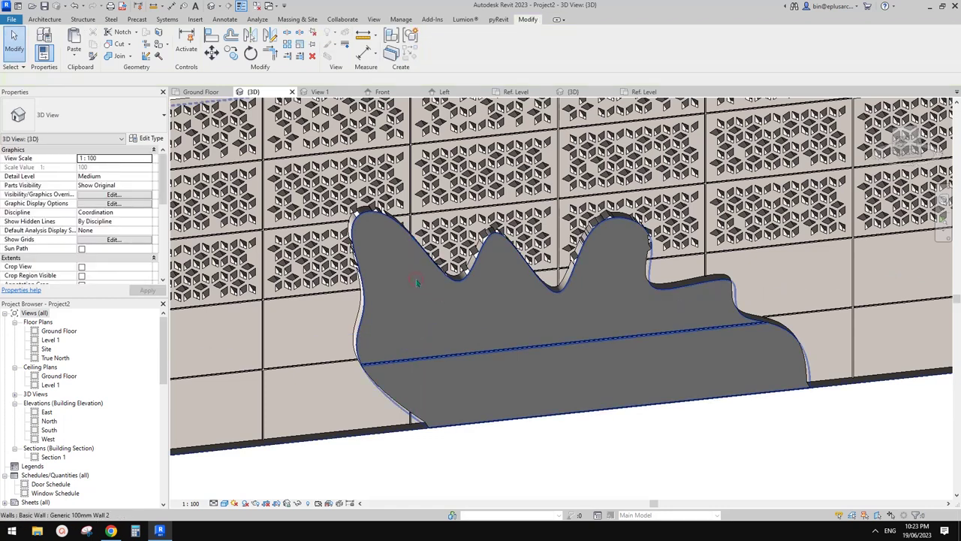
left_click(438, 356)
key("Escape")
left_click(504, 351)
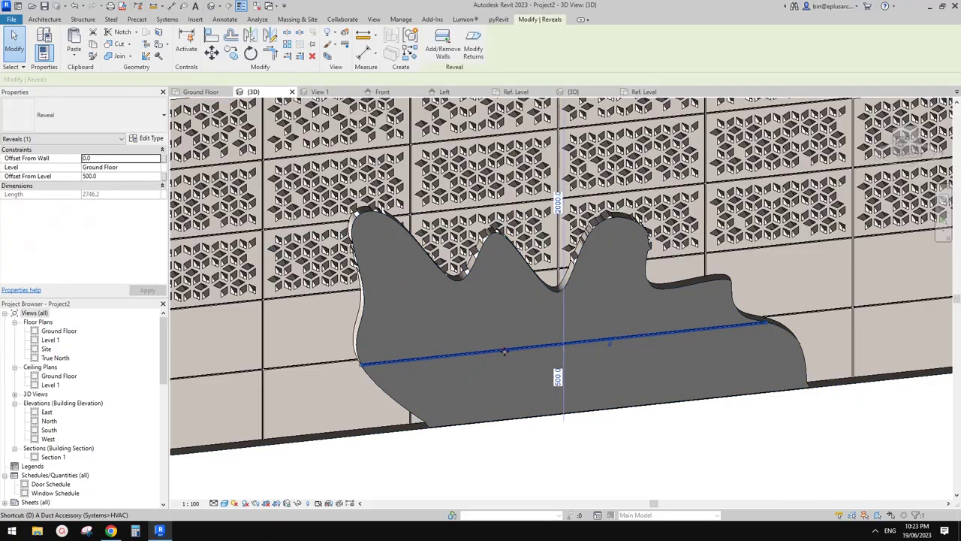
key("e")
middle_click_drag(507, 351, 431, 311, "shift")
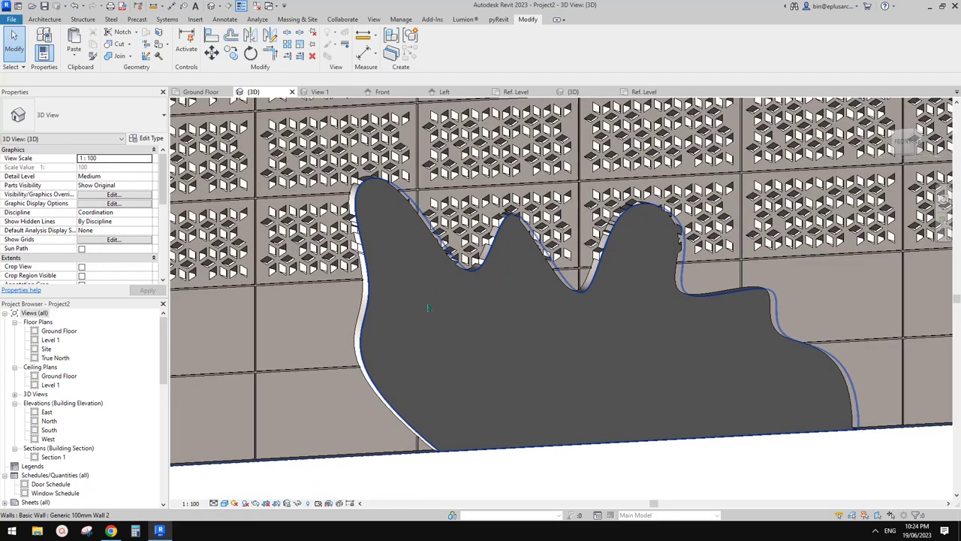
Step: Create an in-place model in the Walls category with the name Walls 1
left_click(44, 19)
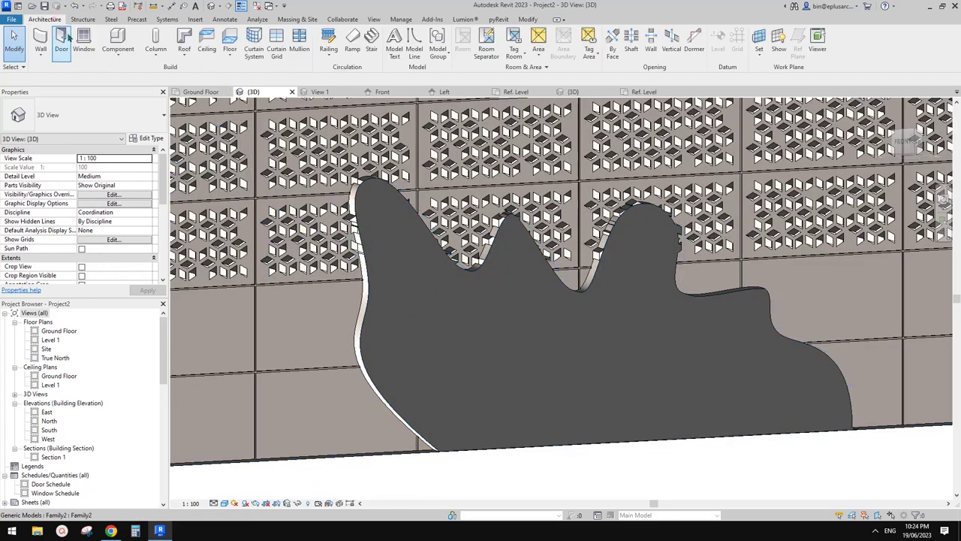
left_click(126, 58)
left_click(146, 96)
left_click(358, 226)
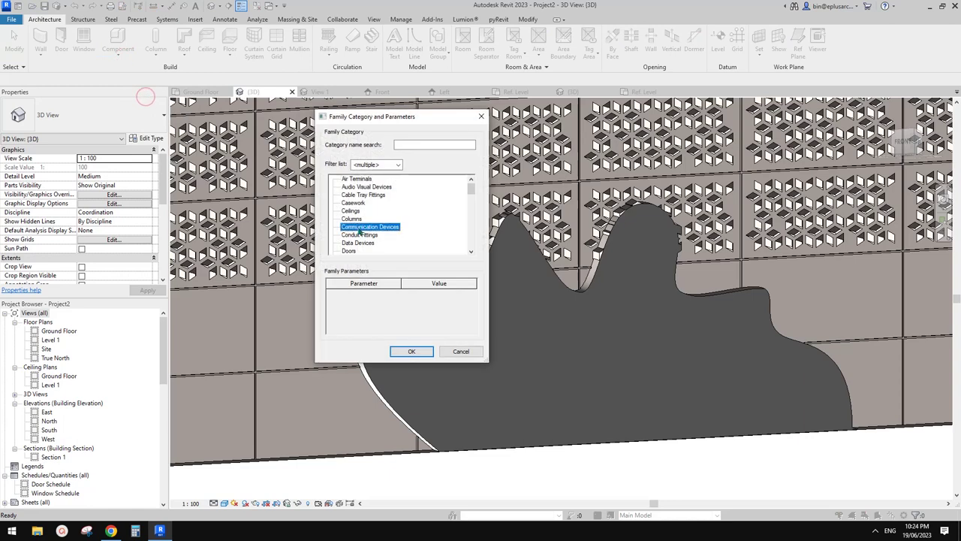
key("w")
left_click(411, 352)
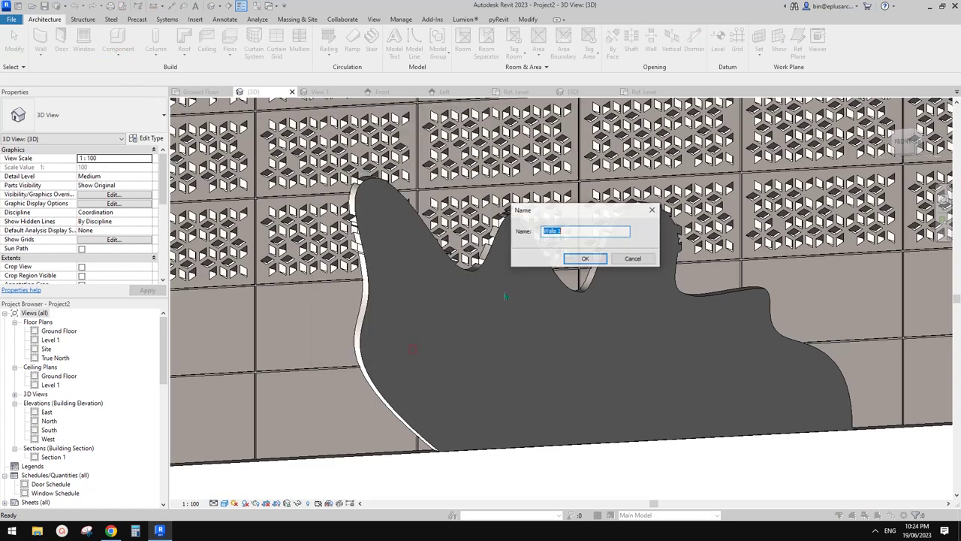
left_click(579, 261)
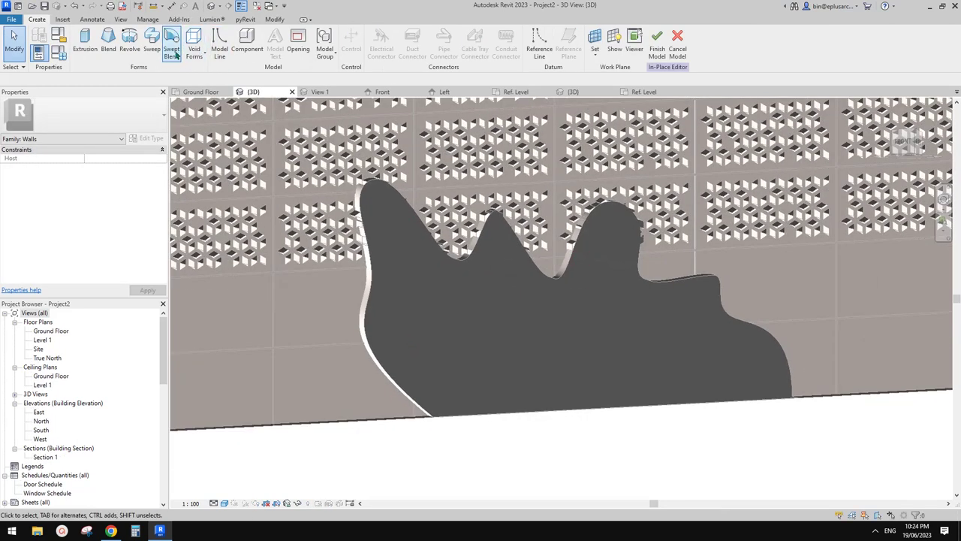
Step: Start a sweep and pick the dark wall's continuous curved front edge as its path
left_click(173, 51)
left_click(473, 52)
scroll(380, 264, "up", 5)
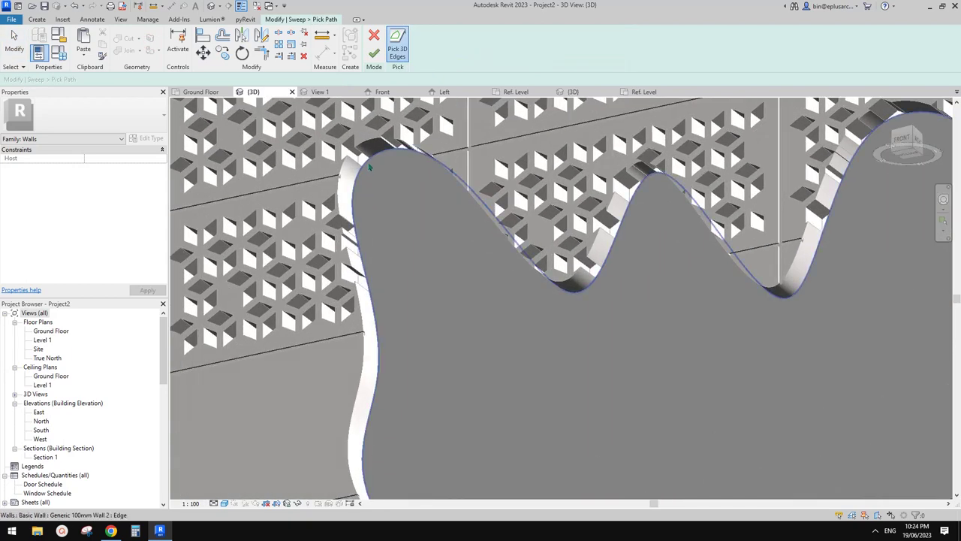
left_click(370, 167)
scroll(384, 162, "down", 3)
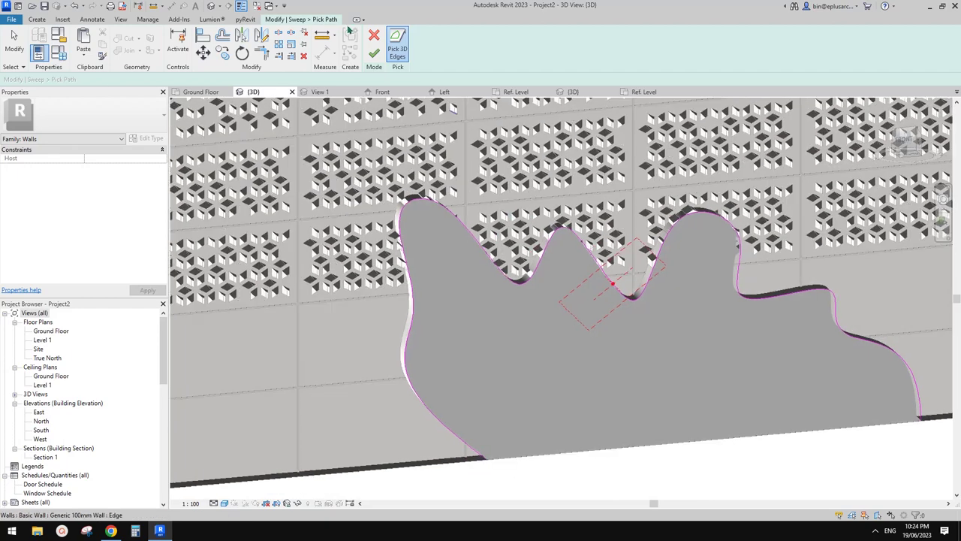
left_click(374, 53)
Step: Sketch the sweep profile by picking lines along the dark wall's faces and across its thickness, trimming them where they meet
left_click(554, 55)
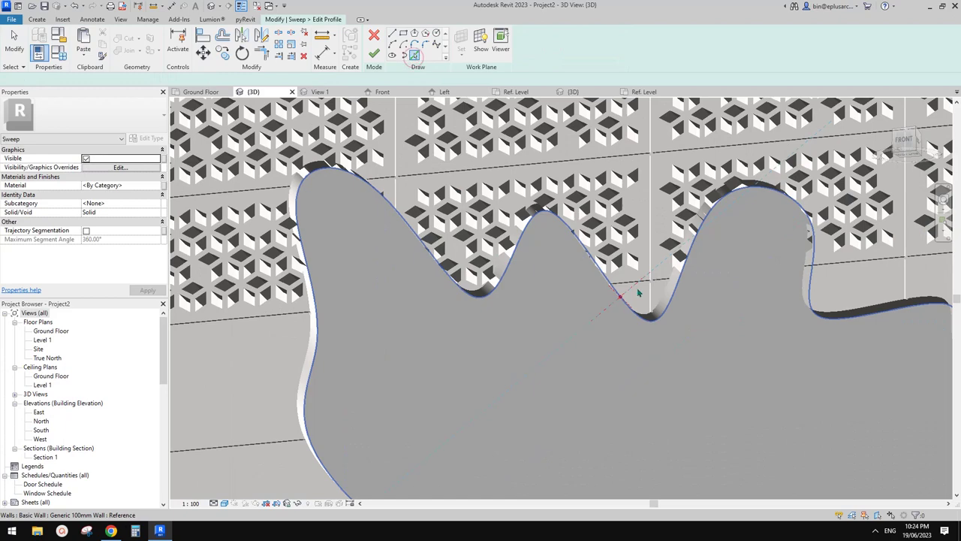
scroll(637, 292, "up", 3)
middle_click_drag(624, 316, 639, 254, "shift")
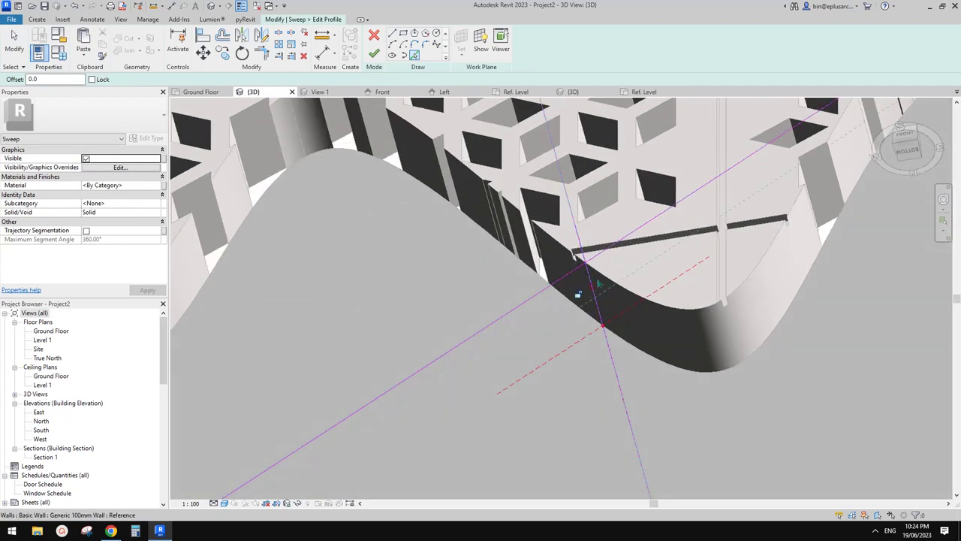
scroll(599, 283, "down", 2)
middle_click_drag(599, 320, 613, 280, "shift")
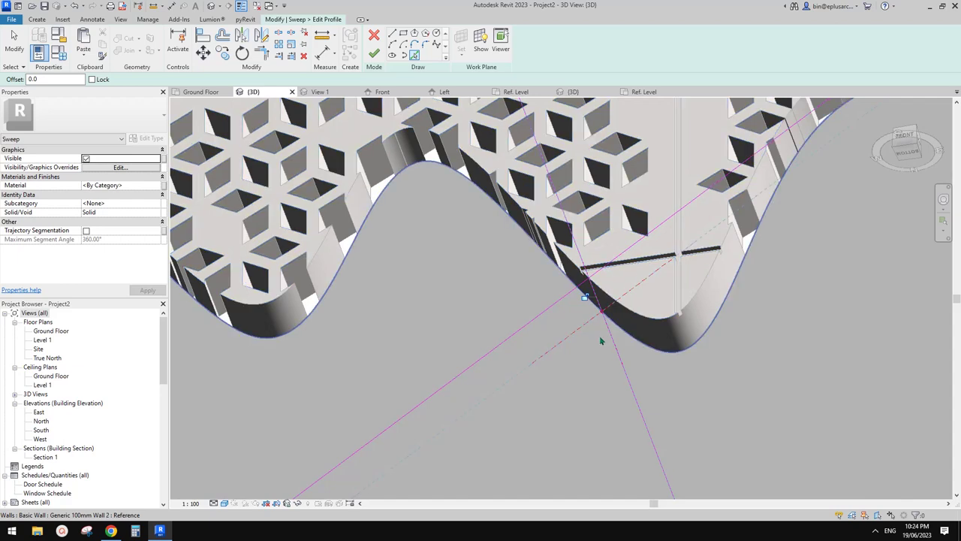
key("t")
key("r")
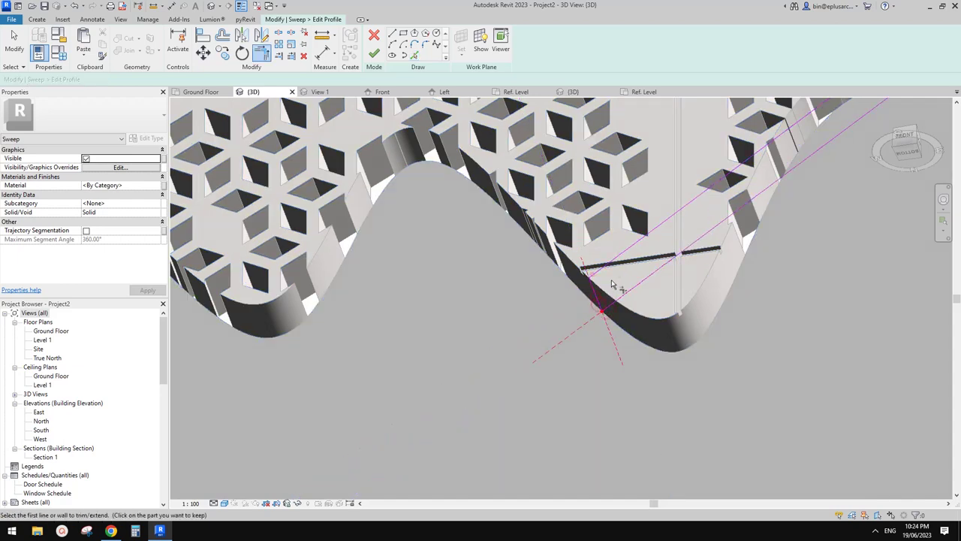
left_click(597, 293)
scroll(595, 290, "up", 2)
Step: Copy the profile's thickness line about 55 mm away from the wall edge and trim the lines into a closed rectangle
key("c")
key("o")
left_click(594, 292)
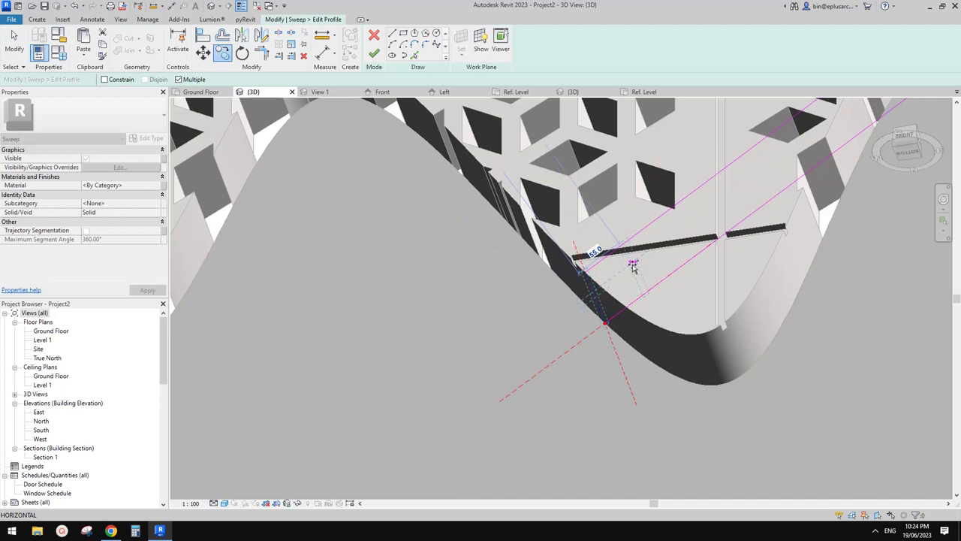
left_click(632, 268)
key("t")
key("r")
left_click(637, 283)
left_click(635, 298)
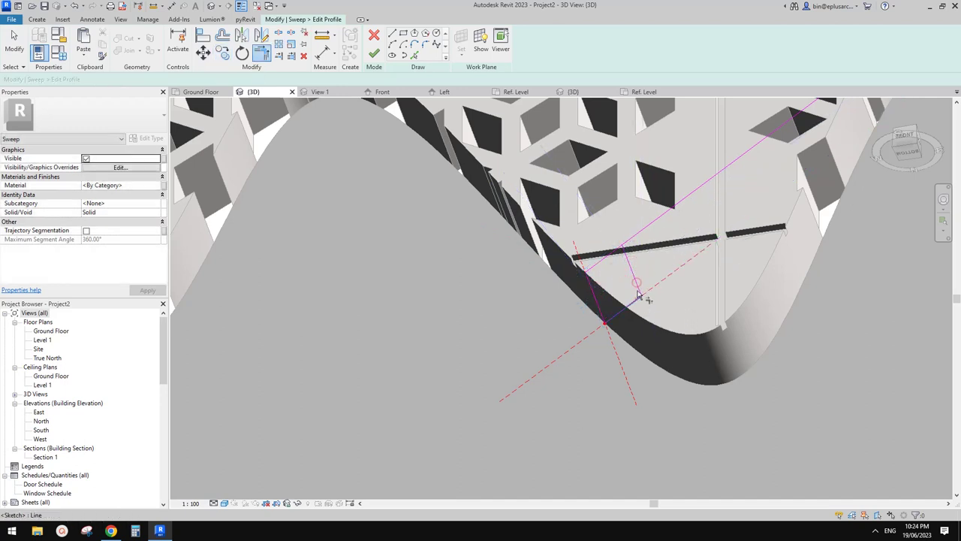
left_click(637, 286)
middle_click_drag(622, 257, 625, 259, "shift")
key("Escape")
Step: Try to generate the sweep along the dark wall's curved edge with the sketched profile
middle_click_drag(611, 283, 603, 334, "shift")
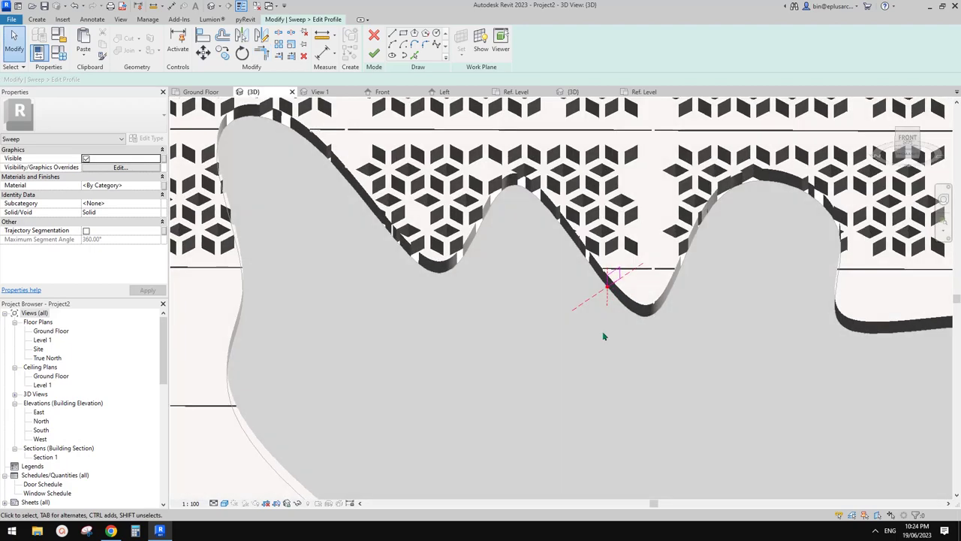
left_click(374, 56)
left_click(373, 54)
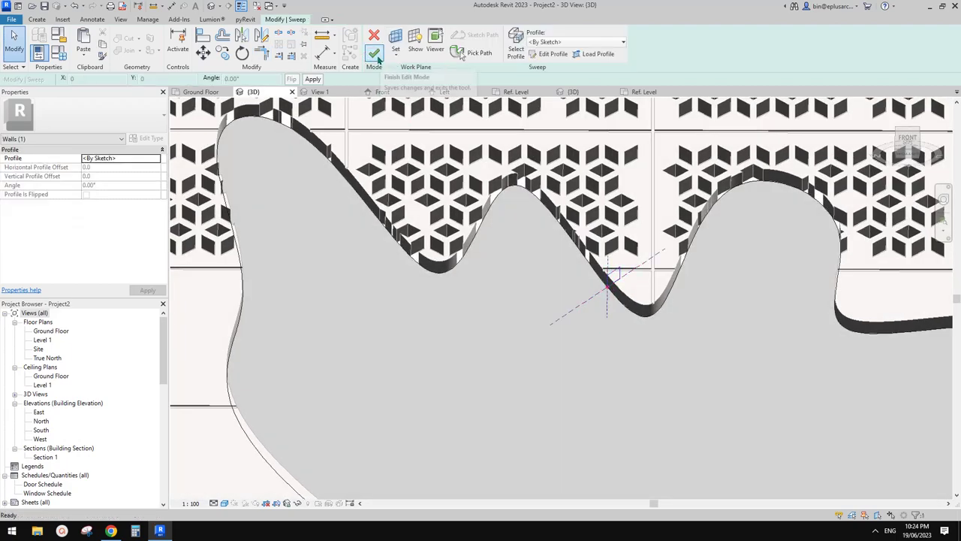
left_click(376, 55)
middle_click_drag(674, 317, 600, 352, "shift")
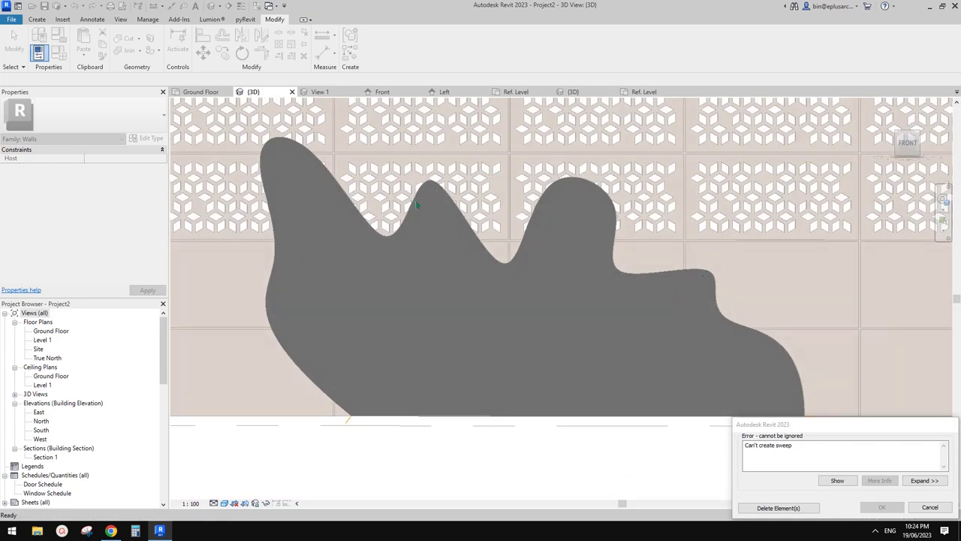
middle_click_drag(416, 235, 377, 160, "shift")
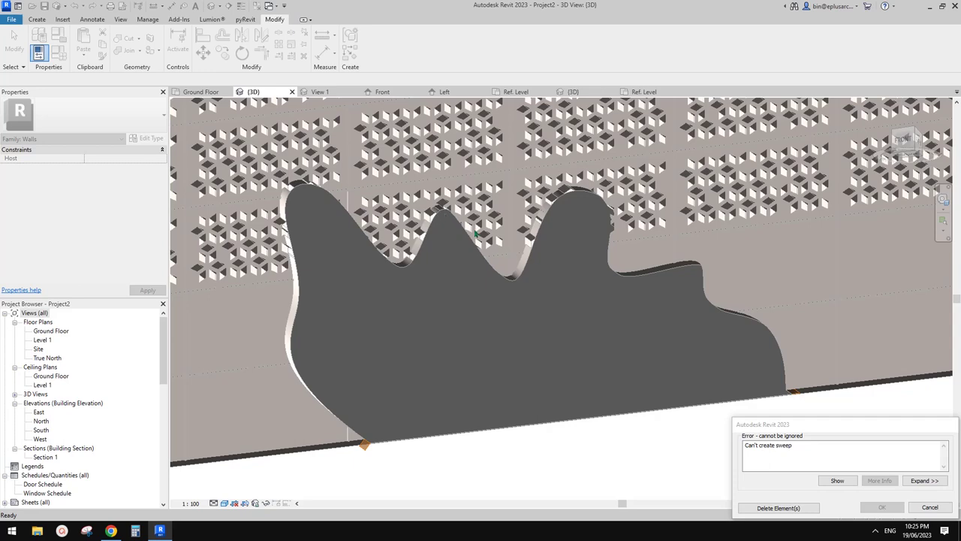
left_click(929, 507)
Step: Edit the sweep profile again and set the rectangle's width to 20 mm
scroll(634, 337, "up", 5)
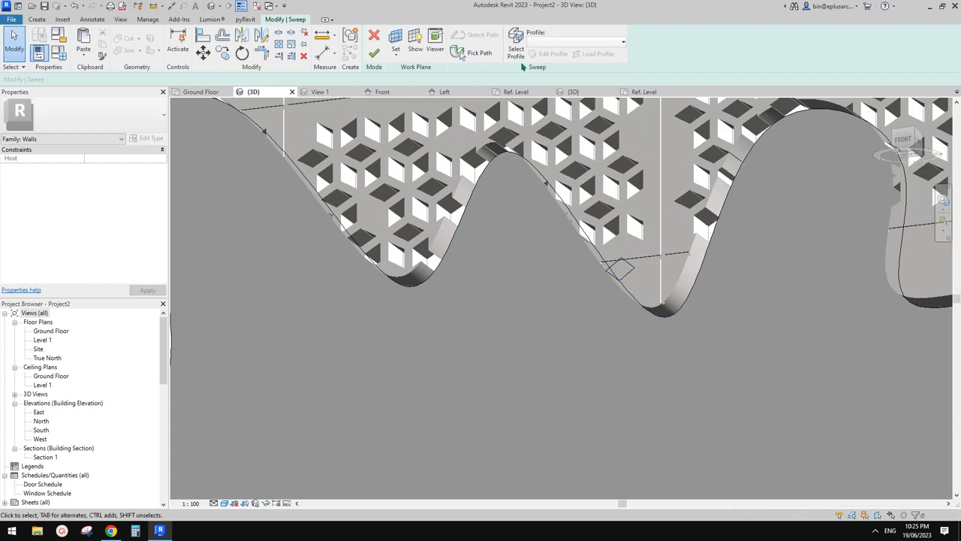
left_click(518, 54)
middle_click_drag(574, 195, 552, 189)
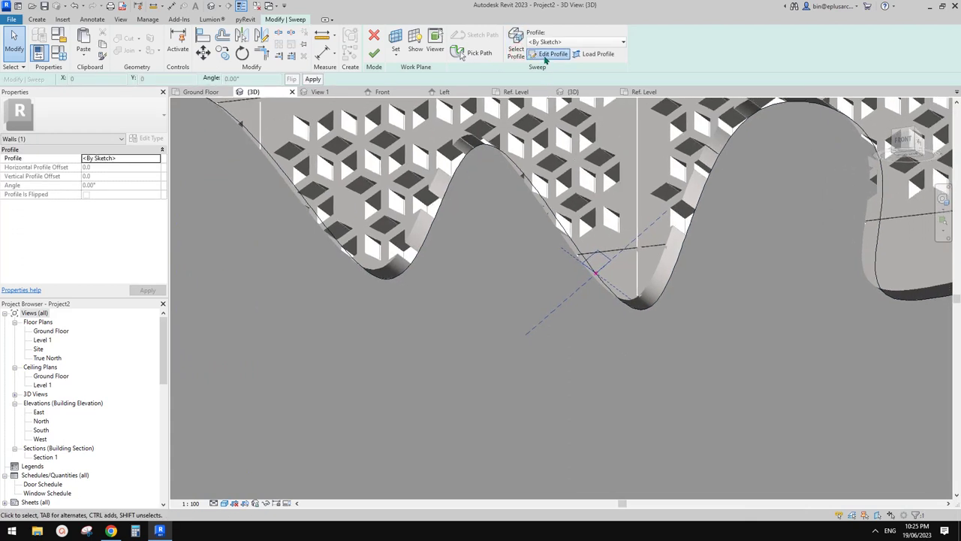
left_click(545, 56)
scroll(613, 257, "up", 2)
scroll(608, 256, "up", 2)
left_click(597, 277)
scroll(597, 280, "up", 1)
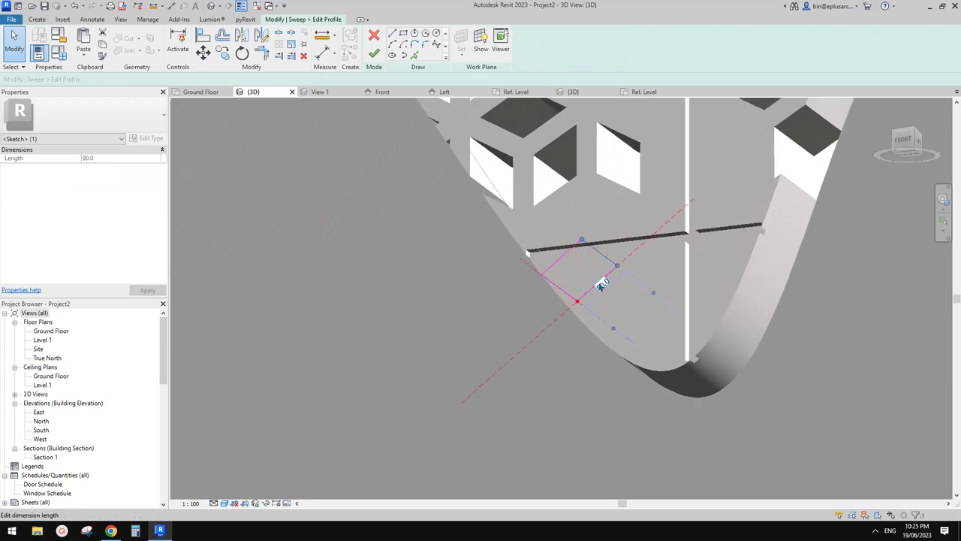
left_click(599, 283)
middle_click_drag(678, 292, 673, 298)
type("20")
key("Return")
scroll(722, 304, "down", 2)
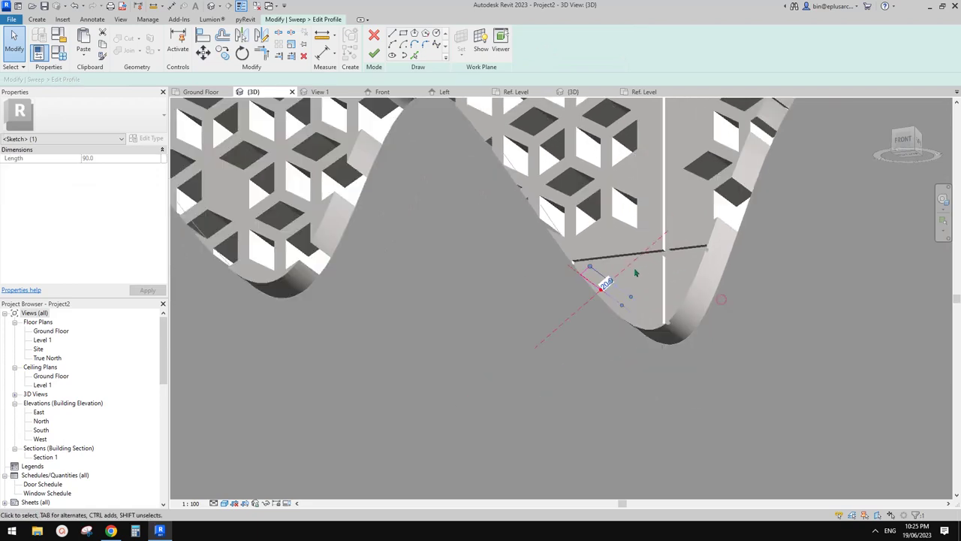
Step: Finish the profile sketch and generate the sweep around the dark wall's curved edge
left_click(373, 53)
scroll(431, 149, "down", 2)
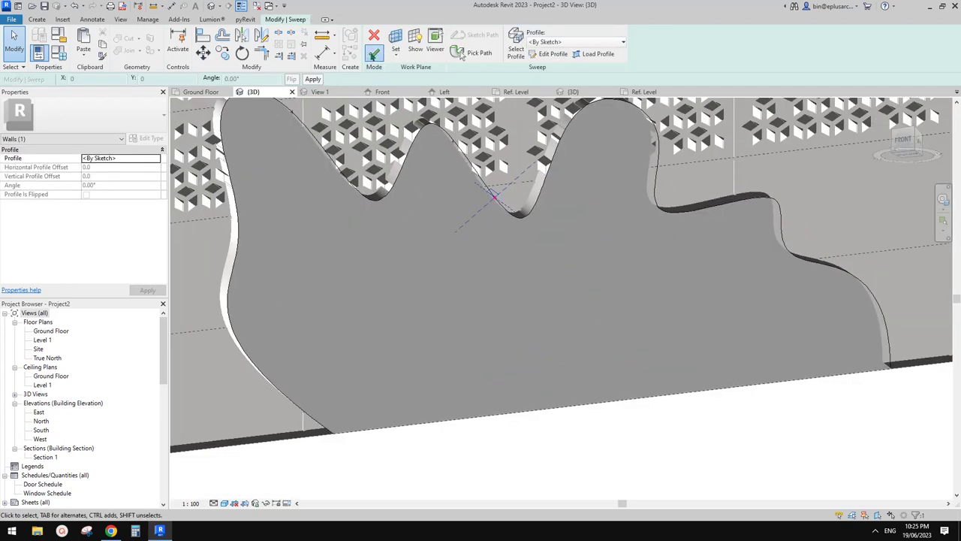
left_click(374, 53)
scroll(528, 236, "up", 2)
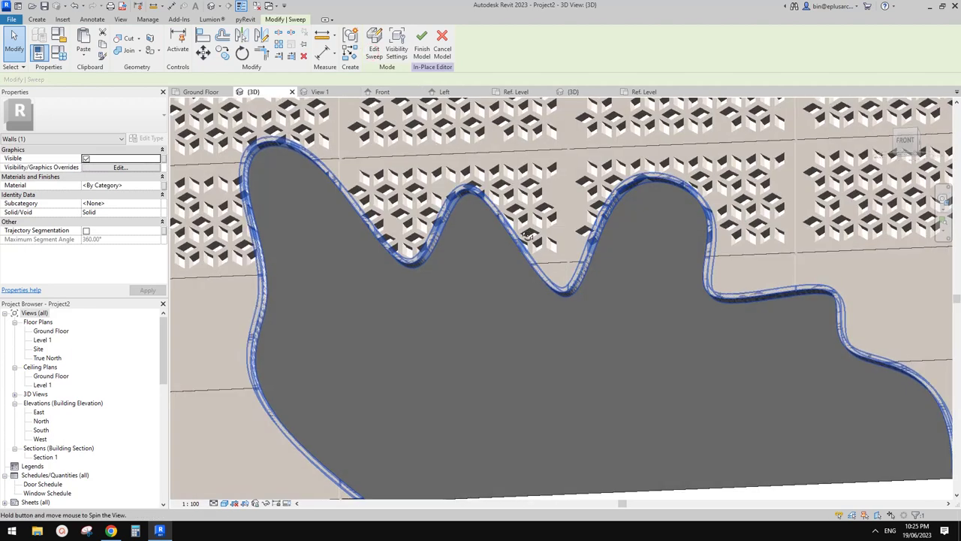
Step: Assign the Finish material to the sweep along the dark wall's curved edge
left_click(464, 154)
left_click(316, 164)
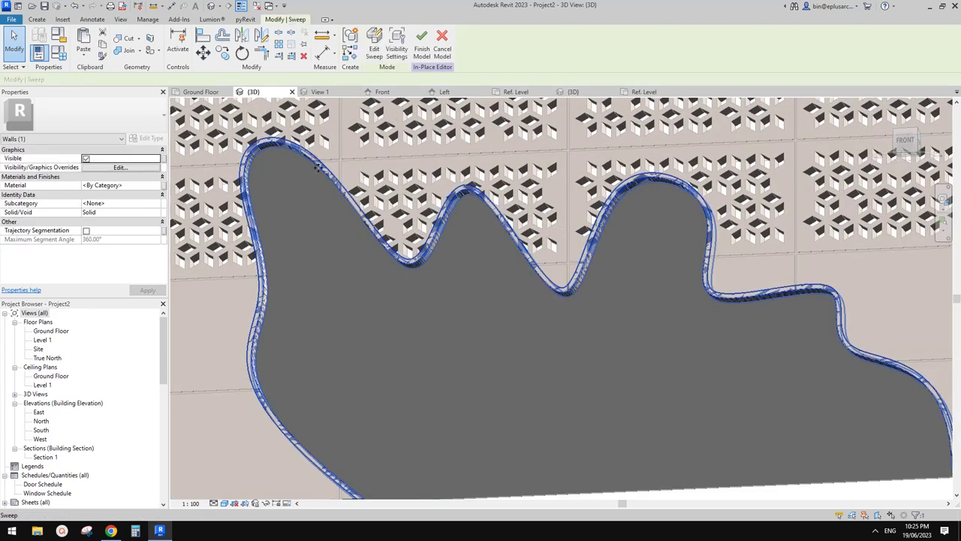
left_click(149, 185)
left_click(156, 185)
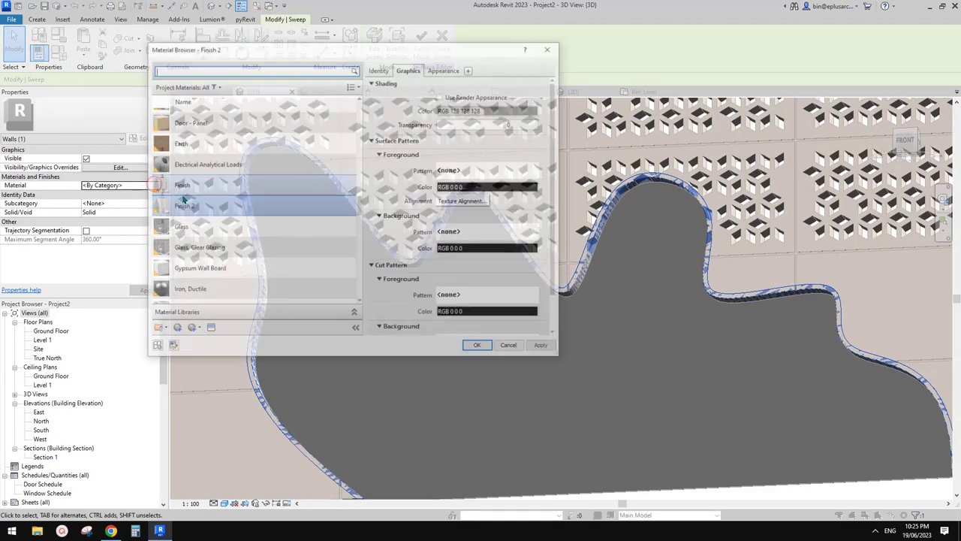
left_click(190, 185)
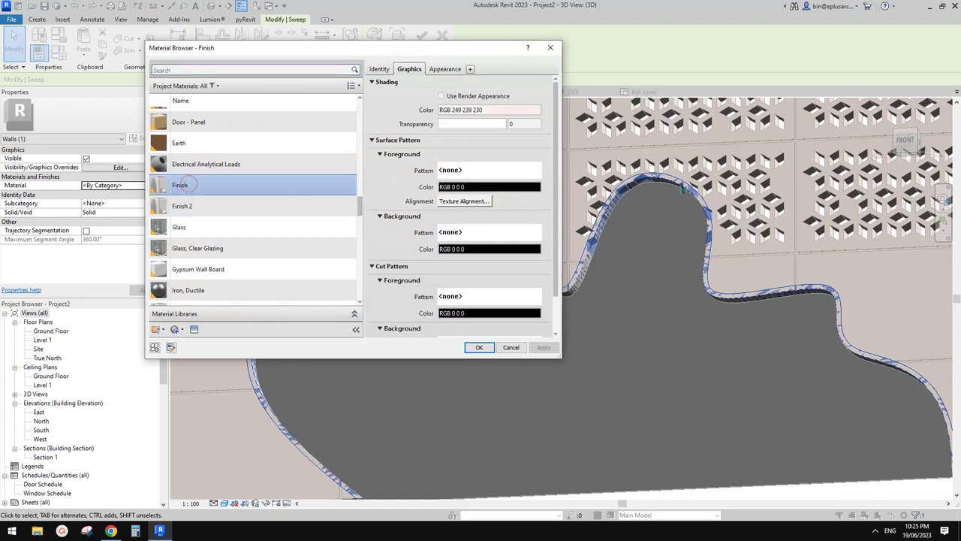
left_click(479, 347)
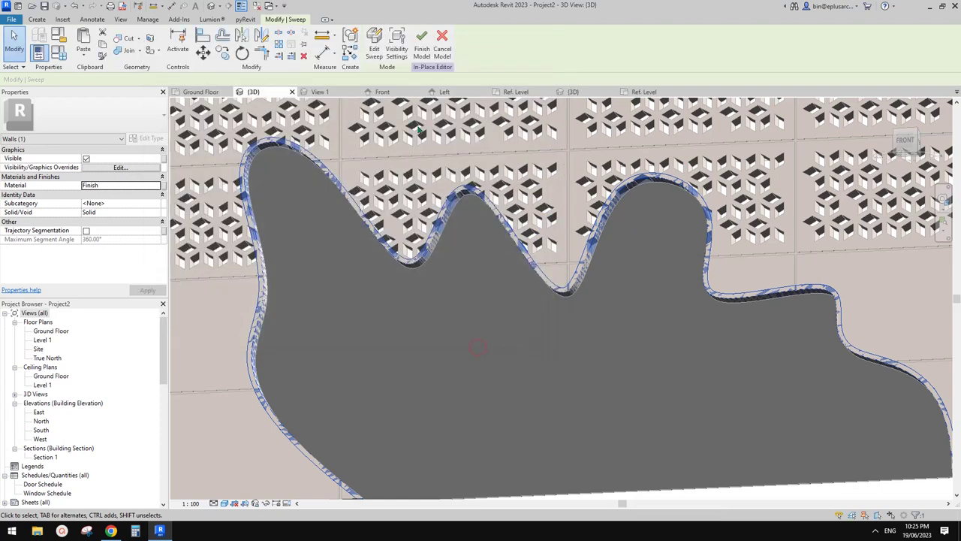
Step: Finish the in-place model and try to join the edge sweep with the perforated wall
key("Escape")
left_click(118, 56)
scroll(306, 165, "up", 1)
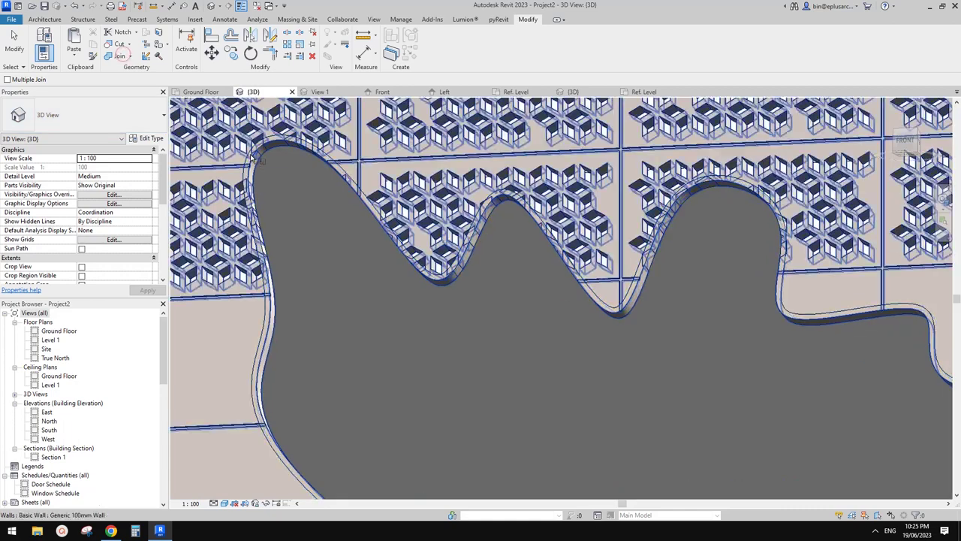
left_click(305, 165)
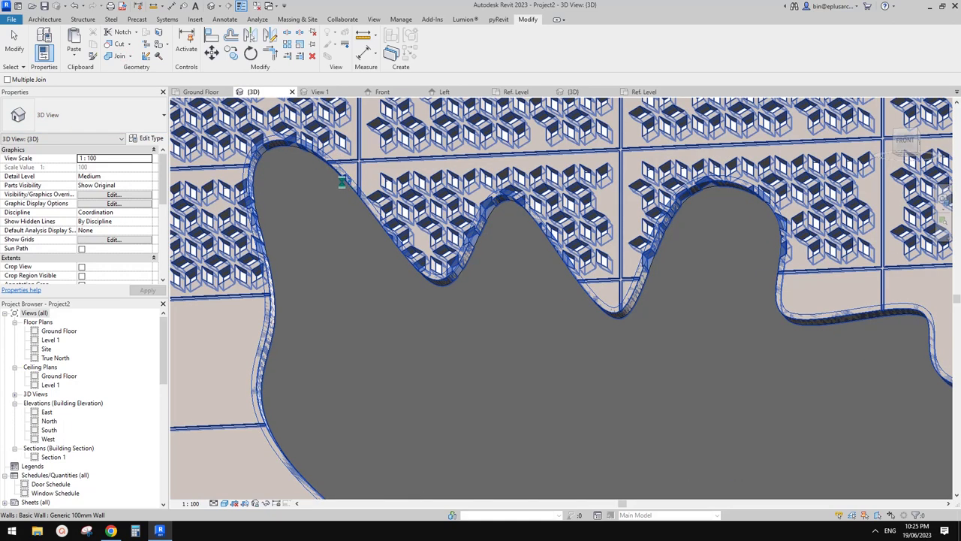
left_click(305, 232)
left_click(407, 258)
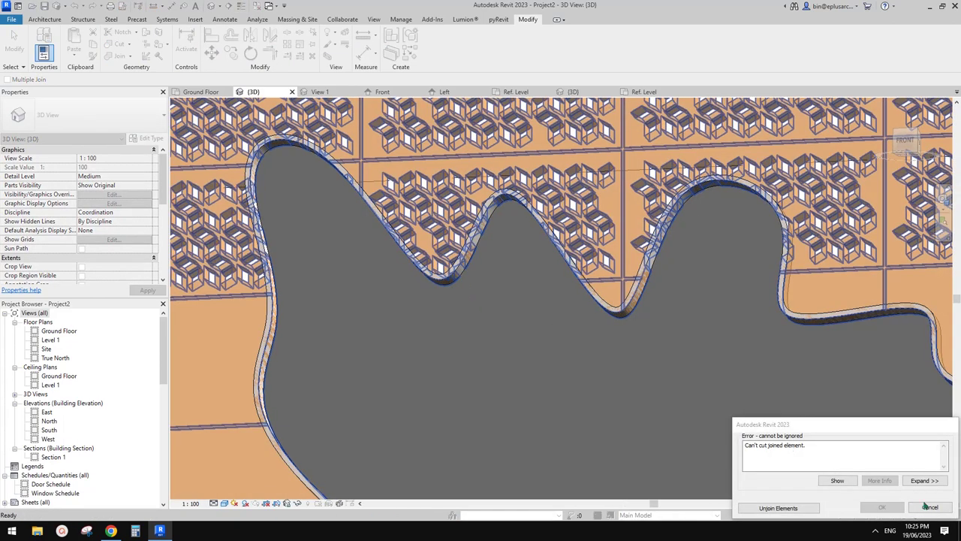
left_click(928, 507)
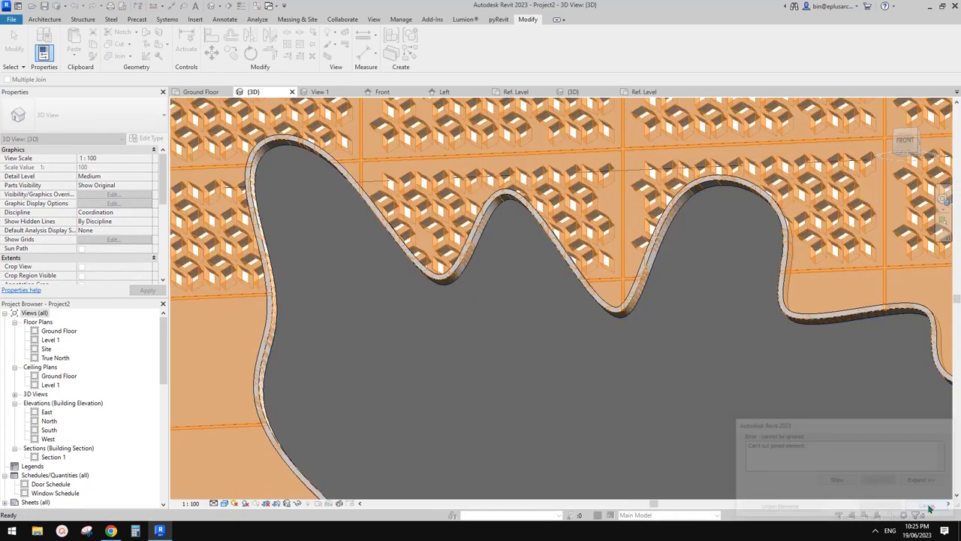
Step: Examine the trimmed curved edge and the surrounding perforated wall from several angles and distances
left_click(647, 283)
scroll(646, 282, "down", 2)
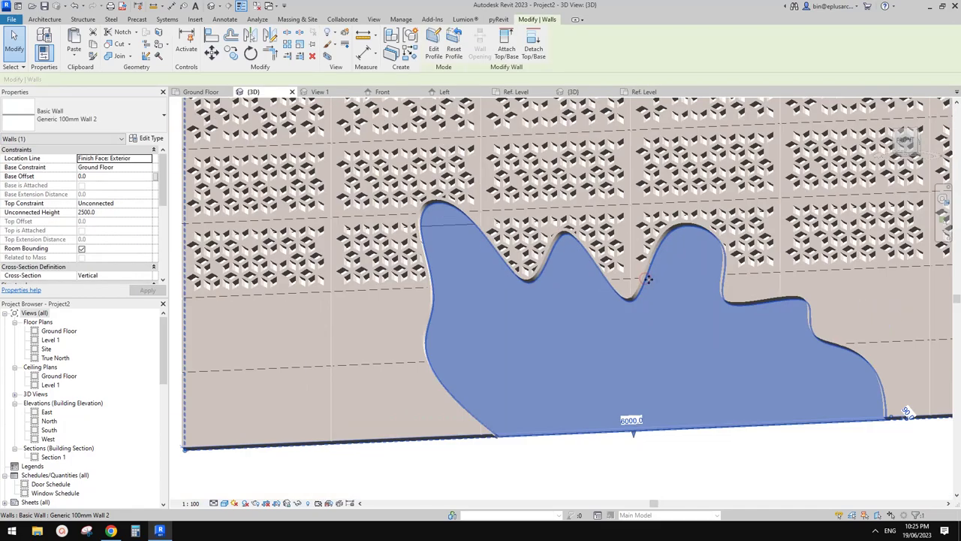
key("Escape")
middle_click_drag(647, 278, 686, 307, "shift")
mouse_move(629, 263)
middle_mouse_down("shift")
mouse_move(597, 288)
mouse_move(653, 307)
mouse_move(640, 285)
mouse_move(633, 293)
middle_mouse_up("shift")
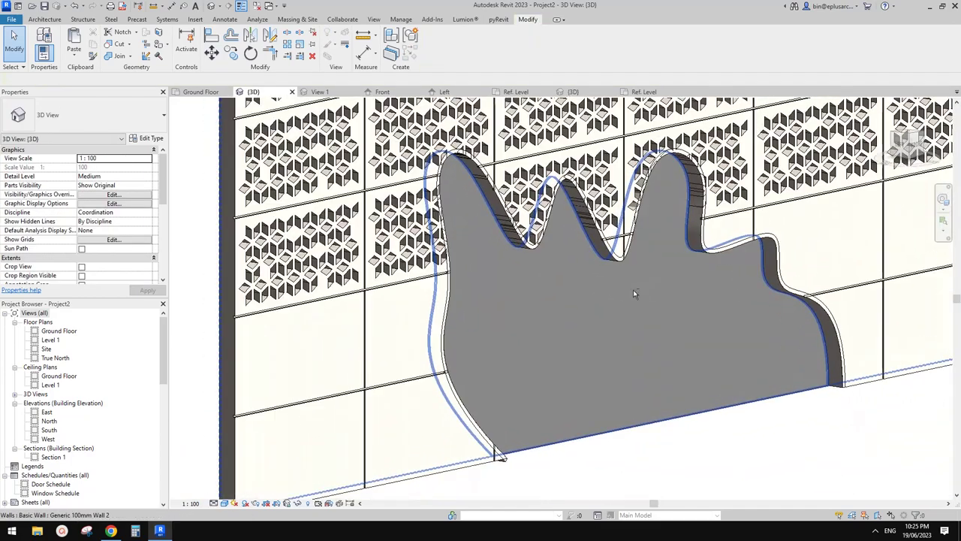
middle_click_drag(507, 219, 403, 231, "shift")
scroll(404, 231, "up", 1)
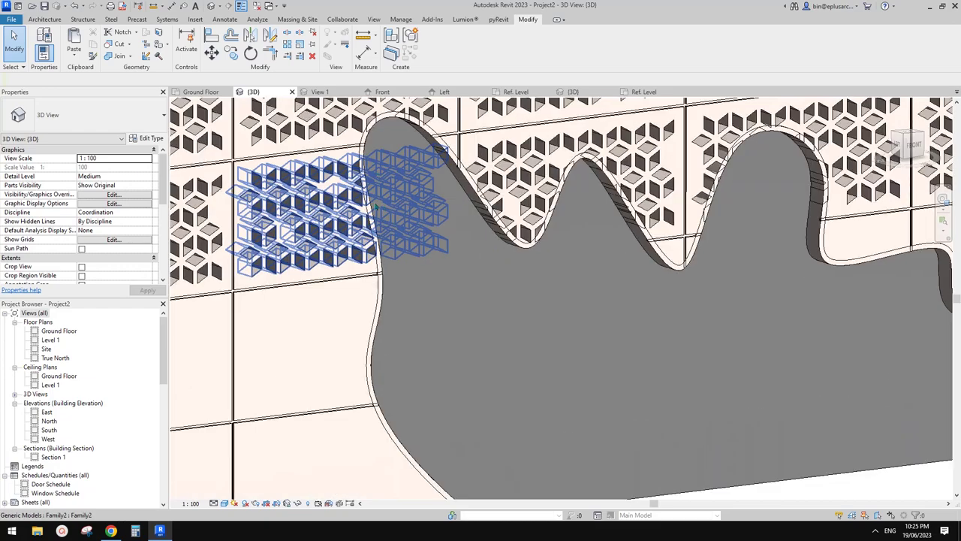
scroll(485, 310, "down", 3)
mouse_move(485, 309)
middle_mouse_down("shift")
mouse_move(663, 379)
mouse_move(467, 293)
mouse_move(538, 367)
mouse_move(646, 386)
mouse_move(742, 451)
mouse_move(698, 423)
mouse_move(701, 399)
mouse_move(659, 390)
mouse_move(717, 394)
middle_mouse_up("shift")
Step: Turn off Show Edges in the 3D view's graphic display options
left_click(225, 503)
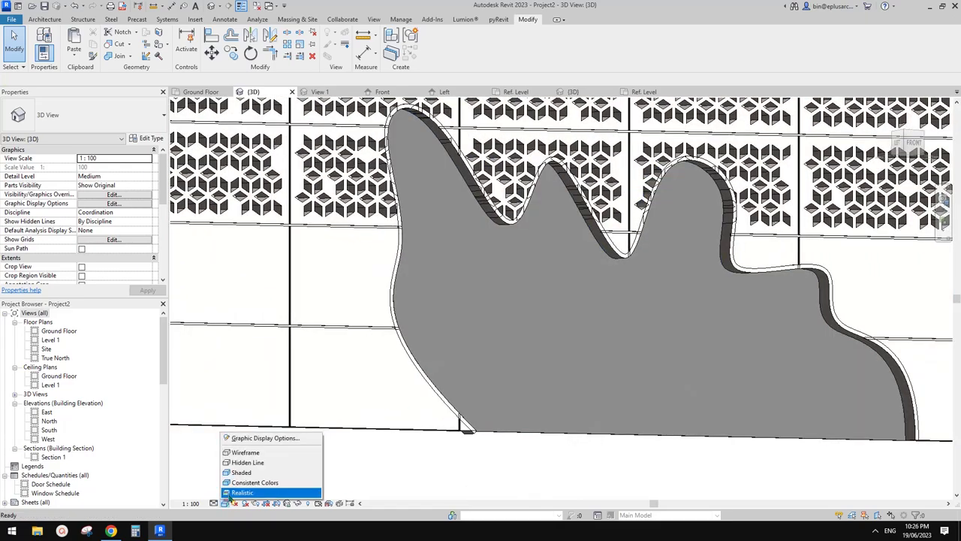
left_click(261, 436)
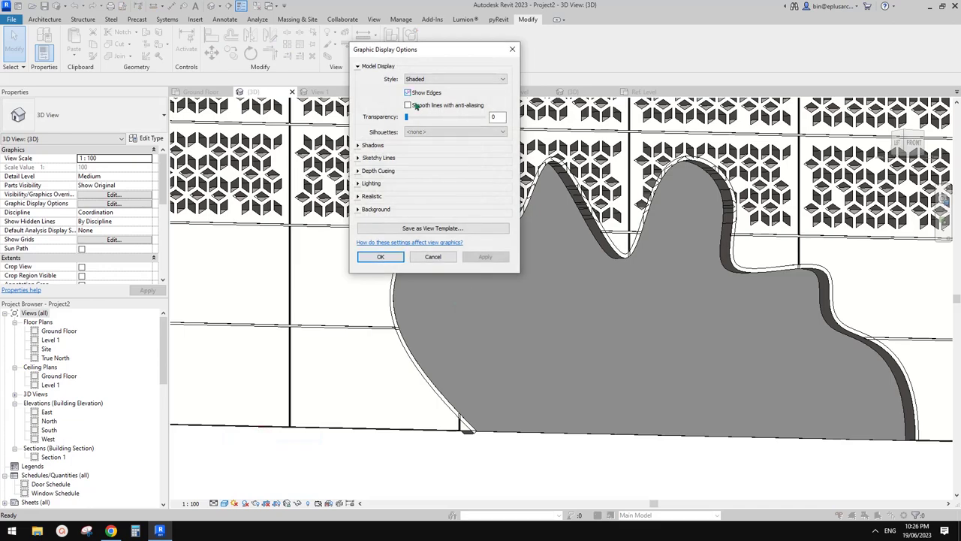
left_click(380, 257)
Step: Check the reference wall photo in the browser document, return to Revit and open the selected perforation family for editing
mouse_move(631, 374)
middle_mouse_down("shift")
mouse_move(527, 443)
mouse_move(533, 459)
middle_mouse_up("shift")
mouse_move(614, 466)
middle_mouse_down("shift")
mouse_move(671, 474)
mouse_move(643, 399)
mouse_move(590, 415)
mouse_move(680, 408)
mouse_move(674, 399)
mouse_move(313, 440)
middle_mouse_up("shift")
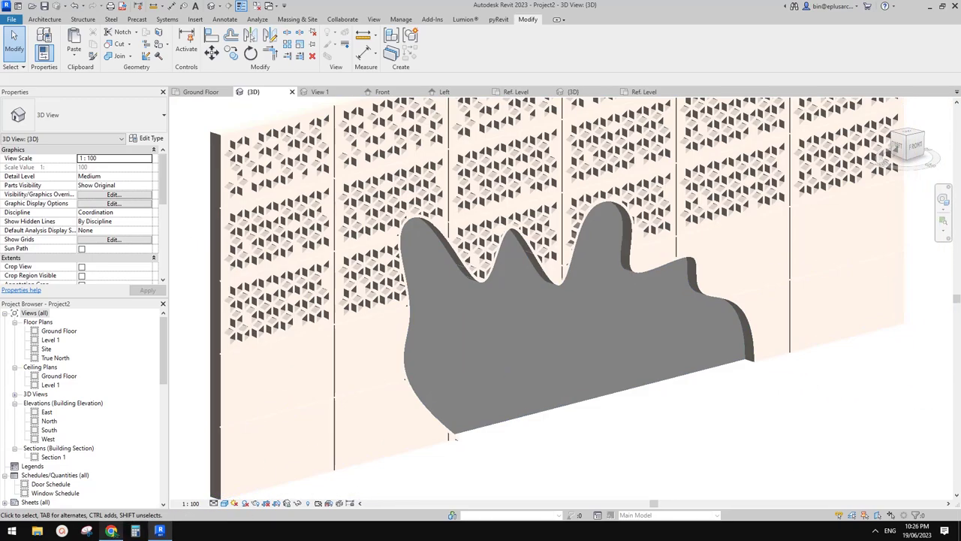
left_click(292, 319)
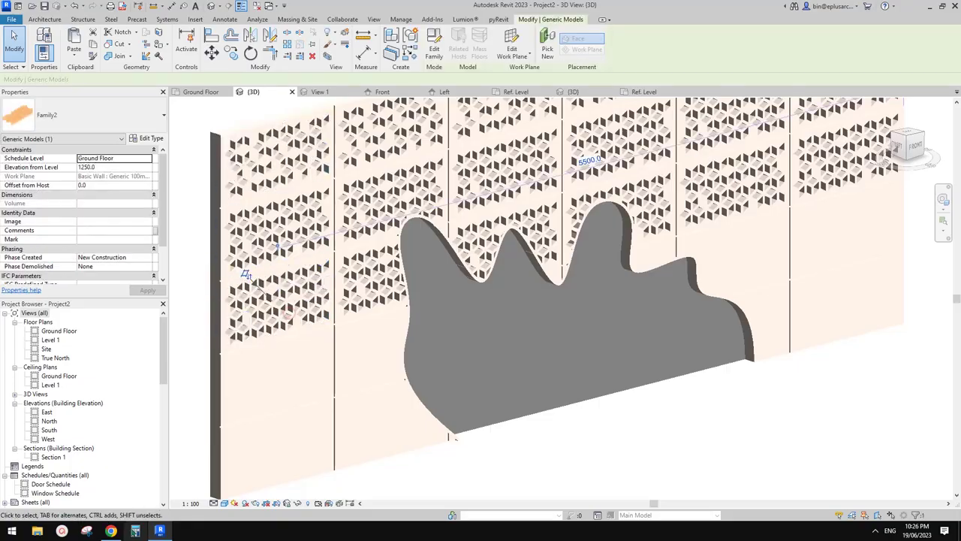
left_click(110, 531)
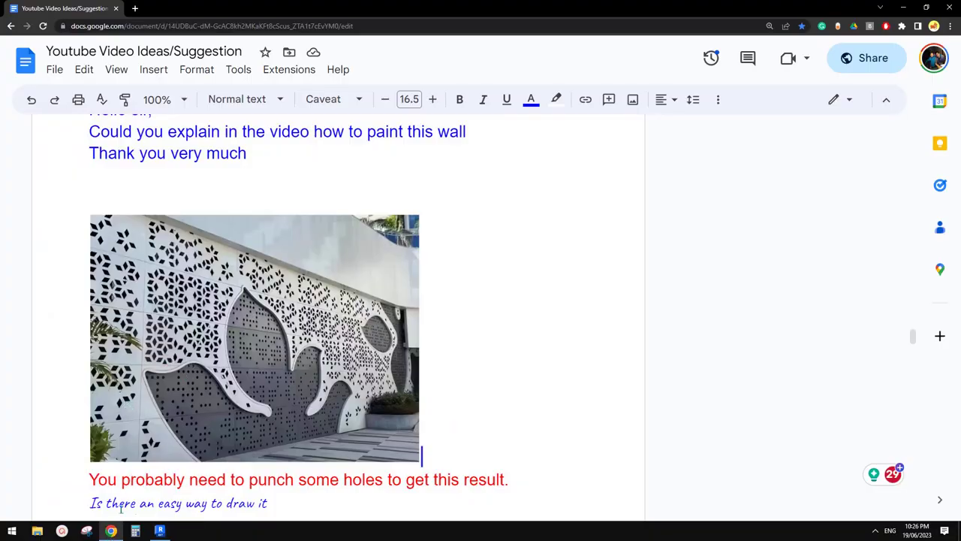
left_click(159, 531)
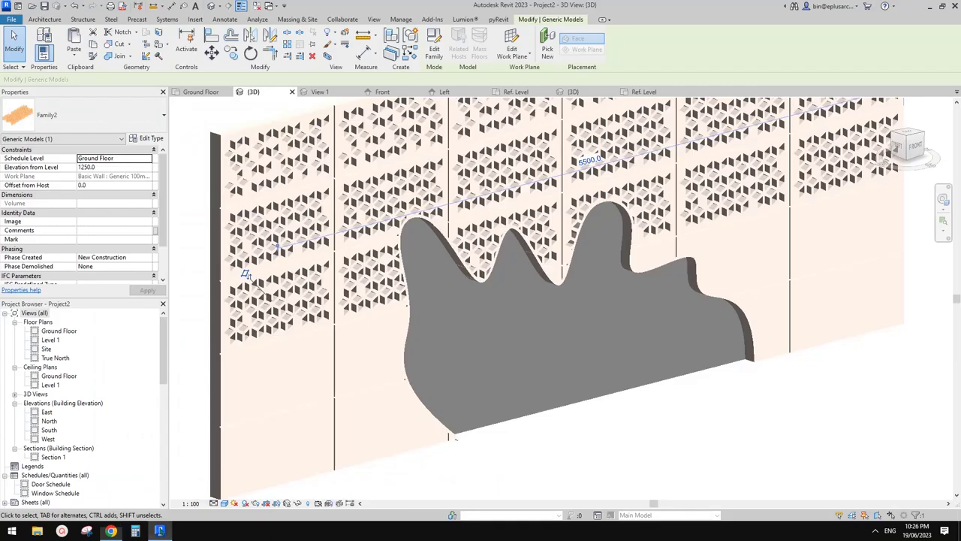
left_click(435, 50)
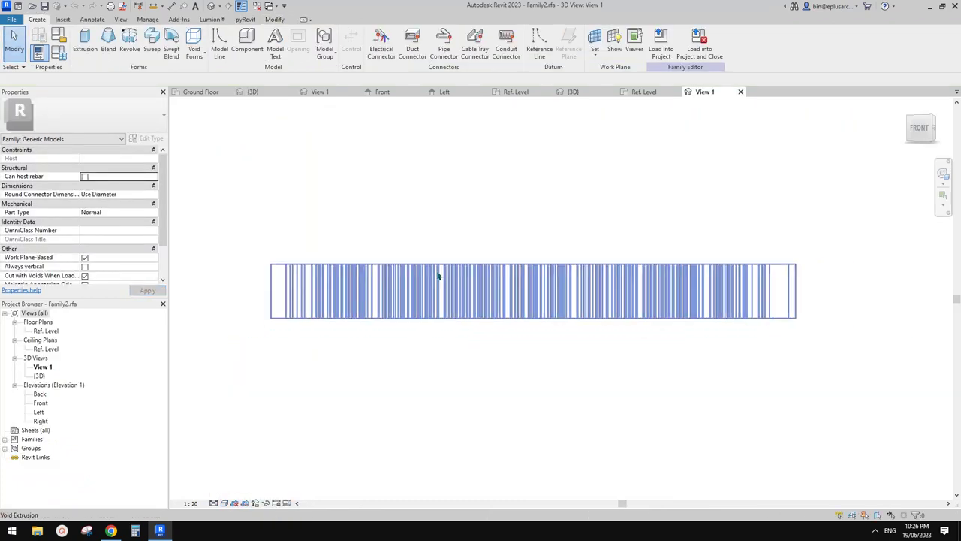
Step: Open the void extrusion's sketch for editing and delete one rhombus near the middle of the pattern
middle_click_drag(438, 276, 597, 387, "shift")
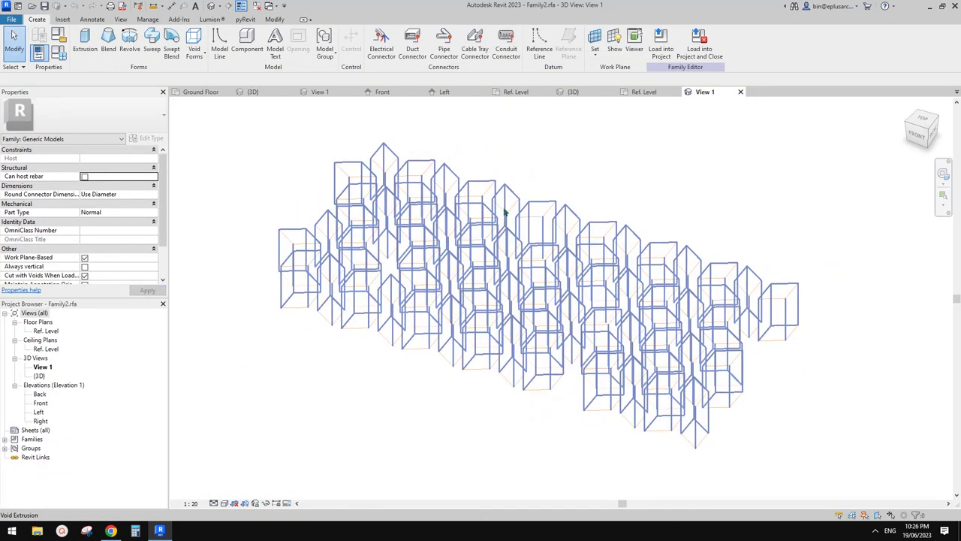
left_click(504, 213)
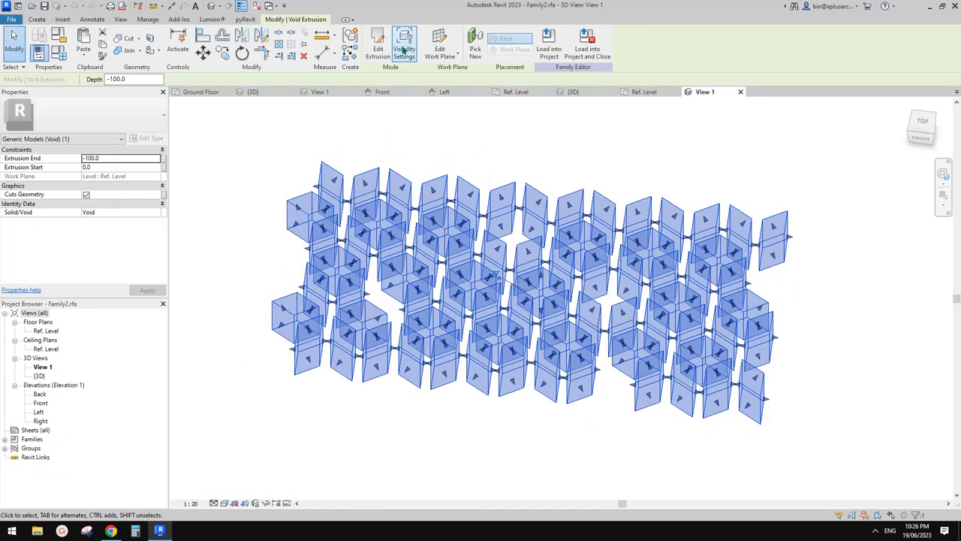
left_click(378, 45)
mouse_move(500, 176)
middle_mouse_down("shift")
mouse_move(545, 210)
mouse_move(585, 276)
middle_mouse_up("shift")
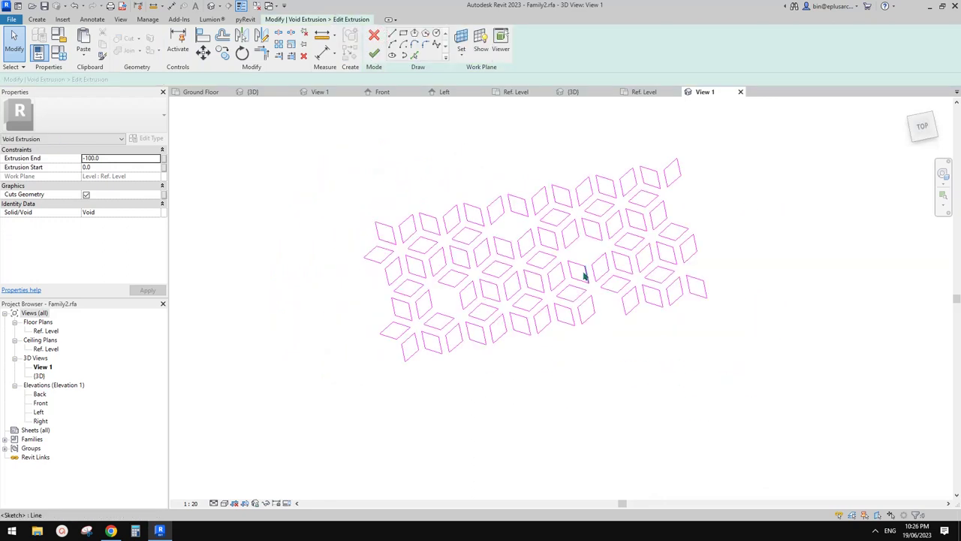
scroll(585, 277, "up", 2)
key("Tab")
left_click(544, 273)
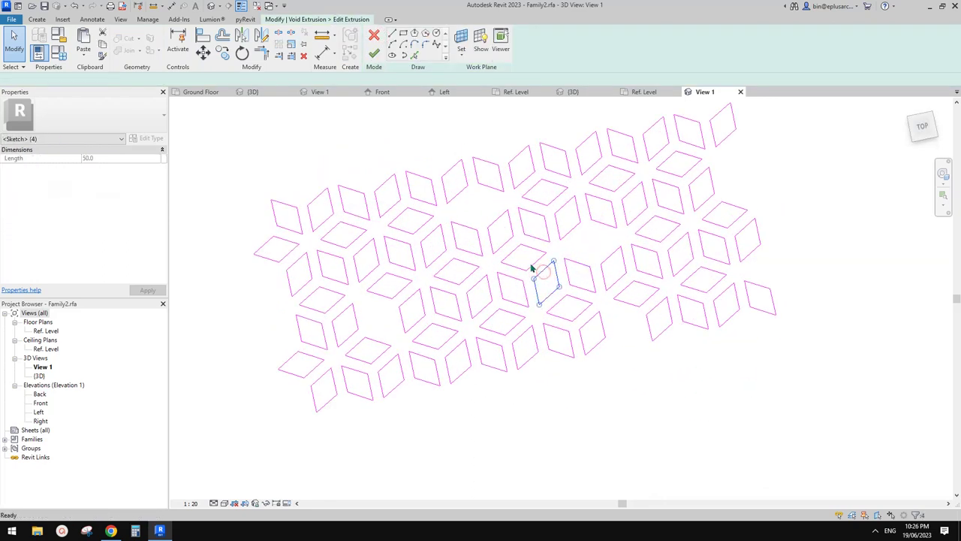
key("Delete")
Step: From the top view, delete rhombus clusters along the upper-left and bottom parts of the pattern and in its lower middle
mouse_move(569, 266)
middle_mouse_down("shift")
mouse_move(644, 273)
mouse_move(785, 238)
middle_mouse_up("shift")
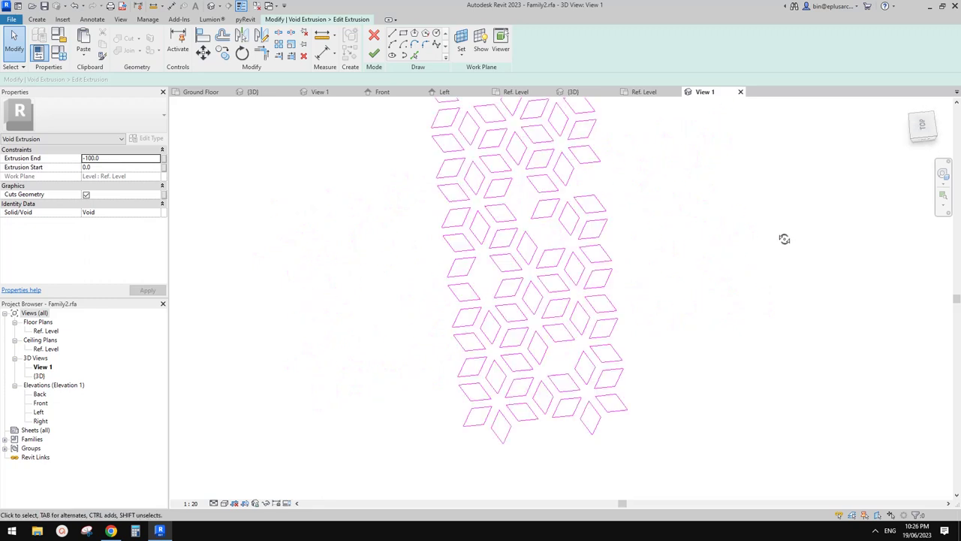
mouse_move(622, 223)
middle_mouse_down()
mouse_move(633, 238)
mouse_move(698, 213)
middle_mouse_up()
middle_click_drag(755, 204, 767, 190, "shift")
left_click(922, 126)
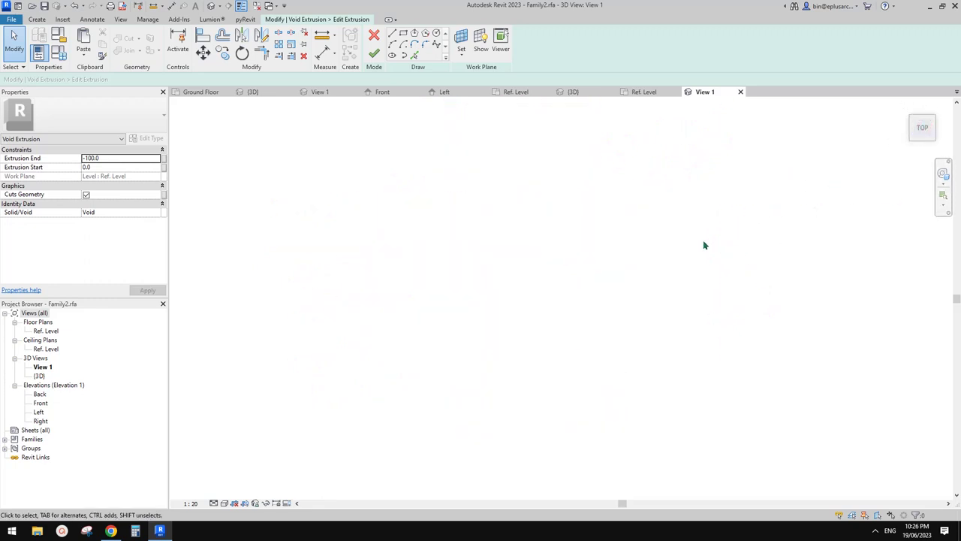
scroll(616, 242, "down", 5)
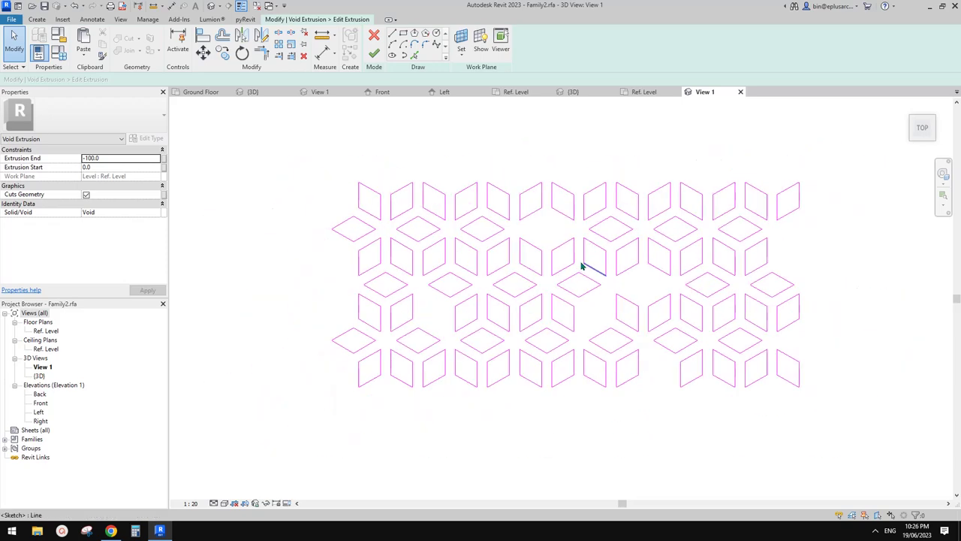
left_click_drag(357, 140, 520, 243)
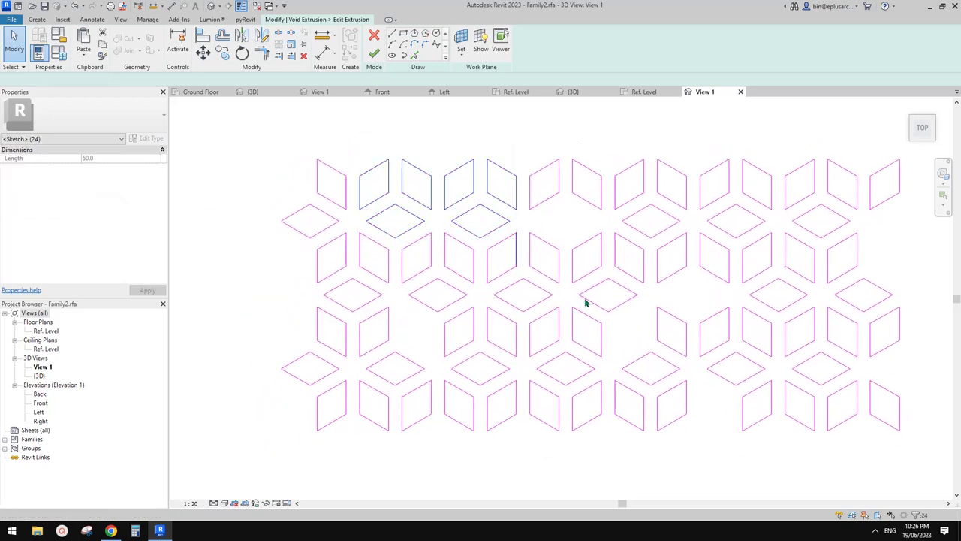
key("Delete")
middle_click_drag(587, 307, 567, 272)
left_click_drag(577, 419, 419, 367)
key("Delete")
key("Delete")
left_click_drag(588, 302, 566, 361)
key("Delete")
Step: Delete two more rhombus clusters from the upper and lower right part of the sketch pattern
middle_click_drag(617, 256, 523, 263)
left_click_drag(580, 124, 665, 263)
key("Delete")
left_click_drag(668, 327, 816, 422)
key("Delete")
Step: Delete the flat rhombus at the pattern's lower right and the upright rhombus directly above it
left_click(715, 334)
key("Tab")
left_click(714, 331)
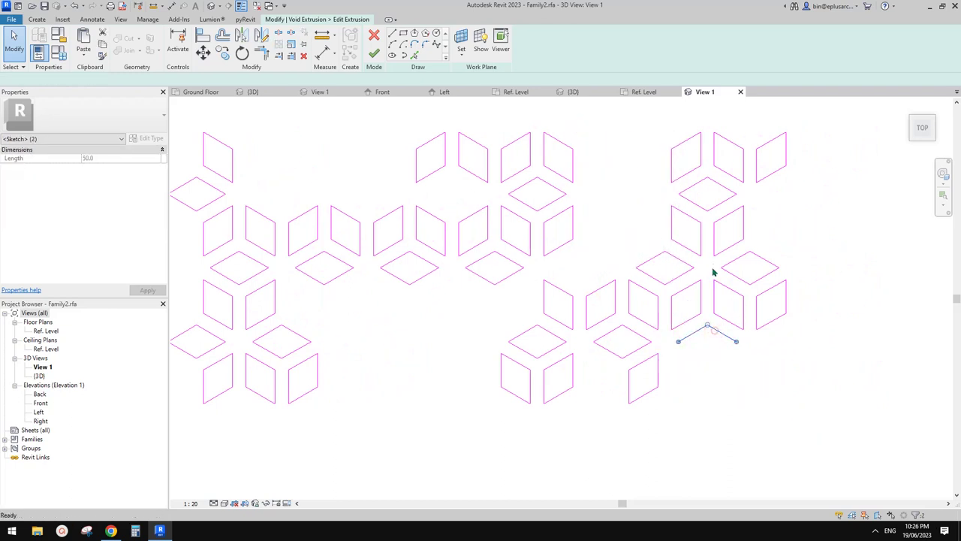
key("Delete")
key("Tab")
left_click(686, 289)
key("Delete")
scroll(613, 295, "down", 1)
middle_click_drag(613, 295, 688, 301)
key("Escape")
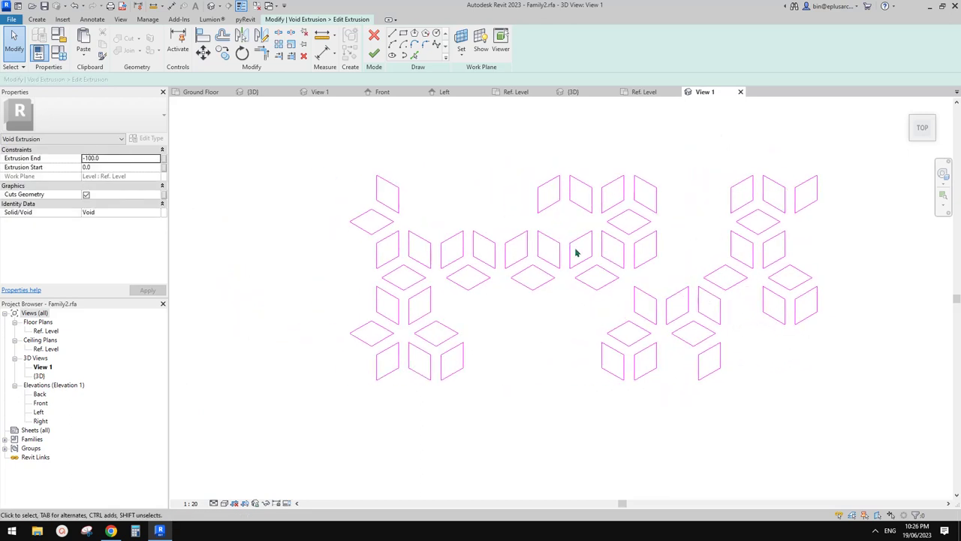
Step: Delete three single rhombi, two from the second row and one from the third row's left end, and finish the void sketch
left_click(578, 239)
key("Delete")
key("Tab")
left_click(391, 301)
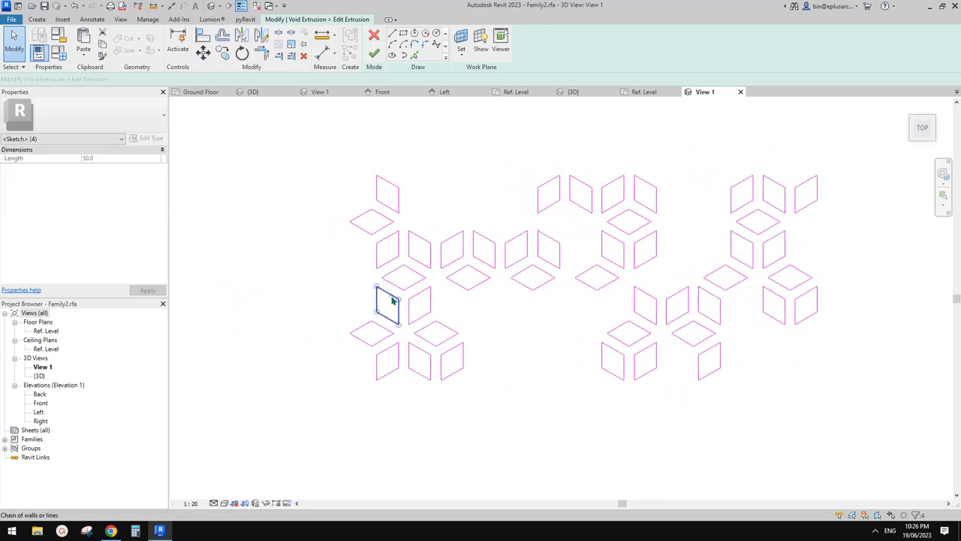
key("Delete")
key("Tab")
left_click(523, 263)
key("Delete")
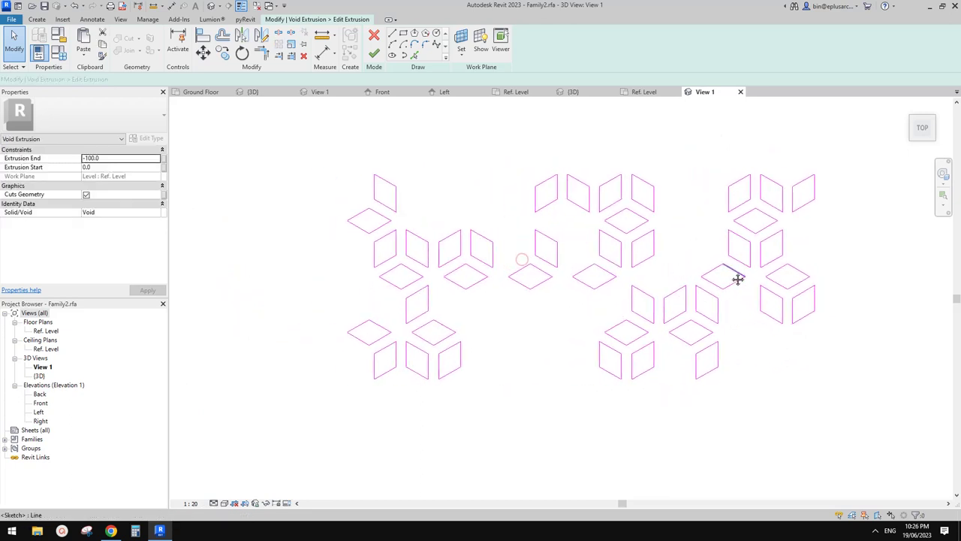
middle_click_drag(679, 242, 669, 245)
left_click(374, 54)
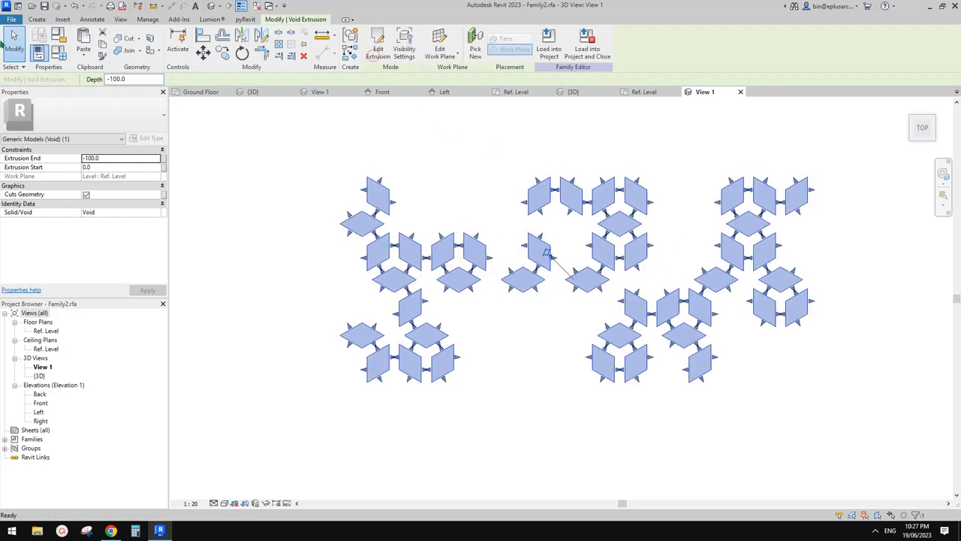
Step: Save the modified family as Family2CCCC.rfa and load it into the project
left_click(12, 19)
mouse_move(30, 136)
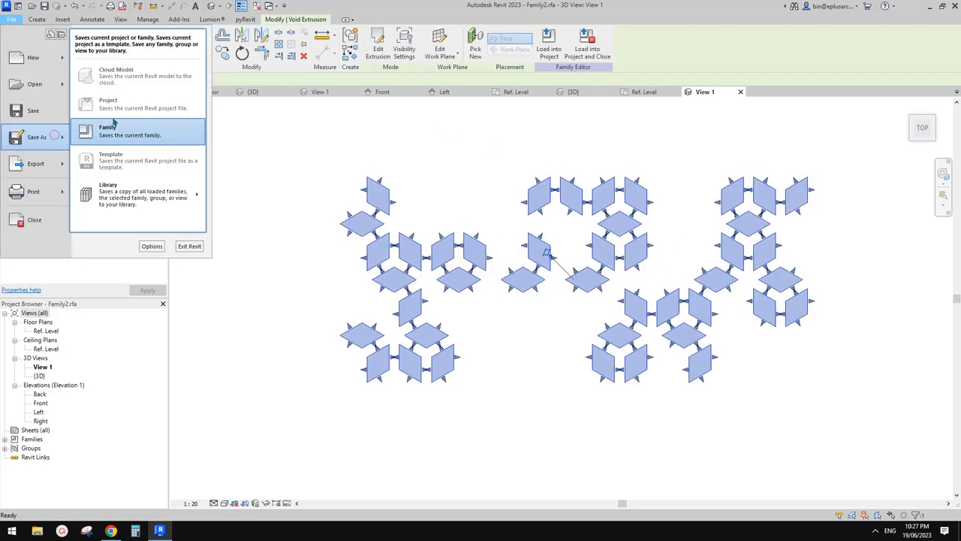
left_click(113, 133)
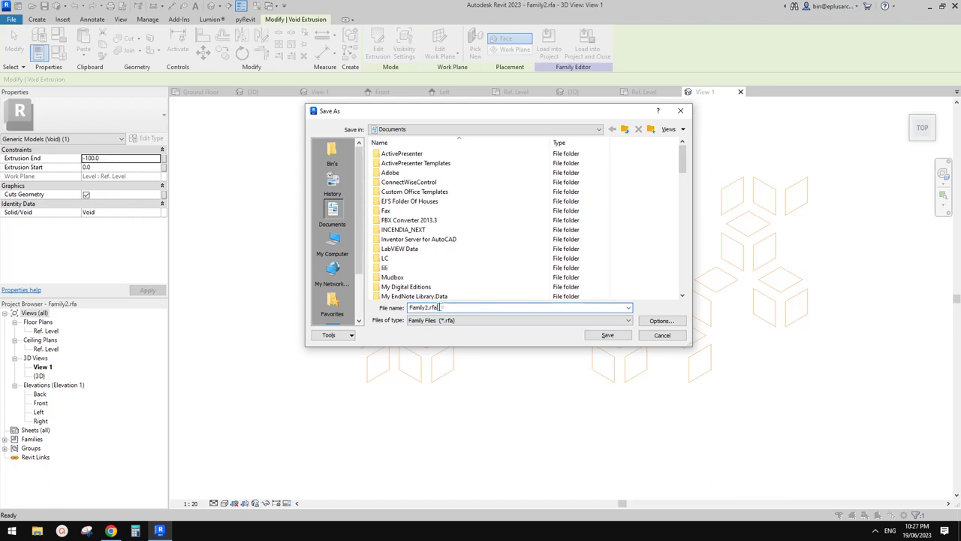
type("CCCC")
left_click(599, 332)
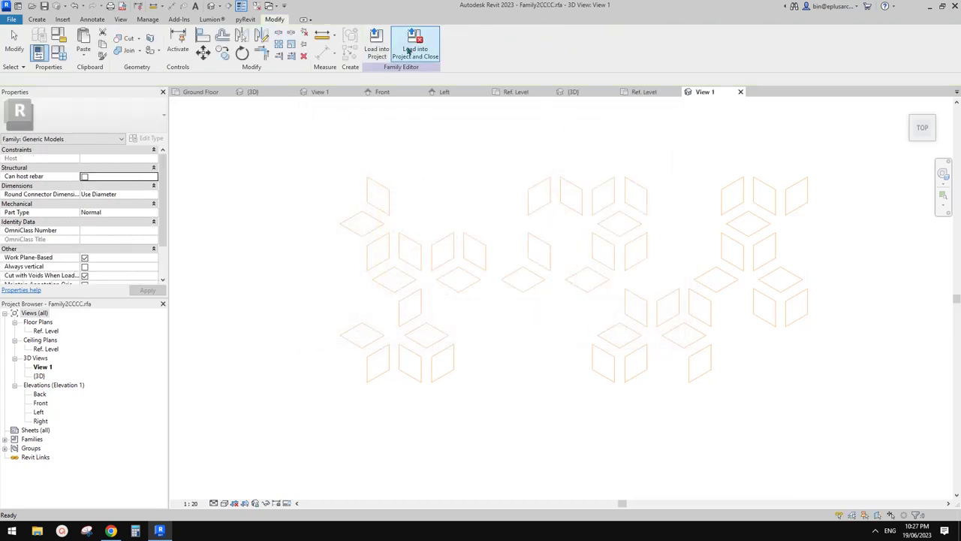
left_click(383, 41)
left_click(467, 343)
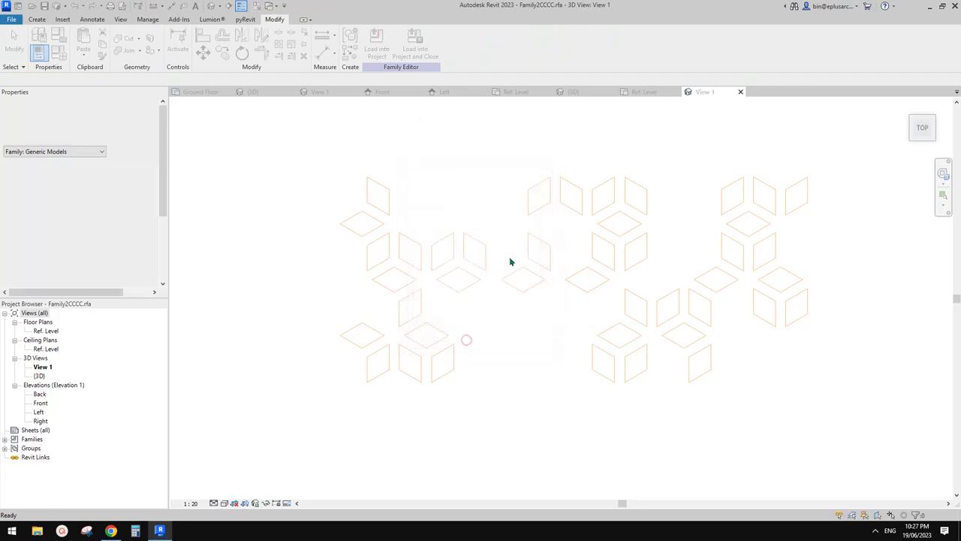
Step: In the project's 3D view, copy the lowest row of six perforation instances 500 mm down the panelled wall
left_click(211, 6)
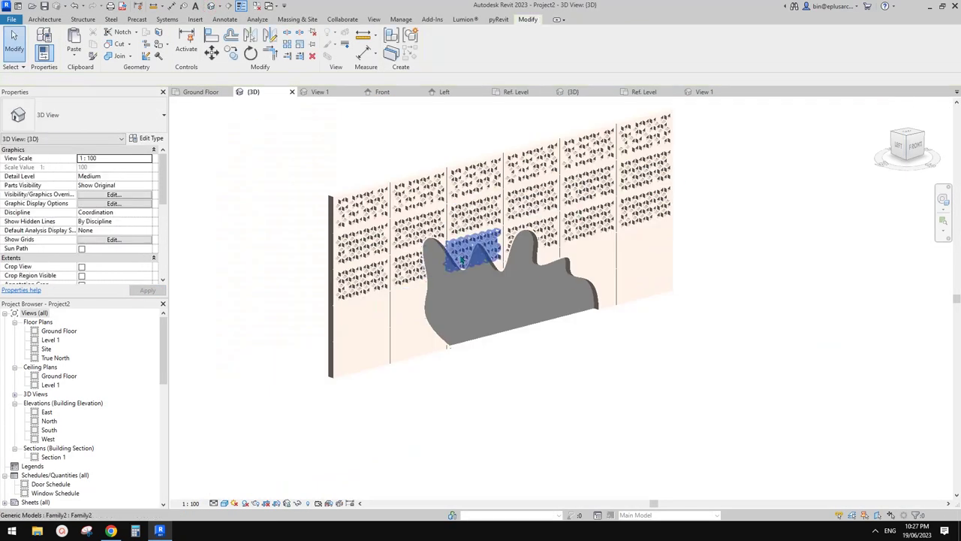
left_click(375, 279)
middle_click_drag(375, 279, 334, 274, "shift")
left_click(428, 272, "ctrl")
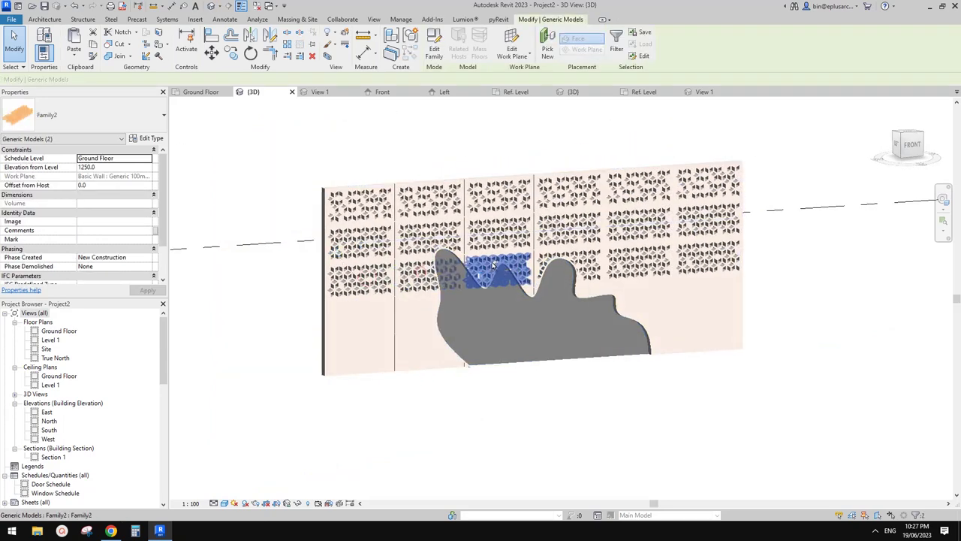
left_click_drag(493, 265, 710, 257)
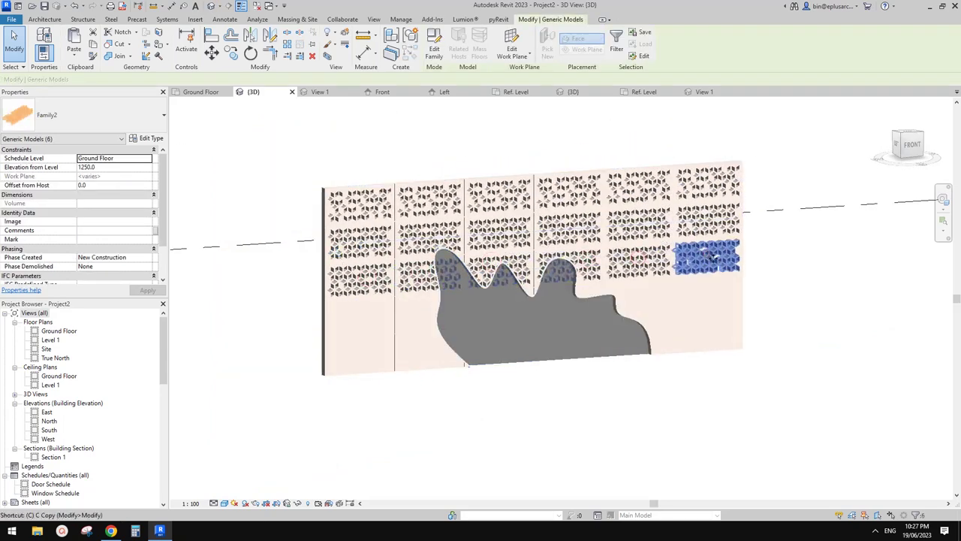
key("c")
left_click(799, 241)
type("5")
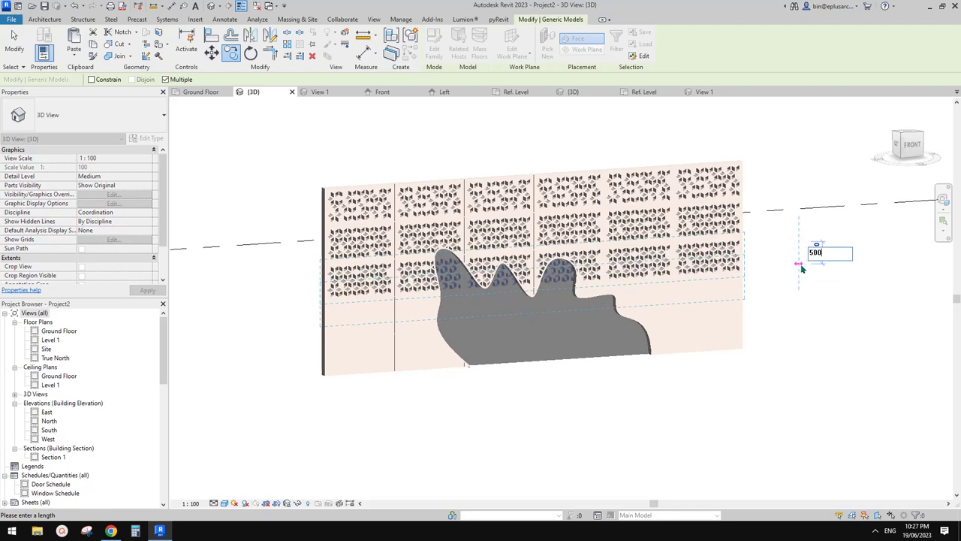
type("0.0")
key("Return")
key("Escape")
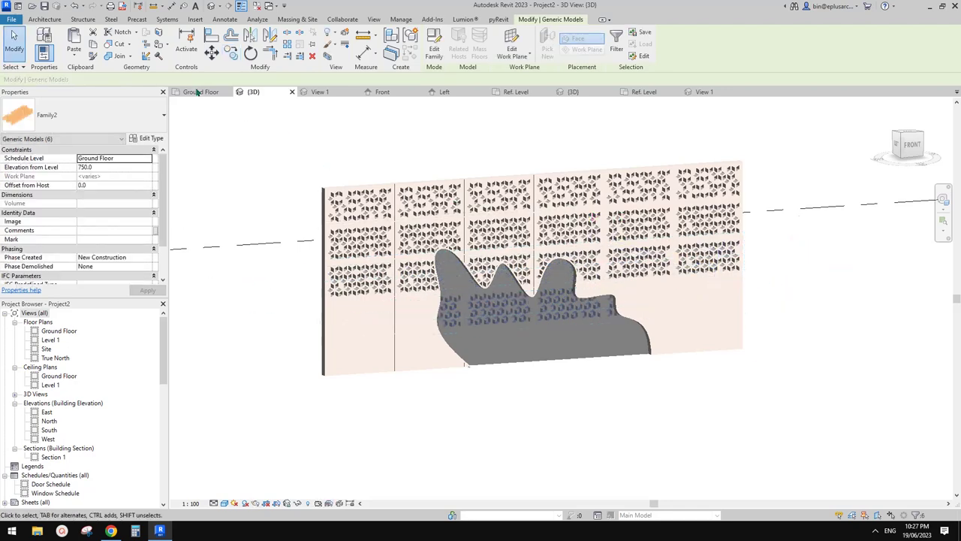
Step: Change the six copied instances to Family2CCCC and cut the two leftmost and two rightmost ones out of the panelled wall
left_click(90, 115)
left_click(55, 232)
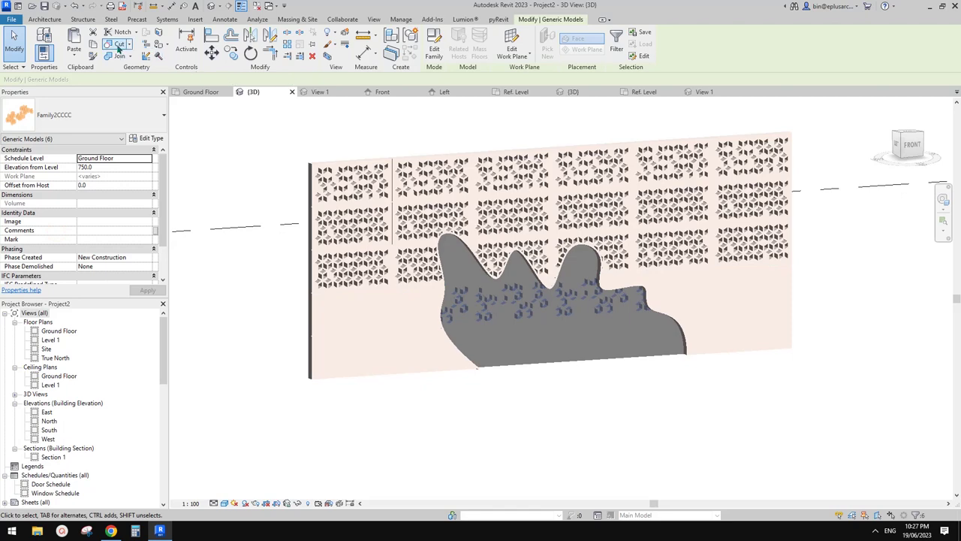
left_click(118, 45)
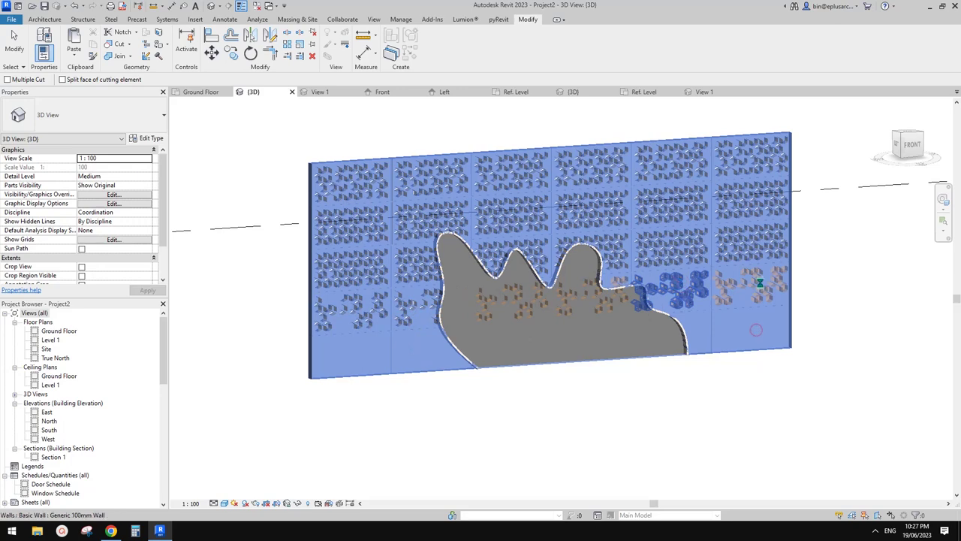
key("Escape")
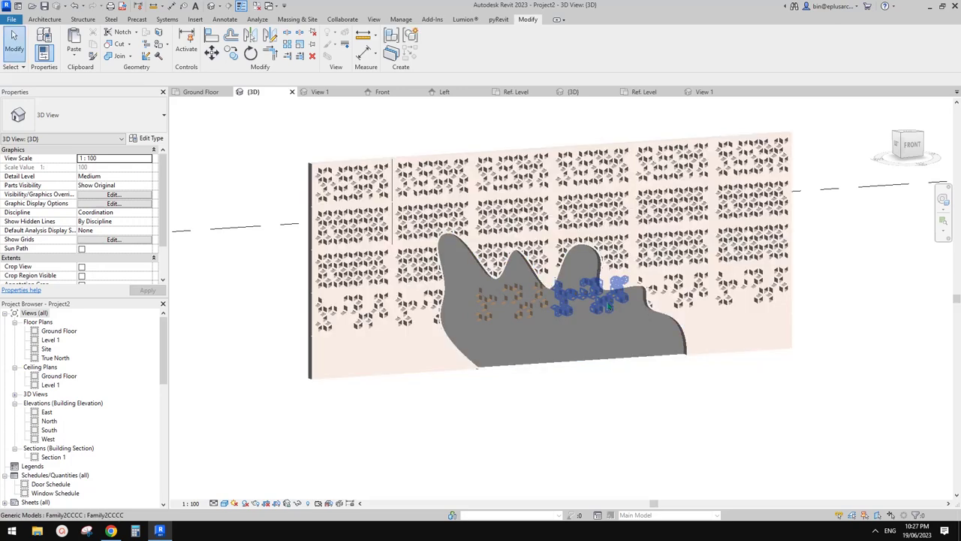
Step: Cut the fourth panel's Family2CCCC instance from the panelled wall and delete the third panel's instance hidden behind the dark wall
scroll(615, 291, "up", 3)
middle_click_drag(651, 290, 626, 280)
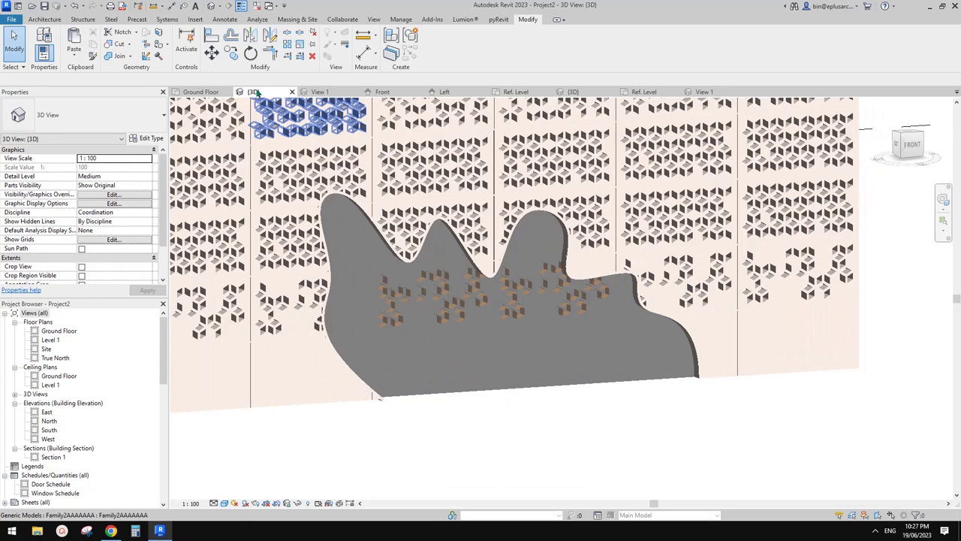
left_click(118, 47)
left_click(581, 281)
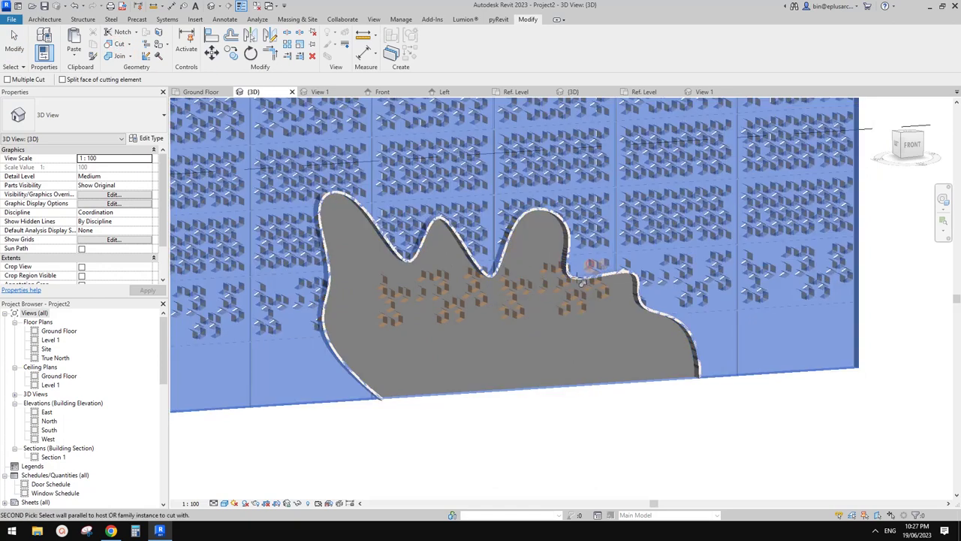
key("Escape")
left_click(476, 286)
key("d")
key("e")
middle_click_drag(571, 343, 518, 330)
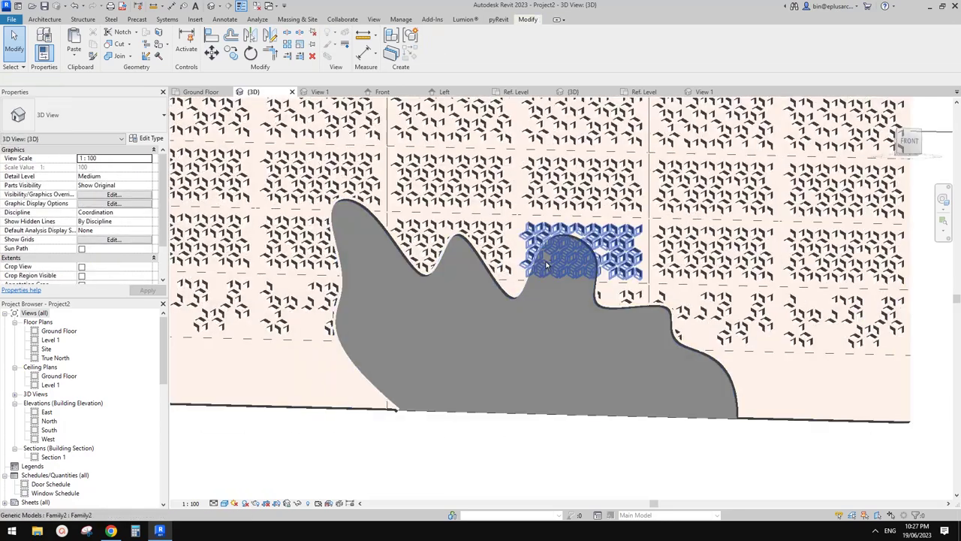
scroll(548, 259, "down", 3)
middle_click_drag(541, 281, 524, 326, "shift")
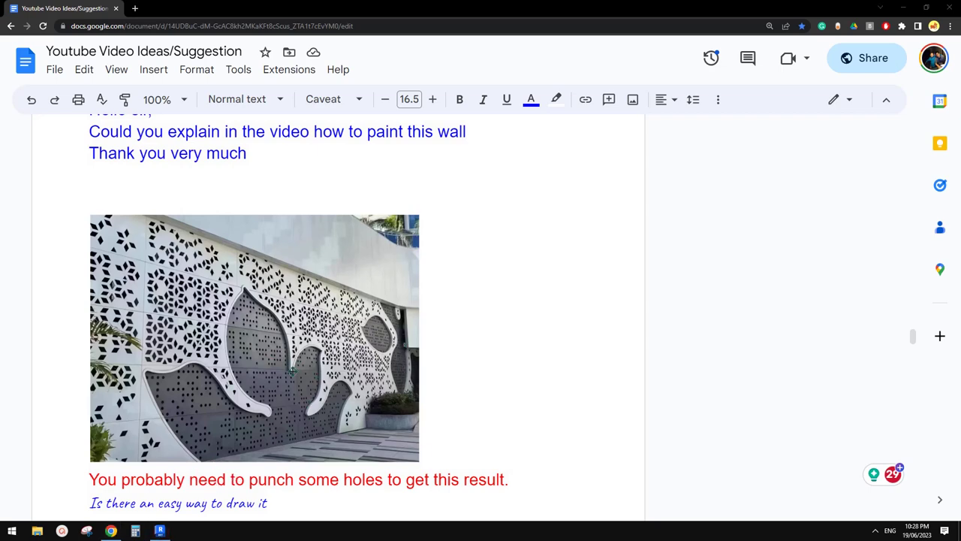
Step: Switch back to Revit and open the Family2 instance in the leftmost panel's third row for family editing, in the Ref. Level plan
left_click(160, 532)
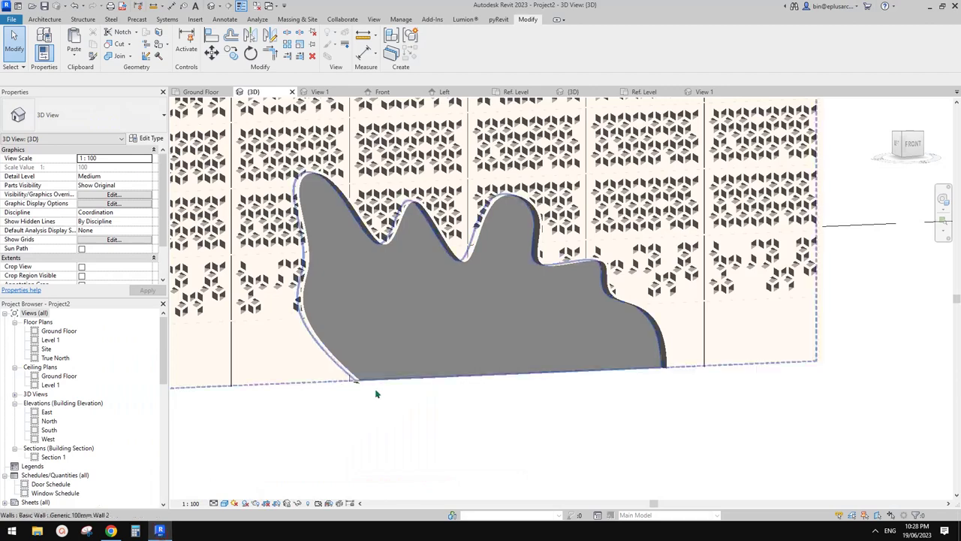
middle_click_drag(327, 339, 432, 363)
scroll(293, 247, "down", 1)
middle_click_drag(293, 247, 361, 287)
scroll(361, 288, "down", 1)
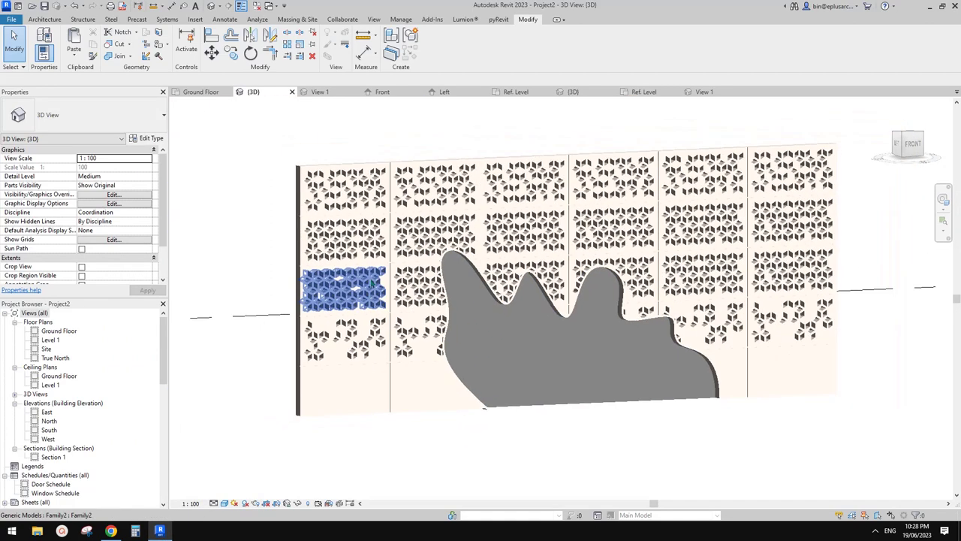
left_click(362, 290)
left_click(434, 45)
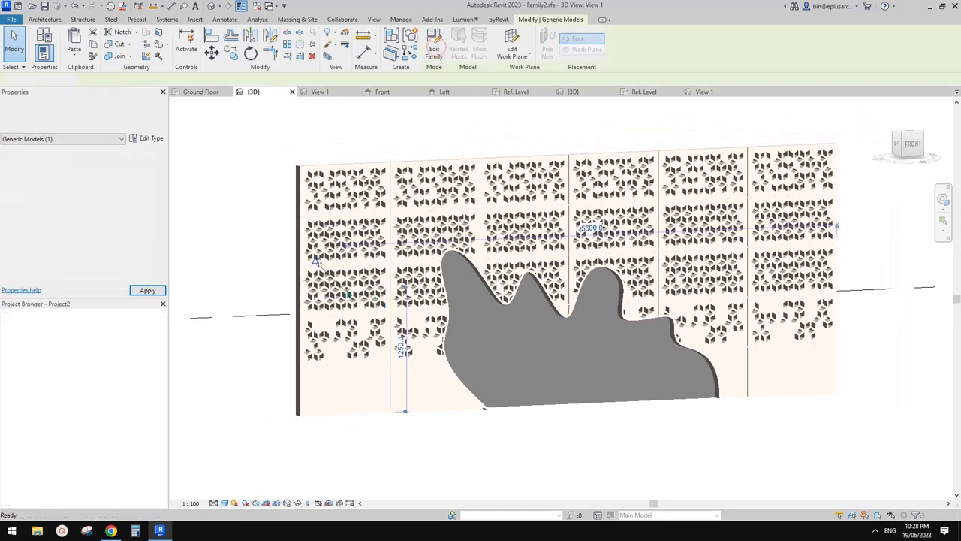
double_click(46, 330)
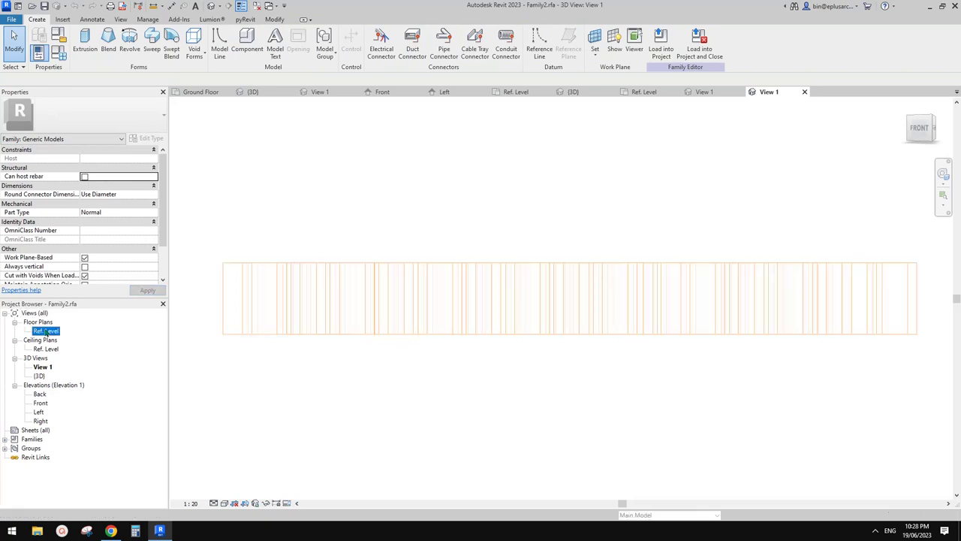
Step: Edit the void extrusion's sketch and delete all its rhombi
scroll(600, 306, "up", 2)
scroll(584, 284, "up", 2)
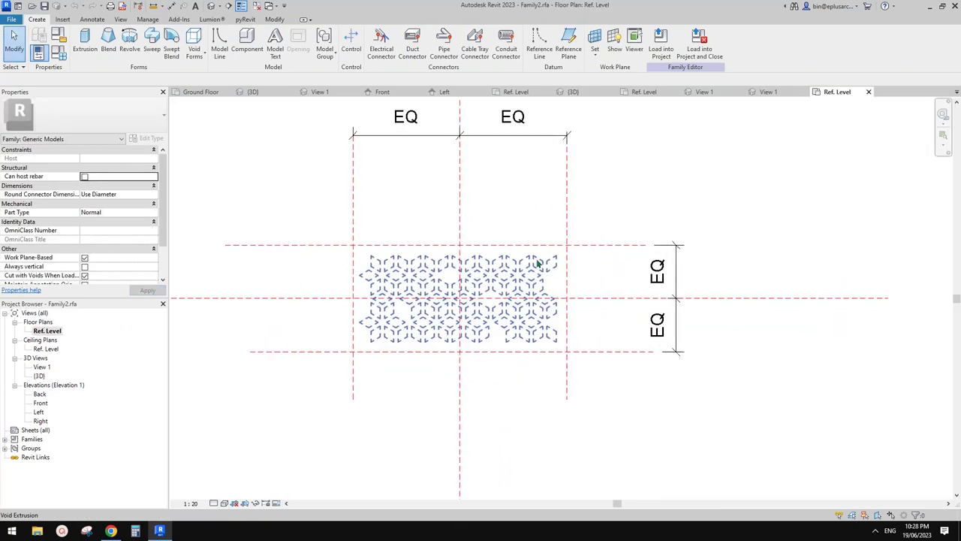
left_click(538, 262)
scroll(538, 262, "up", 3)
middle_click_drag(538, 262, 524, 254)
left_click(385, 45)
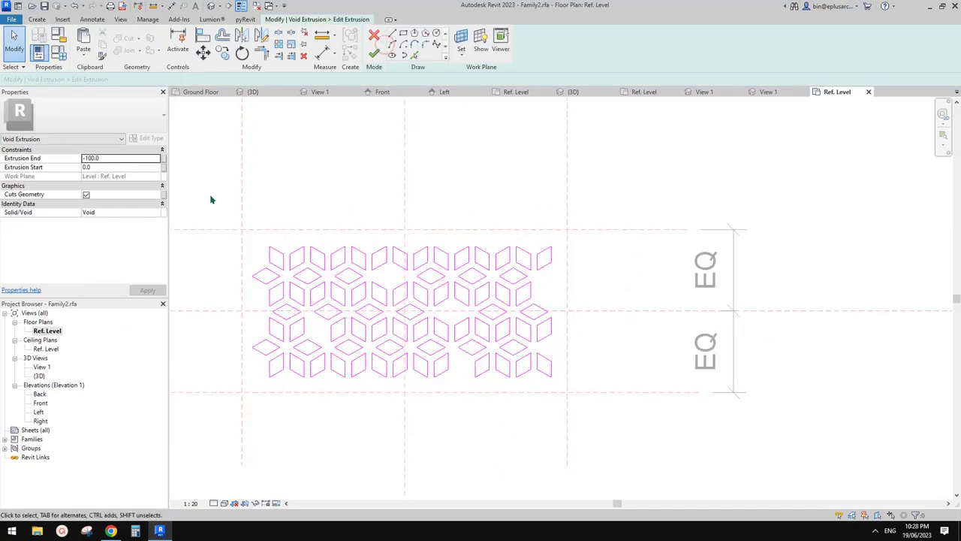
left_click_drag(221, 208, 637, 431)
key("Delete")
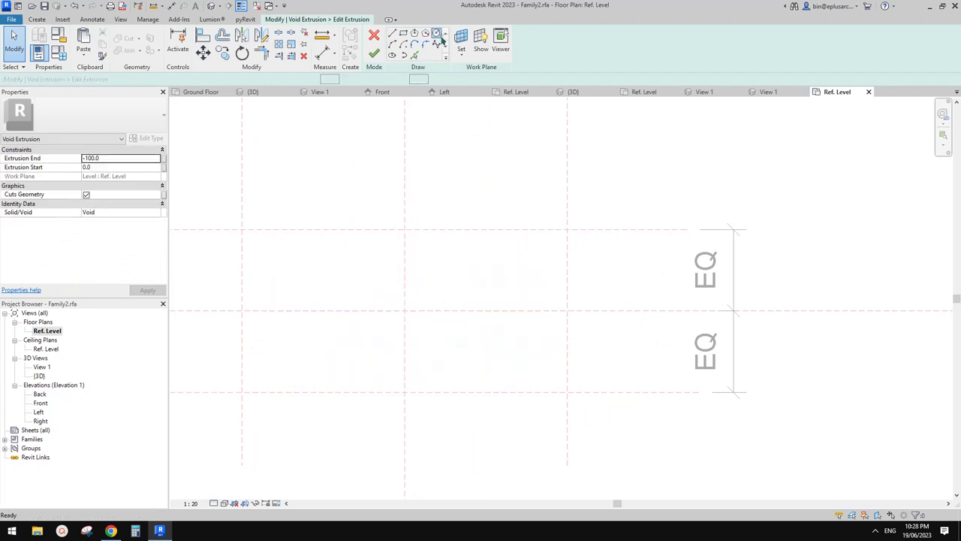
Step: Sketch a circle of 10 mm radius near the upper-left corner of the reference plane rectangle
left_click(436, 33)
scroll(258, 260, "up", 4)
left_click(276, 250)
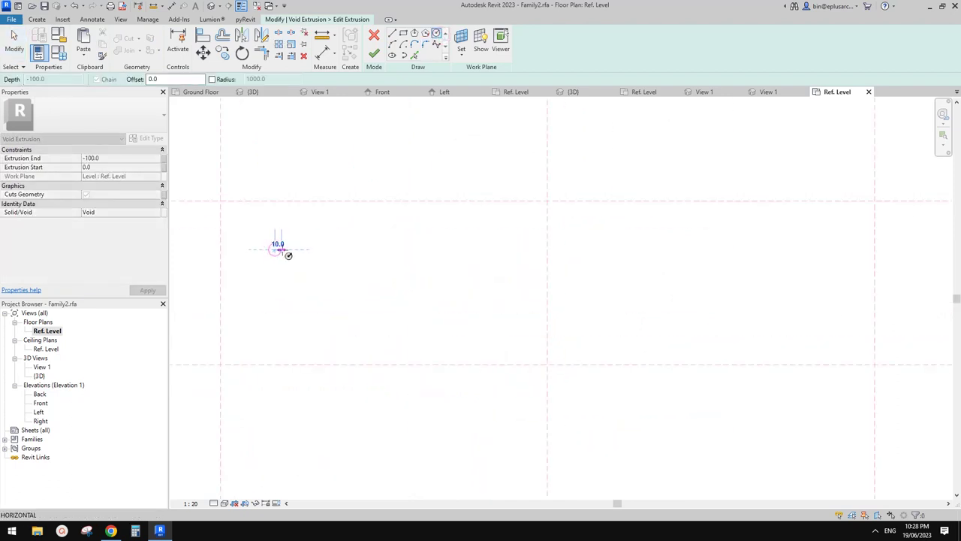
left_click(283, 250)
scroll(316, 251, "down", 2)
middle_click_drag(336, 267, 390, 249)
key("Escape")
key("Escape")
scroll(403, 232, "down", 2)
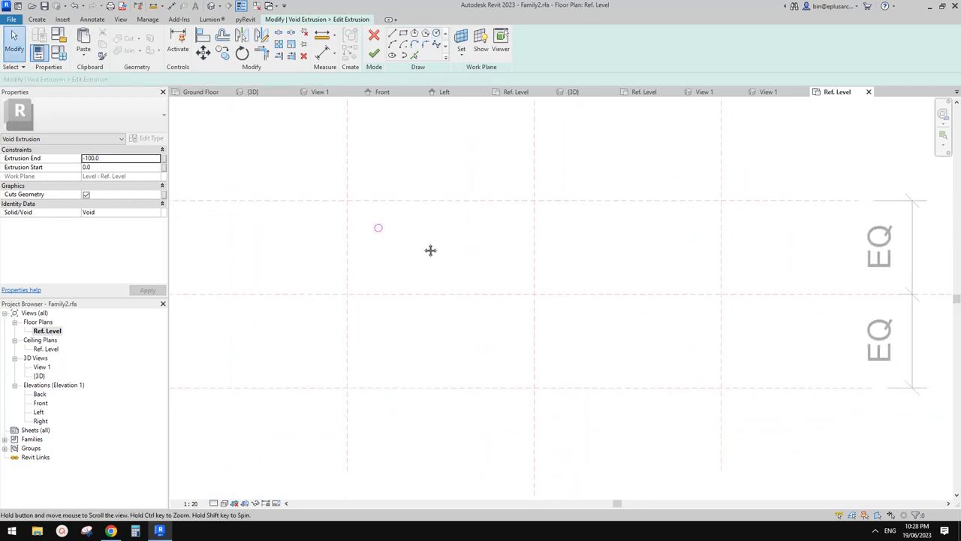
Step: Move the circle by its centre onto the intersection of the upper and left reference planes
scroll(389, 235, "up", 2)
left_click(384, 237)
middle_click_drag(382, 240, 381, 253)
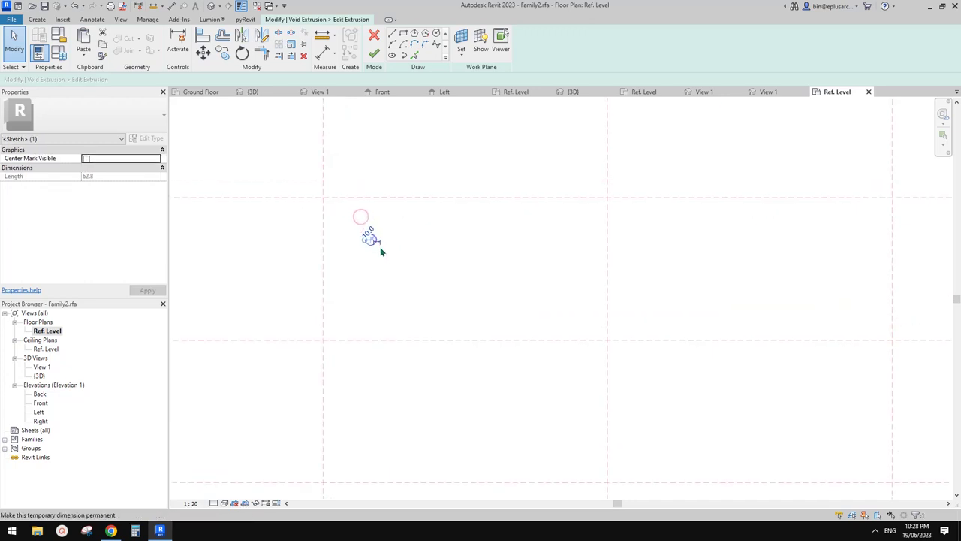
left_click(375, 247)
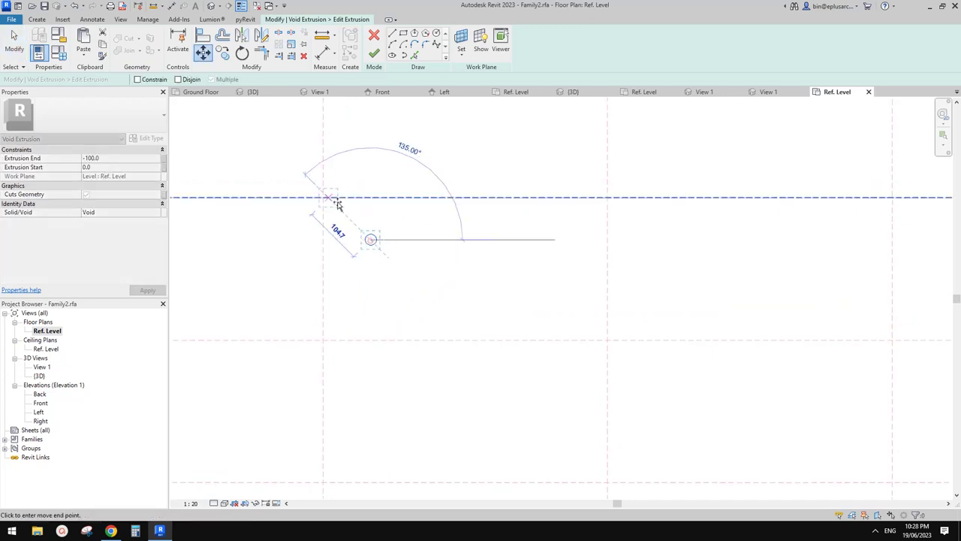
left_click(326, 199)
scroll(344, 213, "up", 1)
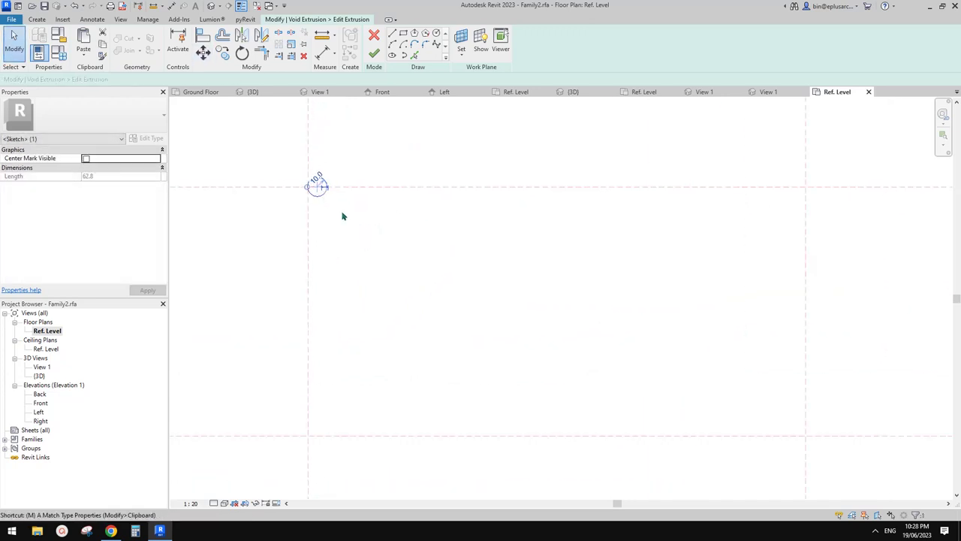
key("m")
key("v")
left_click(317, 187)
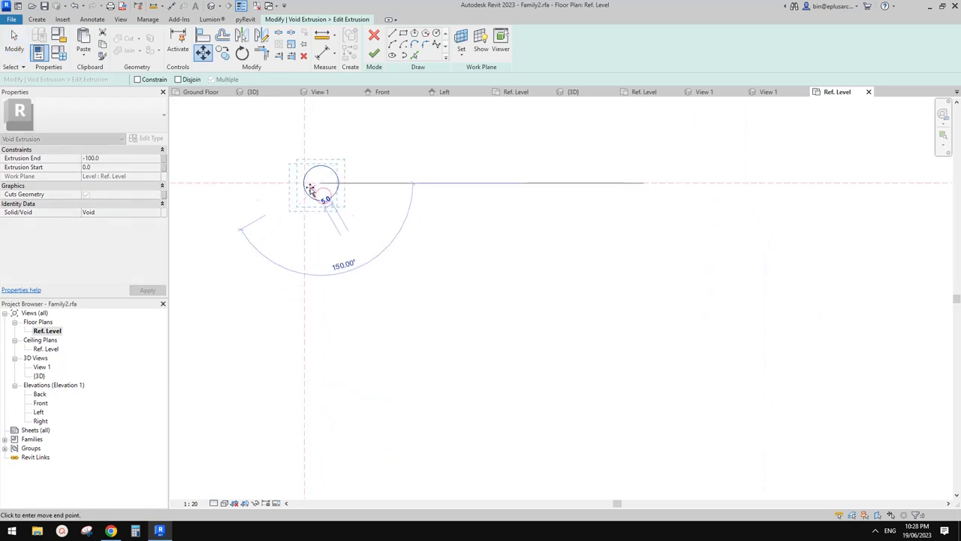
left_click(302, 181)
Step: Move the circle down and then right, so it sits diagonally inside the reference rectangle's upper-left corner
scroll(276, 195, "down", 1)
key("m")
key("v")
scroll(325, 227, "down", 1)
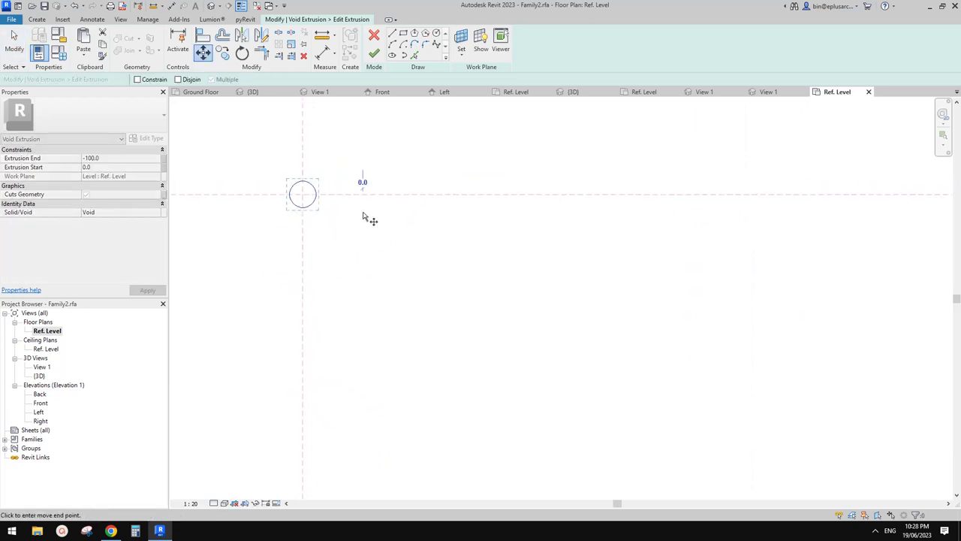
left_click(363, 212)
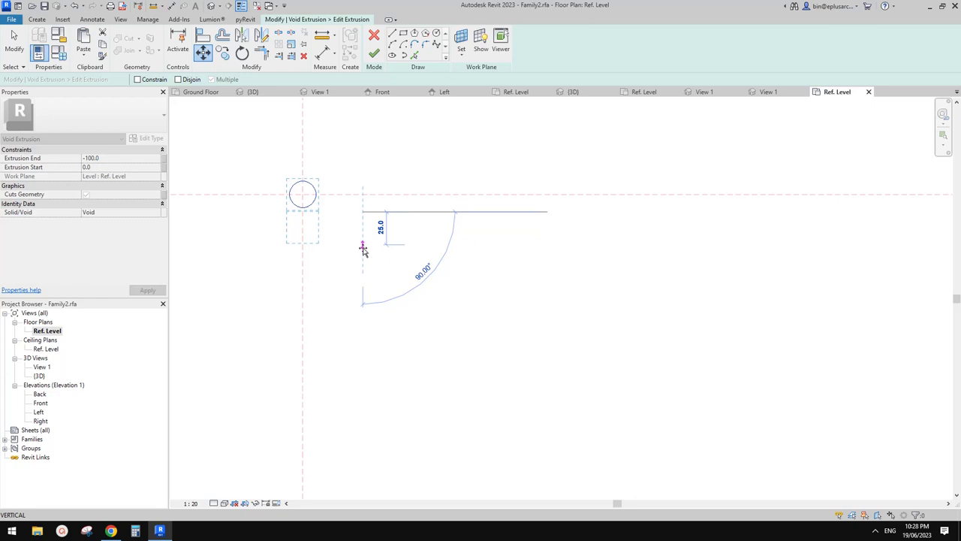
left_click(362, 250)
key("m")
key("v")
middle_click_drag(363, 250, 376, 226)
left_click(358, 245)
left_click(396, 245)
Step: Copy the circle 30 mm straight down
scroll(395, 251, "down", 2)
left_click_drag(290, 153, 396, 259)
scroll(397, 260, "down", 1)
middle_click_drag(397, 262, 396, 256)
scroll(378, 225, "up", 1)
key("c")
key("o")
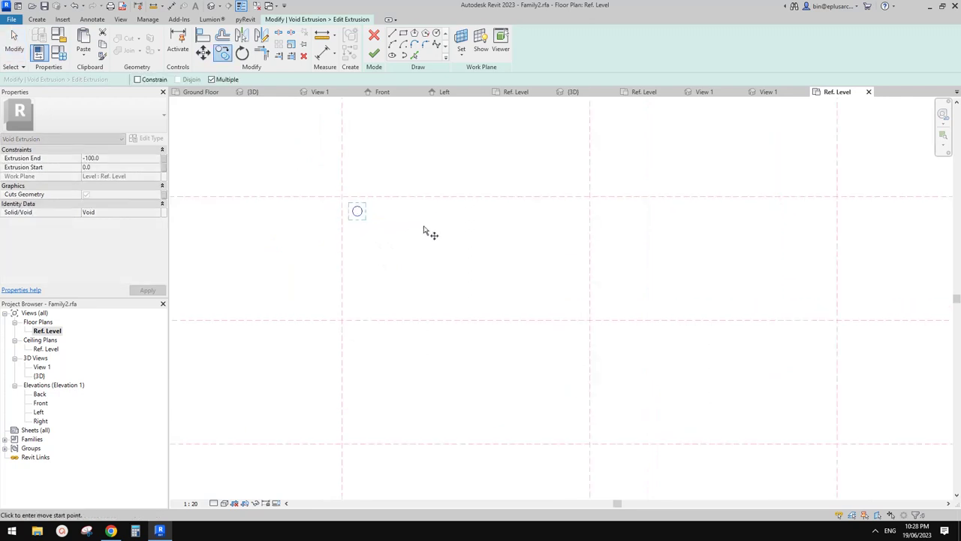
left_click(418, 218)
scroll(425, 304, "down", 3)
middle_click_drag(425, 326, 419, 262)
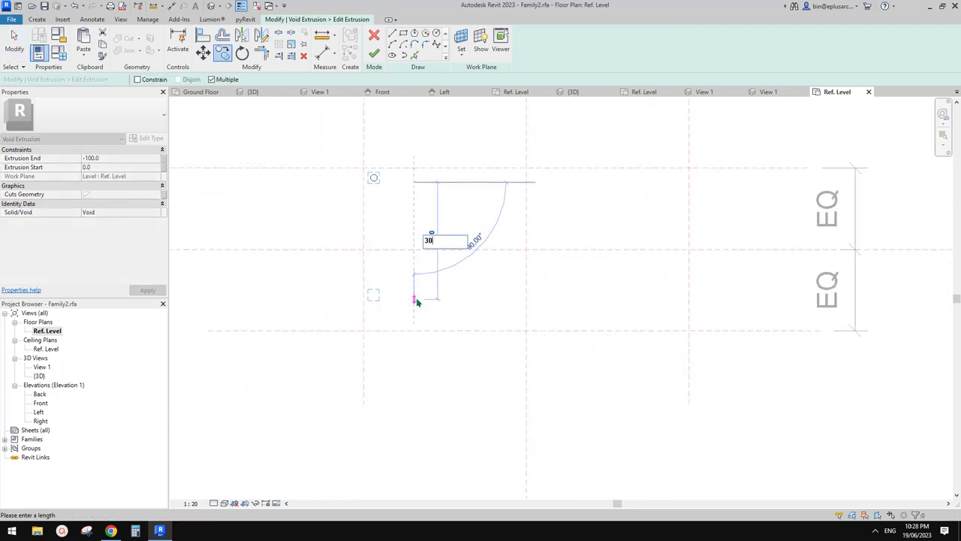
type("30")
key("Return")
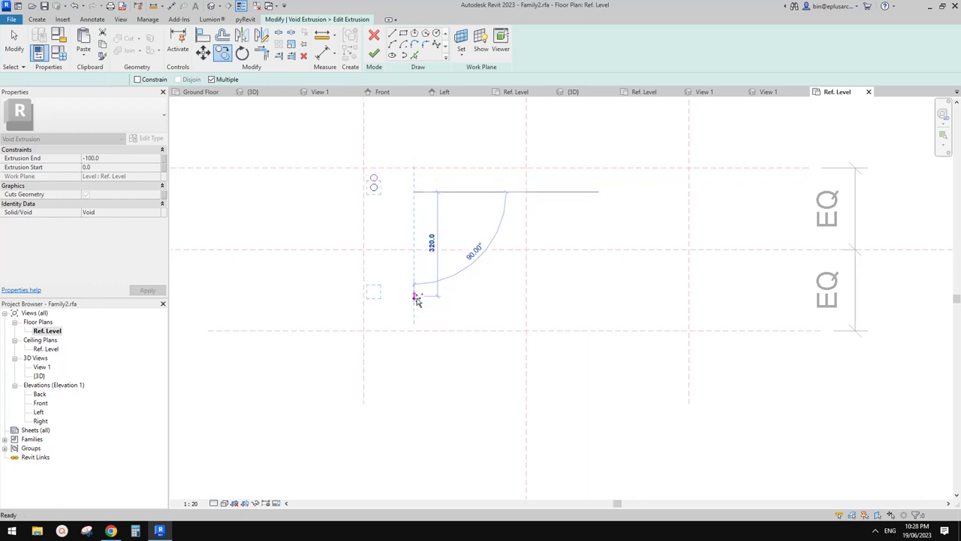
Step: Move the copied circle a further 20 mm down, away from the first one
key("Escape")
key("Escape")
scroll(363, 173, "up", 3)
left_click(380, 195)
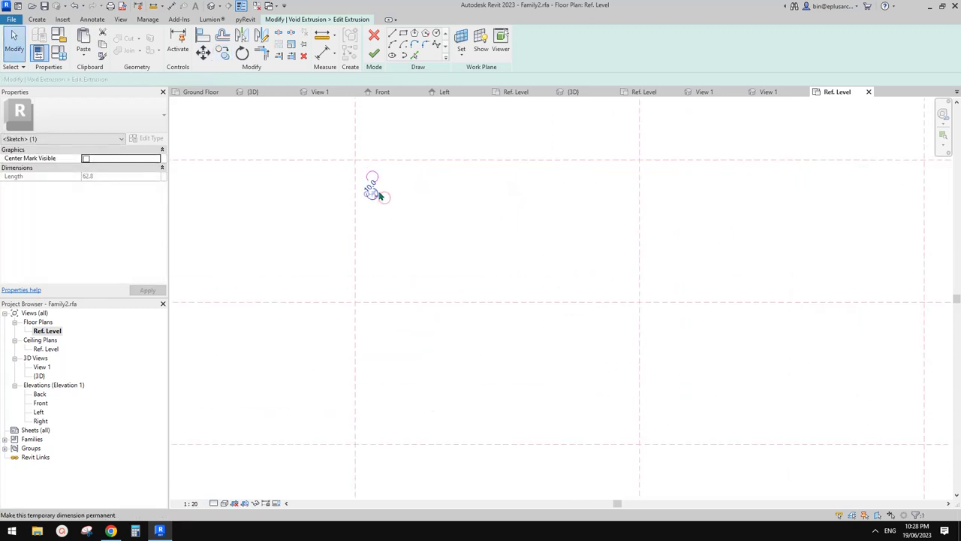
key("m")
key("v")
left_click(425, 202)
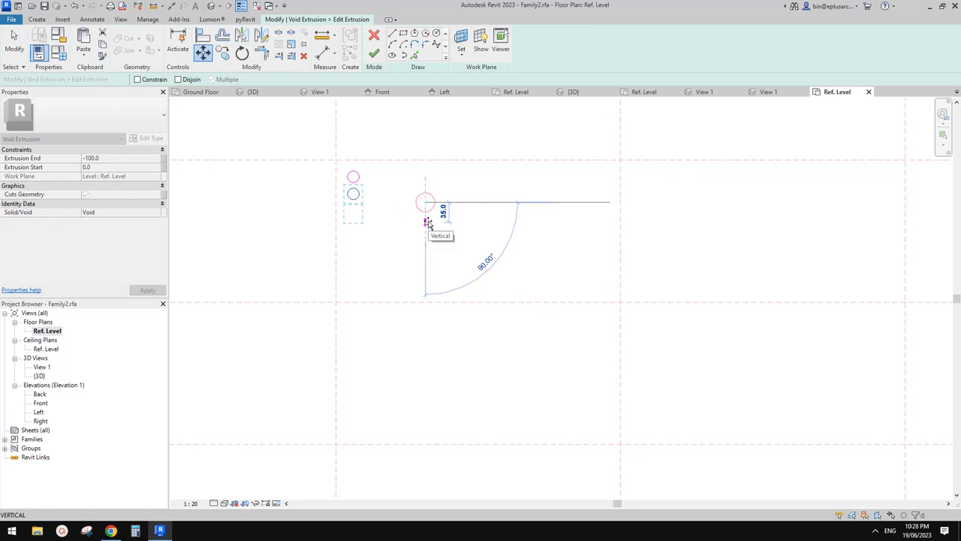
type("20")
key("Return")
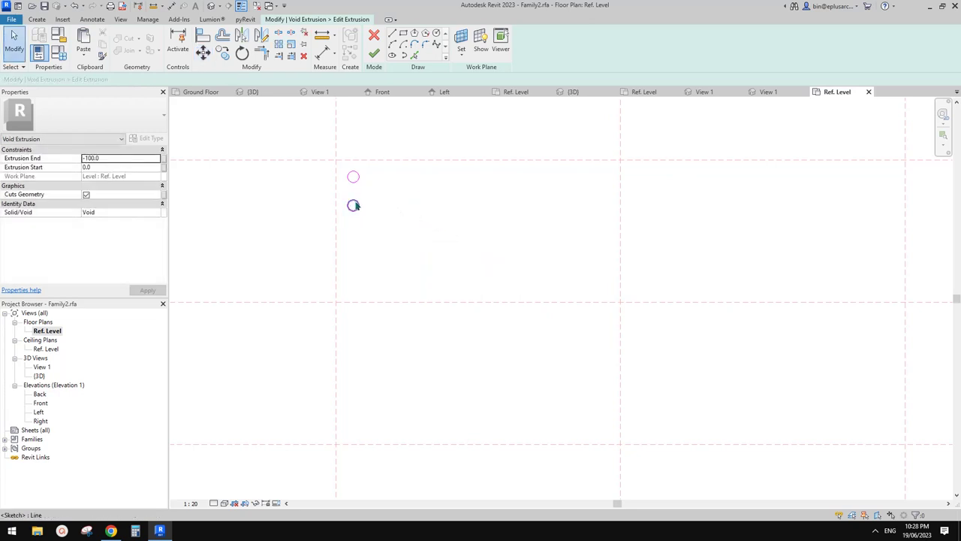
Step: Copy the lower circle repeatedly straight down at 50 mm spacing, extending the column to nine circles
left_click(354, 206)
key("m")
key("v")
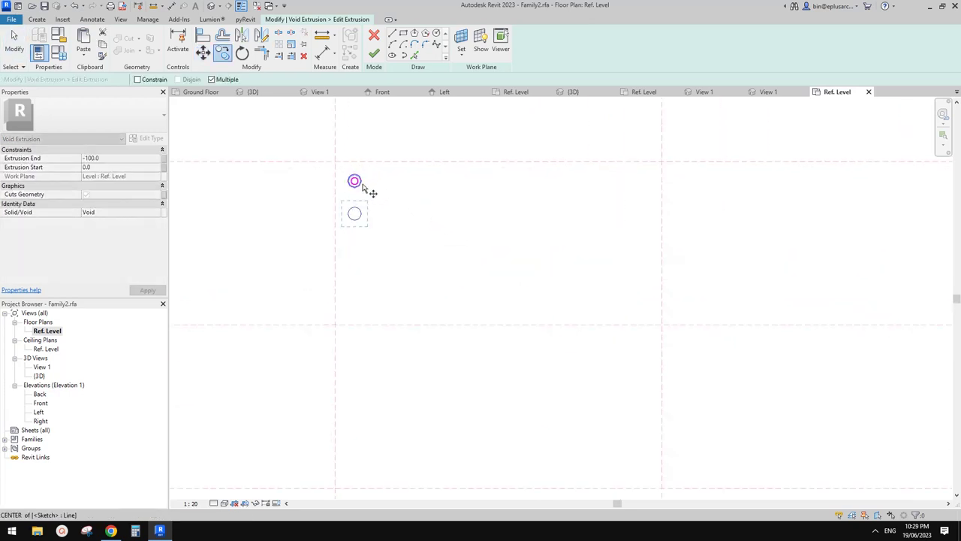
left_click(354, 181)
left_click(355, 213)
left_click(354, 246)
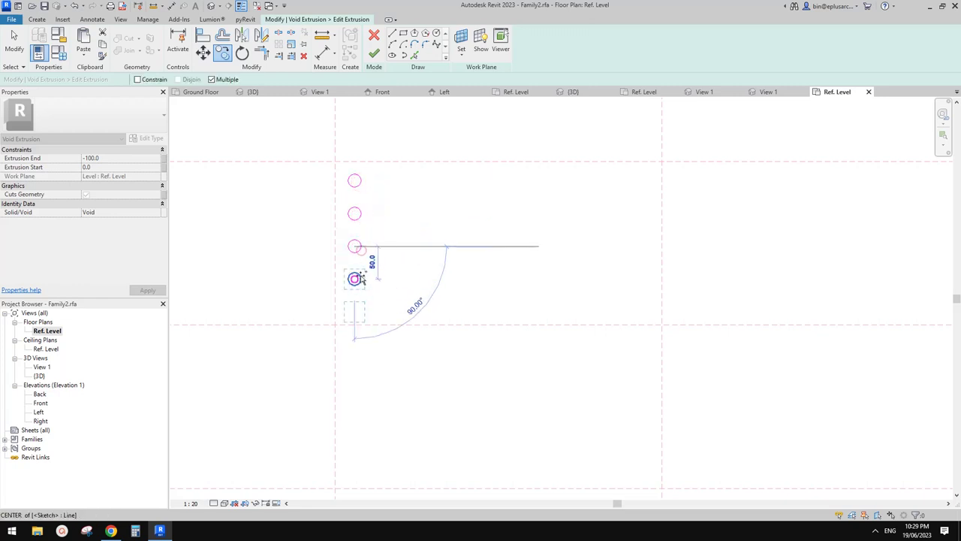
left_click(358, 278)
left_click(355, 310)
left_click(355, 344)
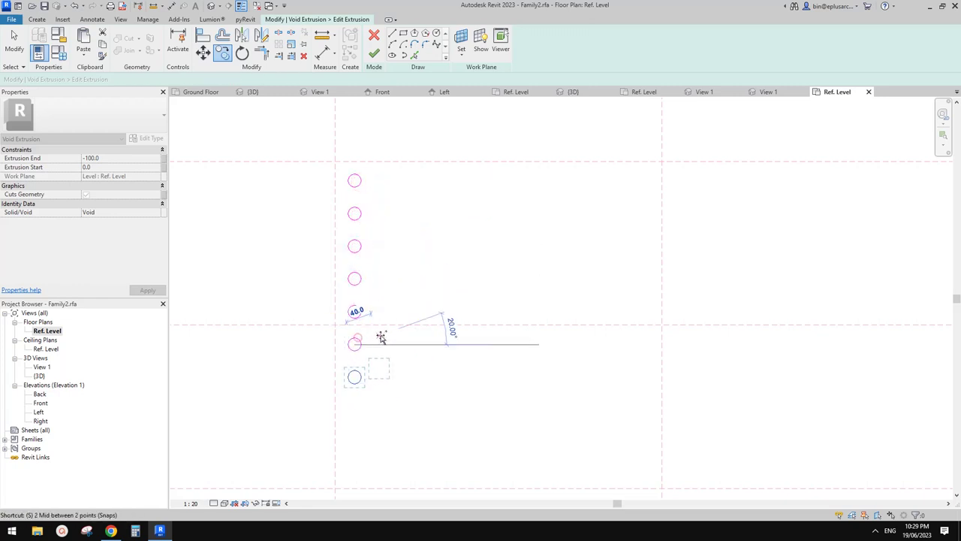
middle_click_drag(393, 319, 389, 226)
left_click(351, 285)
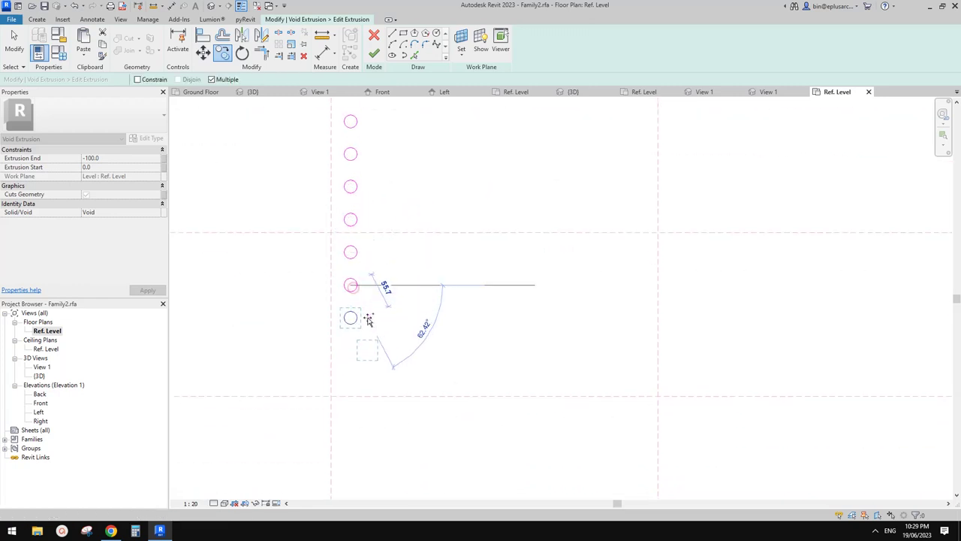
left_click(351, 318)
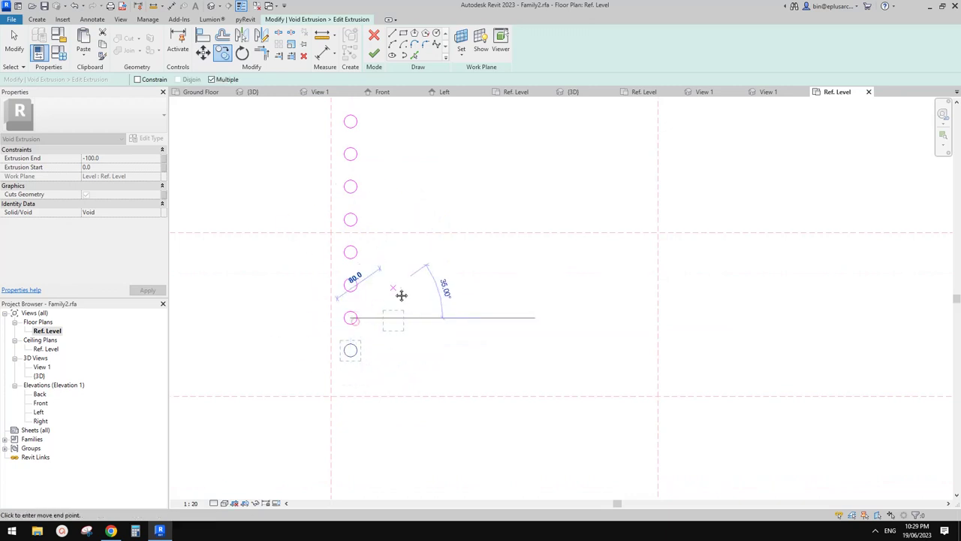
key("Escape")
Step: Copy the lowest circle 50 mm straight down to complete a column of ten circles above the lower reference plane
scroll(403, 298, "down", 2)
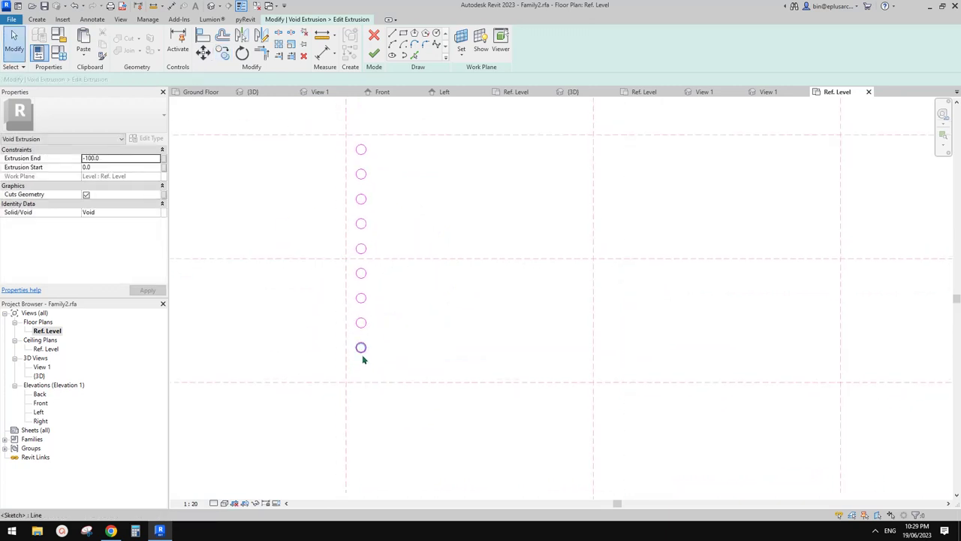
left_click(365, 355)
key("c")
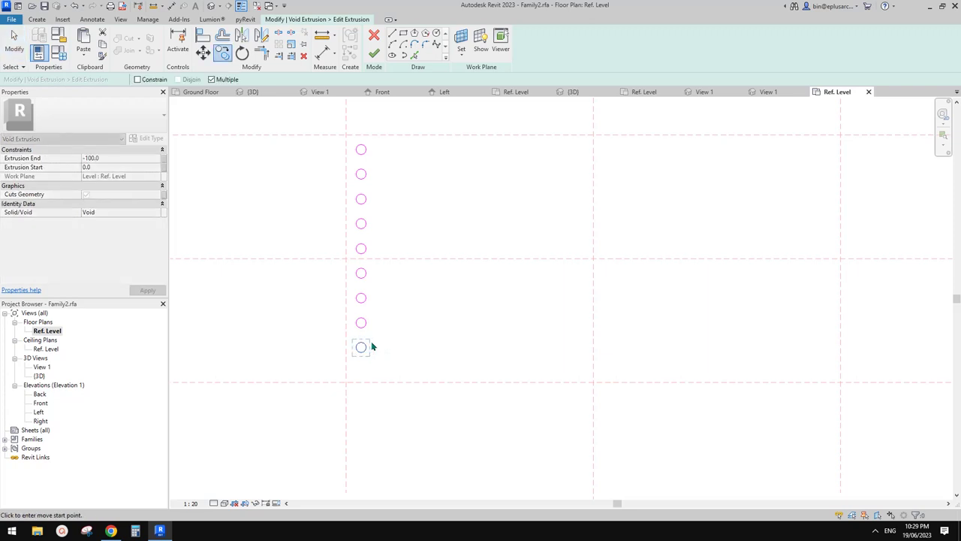
left_click(362, 323)
left_click(366, 351)
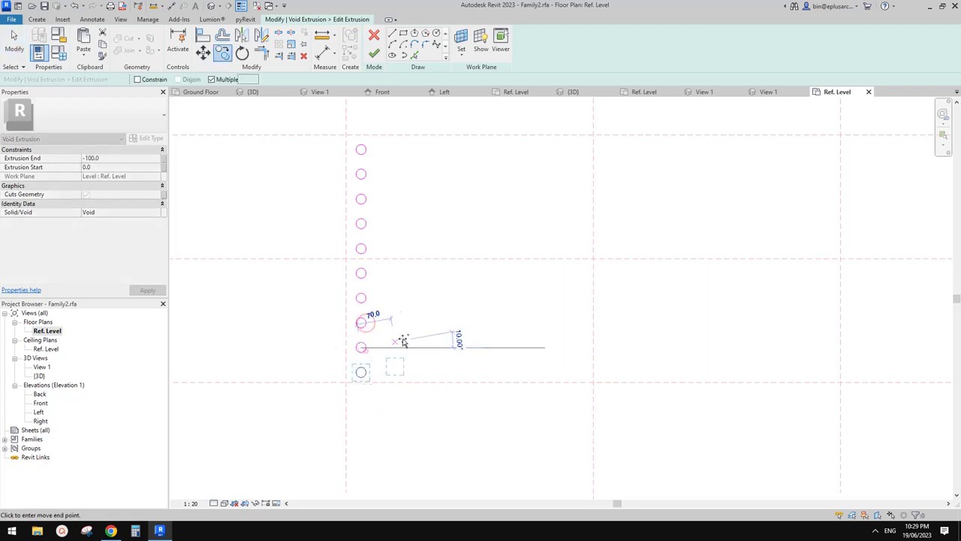
key("Escape")
scroll(426, 313, "down", 2)
key("Escape")
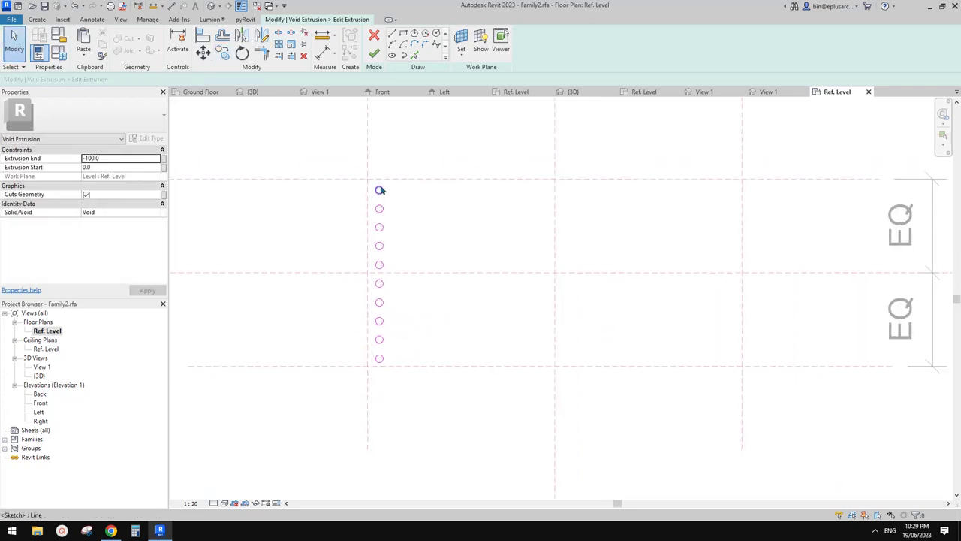
Step: Copy the column of ten circles repeatedly to the right at 50 mm spacing, making ten columns up to the central vertical reference plane
scroll(396, 238, "down", 2)
left_click_drag(343, 161, 423, 358)
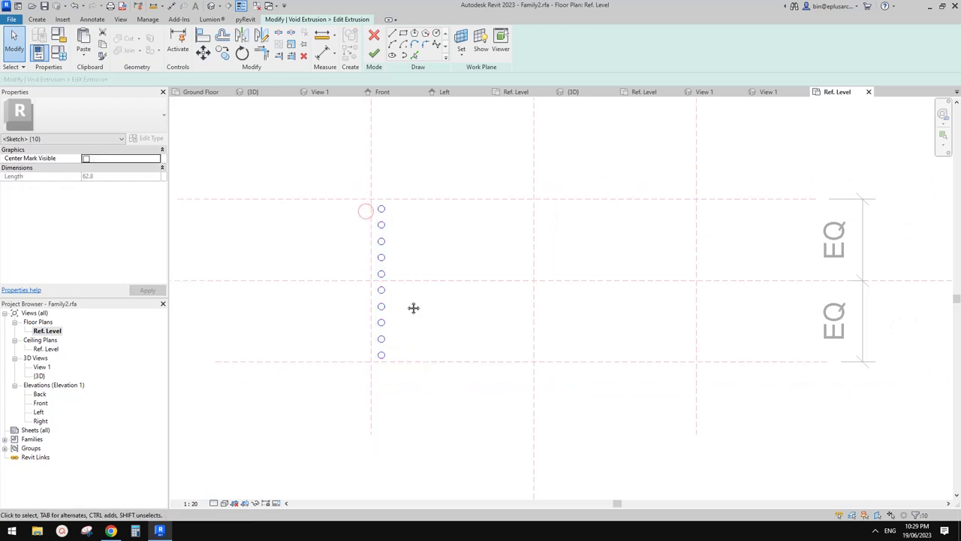
key("c")
key("o")
left_click(426, 255)
scroll(434, 259, "down", 2)
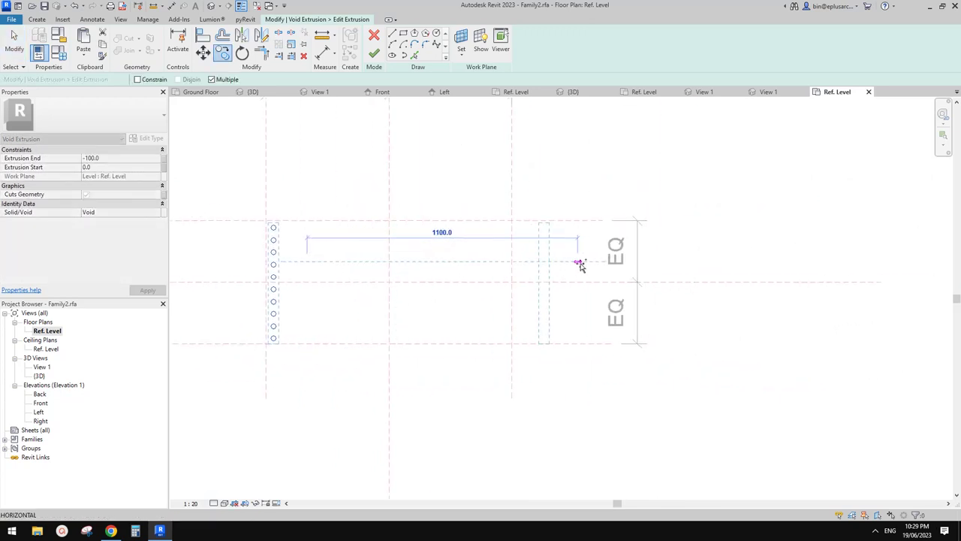
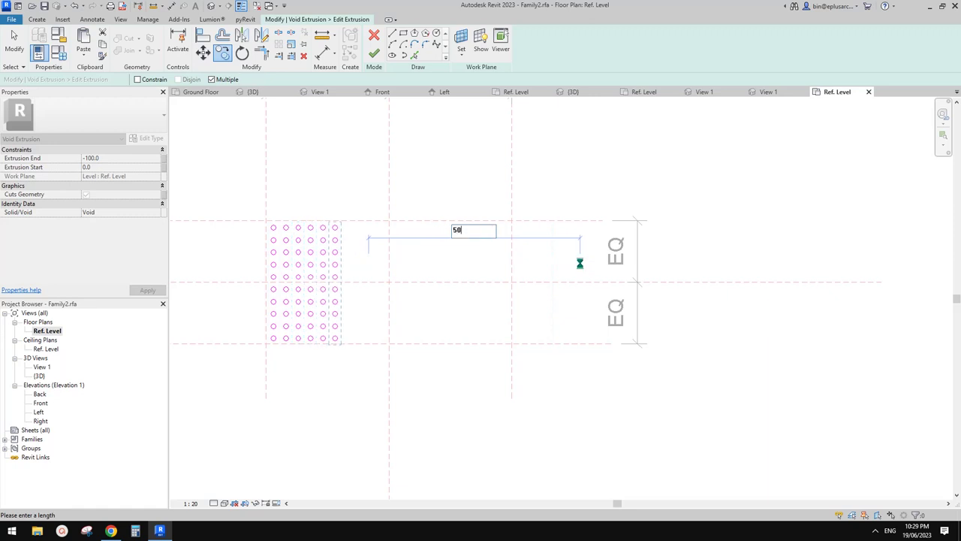
key("Return")
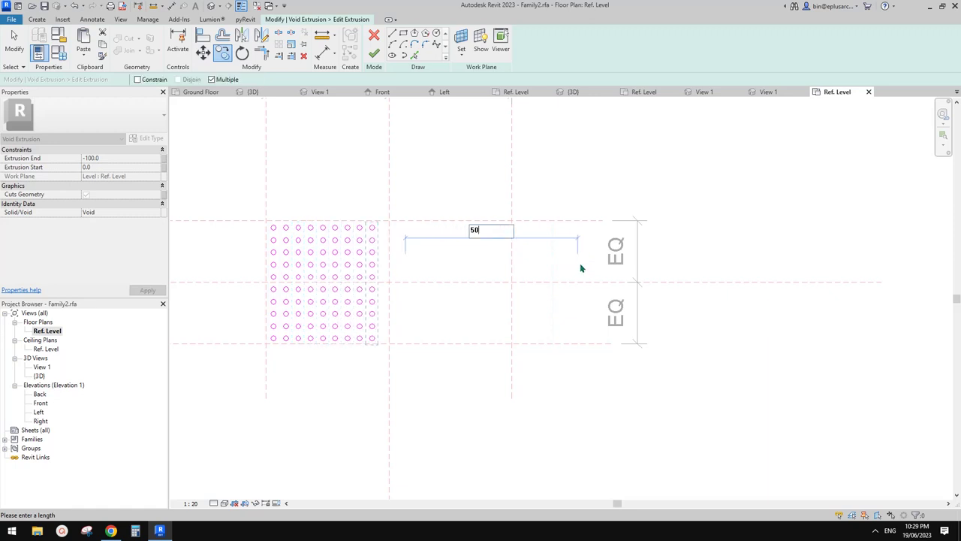
key("Return")
key("Escape")
key("Escape")
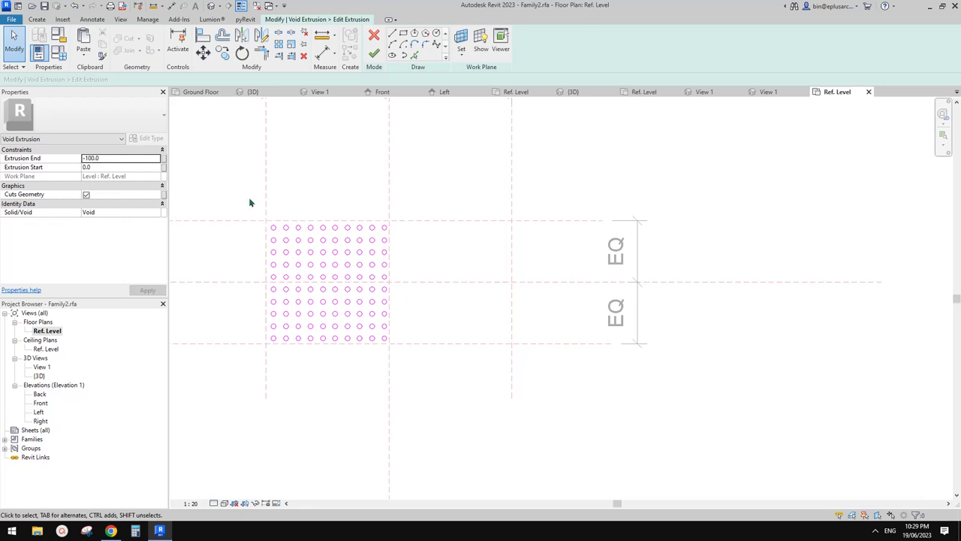
Step: Copy all circle columns except the first 450 mm to the right into the other half of the reference rectangle
mouse_move(253, 201)
left_mouse_down()
mouse_move(355, 314)
mouse_move(278, 207)
mouse_move(448, 387)
left_mouse_up()
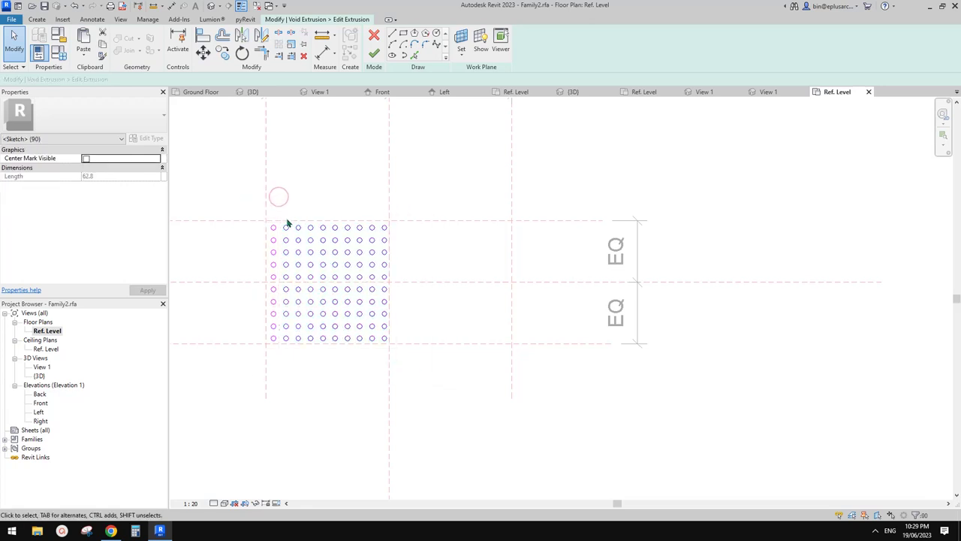
key("c")
key("o")
left_click(274, 228)
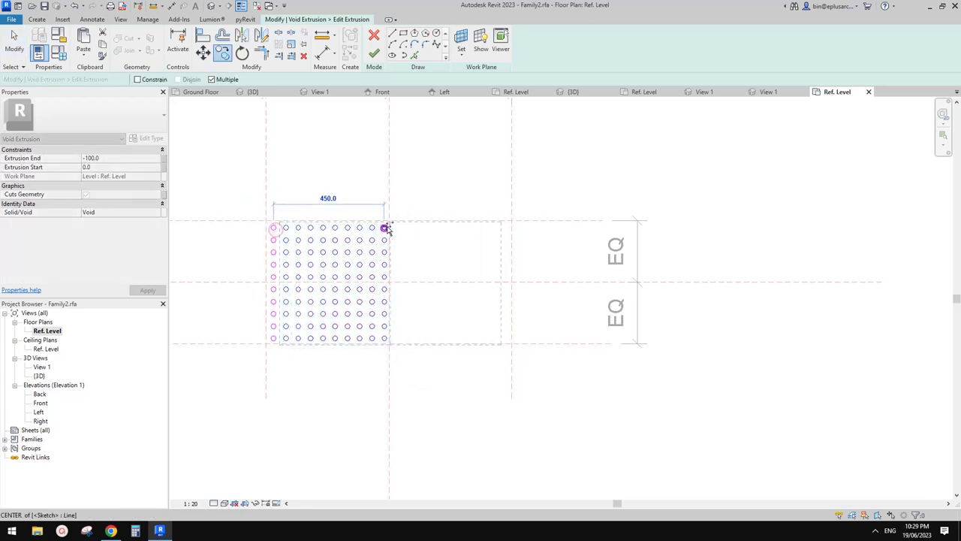
key("Escape")
key("Escape")
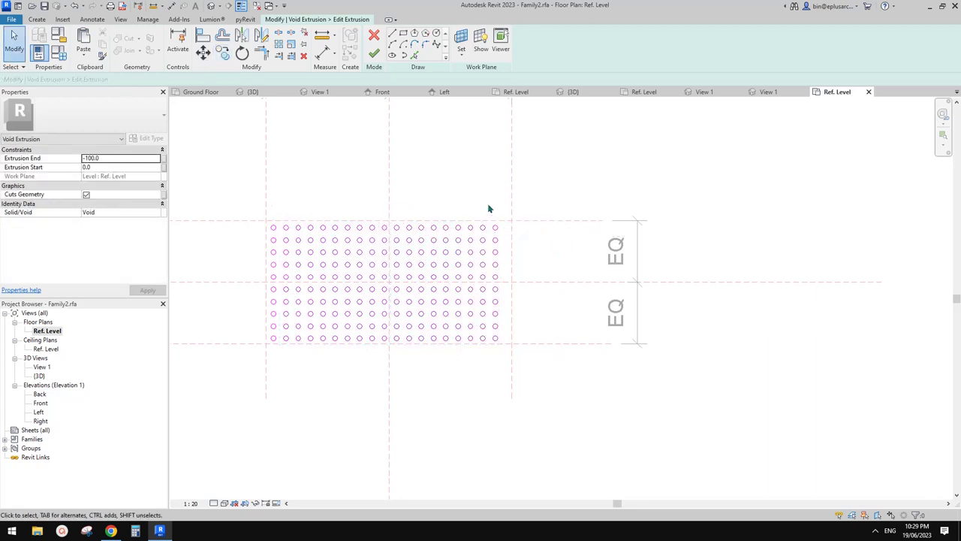
Step: Copy the rightmost column of circles 50 mm to the right, completing twenty columns inside the reference rectangle
key("c")
key("o")
left_click(485, 228)
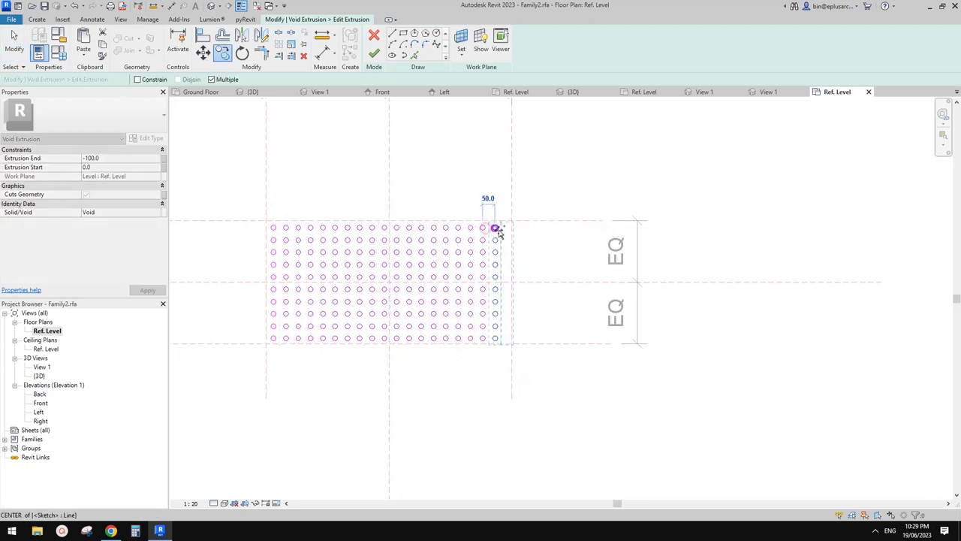
key("Escape")
key("Escape")
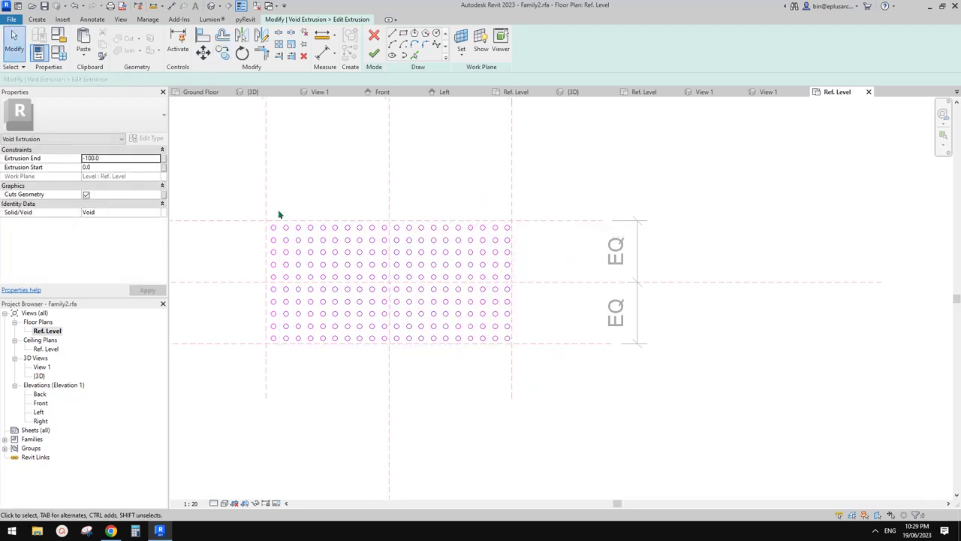
Step: Nudge the whole grid of 200 circles slightly left to even out the gaps at the side and central vertical reference planes
left_click_drag(228, 192, 555, 397)
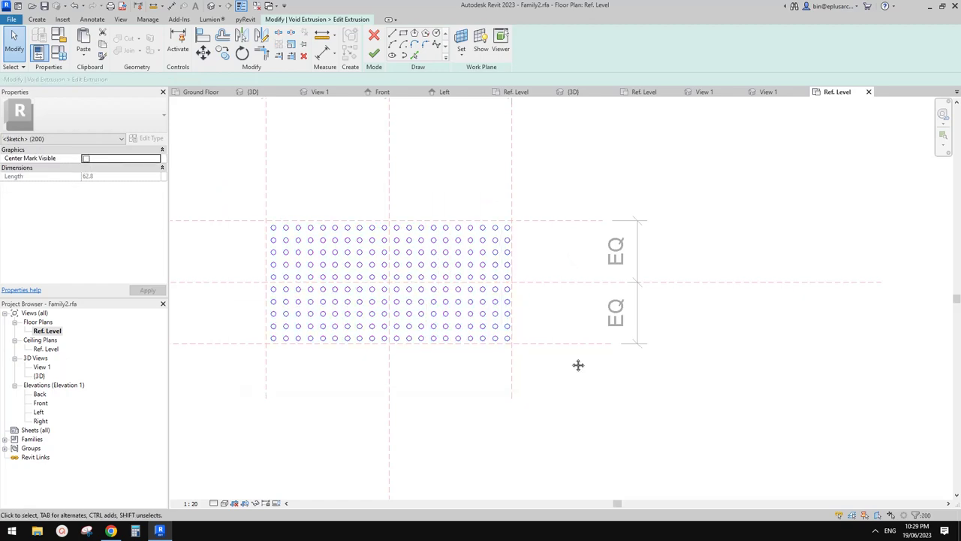
key("Left")
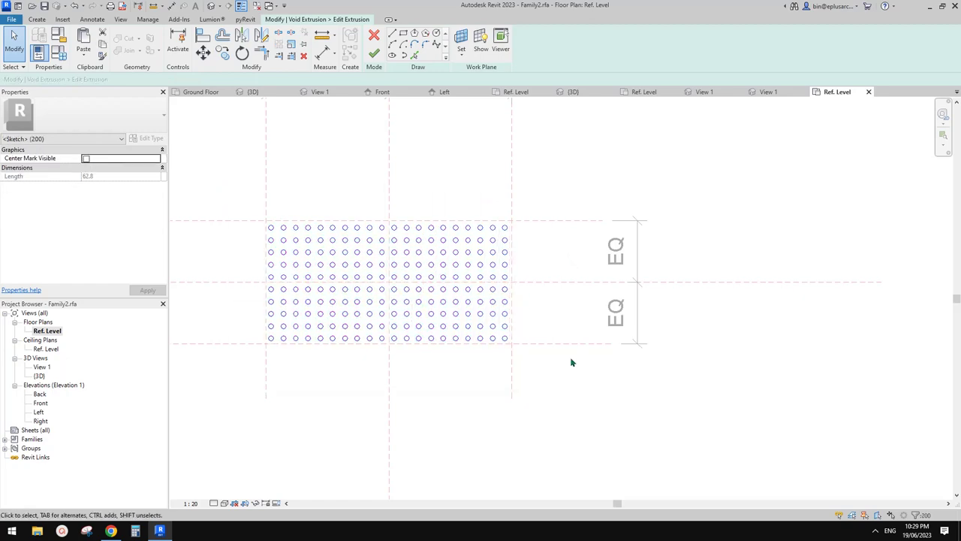
scroll(367, 229, "up", 2)
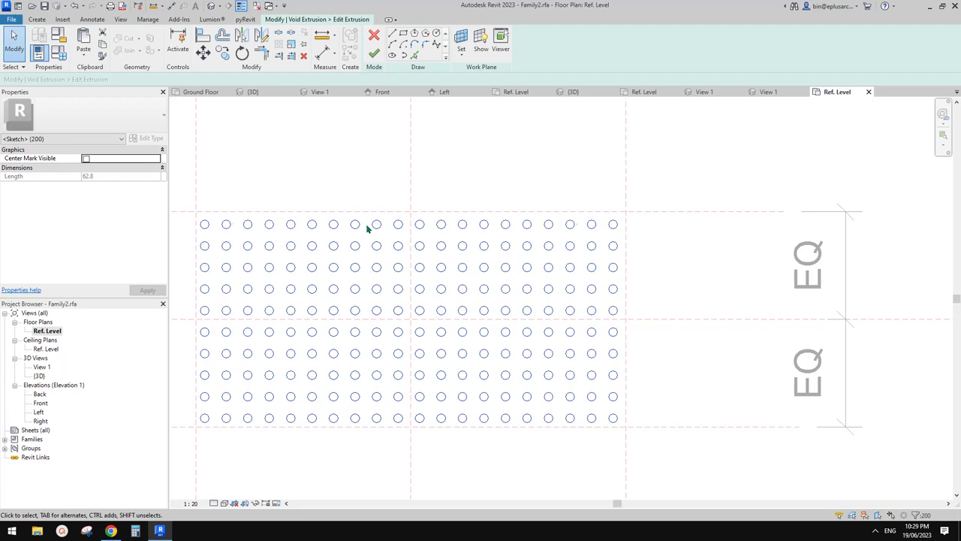
key("Right")
scroll(426, 222, "up", 3)
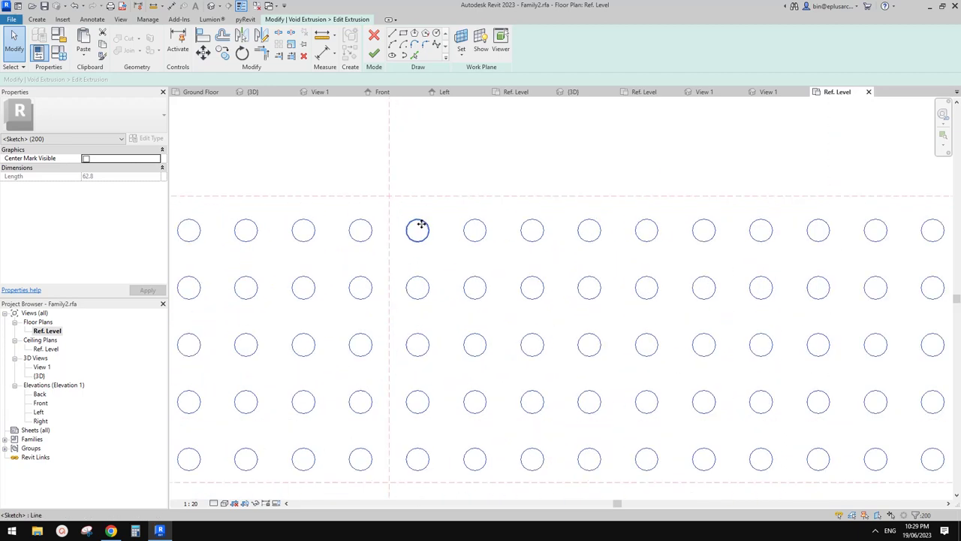
key("Left")
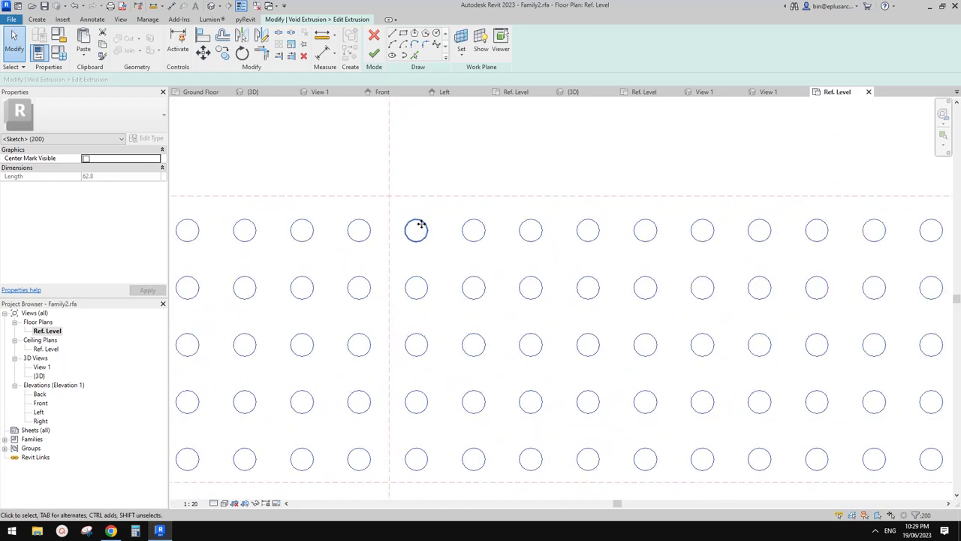
scroll(423, 221, "down", 3)
middle_click_drag(423, 220, 486, 169)
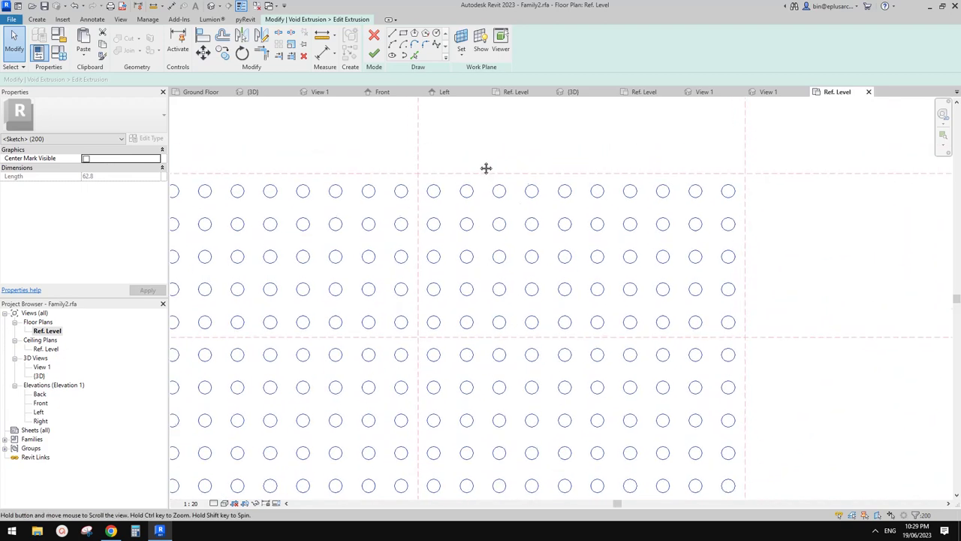
scroll(485, 168, "down", 2)
key("Escape")
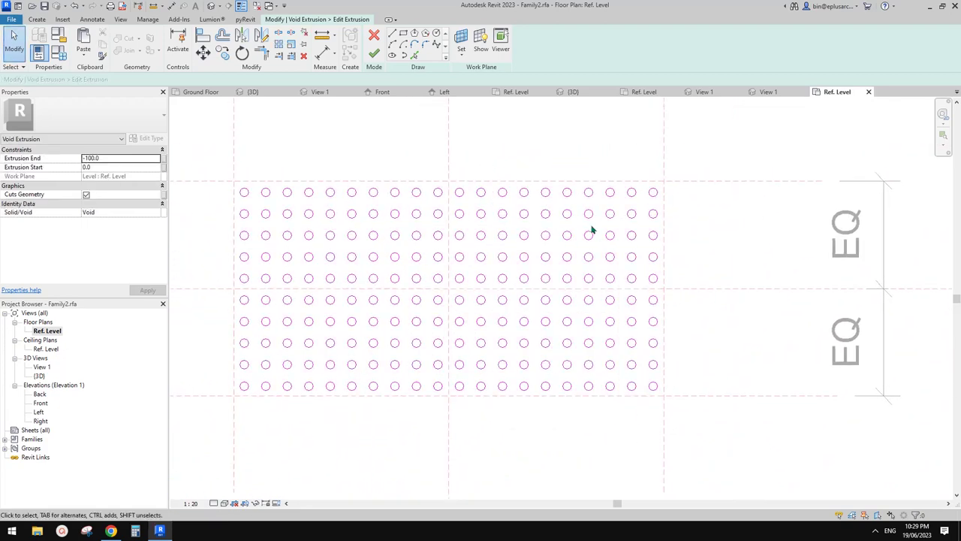
Step: Delete scattered single circles from the grid, mostly in the left half, to break up the regular hole pattern
left_click(394, 214)
key("Delete")
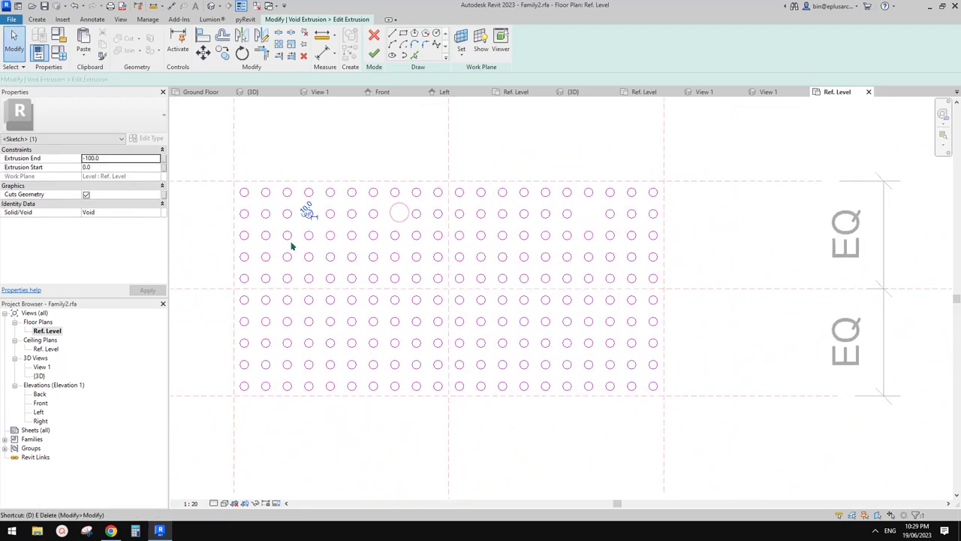
left_click(308, 214)
key("Delete")
left_click(266, 278)
key("Delete")
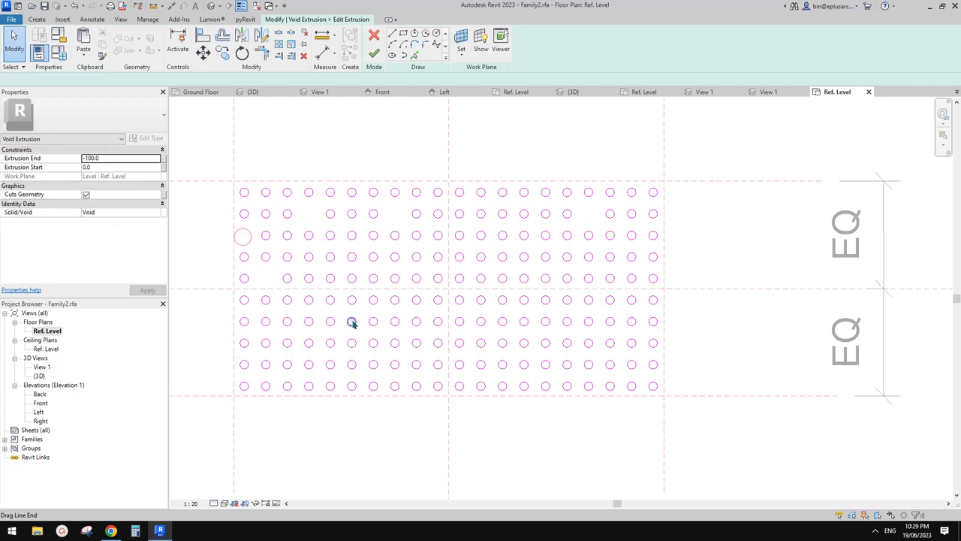
left_click(350, 322)
key("Delete")
left_click(308, 342)
key("Delete")
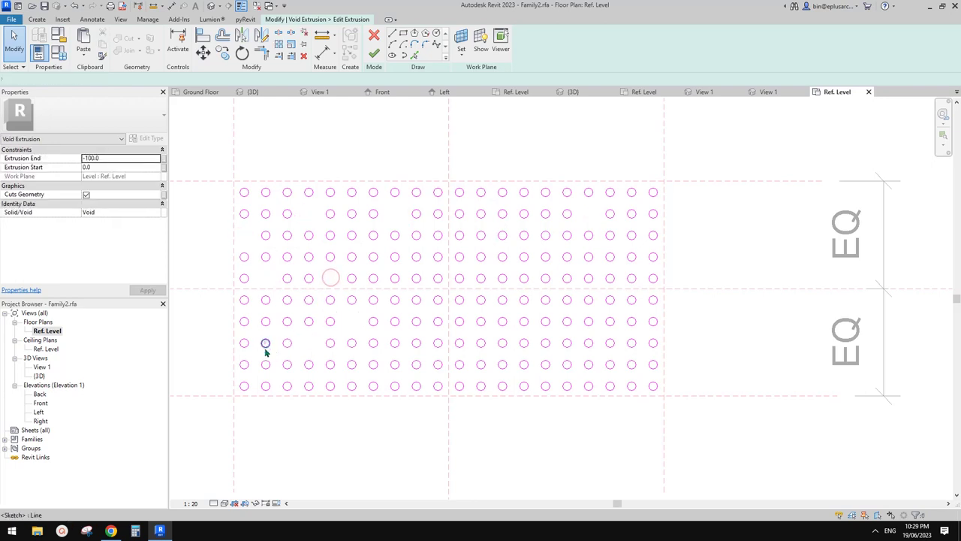
left_click(266, 343)
key("Delete")
left_click(266, 386)
key("Delete")
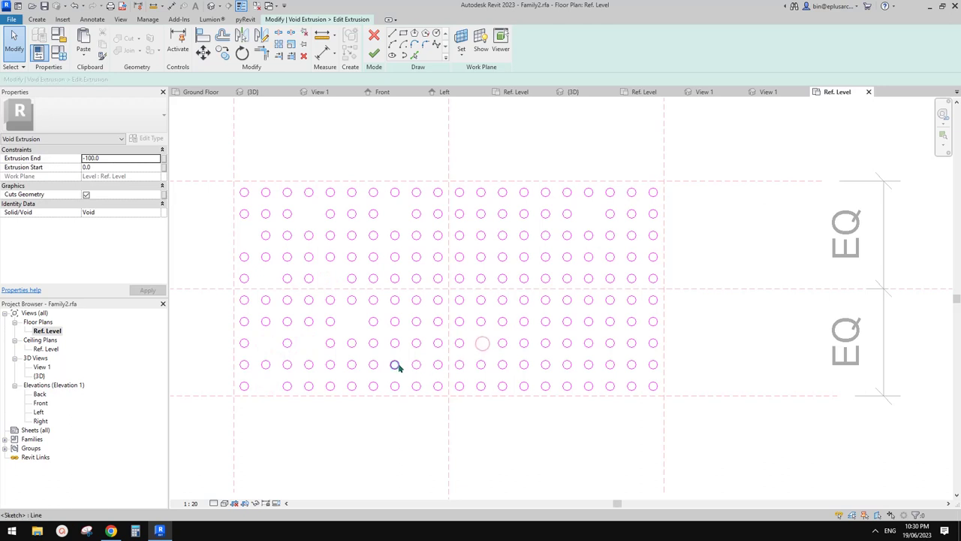
left_click(394, 364)
key("Delete")
left_click(567, 278)
key("Delete")
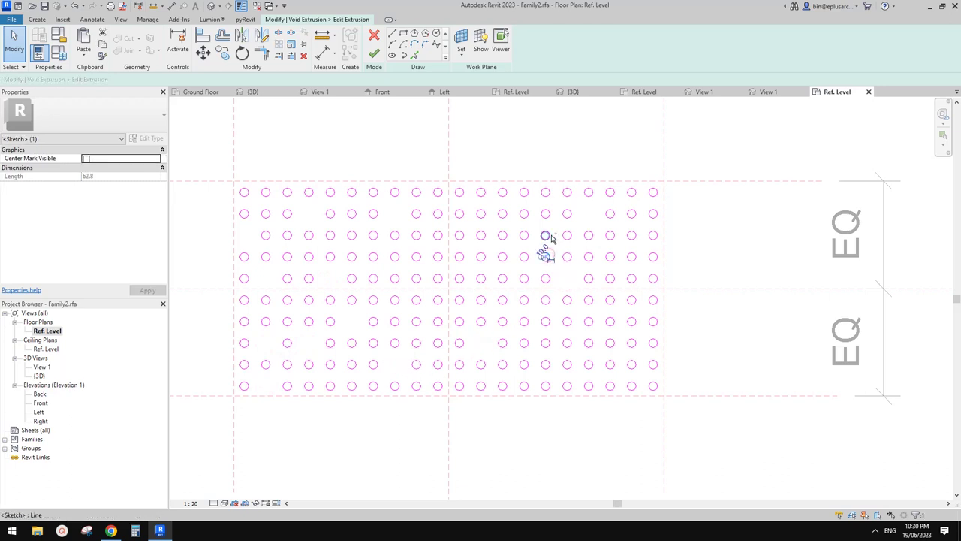
Step: Delete a further scattered group of circles selected together across both halves of the grid
left_click(502, 214, "ctrl")
left_click(631, 192, "ctrl")
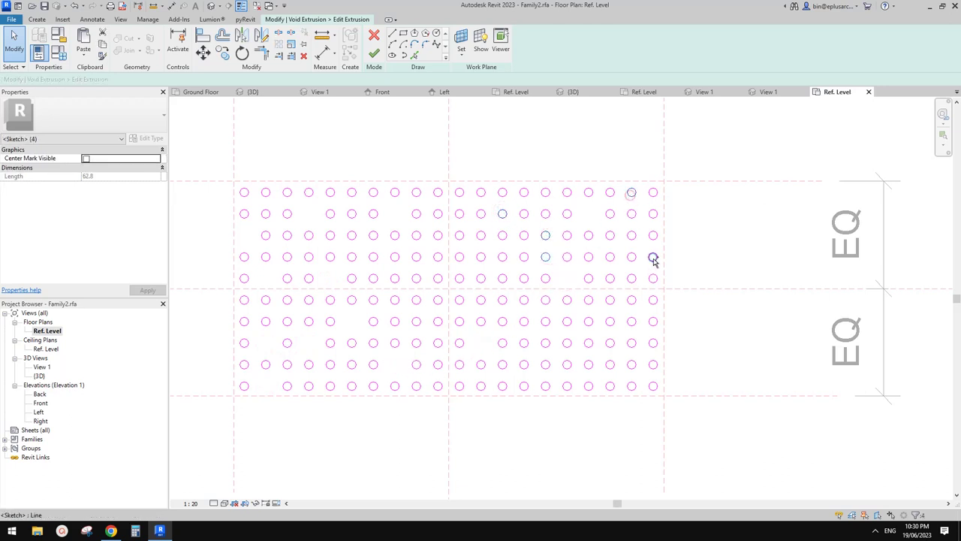
left_click(652, 299, "ctrl")
left_click(631, 343, "ctrl")
left_click(588, 342, "ctrl")
left_click(397, 276, "ctrl")
left_click(546, 321, "ctrl")
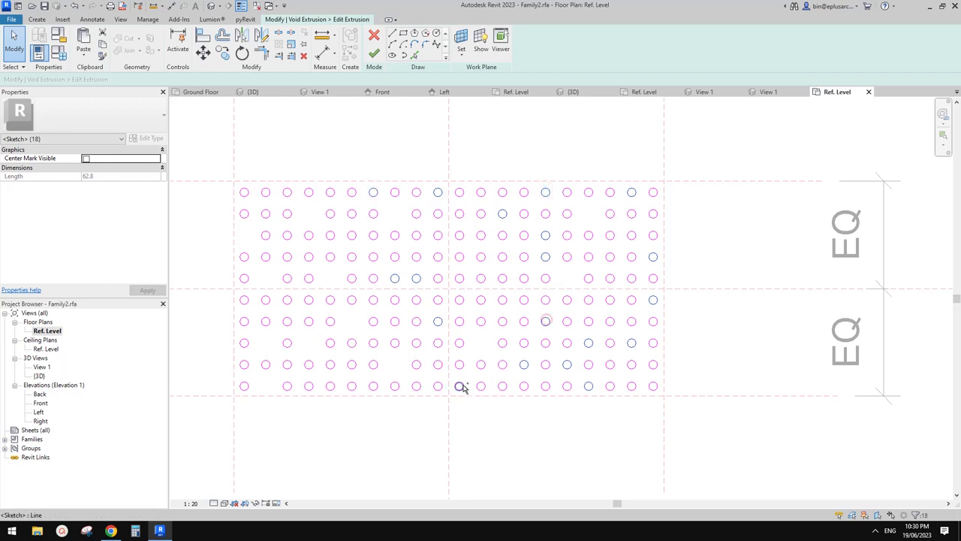
left_click(396, 386, "ctrl")
key("Delete")
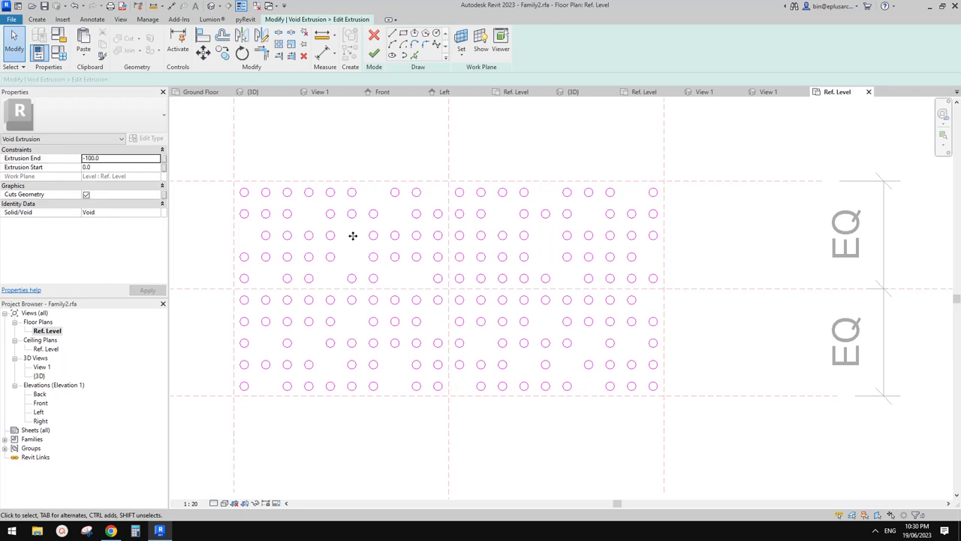
Step: Delete another scattered group of circles selected together across both halves of the void extrusion sketch
left_click(480, 276)
left_click(523, 278, "ctrl")
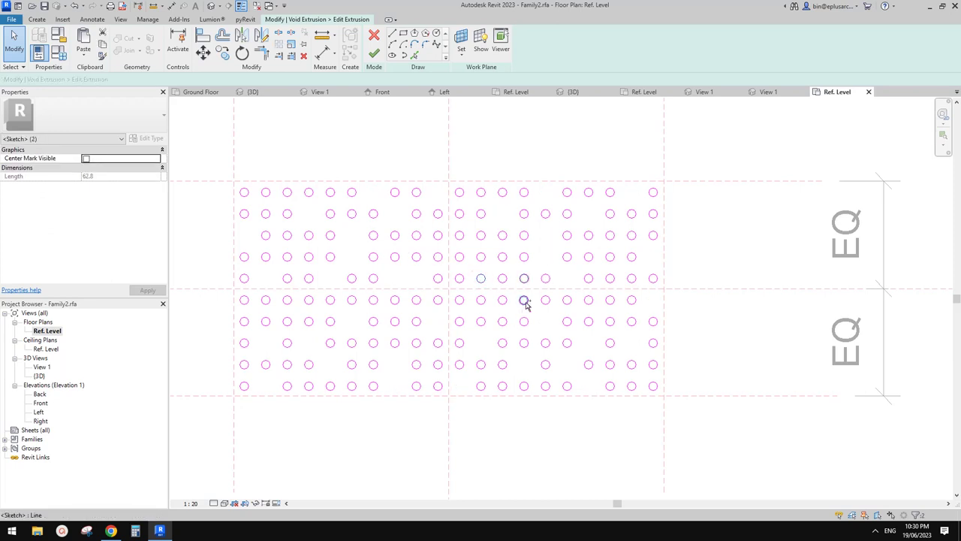
left_click(523, 300, "ctrl")
left_click(309, 321, "ctrl")
left_click(610, 300, "ctrl")
left_click(438, 343, "ctrl")
left_click(352, 365, "ctrl")
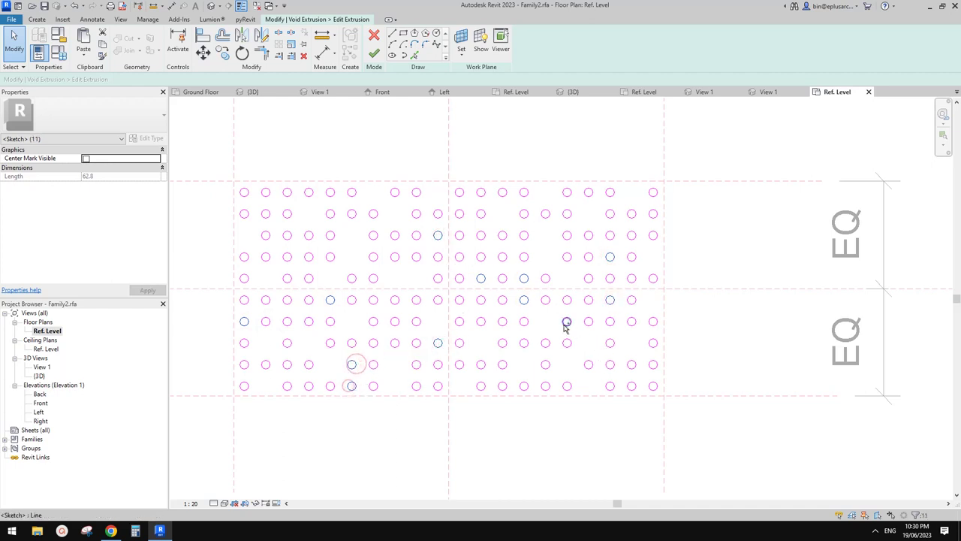
left_click(503, 322, "ctrl")
key("Delete")
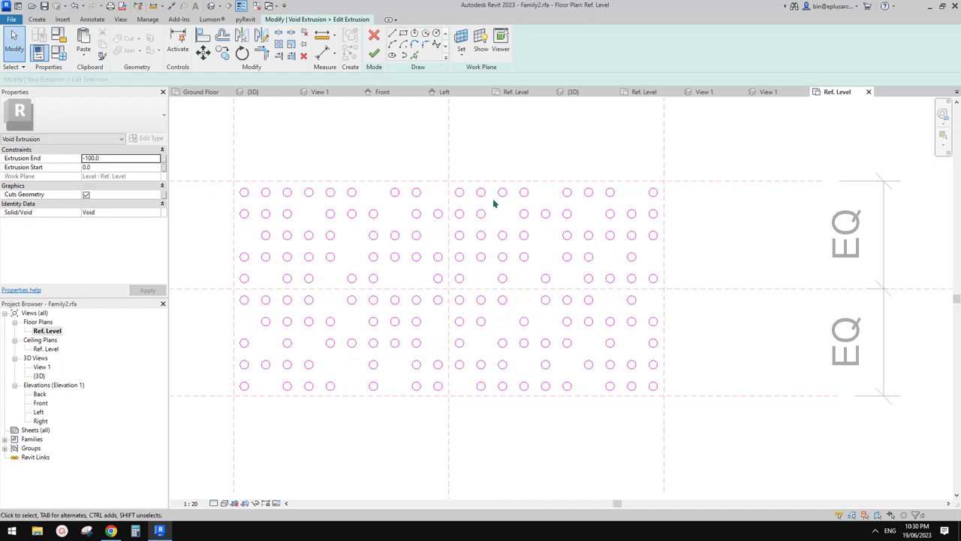
Step: Finish the void extrusion sketch and save the family under the new name Family2DDDD
left_click(376, 54)
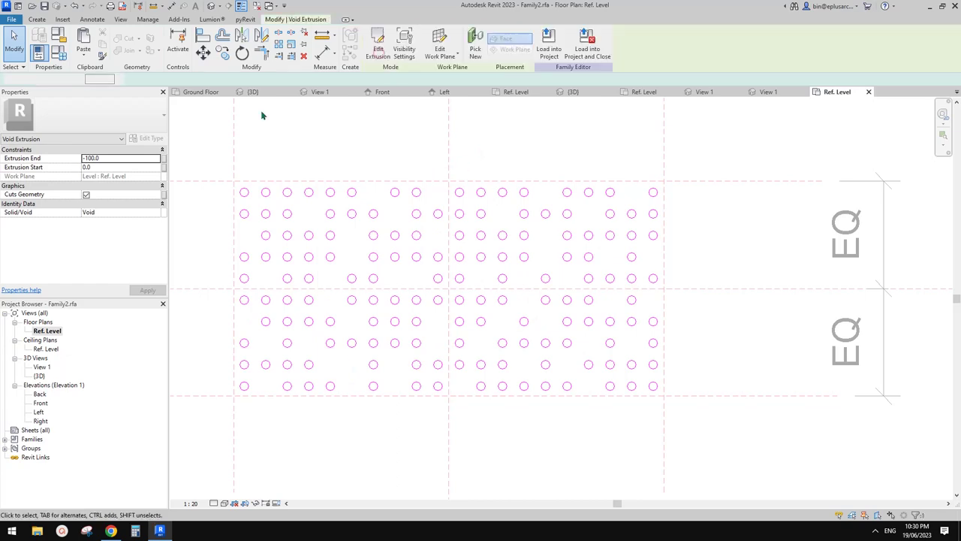
left_click(11, 19)
mouse_move(30, 141)
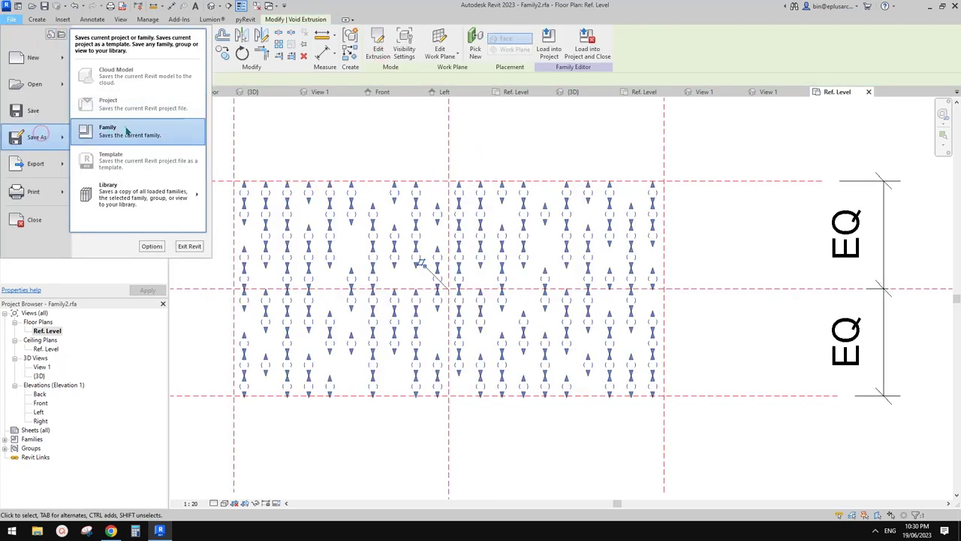
left_click(124, 128)
left_click(426, 308)
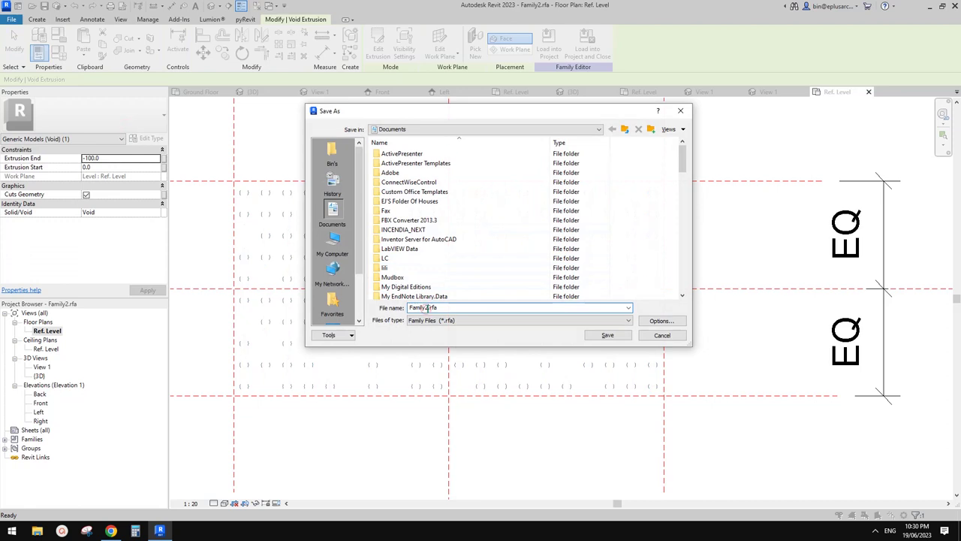
type("0000")
left_click(597, 336)
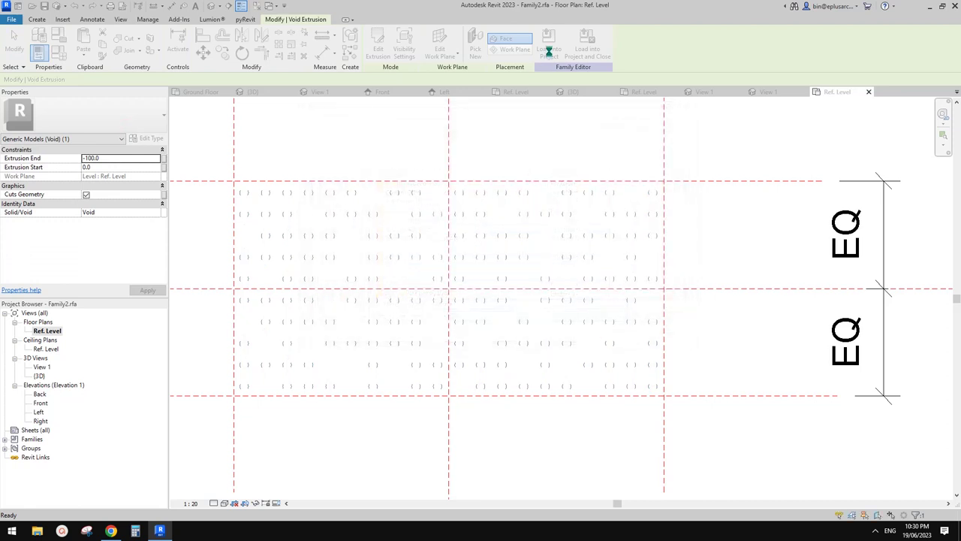
Step: Load the Family2DDDD family into Project2 and show the default 3D view without placing an instance
left_click(368, 43)
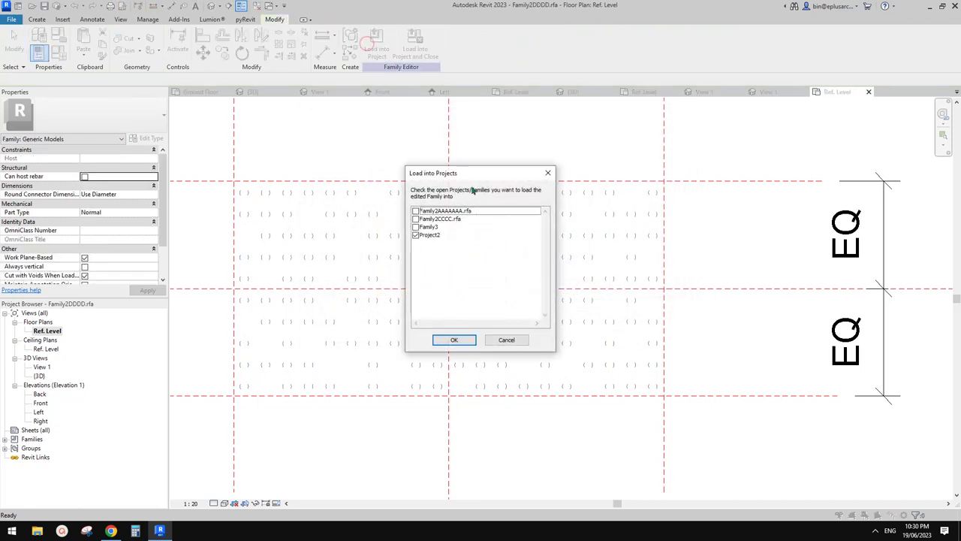
left_click(467, 342)
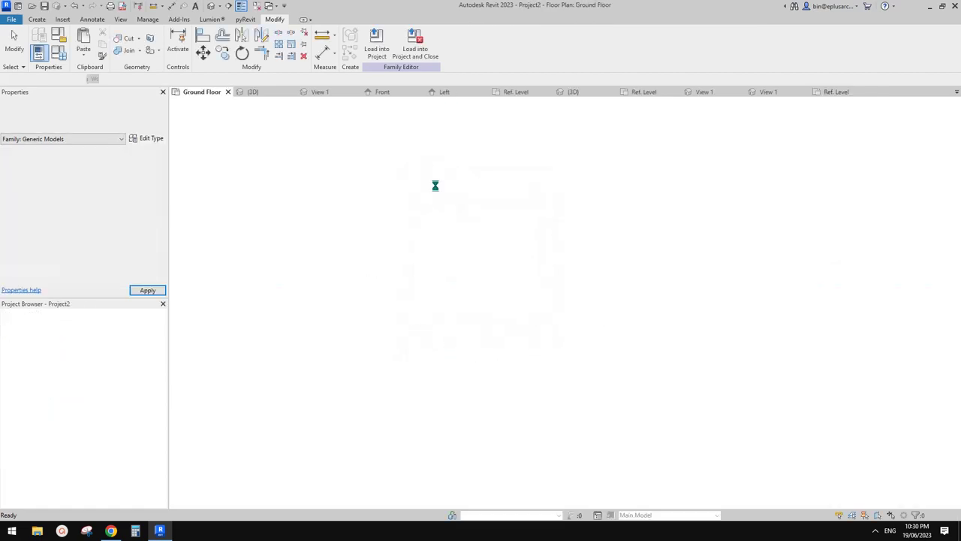
left_click(214, 8)
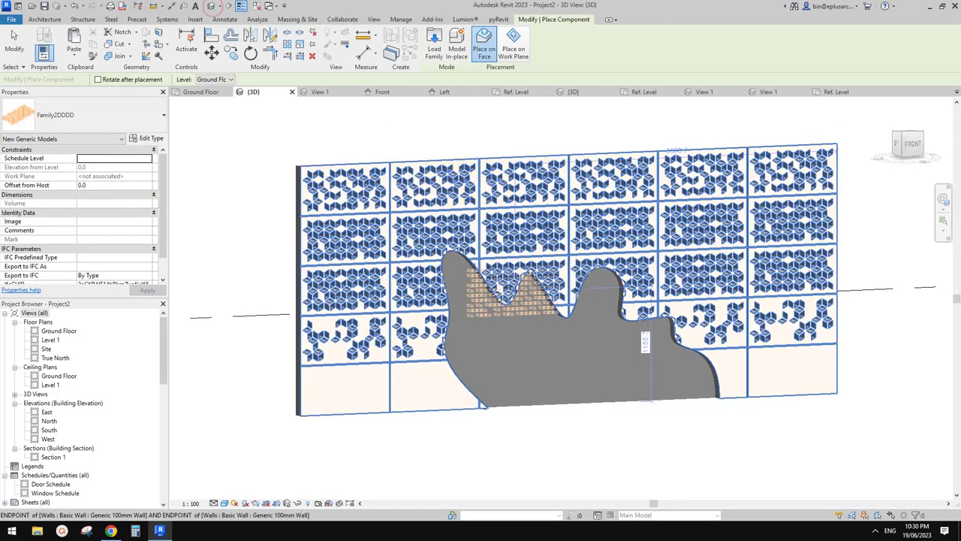
middle_click_drag(492, 363, 464, 255)
key("Escape")
middle_click_drag(548, 202, 562, 220)
left_click(530, 198)
left_click(595, 212, "ctrl")
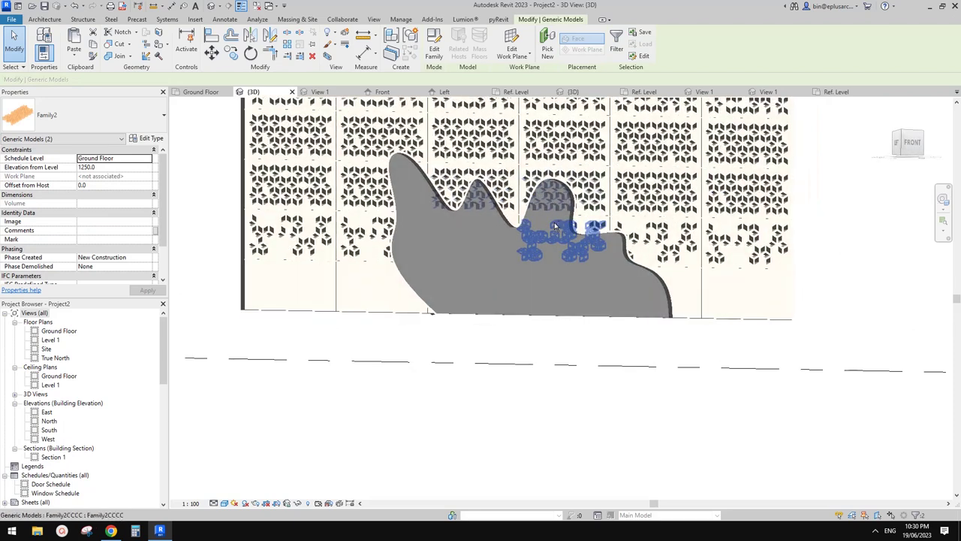
key("c")
key("o")
left_click(520, 242)
key("Escape")
key("Escape")
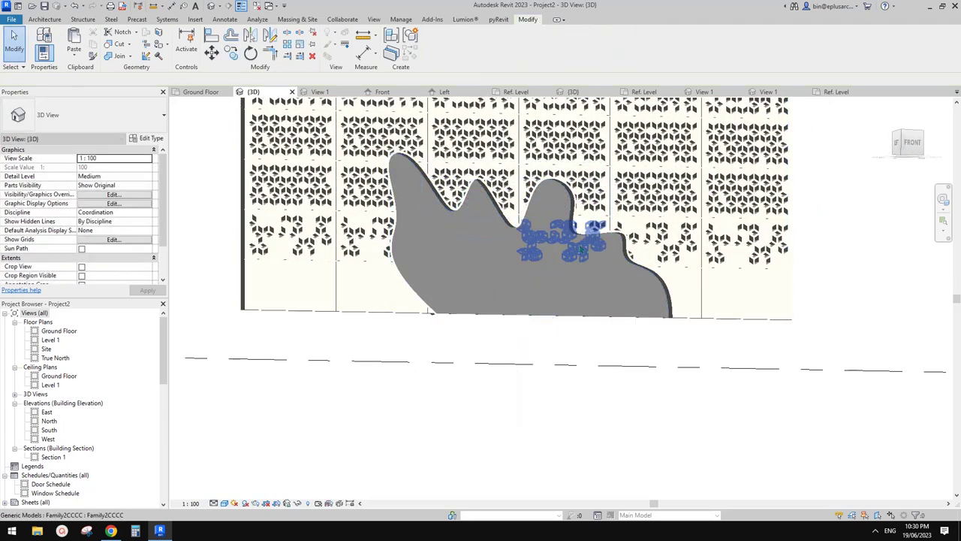
Step: Copy the two Family2 pattern instances in the third and fourth panel columns straight down by one panel row
middle_click_drag(521, 243, 540, 242)
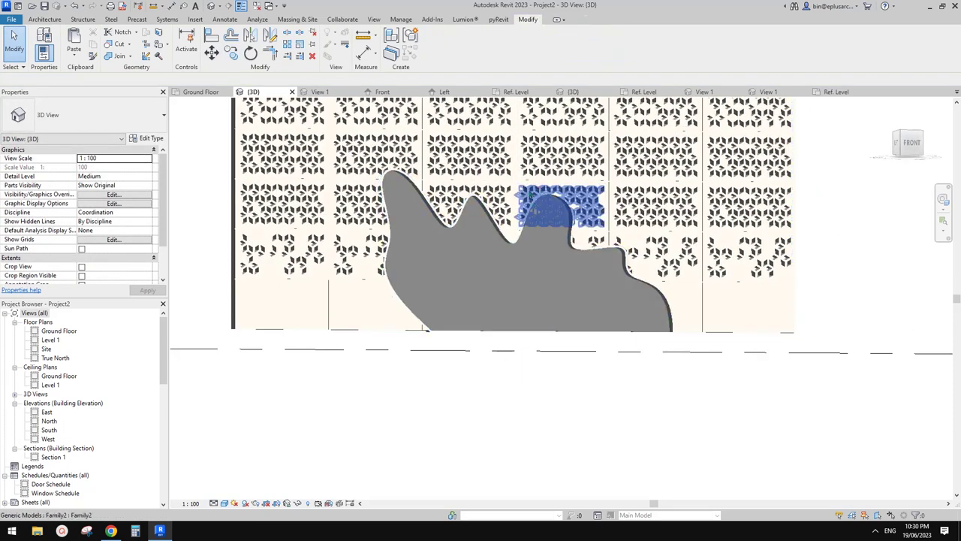
left_click(501, 198)
left_click(536, 186, "ctrl")
middle_click_drag(536, 187, 533, 180)
key("c")
key("o")
left_click(484, 243)
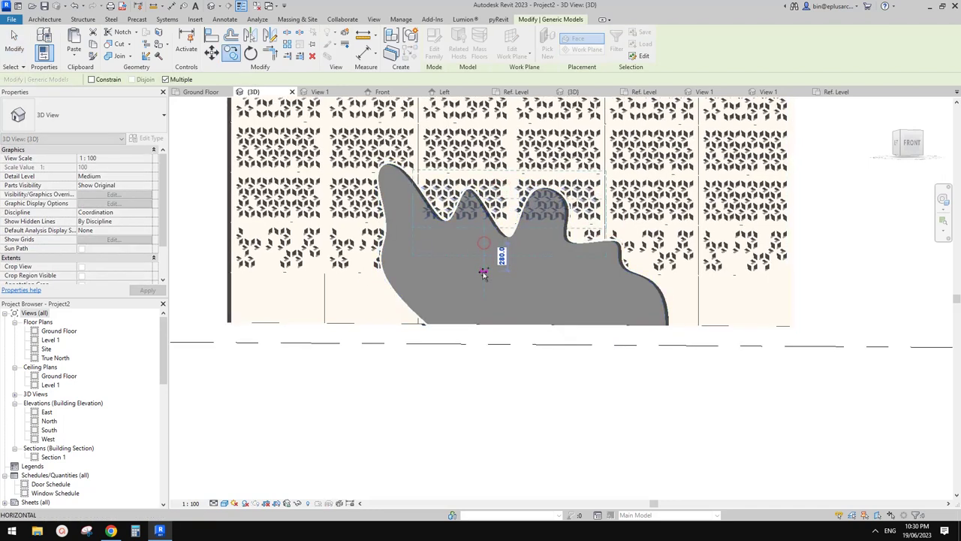
type("6")
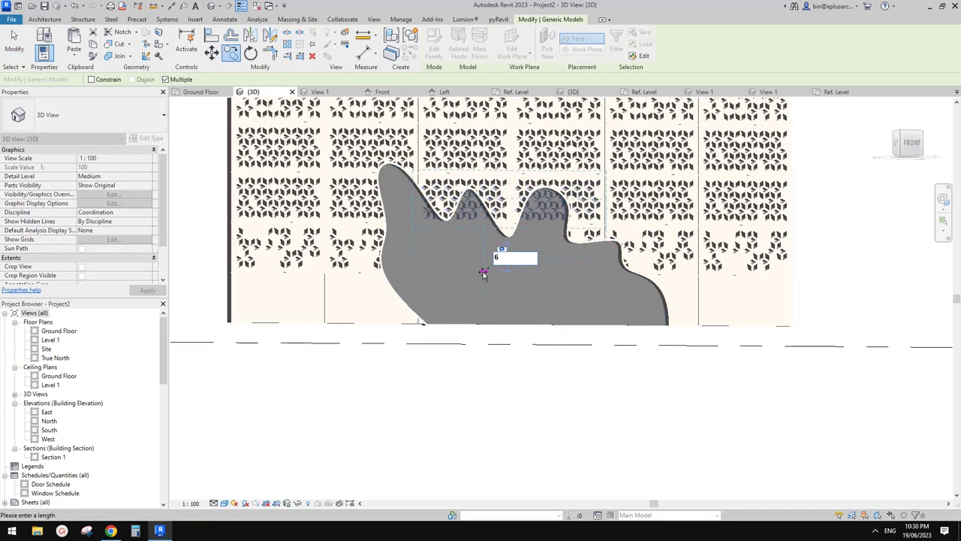
key("Return")
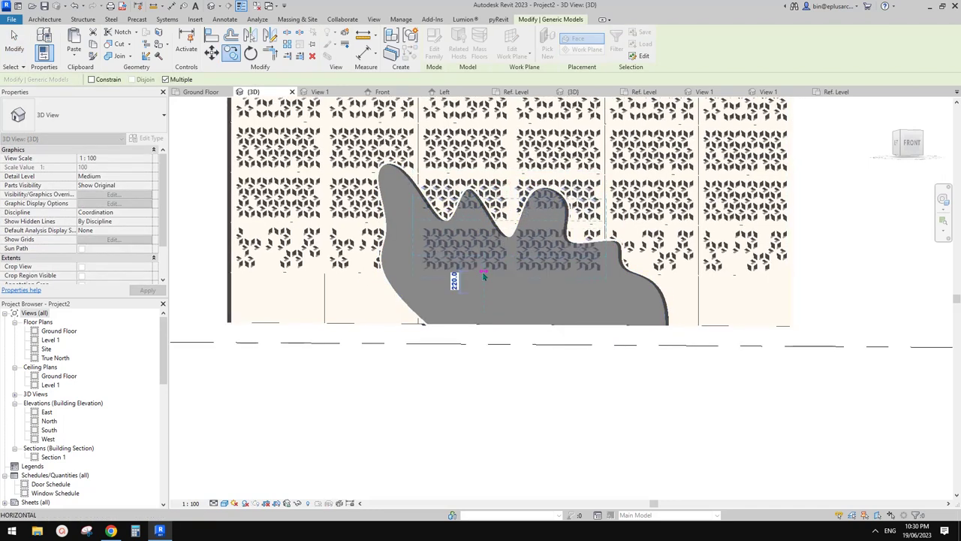
key("Escape")
Step: Reassign the work plane of the two copied pattern instances to the face of the dark wall
middle_click_drag(486, 276, 522, 311, "shift")
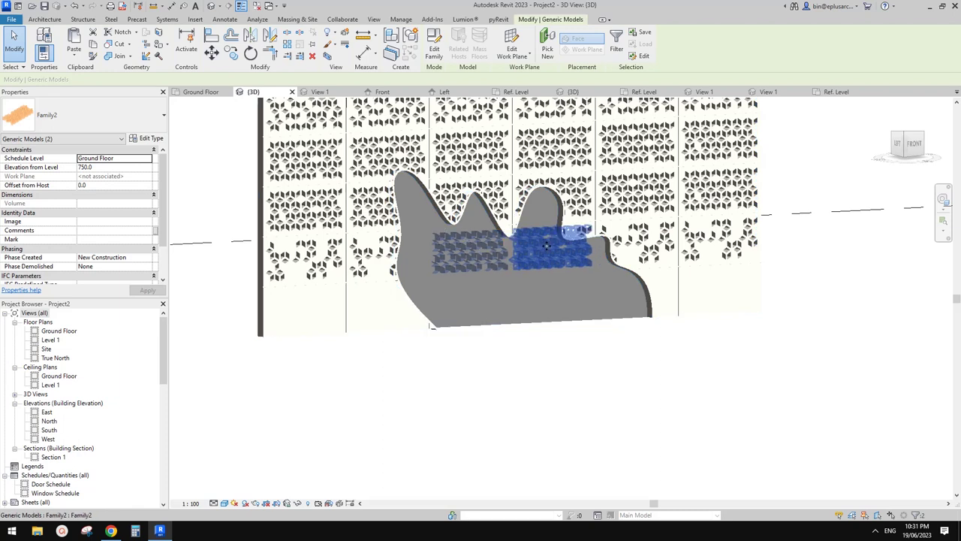
left_click(510, 41)
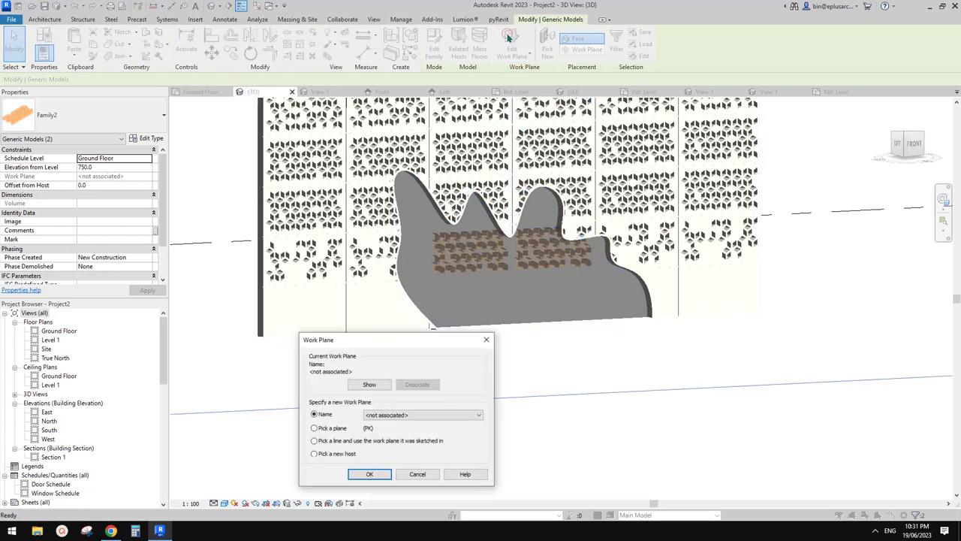
left_click(369, 473)
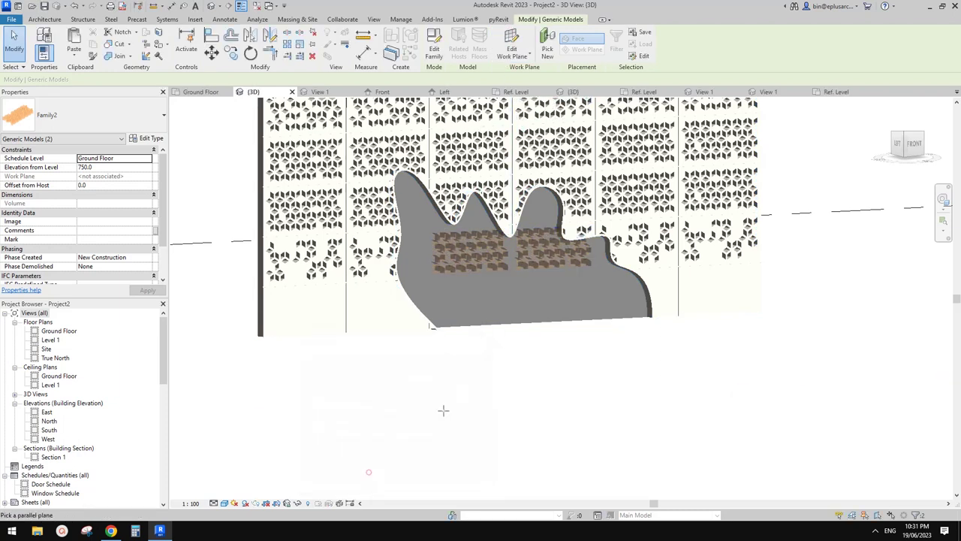
left_click(545, 300)
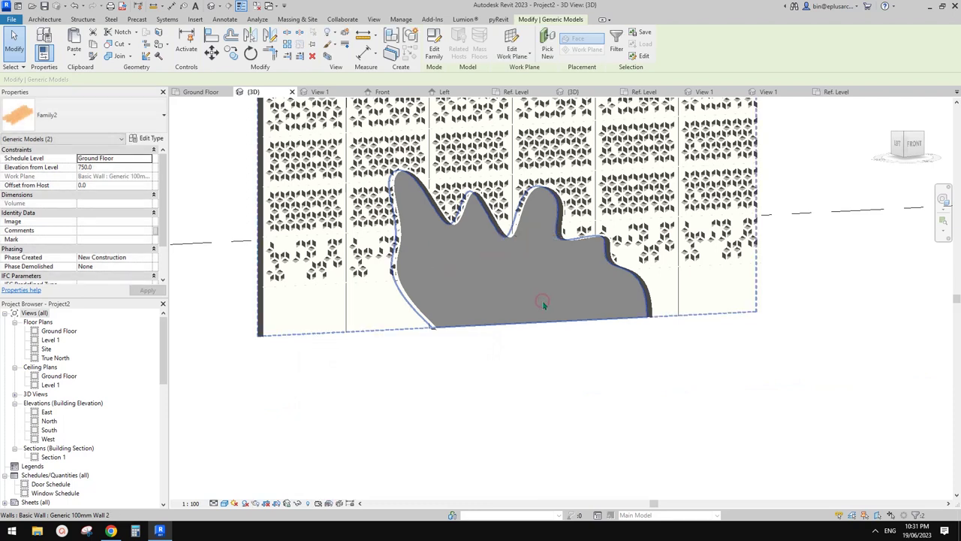
Step: Select both copied pattern instances on the dark wall and change their type to Family2DDDD
left_click(527, 267)
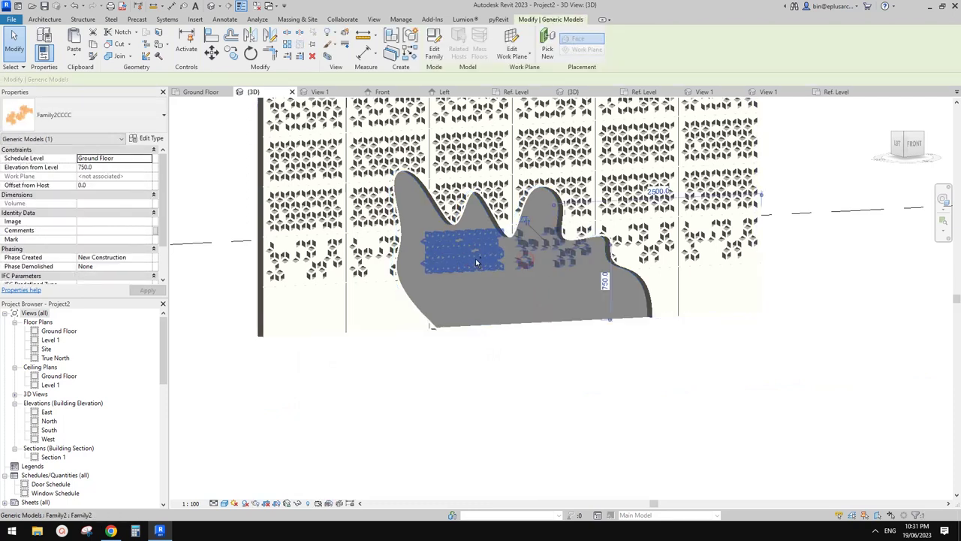
key("Escape")
left_click(548, 261)
left_click(474, 257, "ctrl")
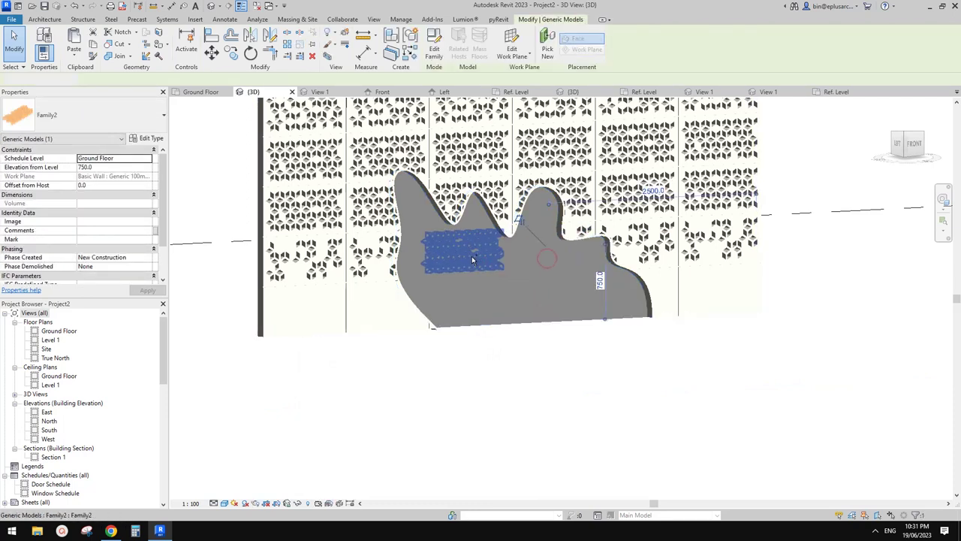
left_click(100, 115)
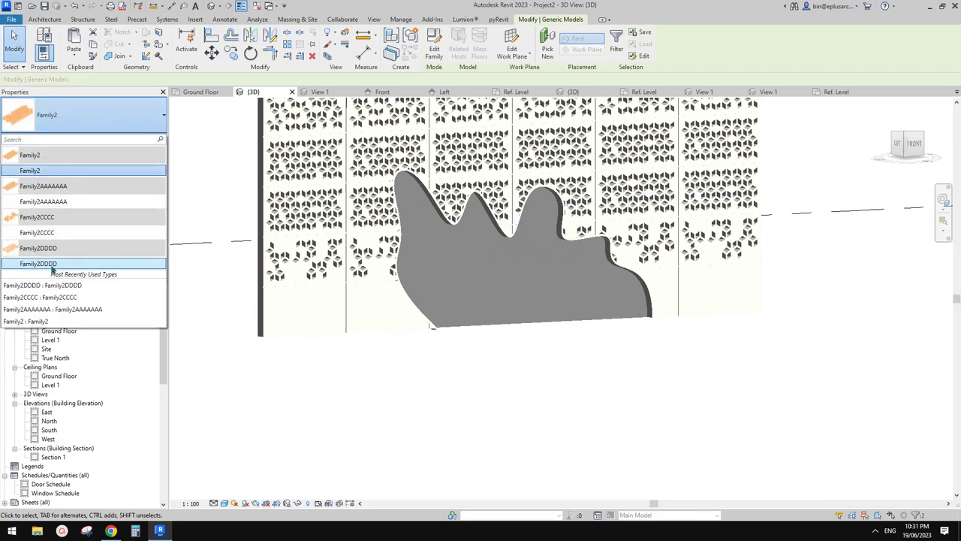
left_click(52, 268)
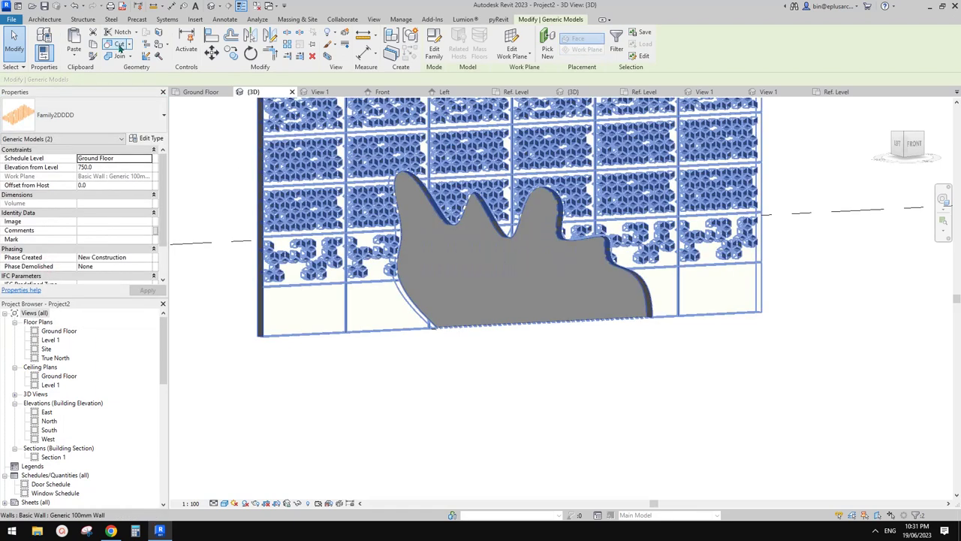
Step: Cut the dark wall with both Family2DDDD void instances using Cut Geometry
left_click(119, 47)
left_click(510, 290)
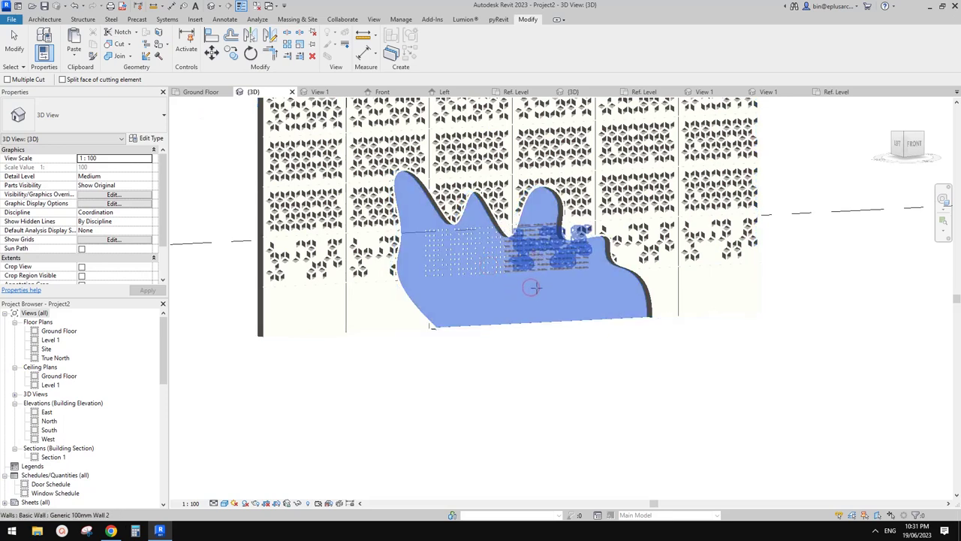
left_click(534, 287)
key("Escape")
key("Escape")
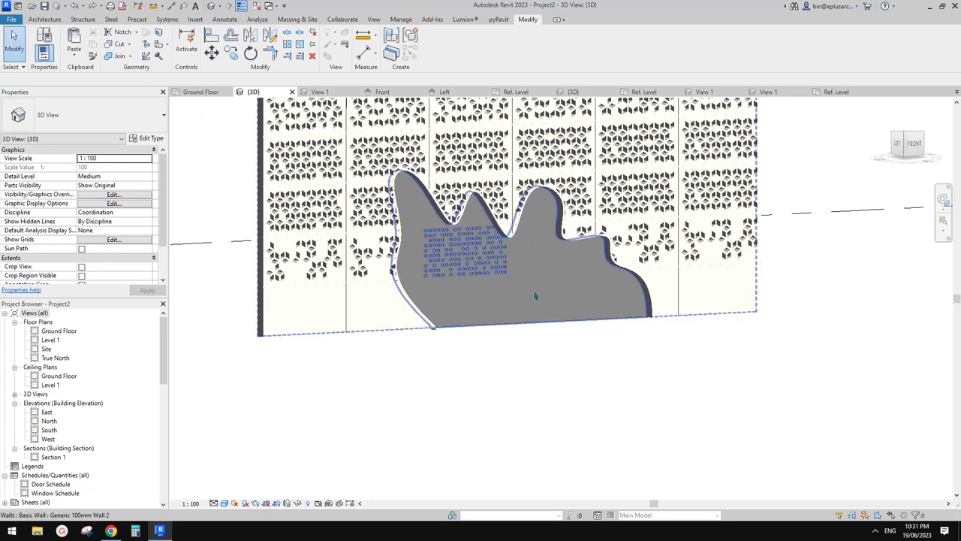
left_click(533, 290)
left_click(118, 44)
key("Escape")
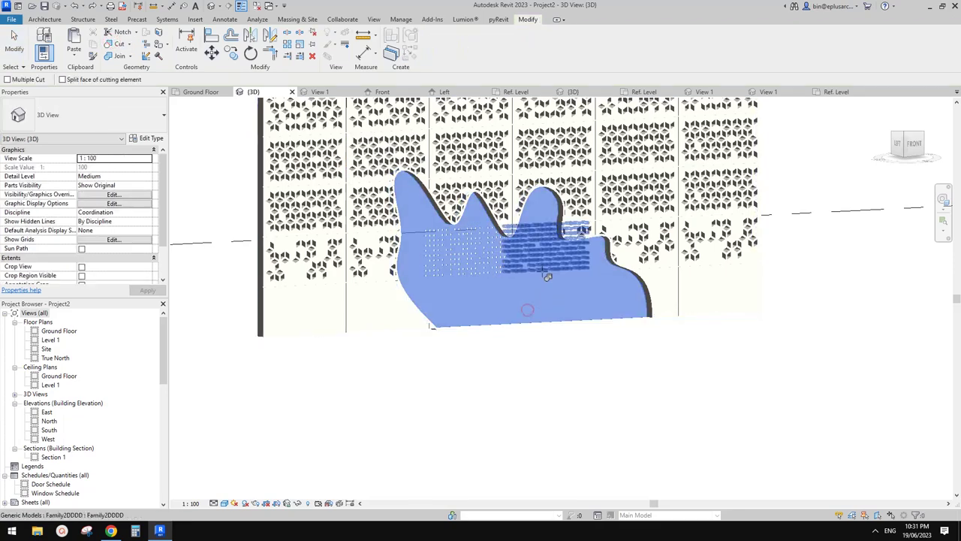
Step: Copy the two round-hole Family2DDDD instances 500 mm straight down on the dark wall
scroll(573, 307, "up", 1)
middle_click_drag(574, 306, 524, 269, "shift")
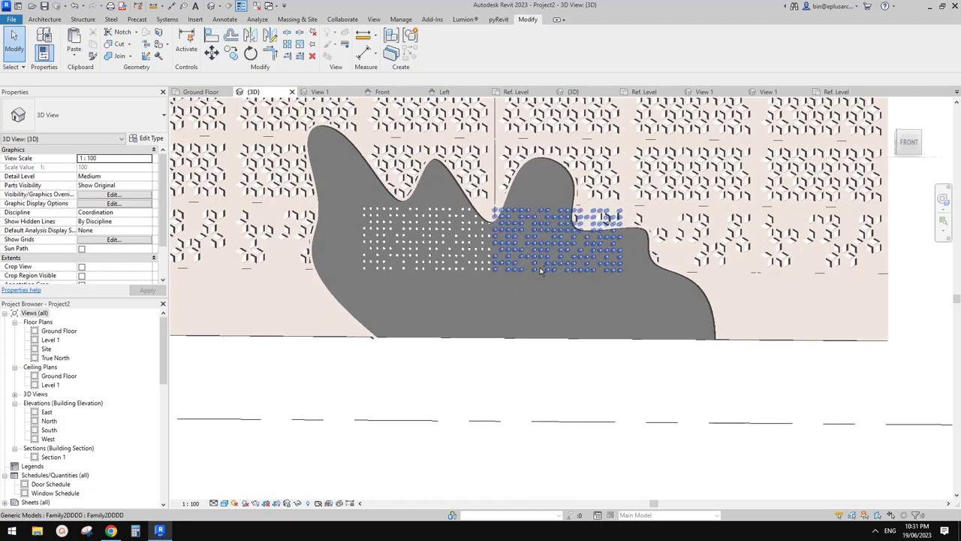
left_click(540, 267)
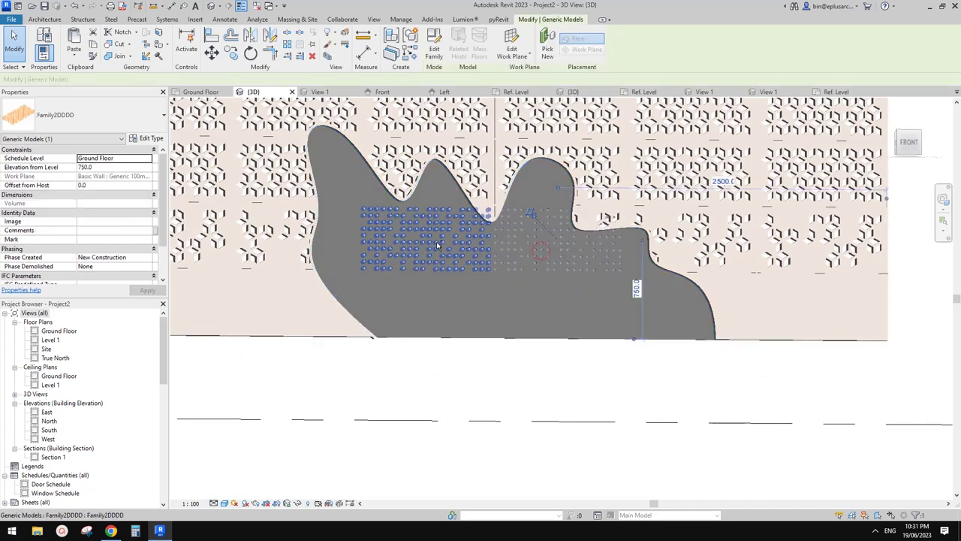
left_click(438, 245, "ctrl")
key("c")
key("o")
left_click(547, 296)
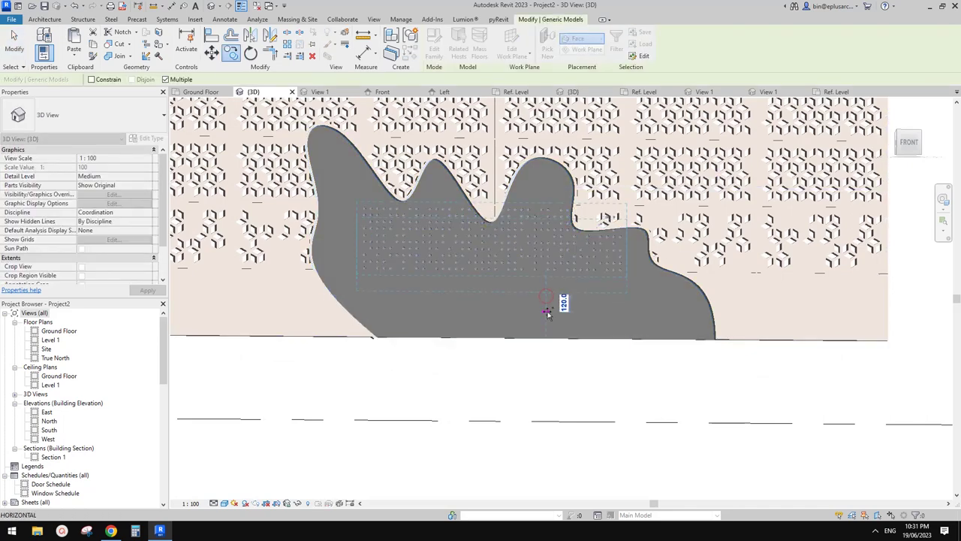
type("500")
key("Return")
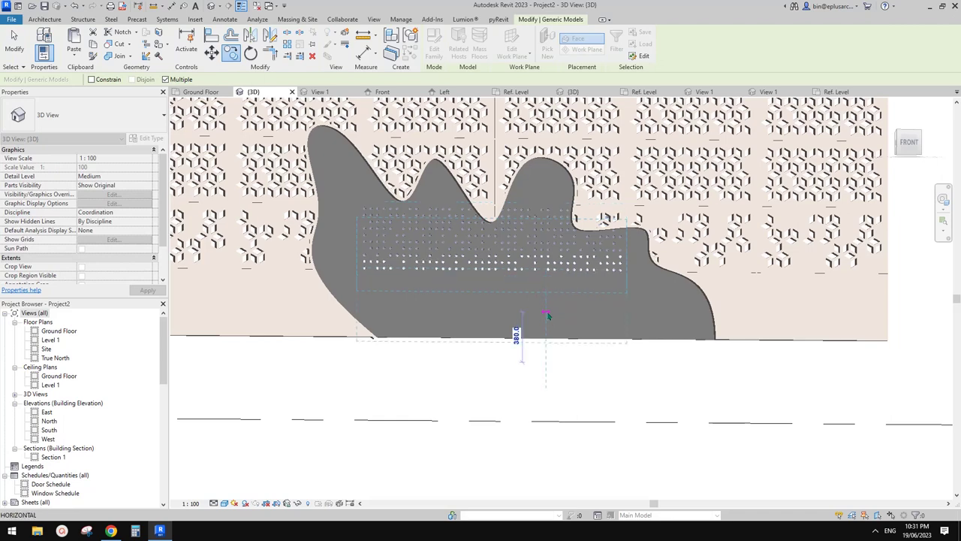
key("Escape")
Step: Copy the lower-row Family2DDDD instance in the fourth panel column 1000 mm to the right
key("c")
key("o")
left_click(652, 316)
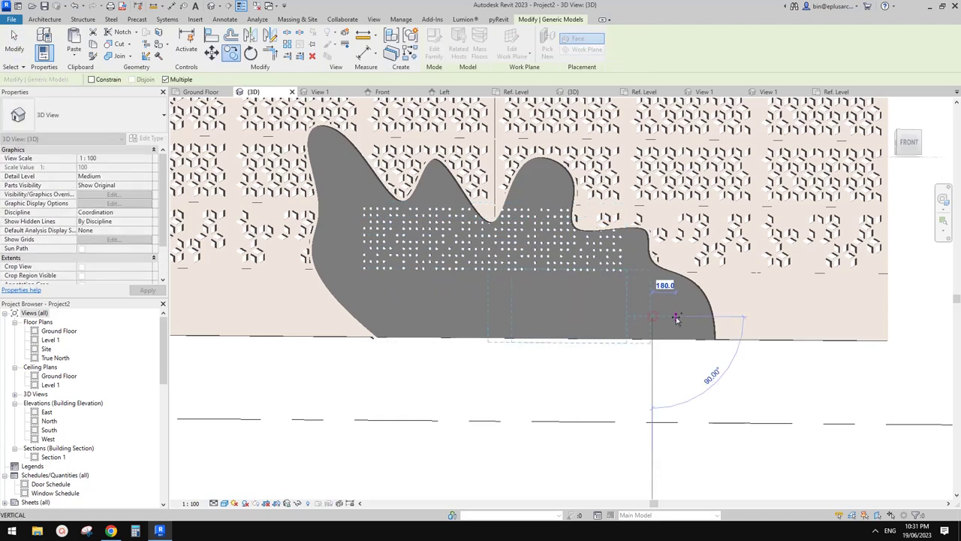
type("100")
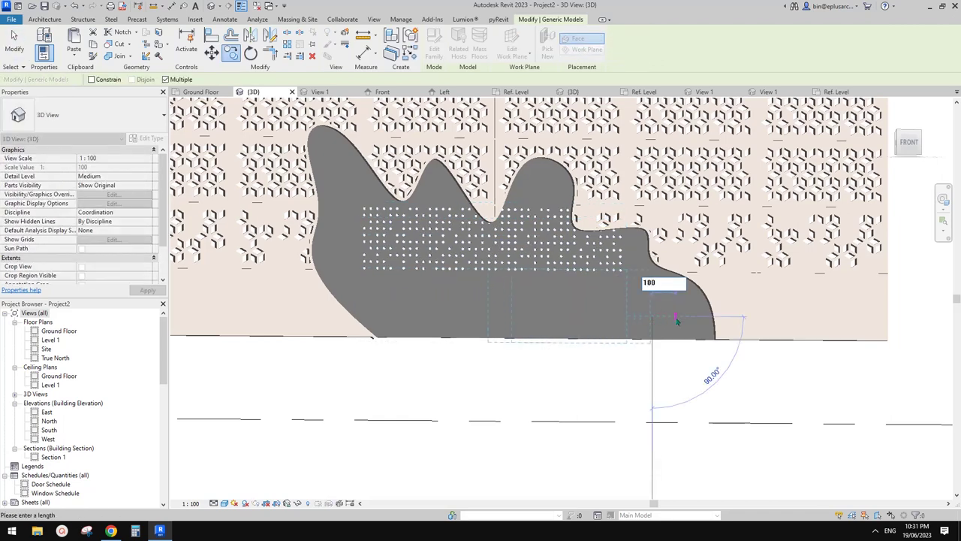
type("0")
key("Return")
key("Escape")
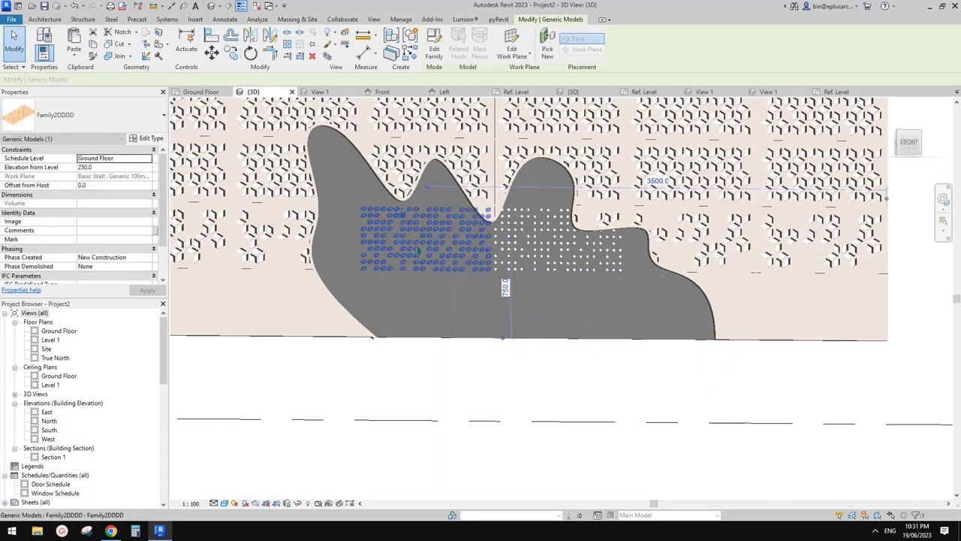
Step: Copy the upper-row Family2DDDD instance in the third panel column 1000 mm to the left
key("ctrl+z")
key("c")
key("o")
left_click(526, 305)
type("1")
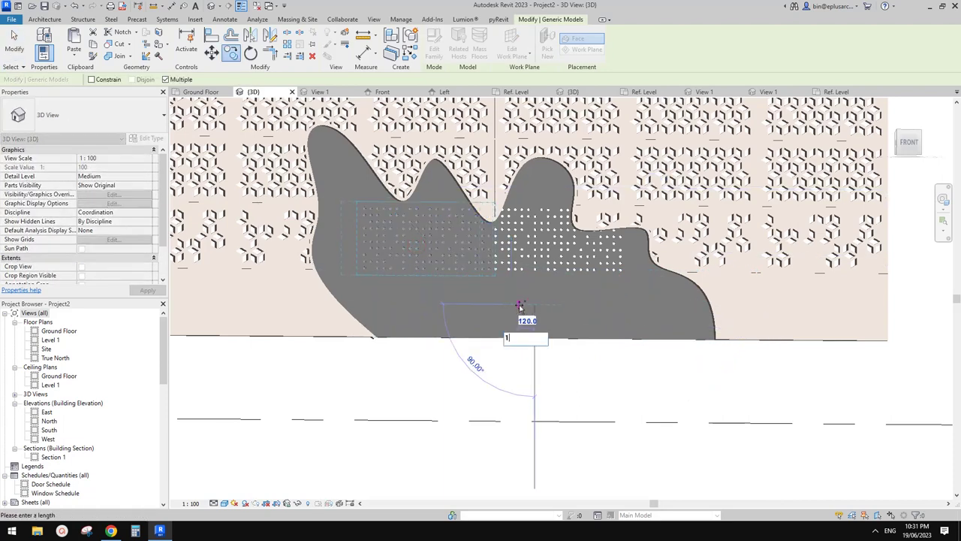
type("000")
key("Return")
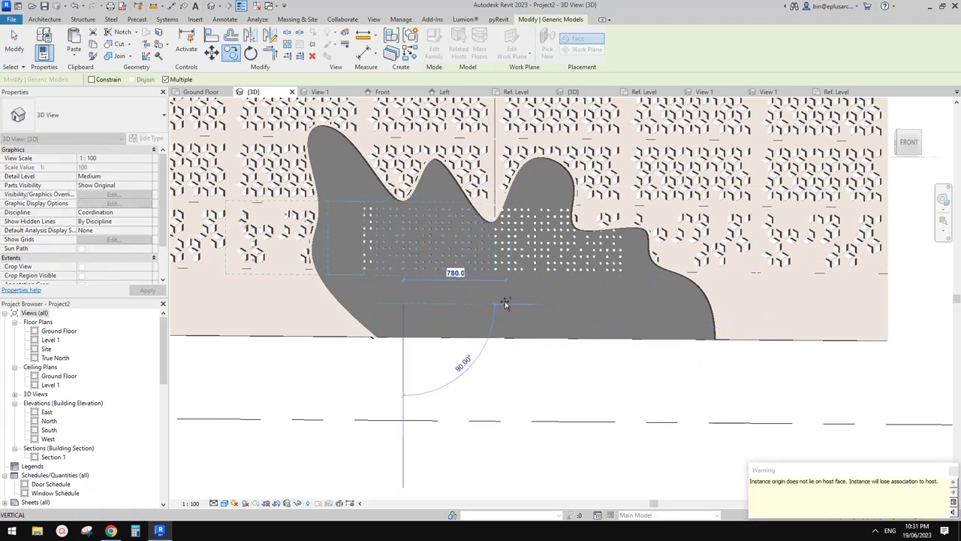
key("Escape")
Step: Select the three upper-row Family2DDDD instances on the dark wall and copy them 1000 mm straight up
key("ctrl+z")
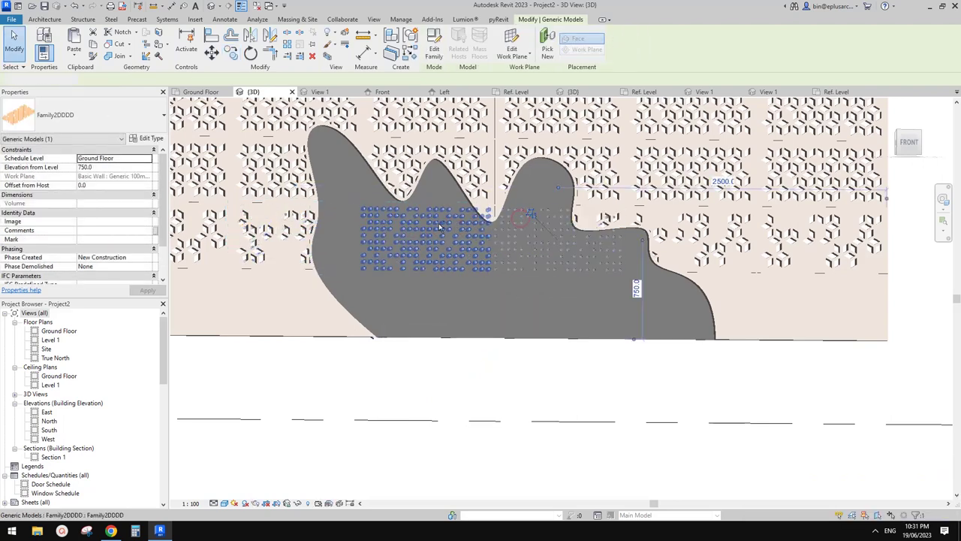
left_click_drag(521, 222, 421, 274)
key("c")
key("o")
left_click(462, 303)
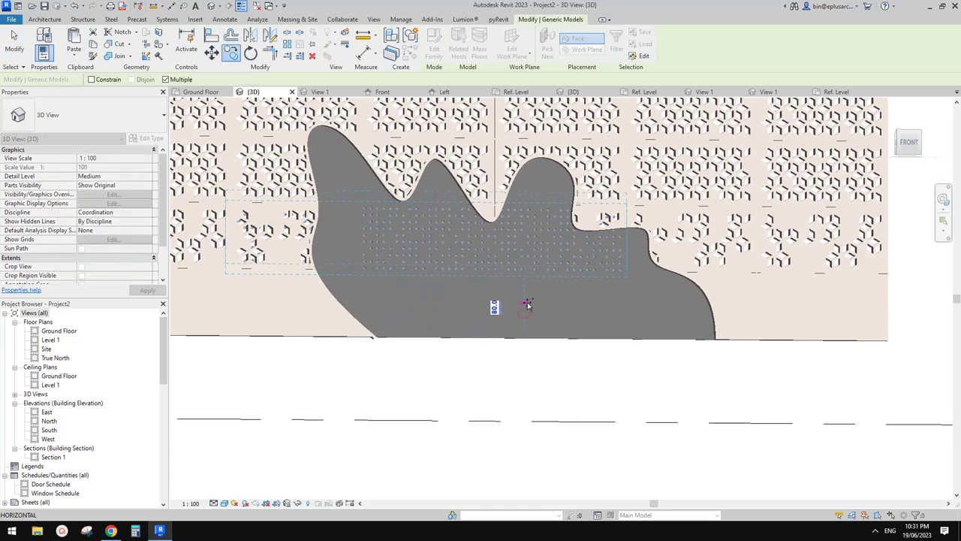
type("1000")
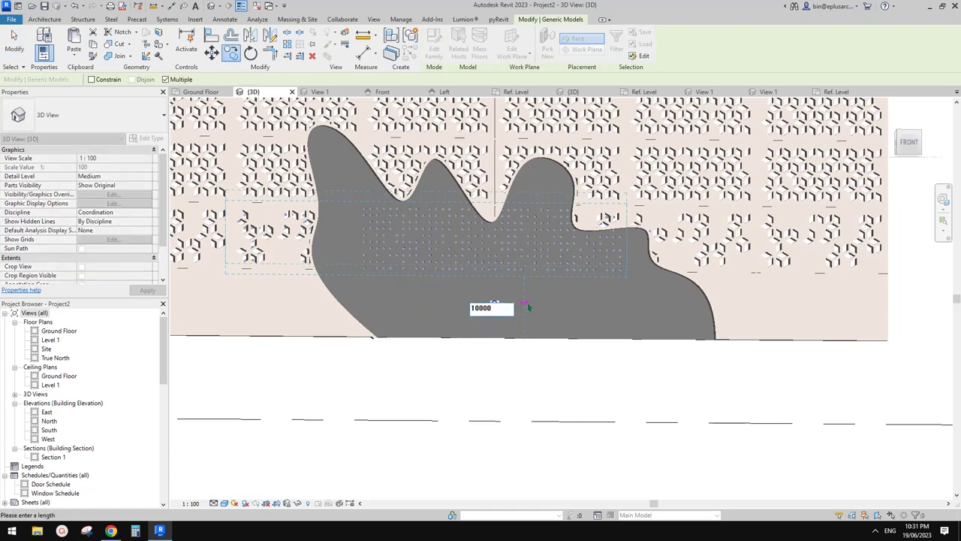
key("Return")
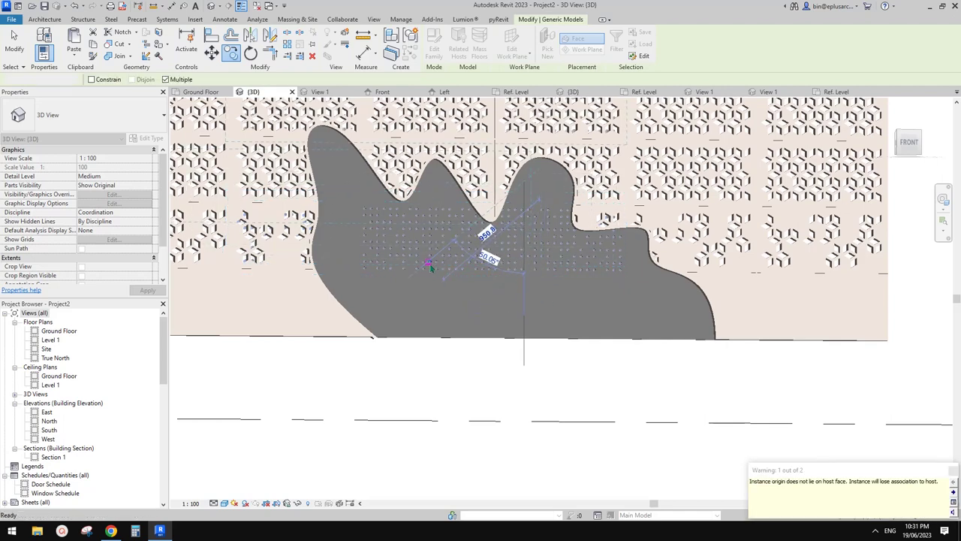
key("Escape")
Step: Cut the dark wall with the lower-row Family2DDDD instances in the third, fourth and fifth panel columns using Cut Geometry
left_click(124, 44)
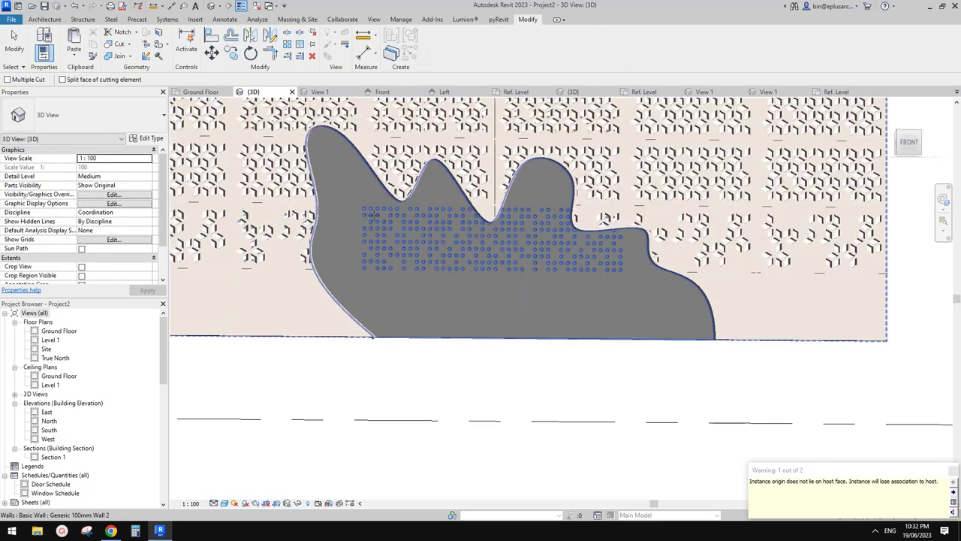
left_click(364, 197)
left_click(356, 195)
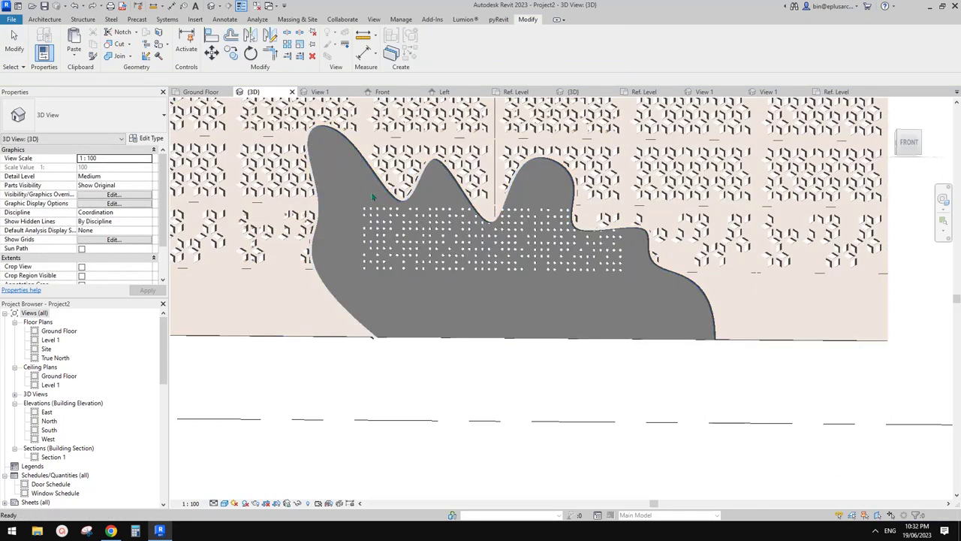
key("Escape")
left_click(119, 43)
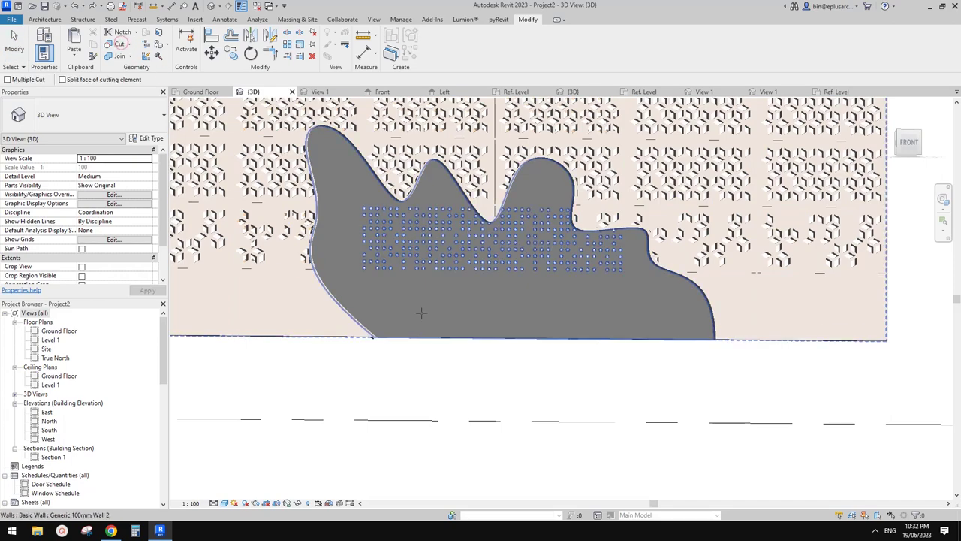
left_click(422, 314)
left_click(562, 319)
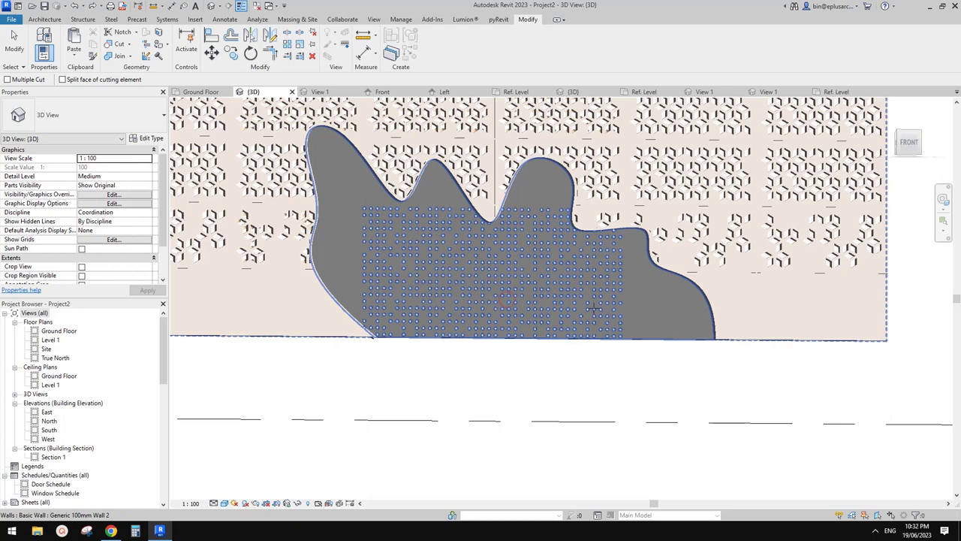
left_click(603, 263)
left_click(599, 281)
left_click(590, 286)
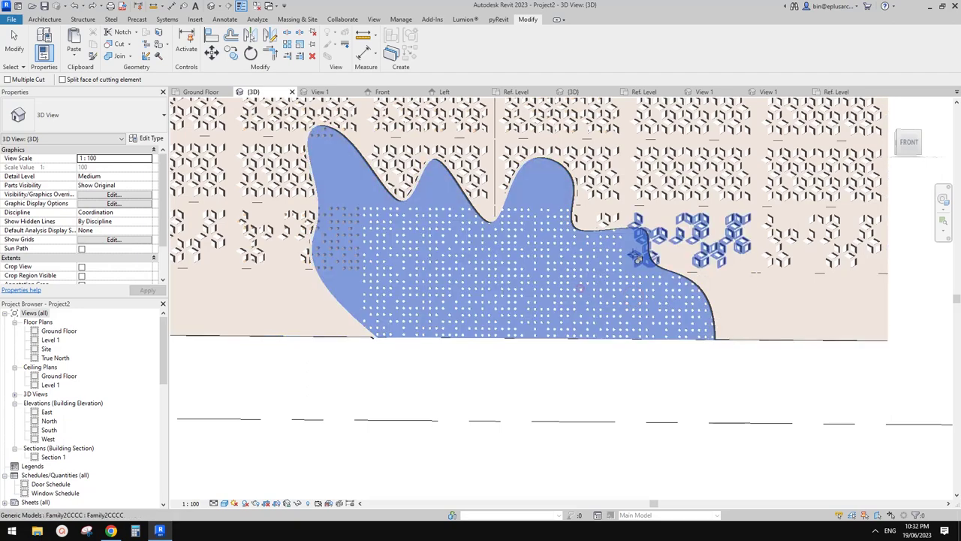
Step: Cut the dark wall's left edge with the upper-row Family2DDDD instance in the second panel column
left_click(654, 251)
left_click(546, 272)
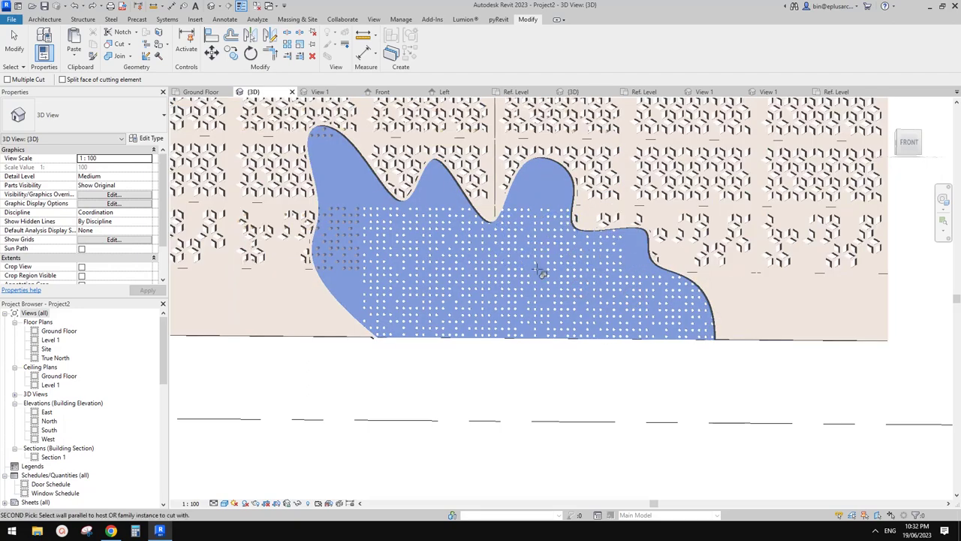
left_click(558, 204)
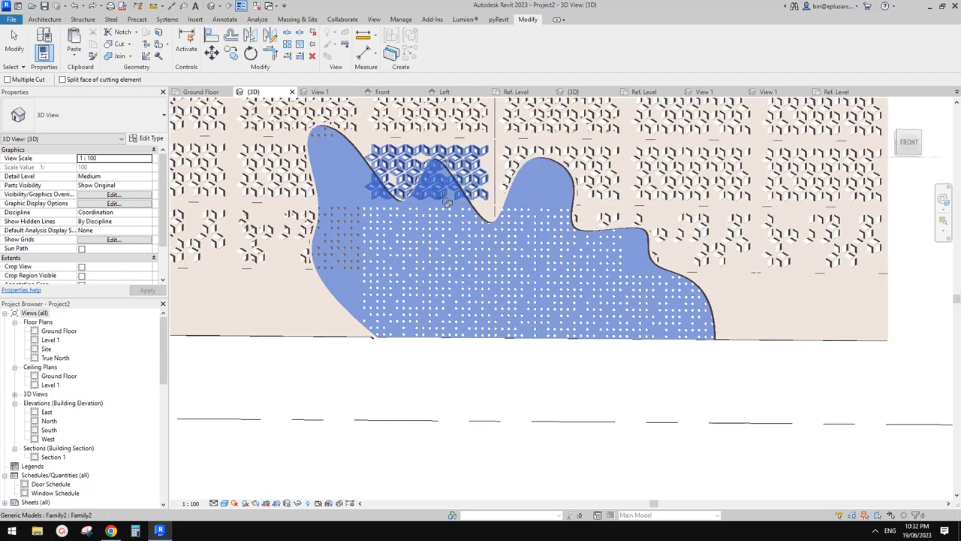
left_click(381, 200)
left_click(327, 143)
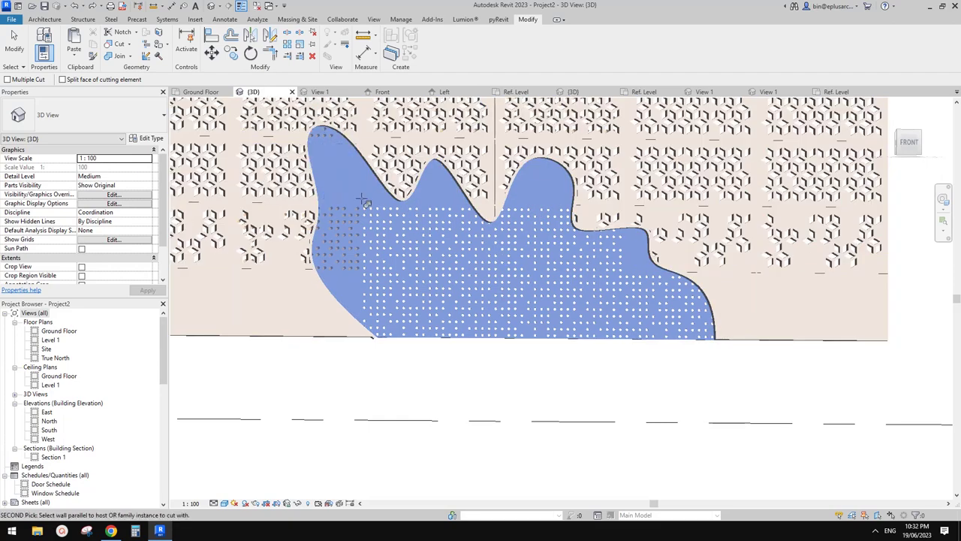
middle_click_drag(361, 242, 324, 182, "shift")
left_click(359, 259)
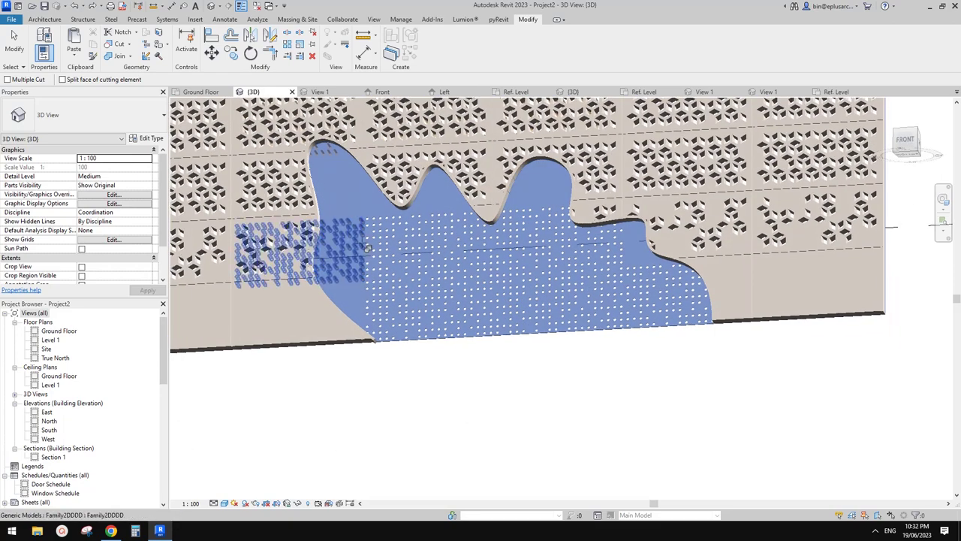
scroll(398, 300, "up", 2)
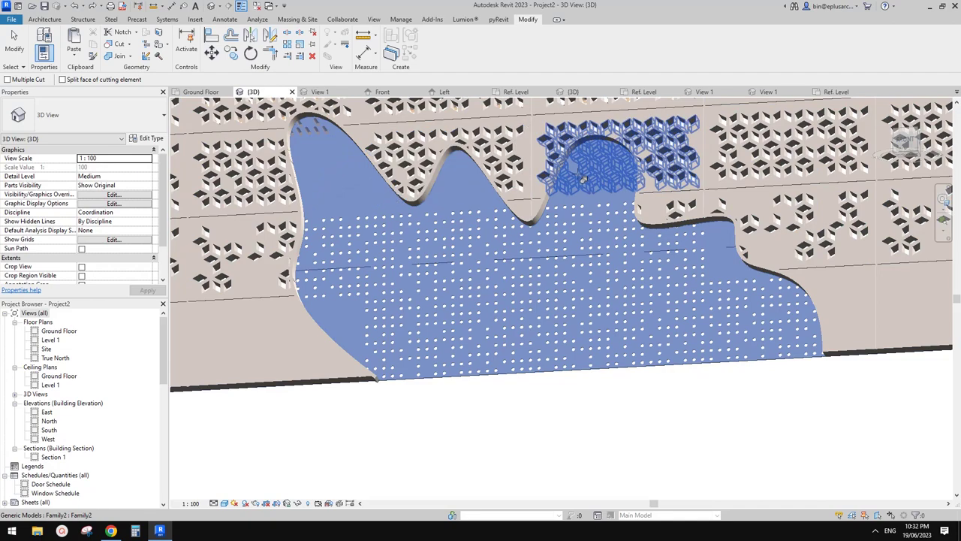
left_click(600, 220)
key("Escape")
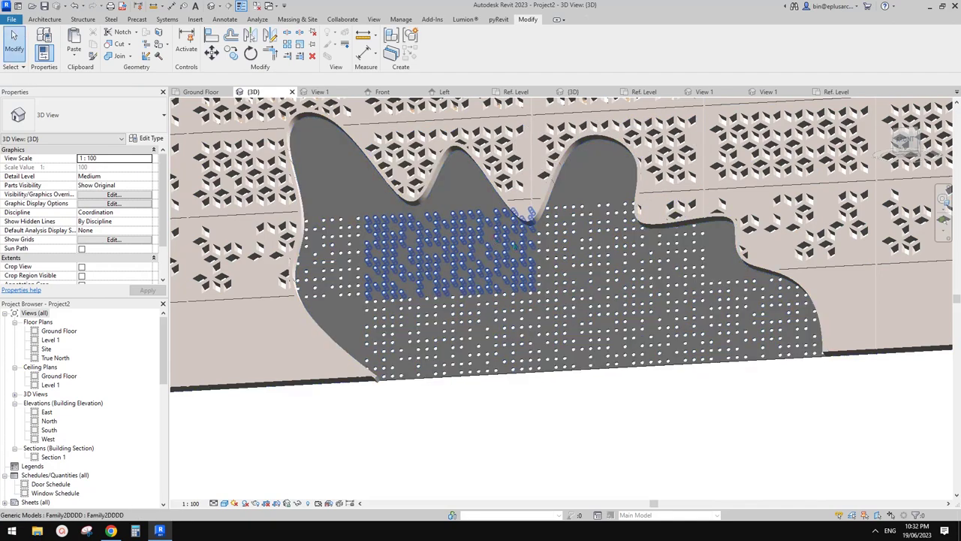
Step: Select the three upper-row Family2DDDD instances on the dark wall and copy them 500 mm straight up
left_click(556, 241)
left_click(453, 253, "ctrl")
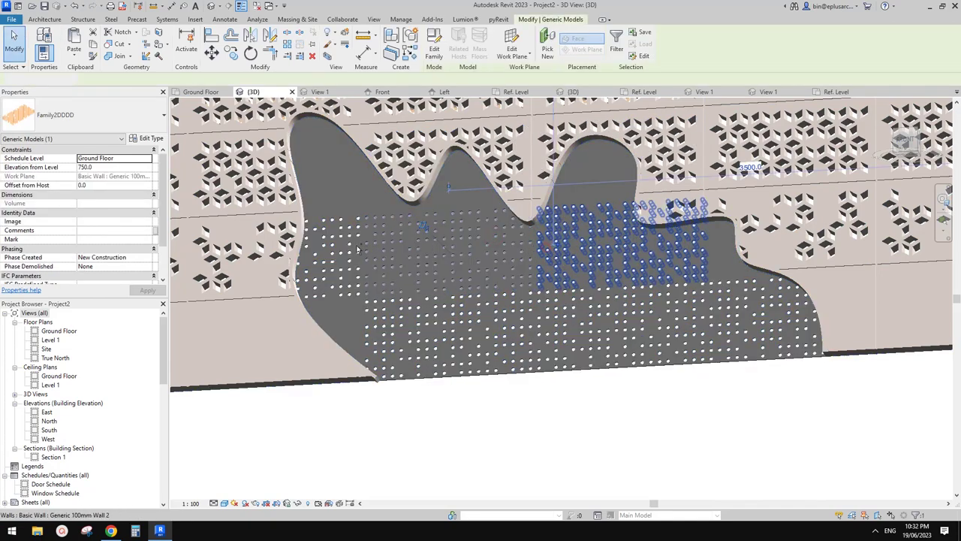
left_click(353, 256, "ctrl")
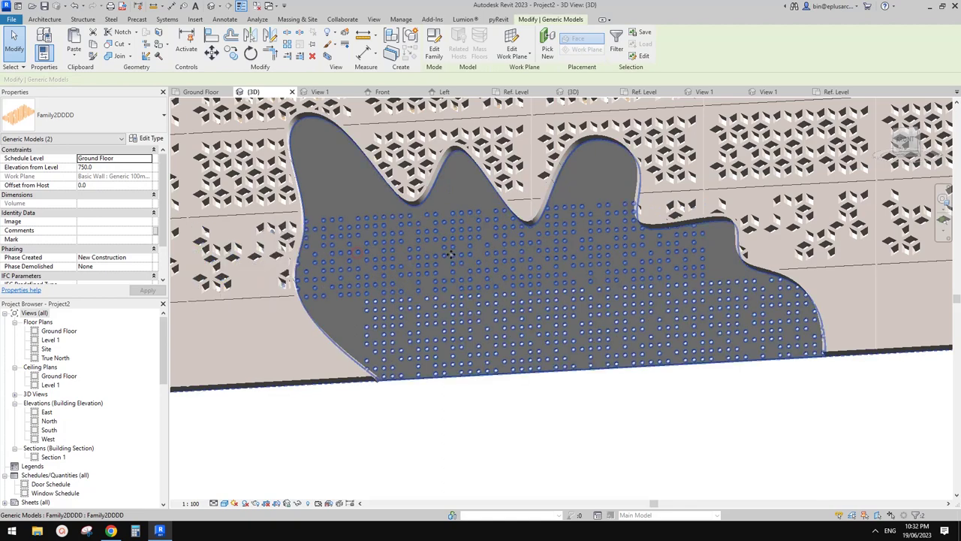
middle_click_drag(452, 253, 548, 262, "shift")
key("c")
key("o")
left_click(548, 271)
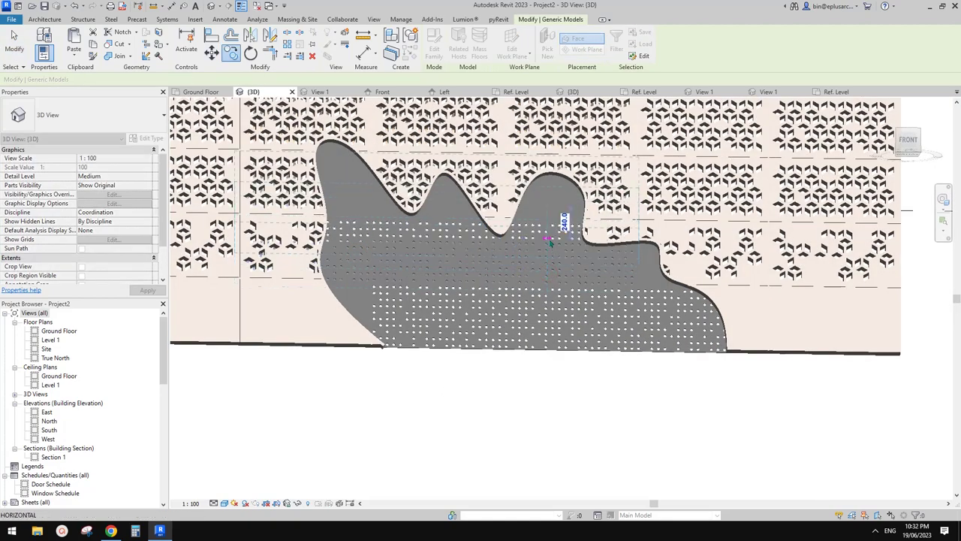
left_click(433, 194)
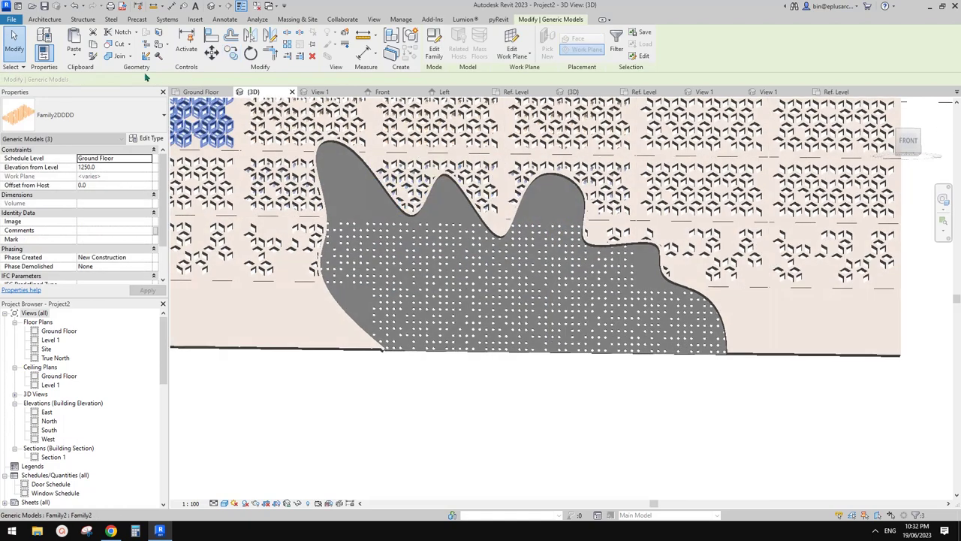
Step: Cut the dark wall's upper peaks with the three Family2DDDD copies at 1250 mm elevation using Cut Geometry
left_click(119, 43)
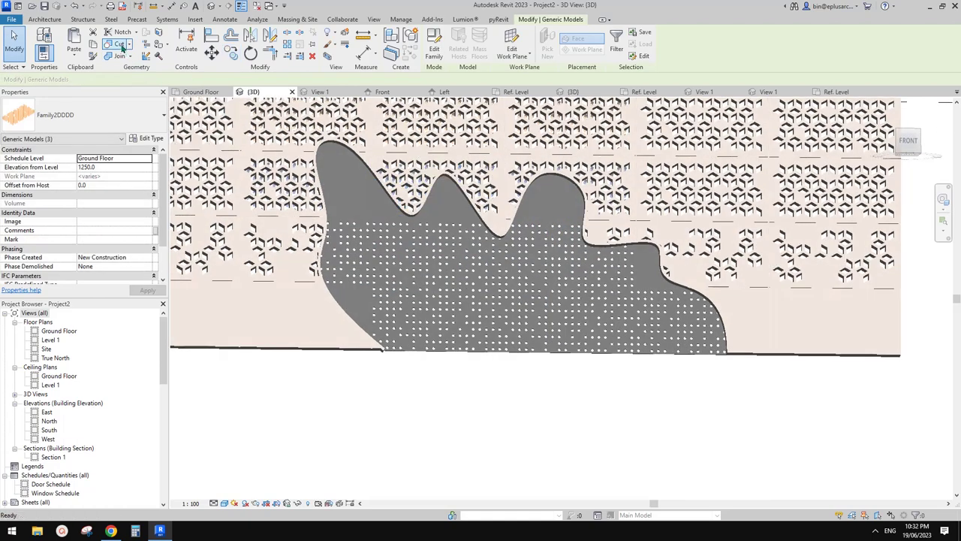
left_click(409, 310)
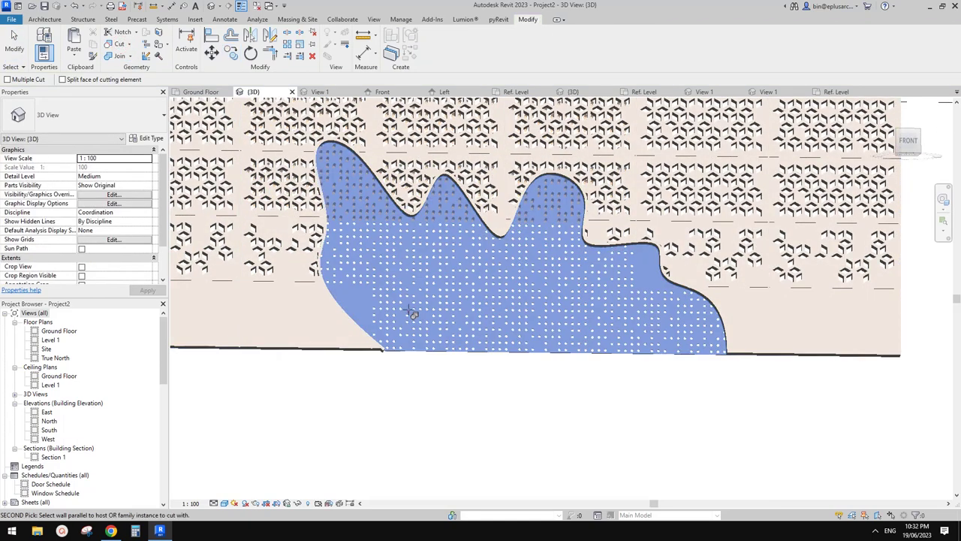
left_click(371, 224)
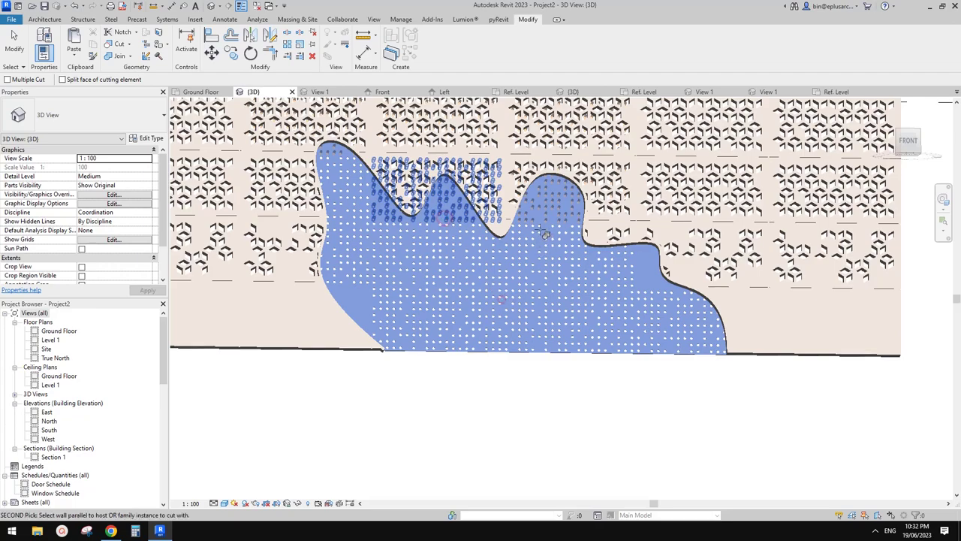
left_click(546, 237)
Step: Examine the round-hole perforations across the dark wall and compare them with the reference photo in the Google Docs document
middle_click_drag(545, 239, 578, 259, "shift")
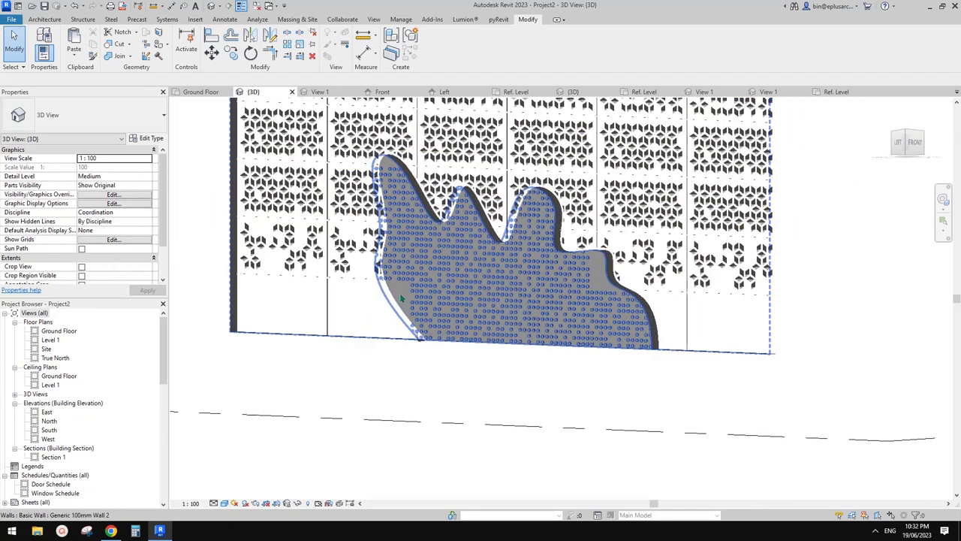
scroll(543, 319, "down", 3)
middle_click_drag(547, 318, 616, 361, "shift")
middle_click_drag(608, 328, 604, 370, "shift")
scroll(605, 370, "up", 6)
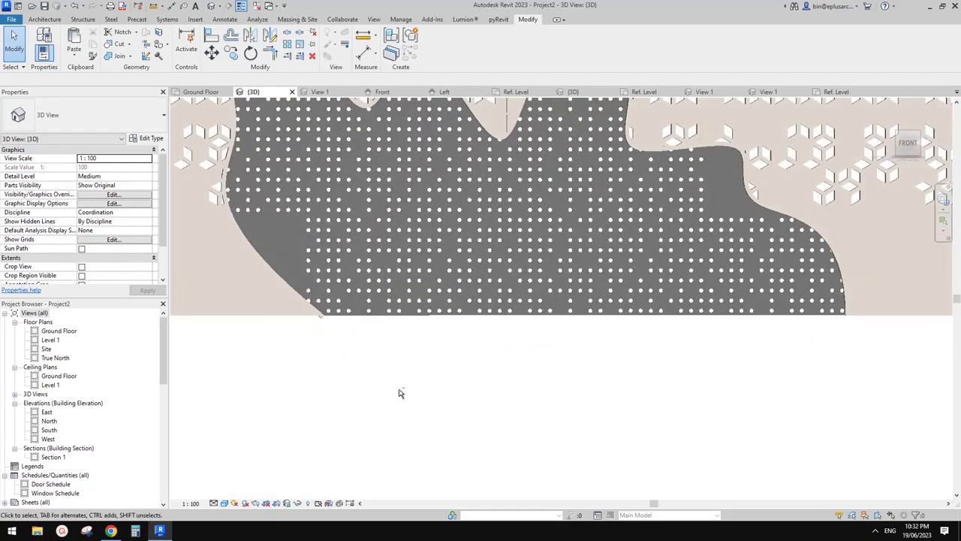
left_click(112, 532)
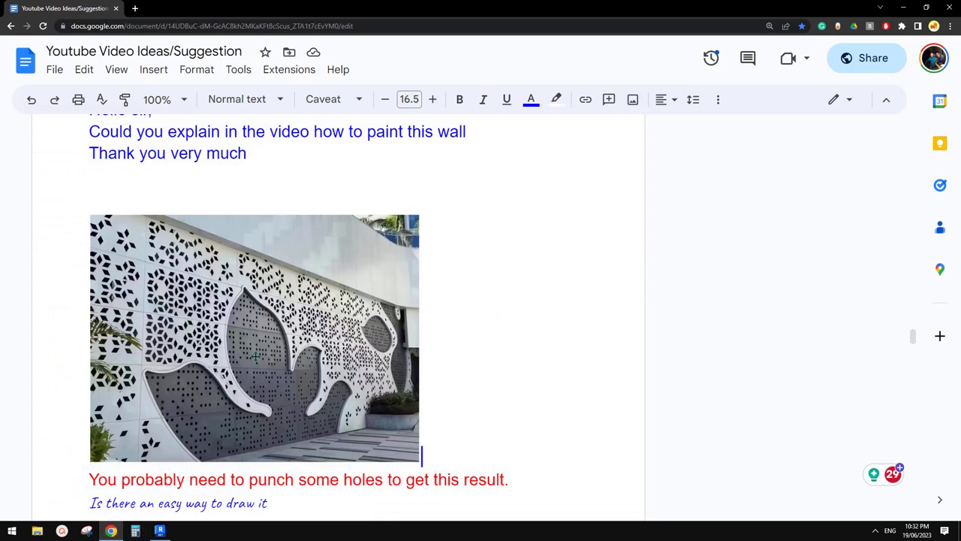
Step: Switch back to Revit and examine the whole perforated wall assembly from angled 3D views
left_click(159, 531)
middle_click_drag(508, 337, 612, 371, "shift")
scroll(616, 347, "up", 1)
scroll(631, 335, "down", 2)
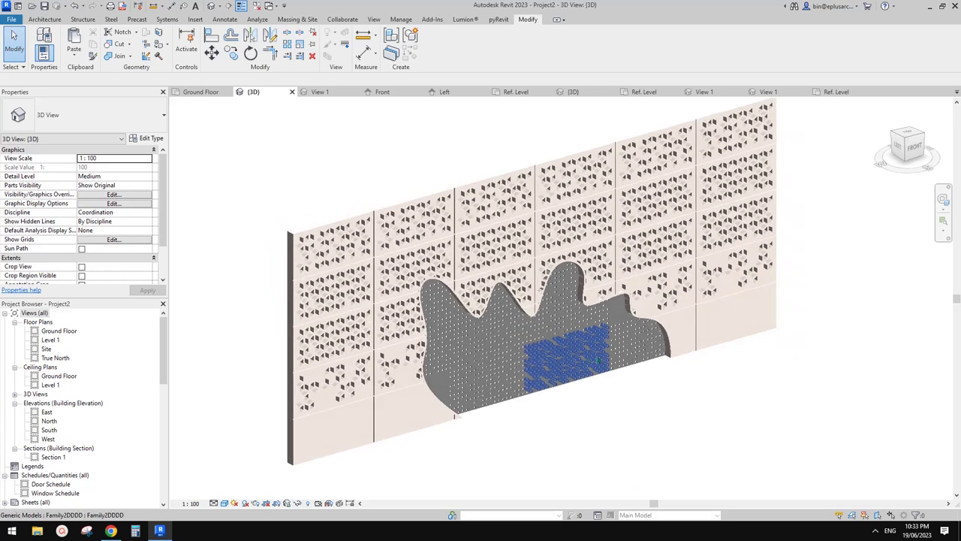
scroll(609, 364, "up", 3)
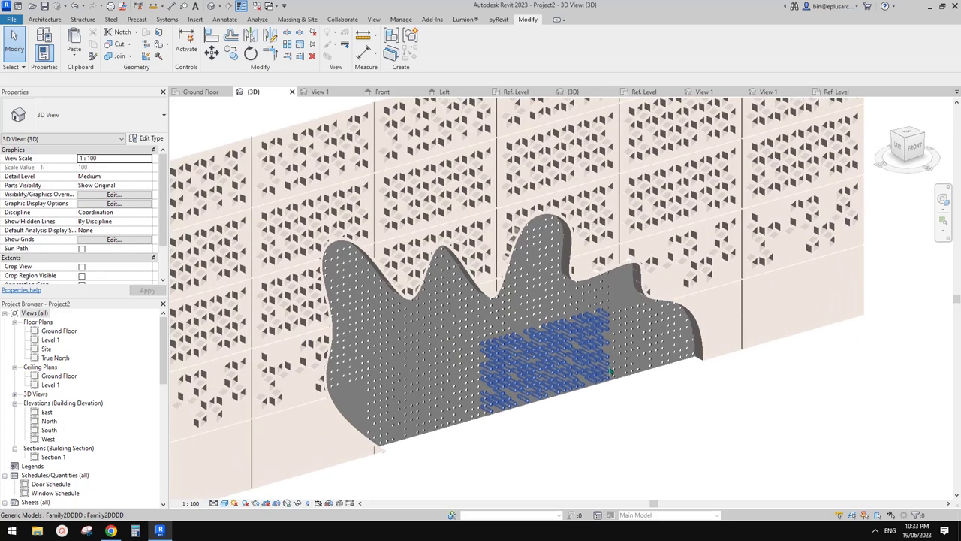
scroll(613, 380, "down", 2)
middle_click_drag(437, 428, 368, 435, "shift")
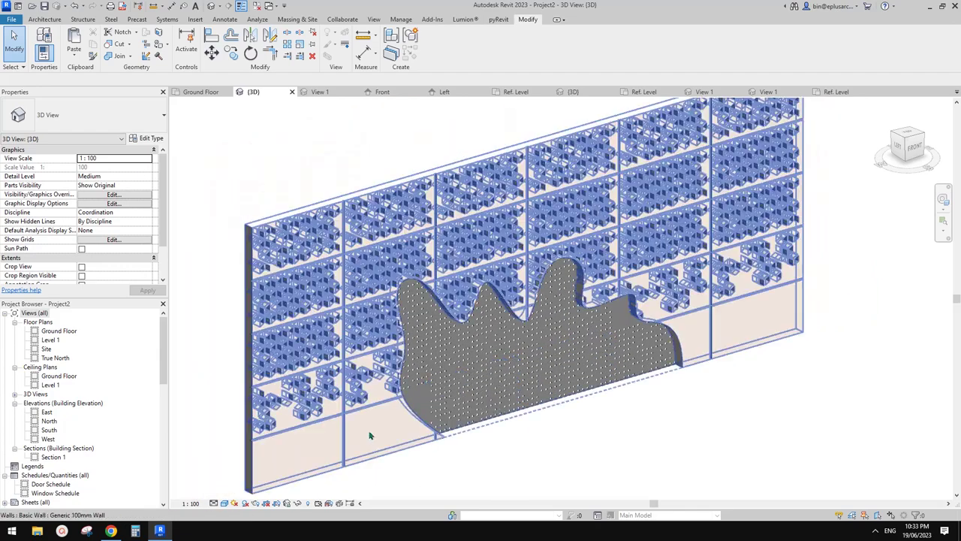
middle_click_drag(551, 416, 536, 379, "shift")
left_click(905, 139)
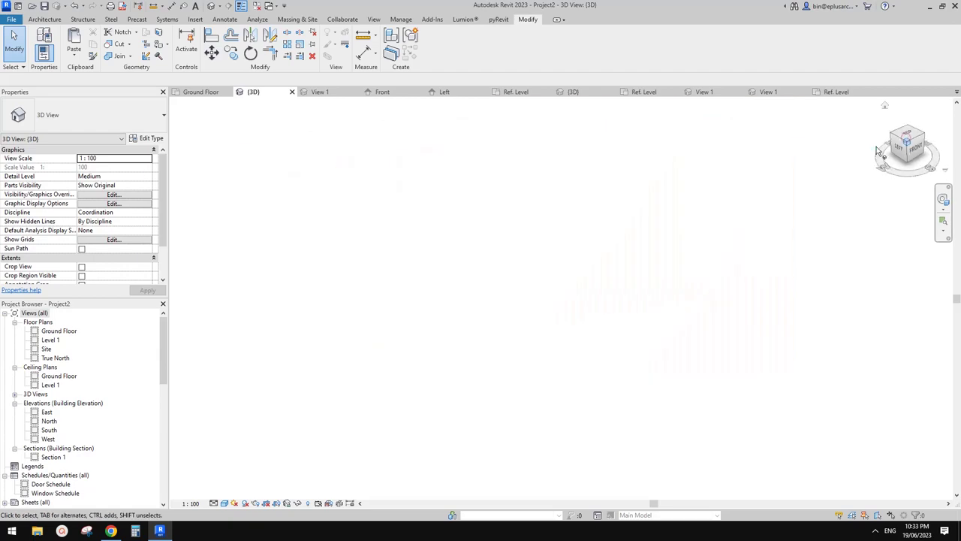
middle_click_drag(572, 322, 400, 388, "shift")
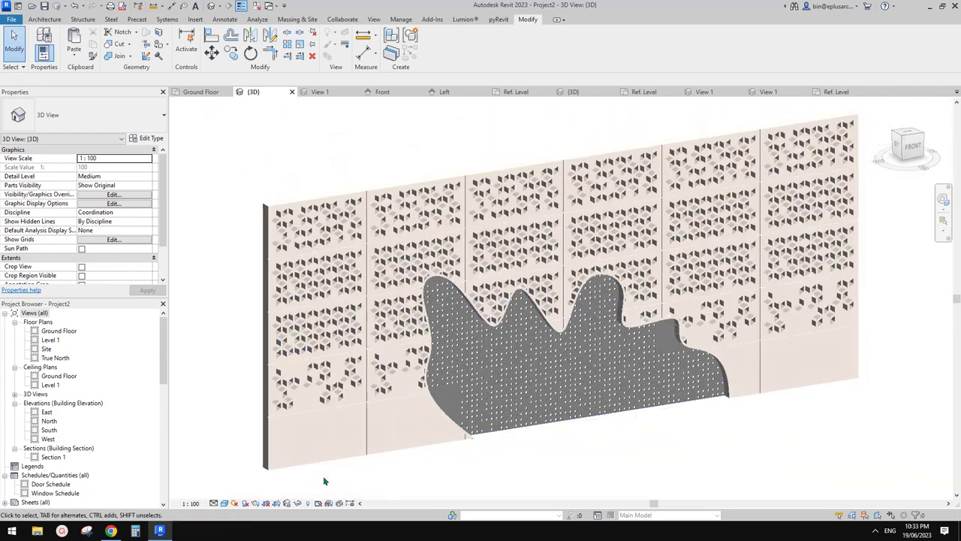
Step: Open the rendering settings for the 3D view and set the render quality to High
left_click(256, 503)
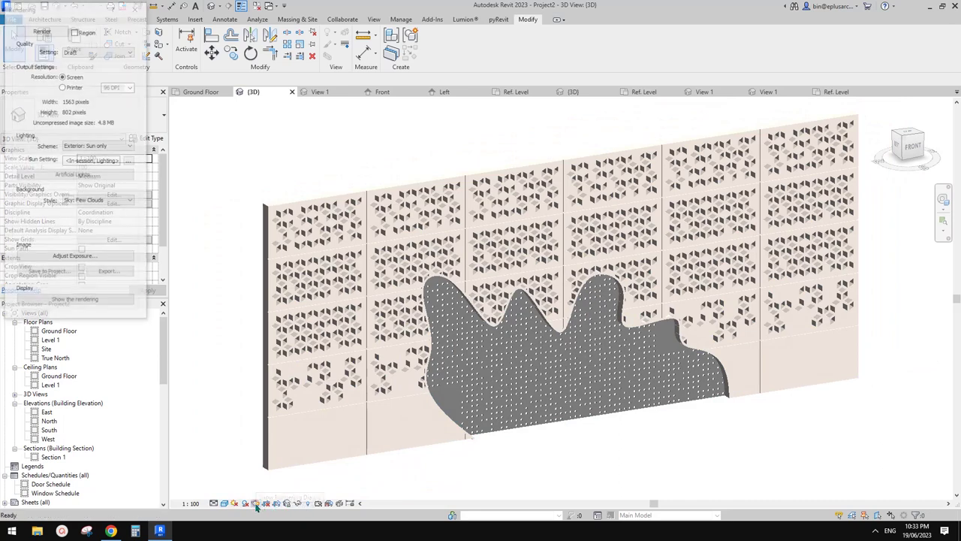
left_click(97, 50)
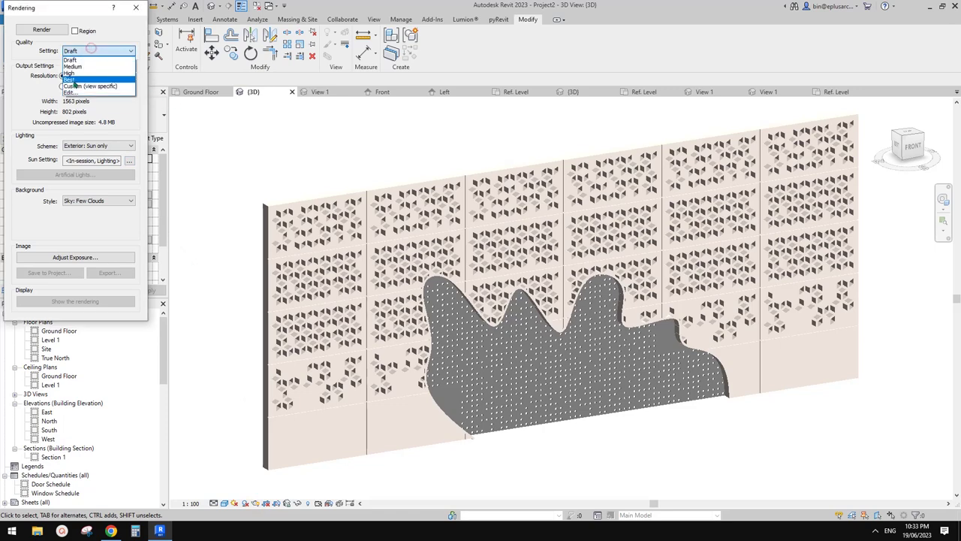
left_click(78, 79)
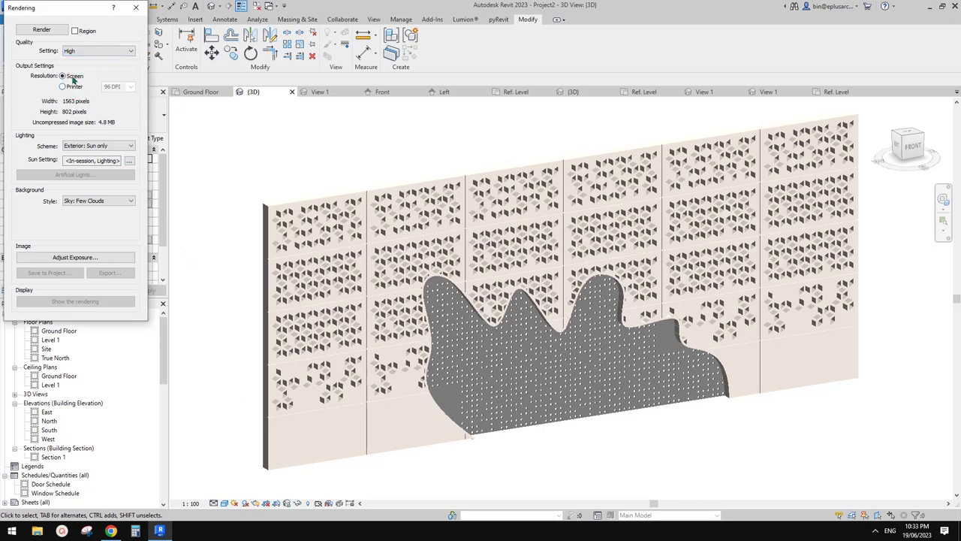
Step: Try to render the 3D view with the output resolution set to Printer at 300 DPI
left_click(63, 87)
left_click(130, 87)
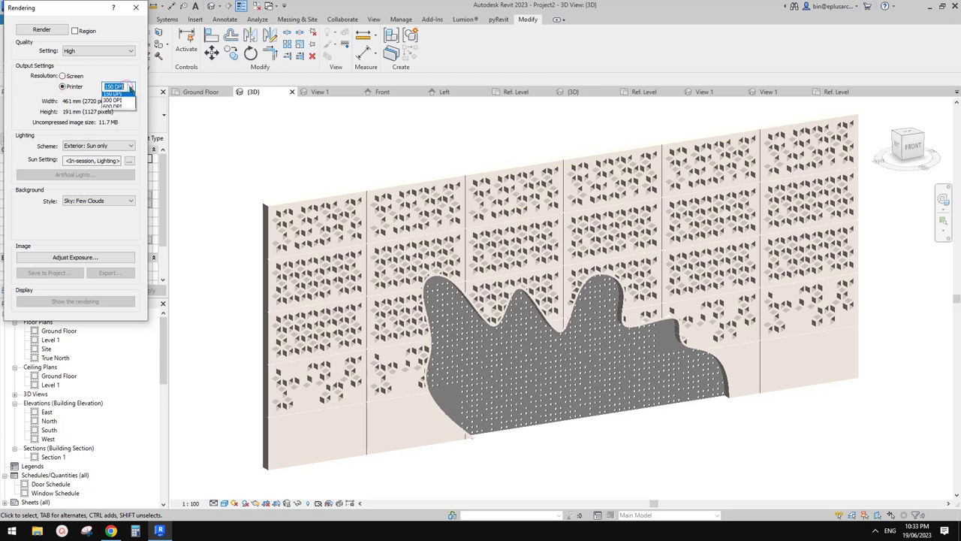
left_click(120, 109)
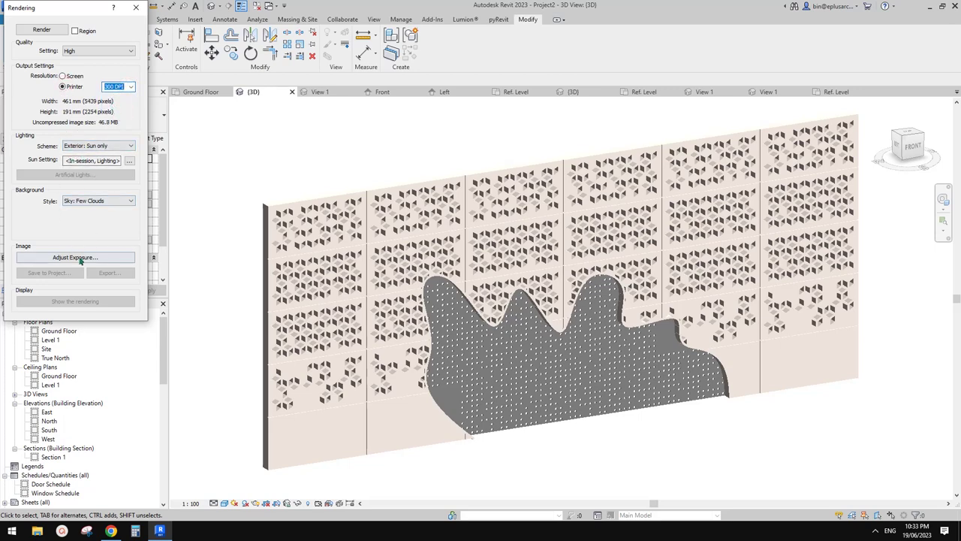
left_click(42, 32)
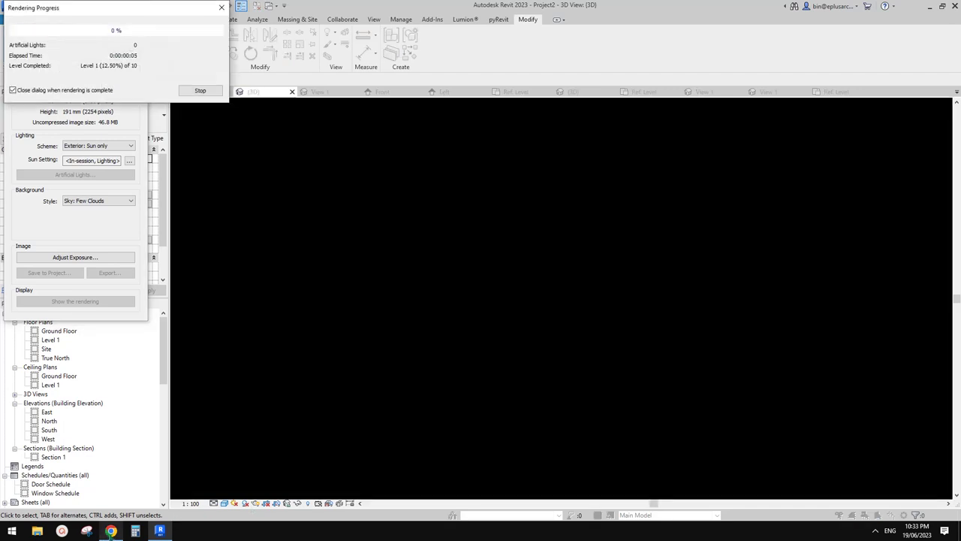
Step: Look at the reference photo in the Google Docs document in Chrome and switch back to the rendering in Revit
left_click(112, 530)
left_click(159, 531)
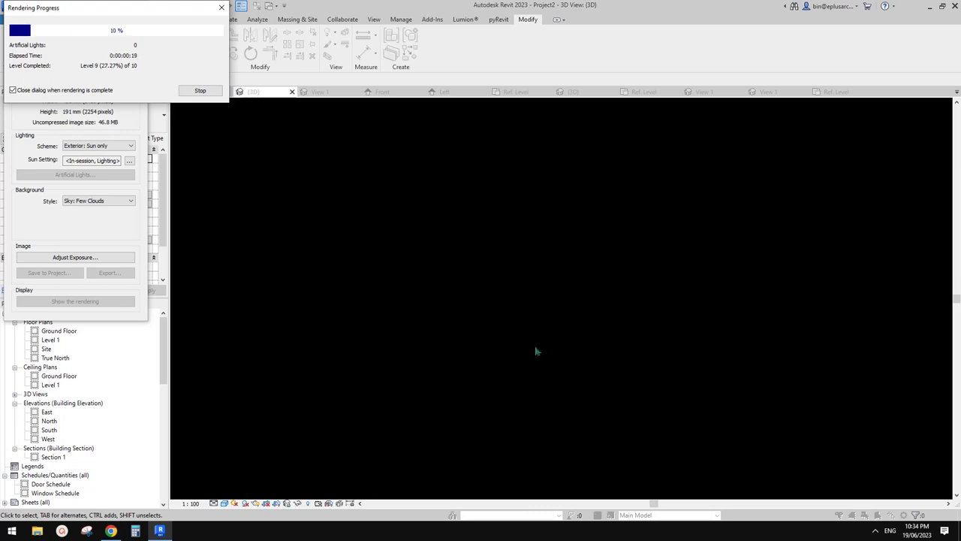
left_click(111, 531)
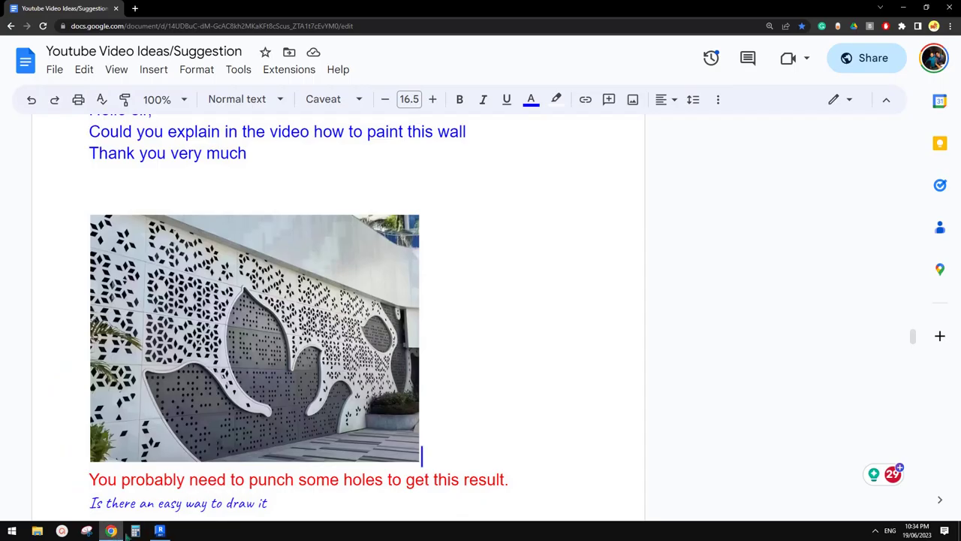
left_click(159, 531)
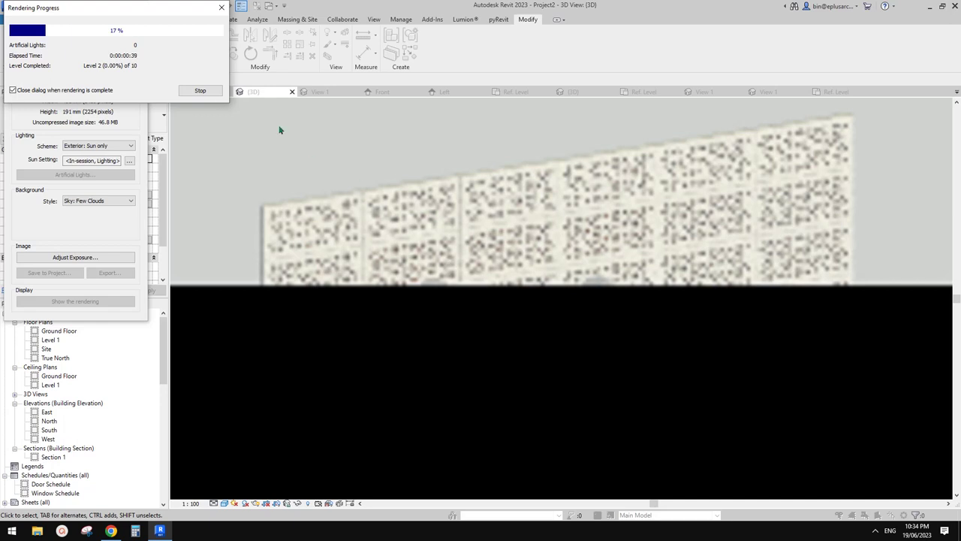
Step: Stop the 300 DPI rendering and try rendering the view again at 150 DPI
left_click(201, 92)
left_click(503, 265)
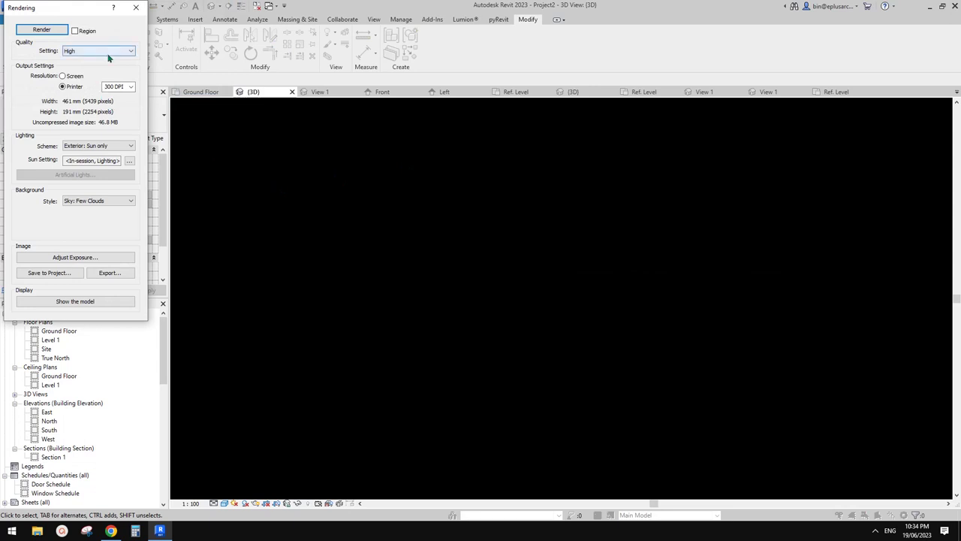
left_click(132, 91)
left_click(130, 87)
left_click(116, 98)
left_click(98, 50)
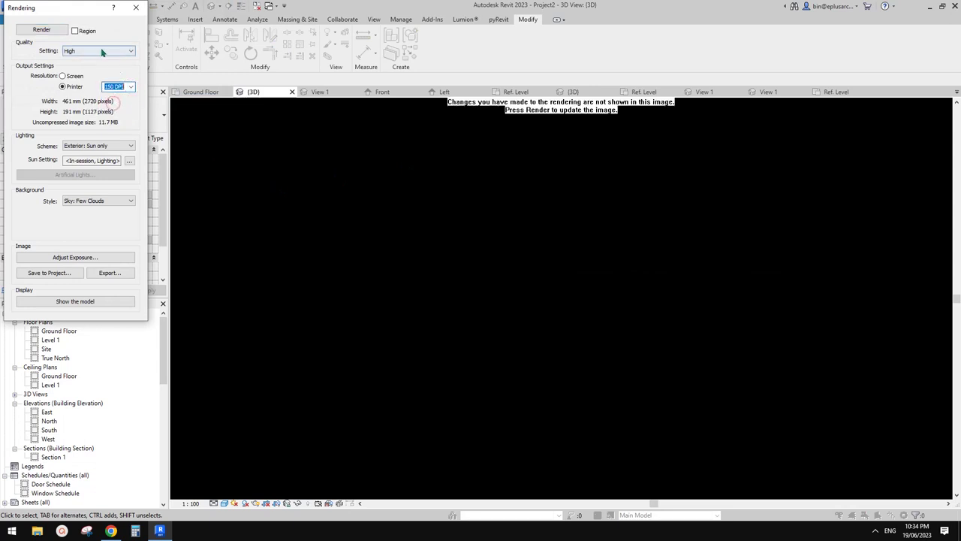
left_click(75, 66)
left_click(42, 30)
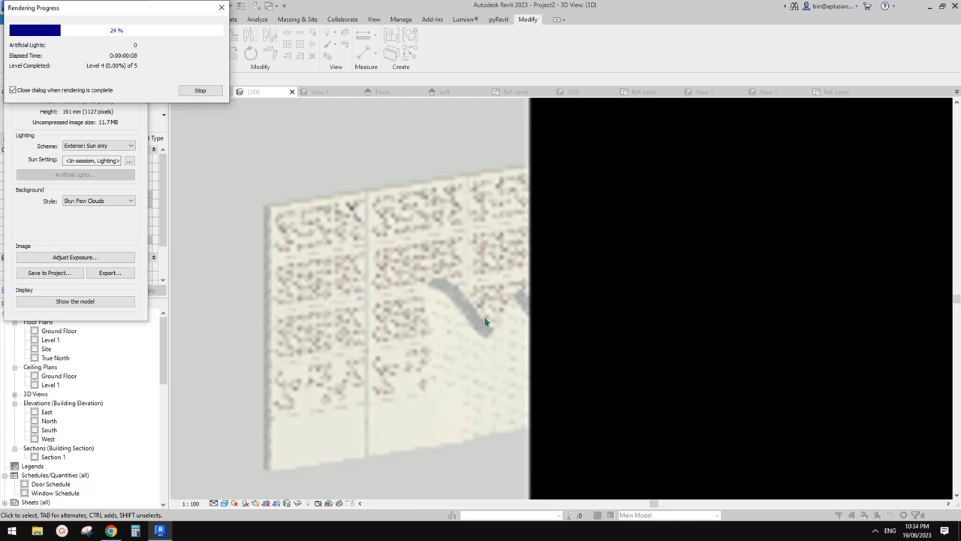
Step: Stop the rendering in progress and close the rendering settings to return to the model
left_click(221, 91)
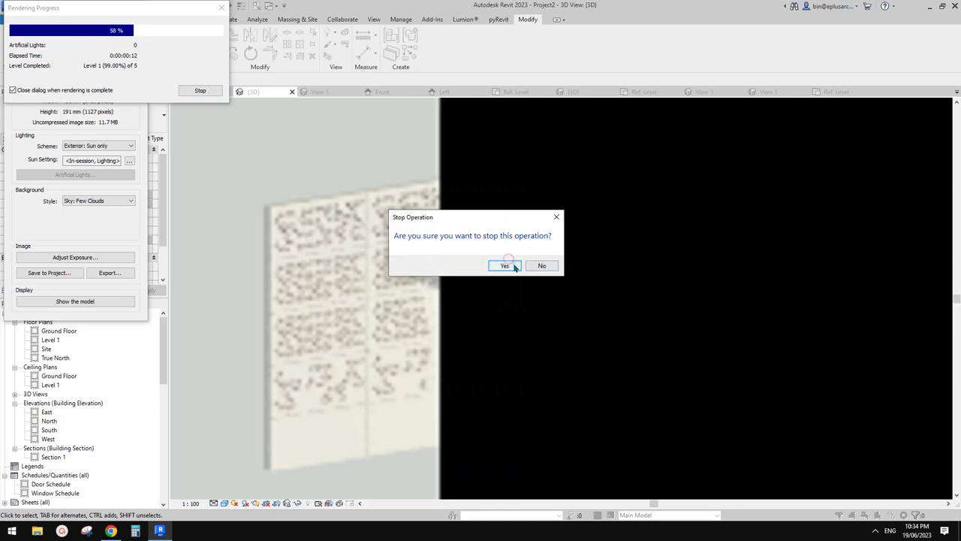
left_click(514, 265)
left_click(136, 8)
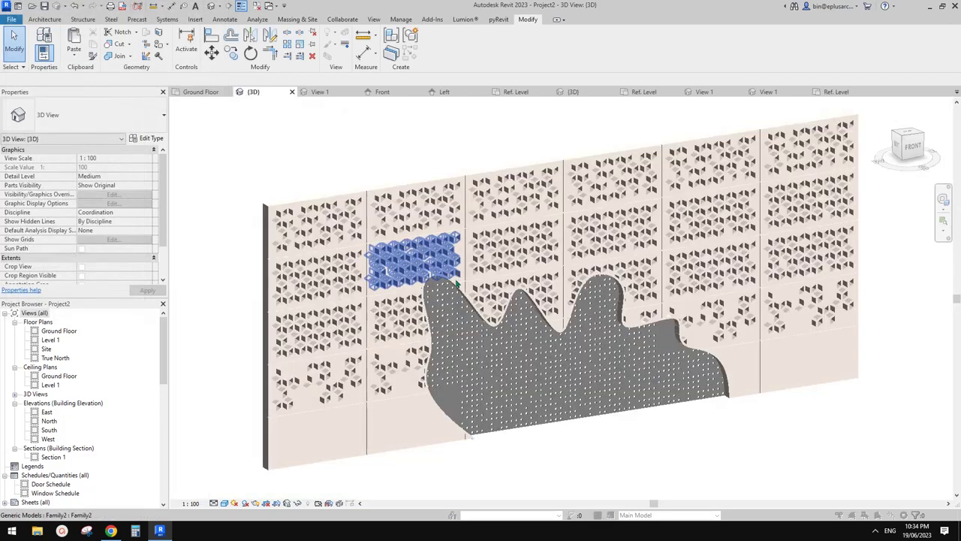
middle_click_drag(520, 347, 592, 346, "shift")
middle_click_drag(585, 388, 463, 323, "shift")
left_click(434, 307)
left_click(370, 318, "ctrl")
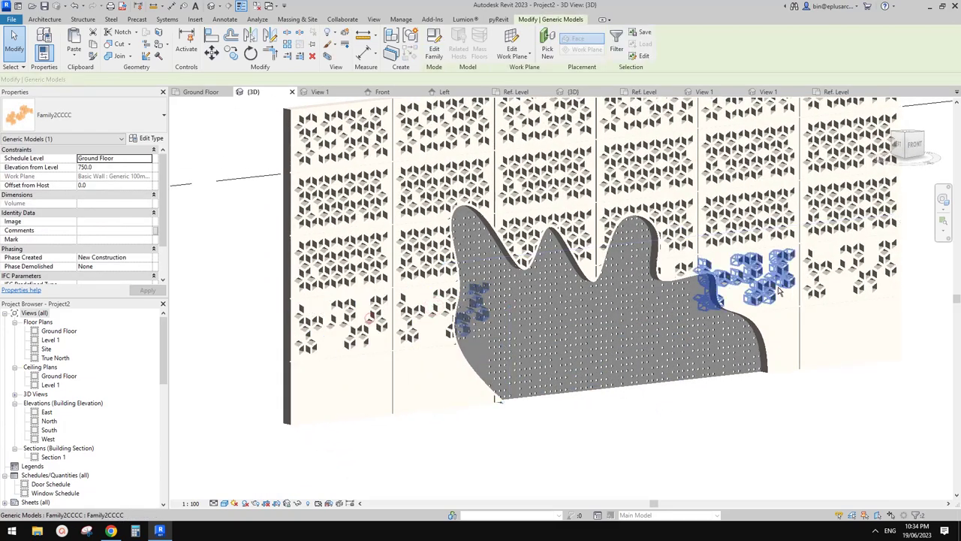
left_click(778, 285, "ctrl")
key("Escape")
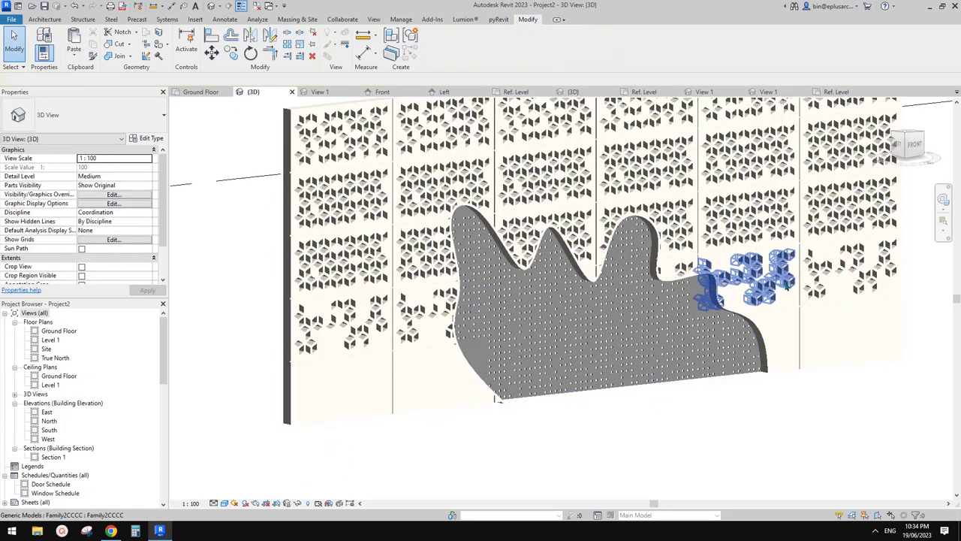
Step: Copy the four Family2CCCC void instances in the light wall's lowest patterned row 500 mm straight down into the blank bottom row
left_click(784, 276)
left_click(832, 264, "ctrl")
left_click(418, 308, "ctrl")
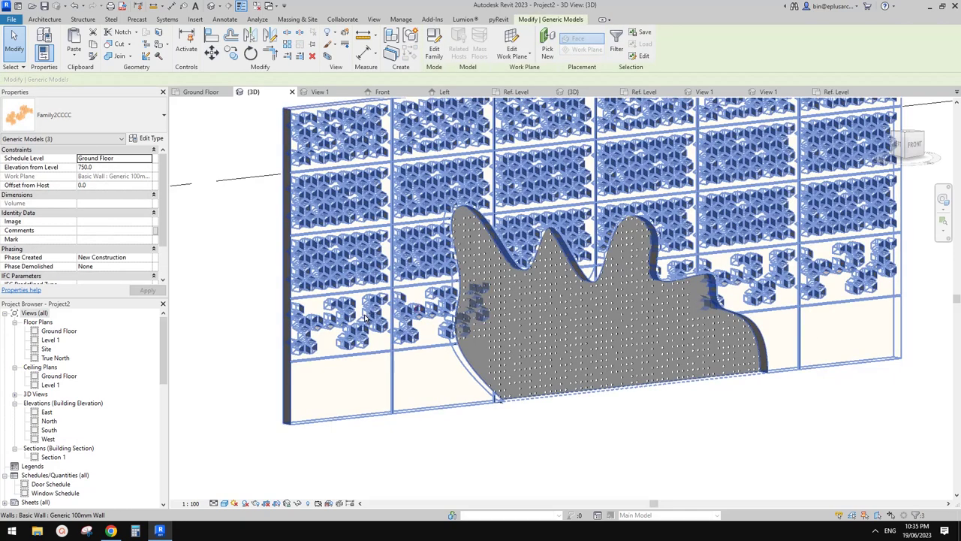
left_click(371, 314, "ctrl")
middle_click_drag(438, 378, 429, 338)
key("c")
key("c")
left_click(425, 319)
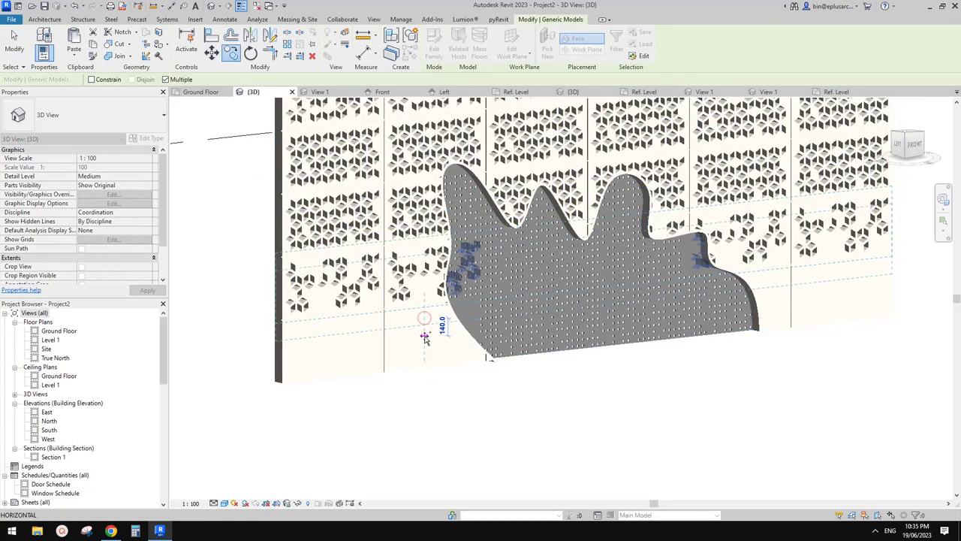
type("500")
key("Return")
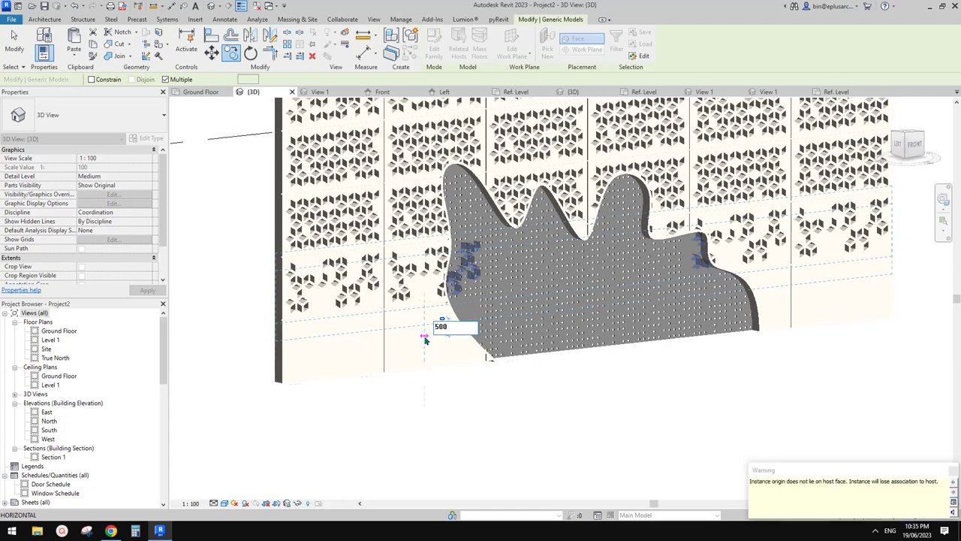
Step: Cut the light wall with the four copied Family2CCCC voids in the bottom row using Cut Geometry
left_click(116, 44)
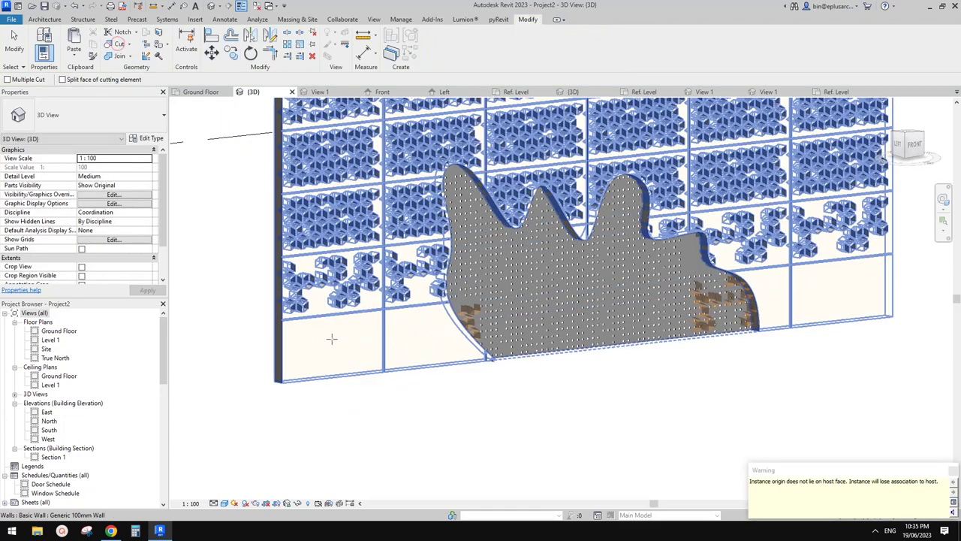
left_click(374, 336)
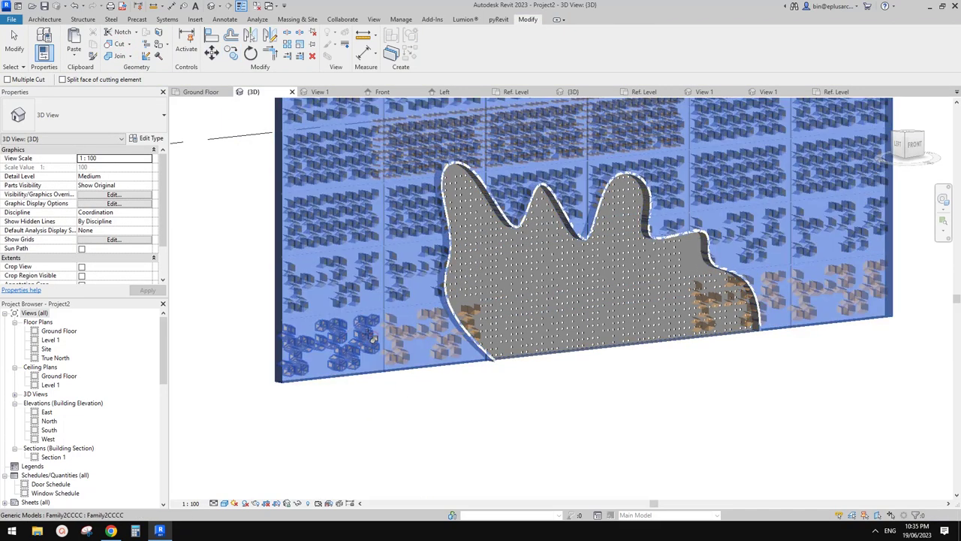
left_click(422, 347)
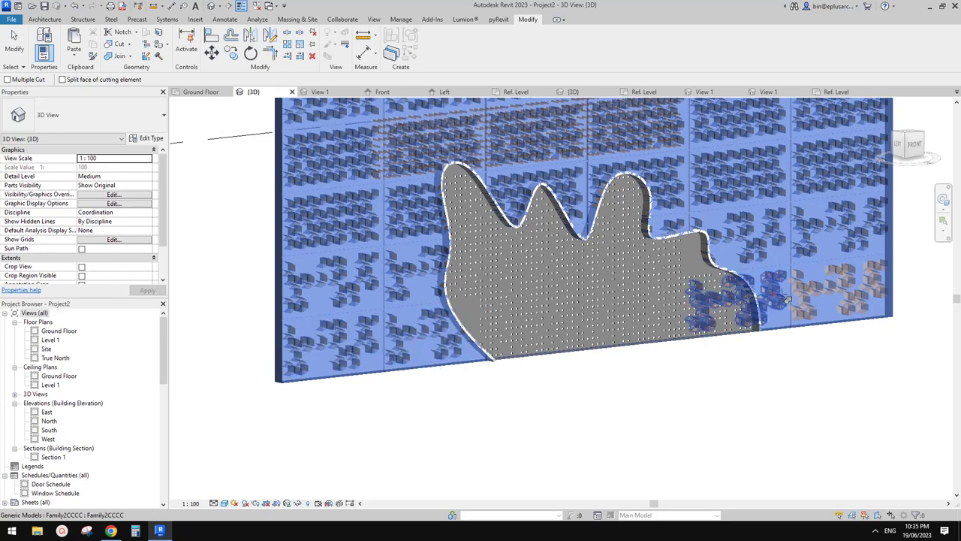
left_click(827, 248)
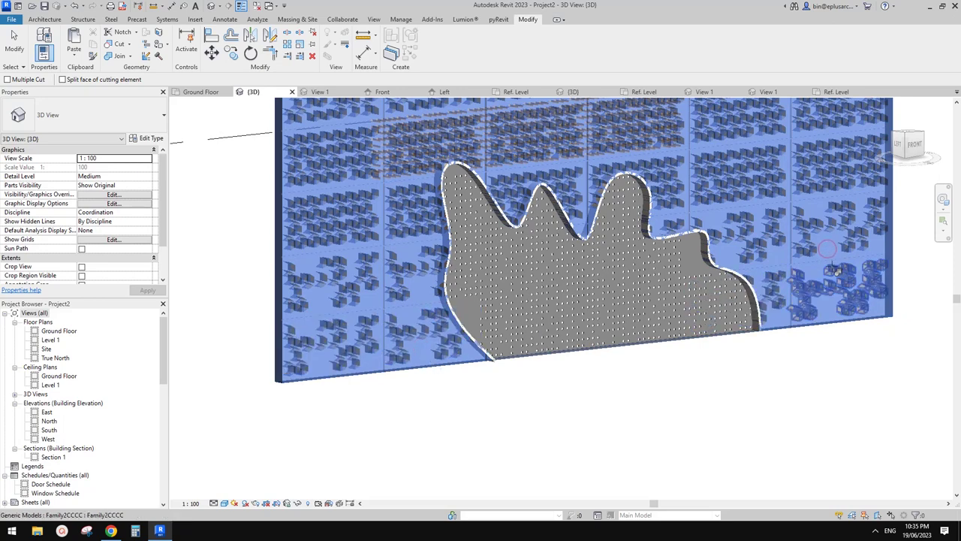
Step: Examine the new bottom-row openings, including the Family2CCCC copy that overlaps the dark wall's lower left edge
middle_click_drag(732, 218, 810, 357, "shift")
scroll(778, 346, "up", 2)
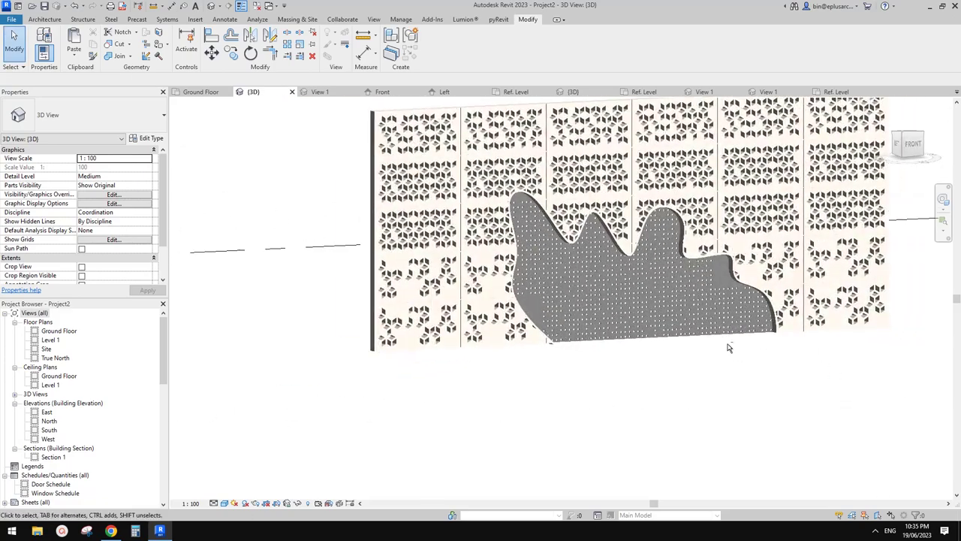
scroll(480, 330, "up", 1)
left_click(435, 329)
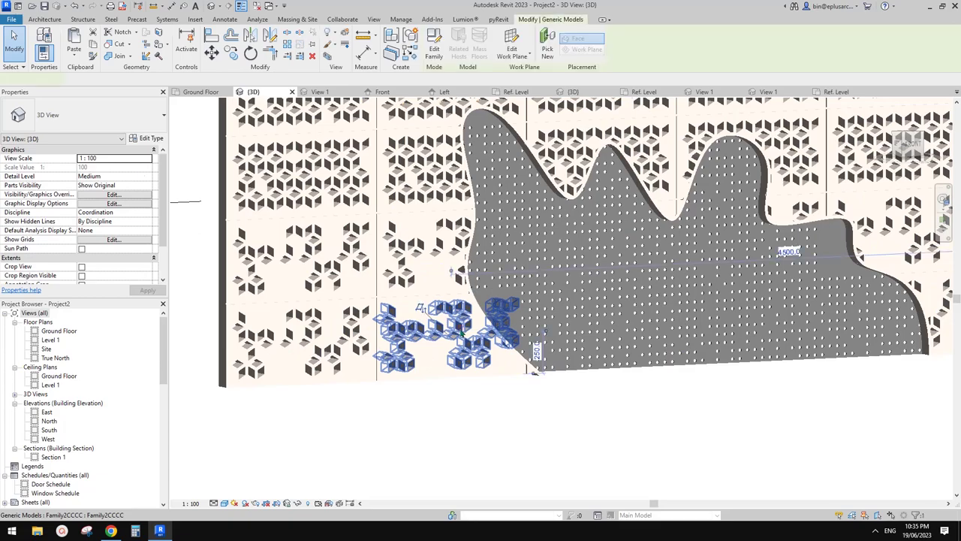
scroll(107, 229, "down", 3)
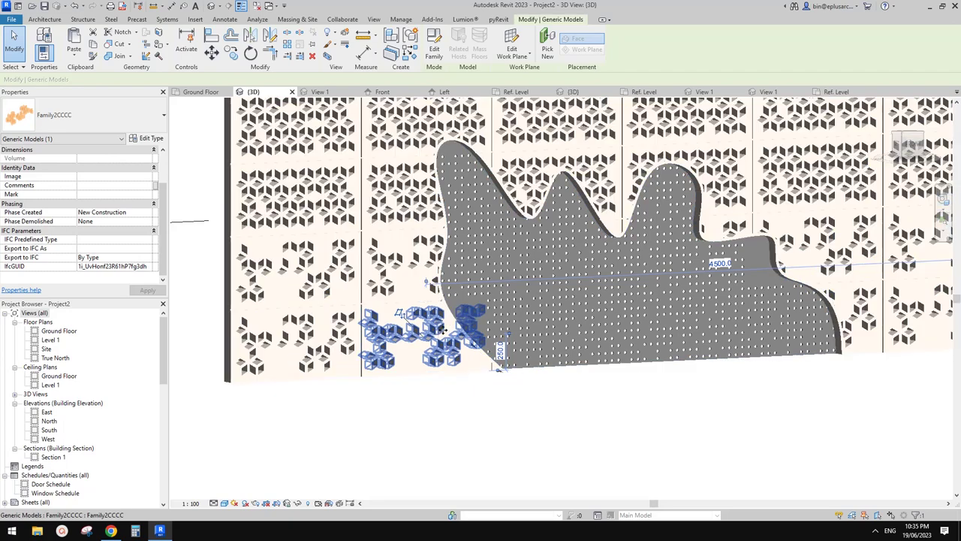
middle_click_drag(425, 302, 412, 303)
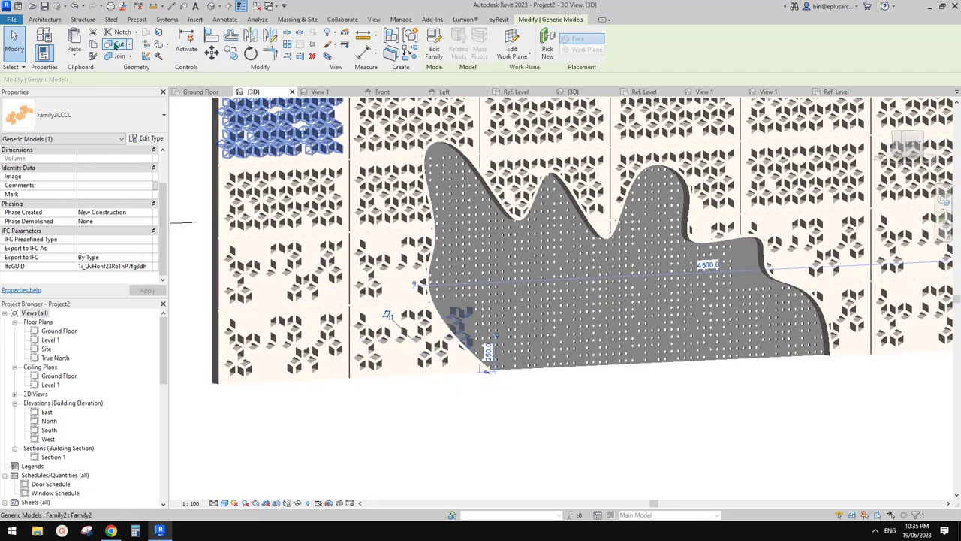
key("Escape")
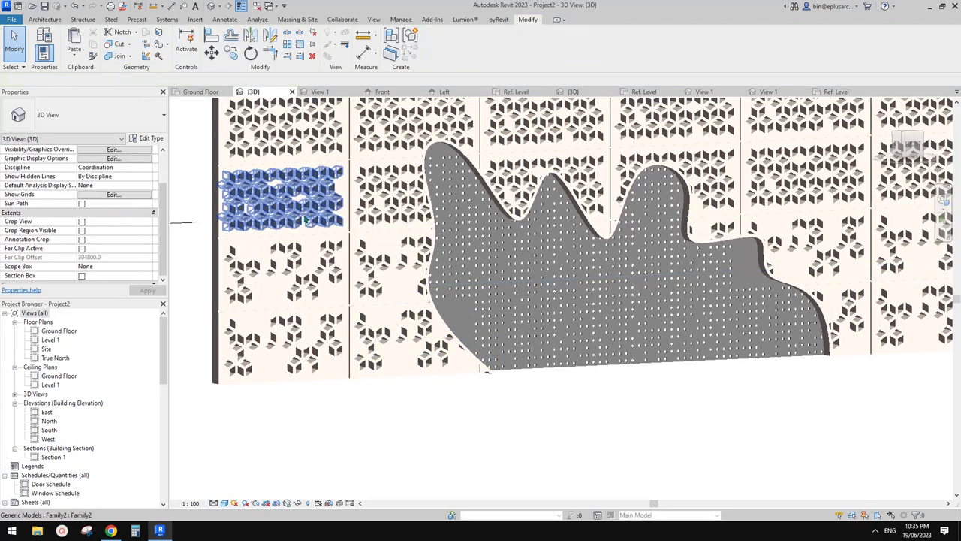
Step: Examine the whole perforated wall, its pattern families and its reveals from angled 3D views
left_click(343, 252)
left_click_drag(344, 254, 409, 339)
scroll(420, 336, "down", 1)
middle_click_drag(421, 337, 421, 343)
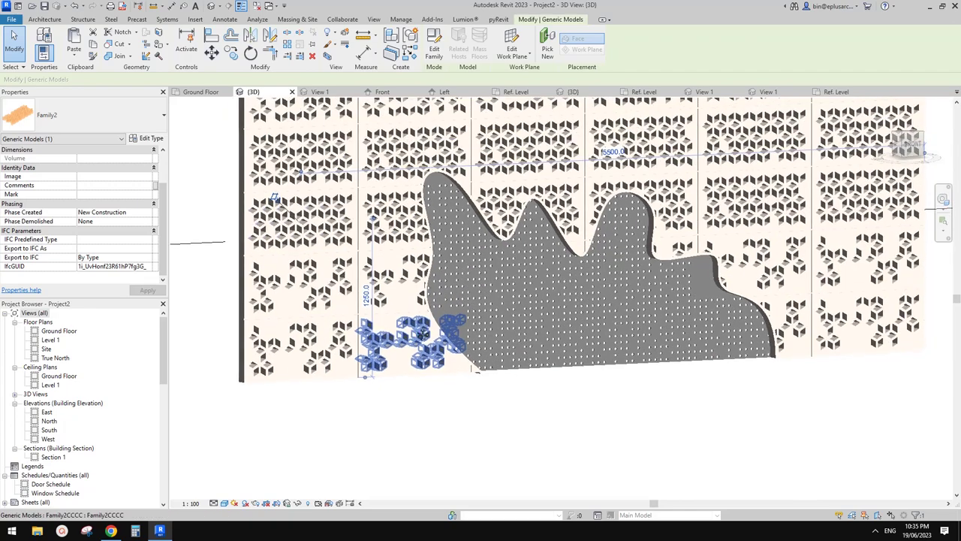
left_click_drag(418, 351, 418, 293)
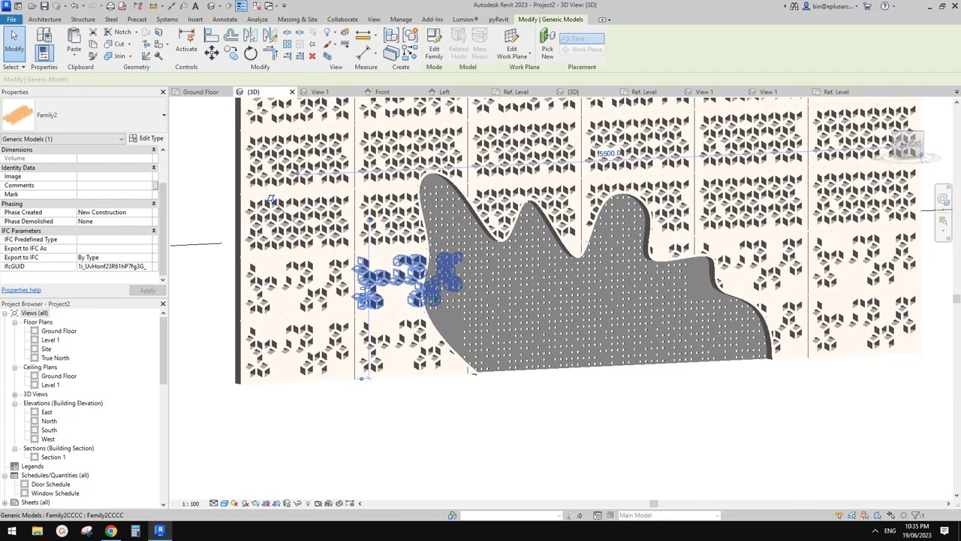
middle_click_drag(496, 302, 598, 344)
left_click(785, 294)
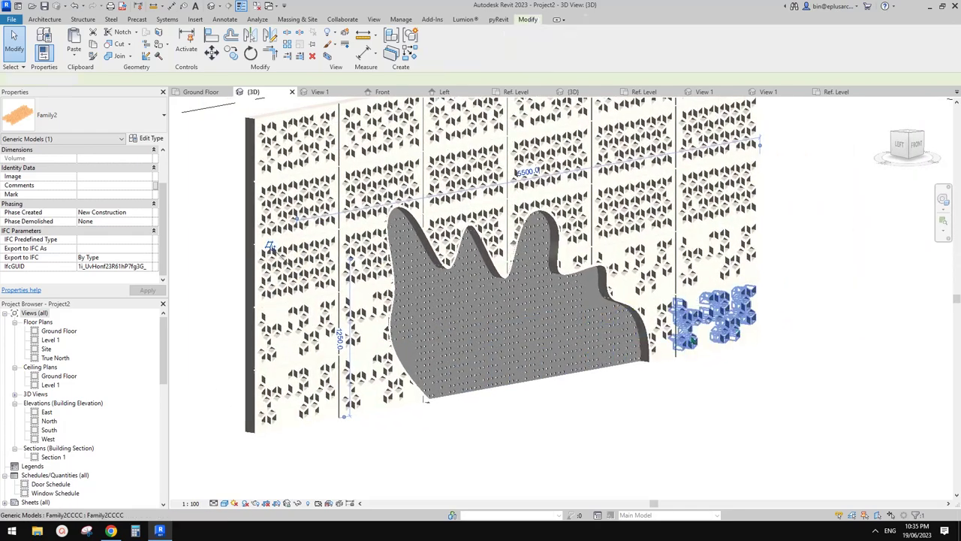
middle_click_drag(785, 289, 815, 328)
middle_click_drag(838, 214, 838, 238)
left_click(726, 204)
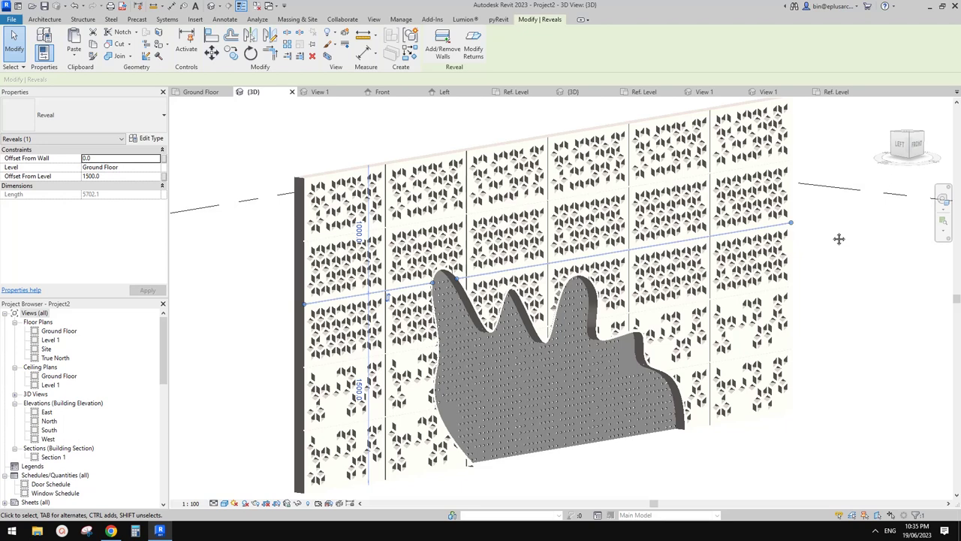
left_click(838, 233)
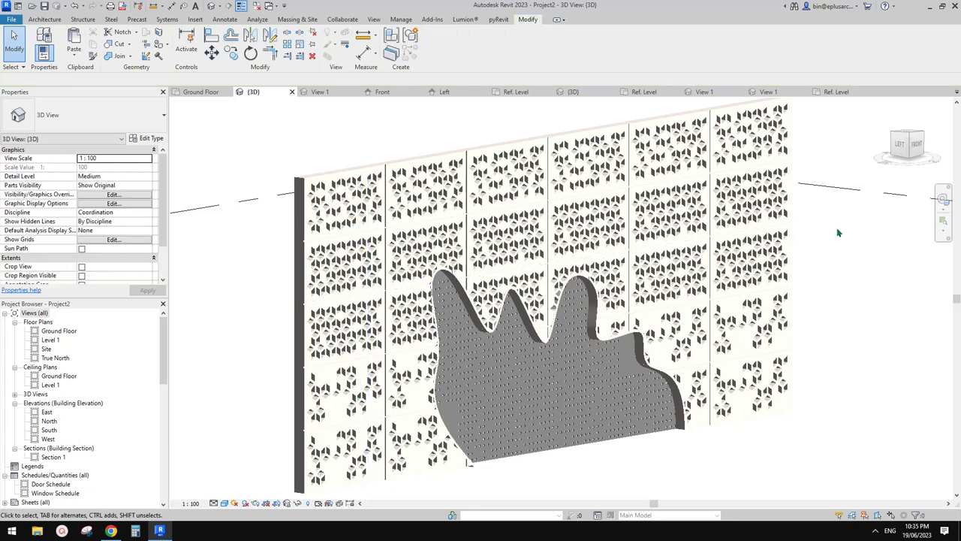